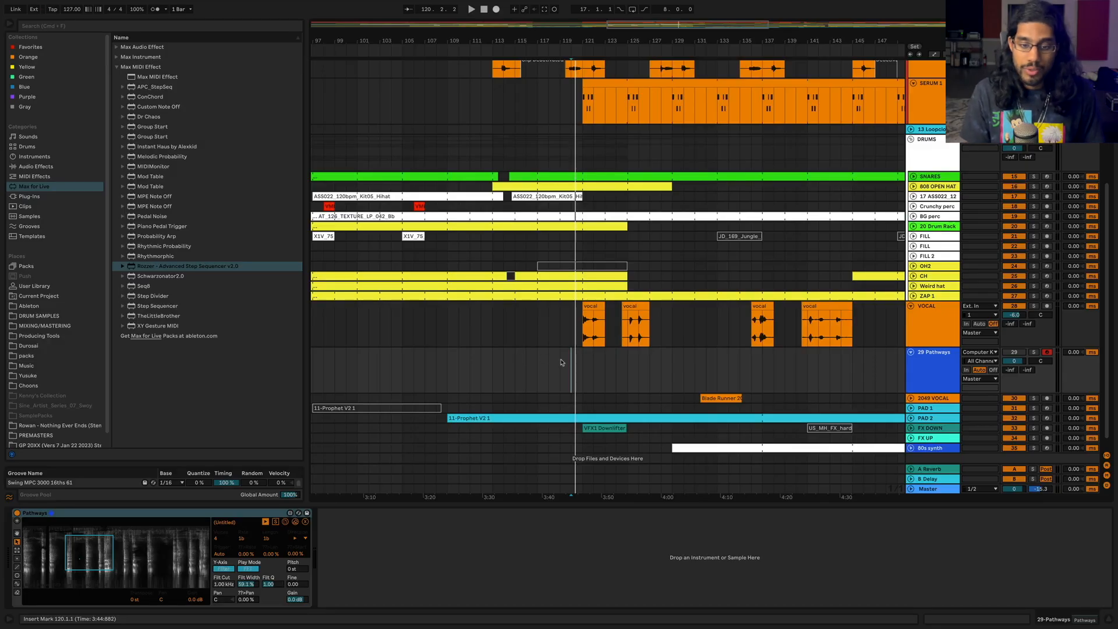
# Play back the arrangement from bar 121, and the vocal section from about bar 74.
pyautogui.click(580, 370)
pyautogui.press('space')
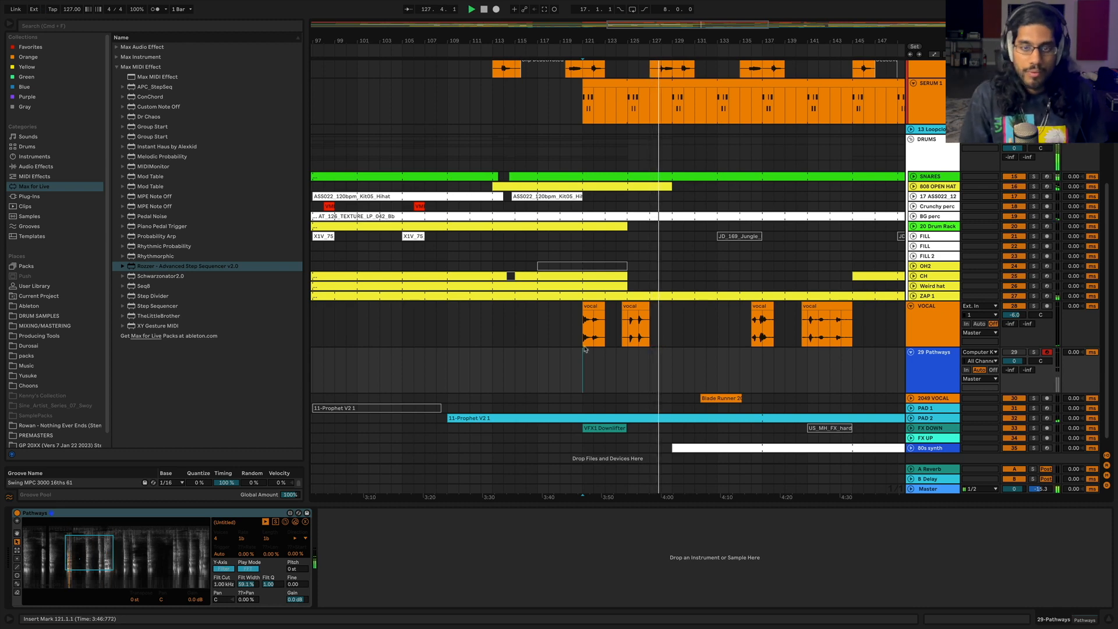
pyautogui.moveTo(707, 29); pyautogui.dragTo(597, 20)
pyautogui.click(542, 337)
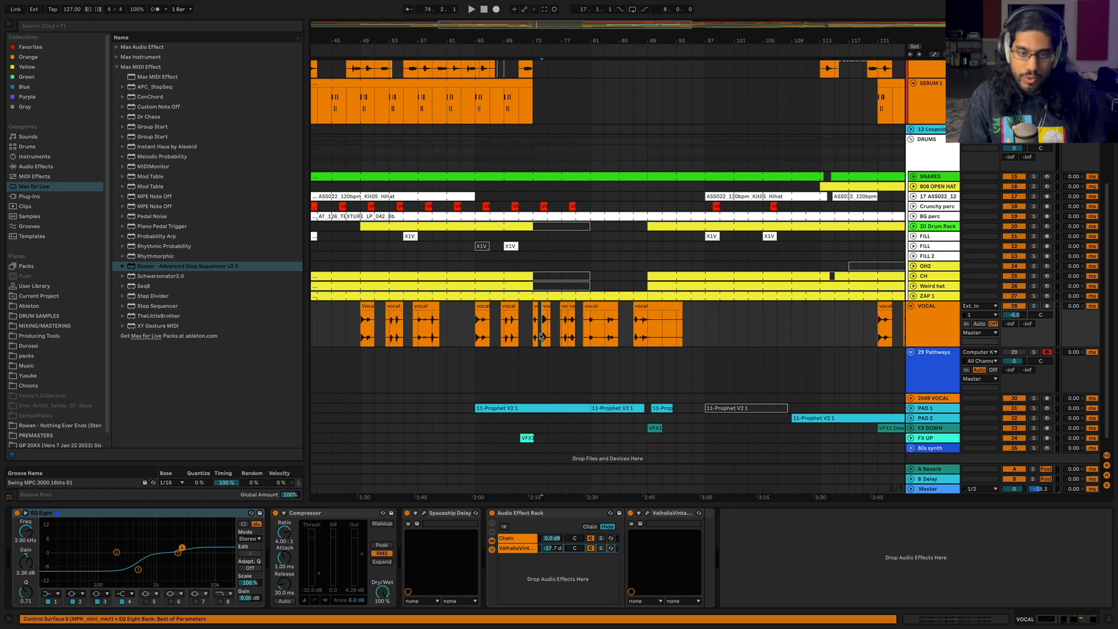
pyautogui.press('space')
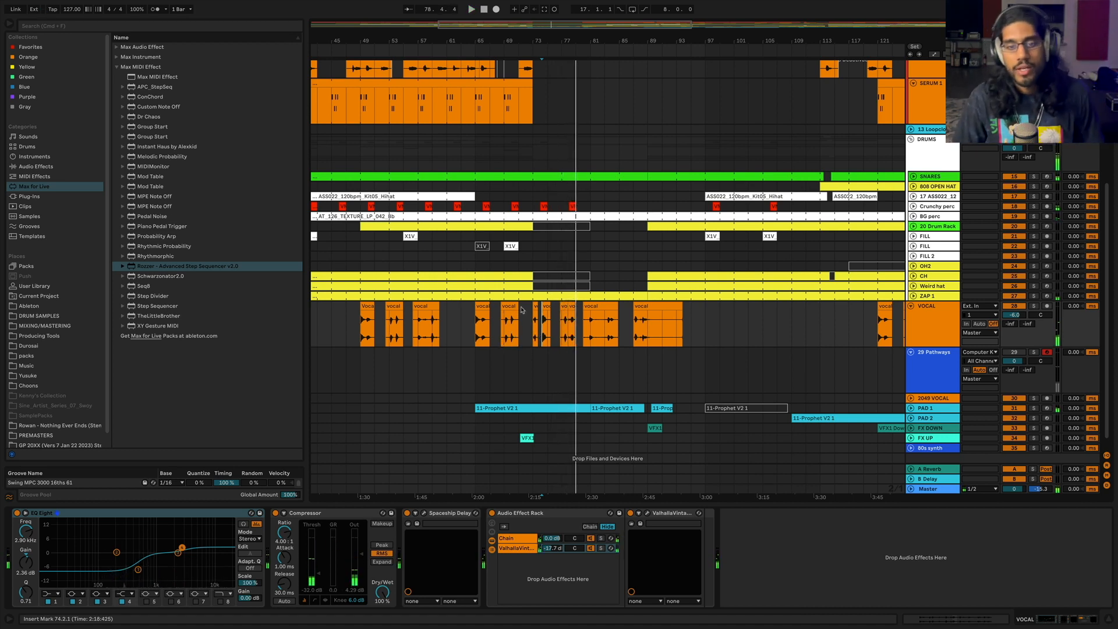
# Insert a new audio track directly below the VOCAL track.
pyautogui.click(935, 378)
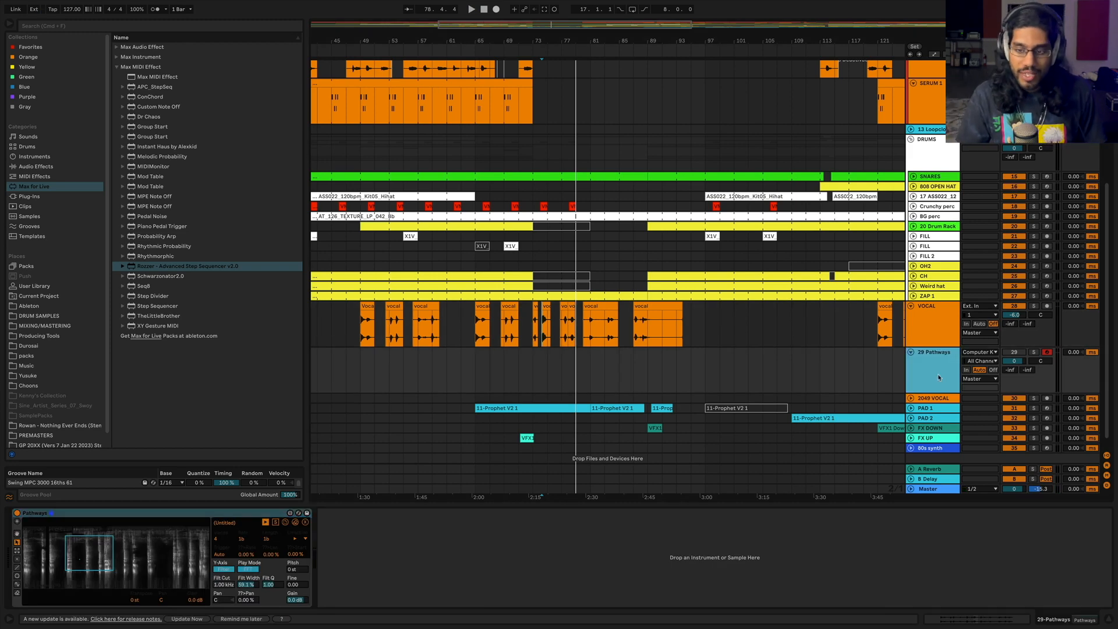
pyautogui.click(927, 338)
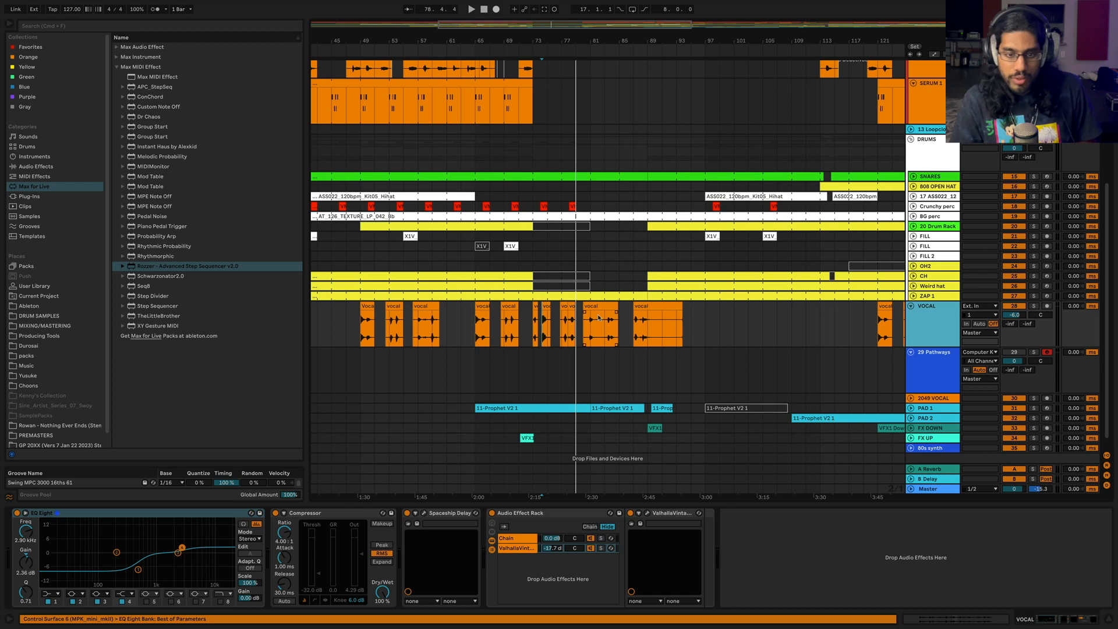
pyautogui.click(573, 307)
pyautogui.click(605, 305)
pyautogui.click(930, 317)
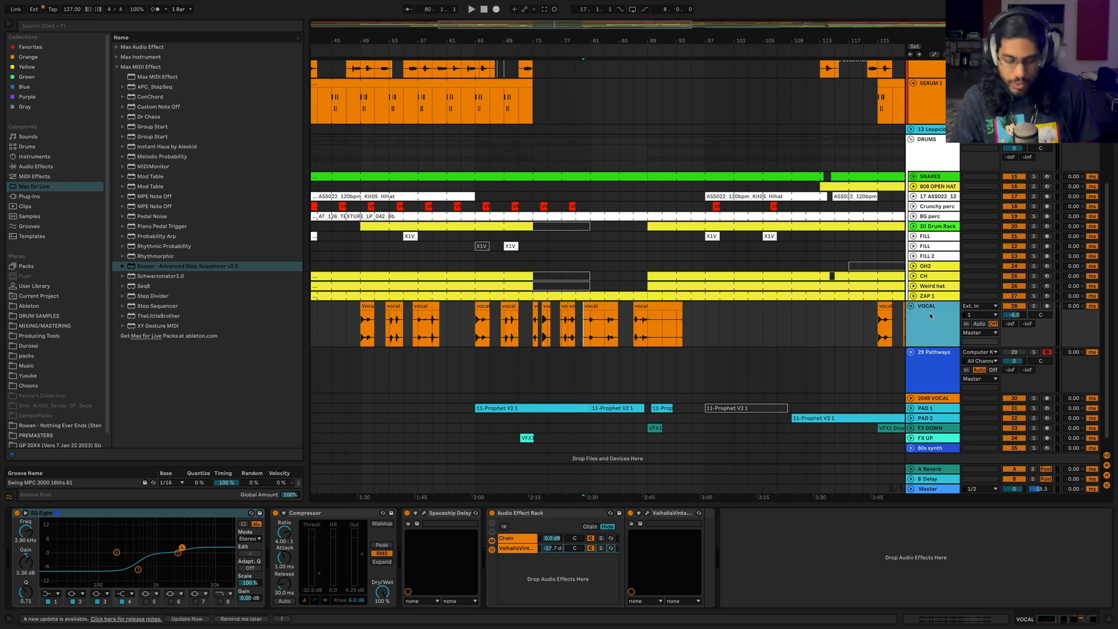
pyautogui.press('super+t')
# Copy the vocal clips between about bars 76 and 84 onto the new audio track and consolidate them into one clip.
pyautogui.click(565, 307)
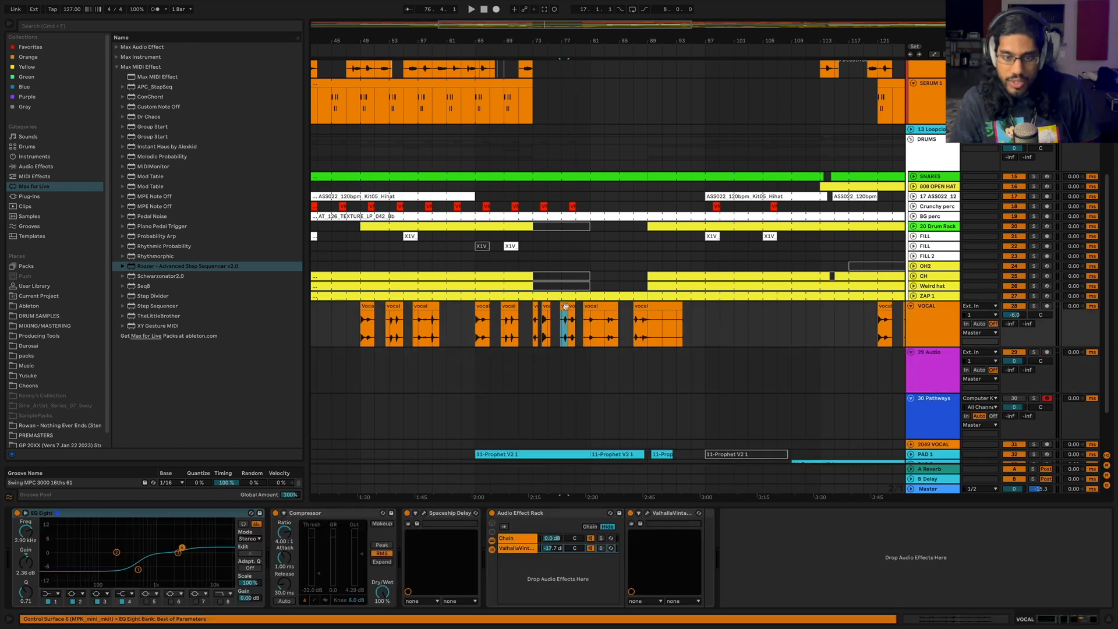
pyautogui.keyDown('shift'); pyautogui.click(600, 307); pyautogui.keyUp('shift')
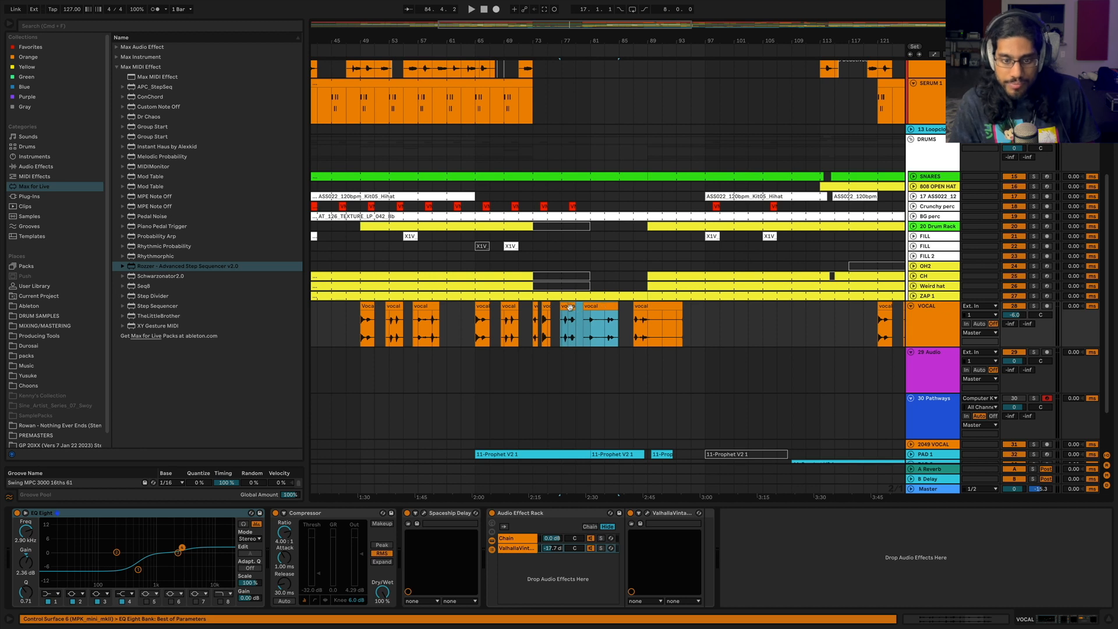
pyautogui.moveTo(569, 315); pyautogui.dragTo(633, 354)
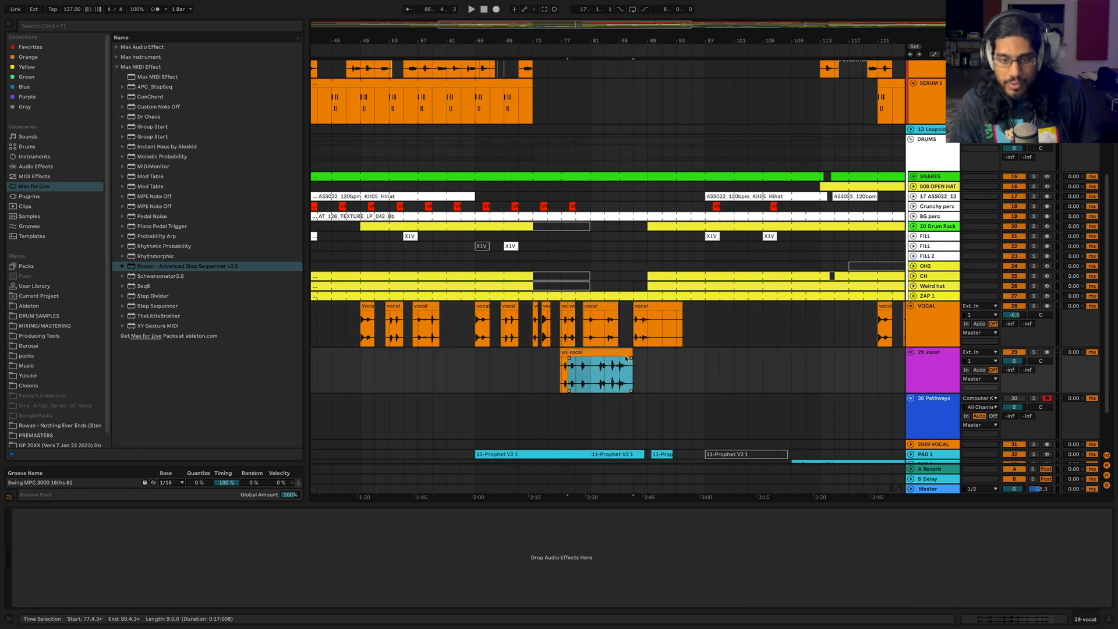
pyautogui.click(562, 353)
pyautogui.press('super+j')
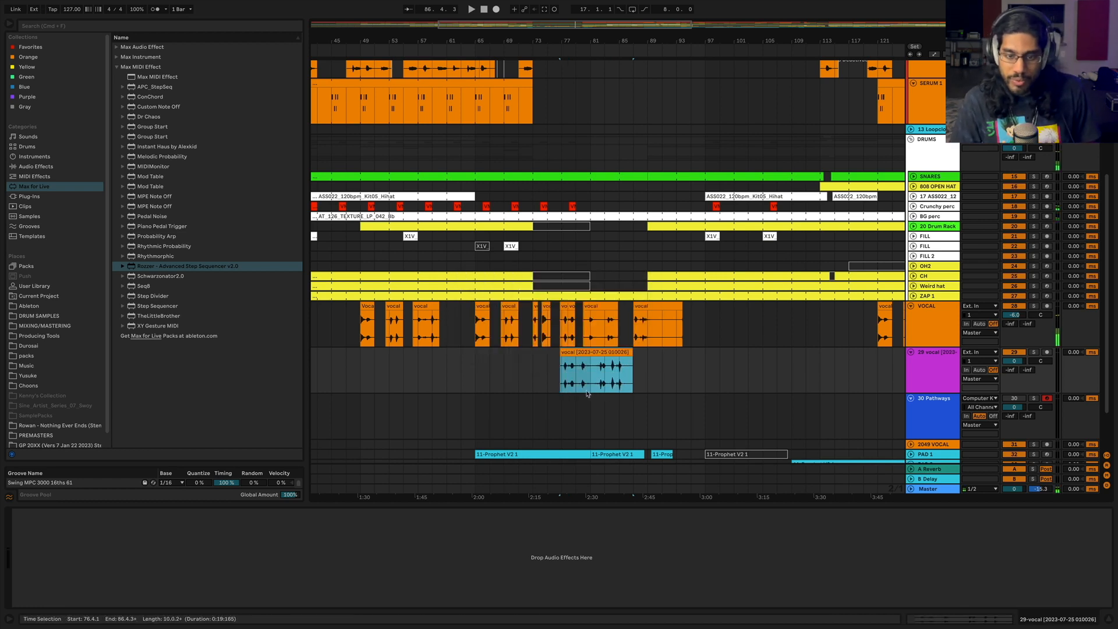
# Load the consolidated vocal clip into Pathways as its sample and erase the existing rectangular path.
pyautogui.click(941, 413)
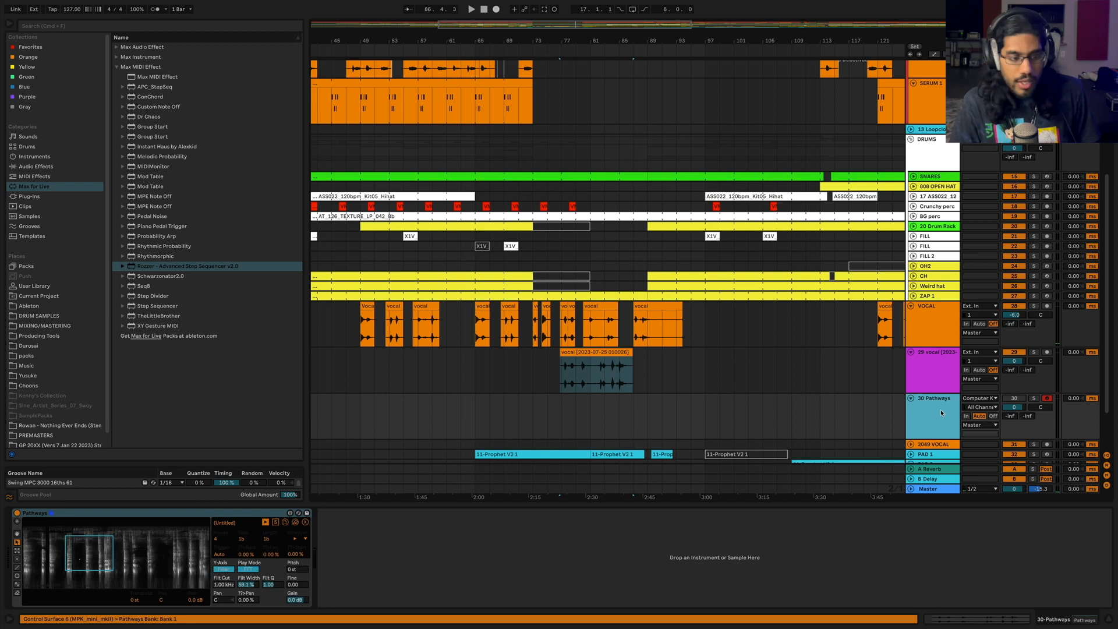
pyautogui.moveTo(601, 353); pyautogui.dragTo(126, 558)
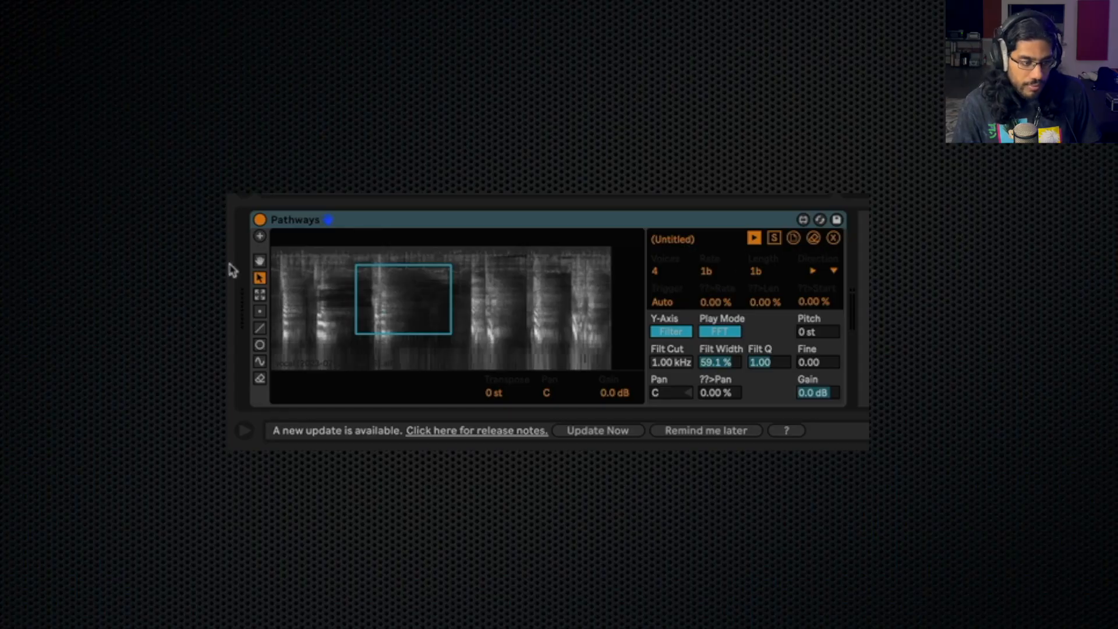
pyautogui.click(260, 377)
pyautogui.moveTo(312, 362)
pyautogui.mouseDown()
pyautogui.moveTo(358, 350)
pyautogui.moveTo(413, 291)
pyautogui.moveTo(457, 280)
pyautogui.moveTo(469, 327)
pyautogui.mouseUp()
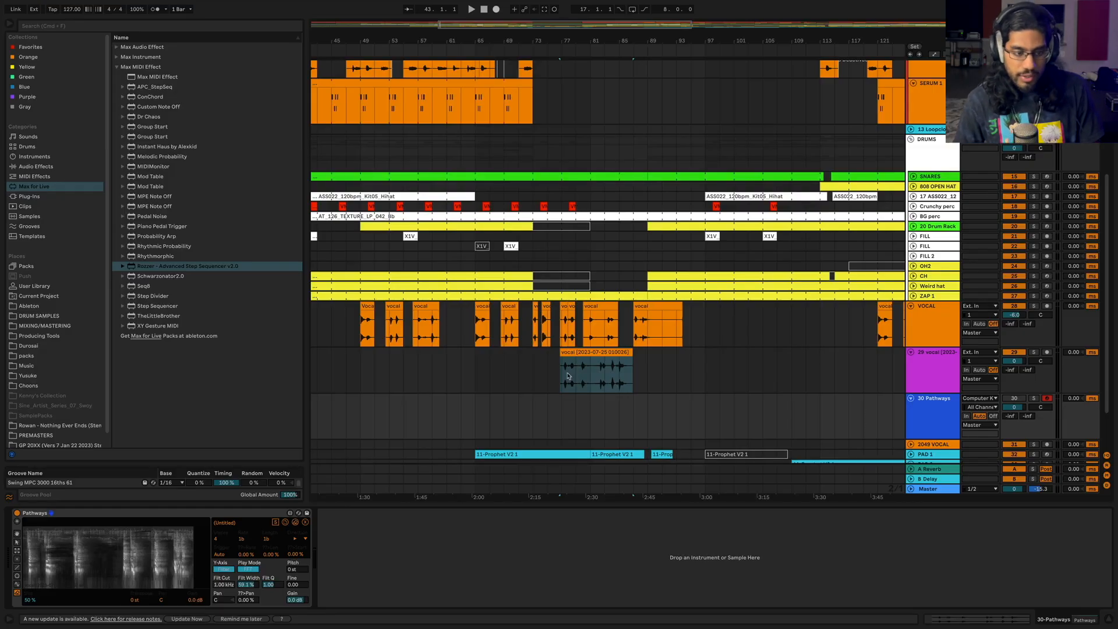
# Deactivate the consolidated vocal track and activate the Pathways track.
pyautogui.click(588, 356)
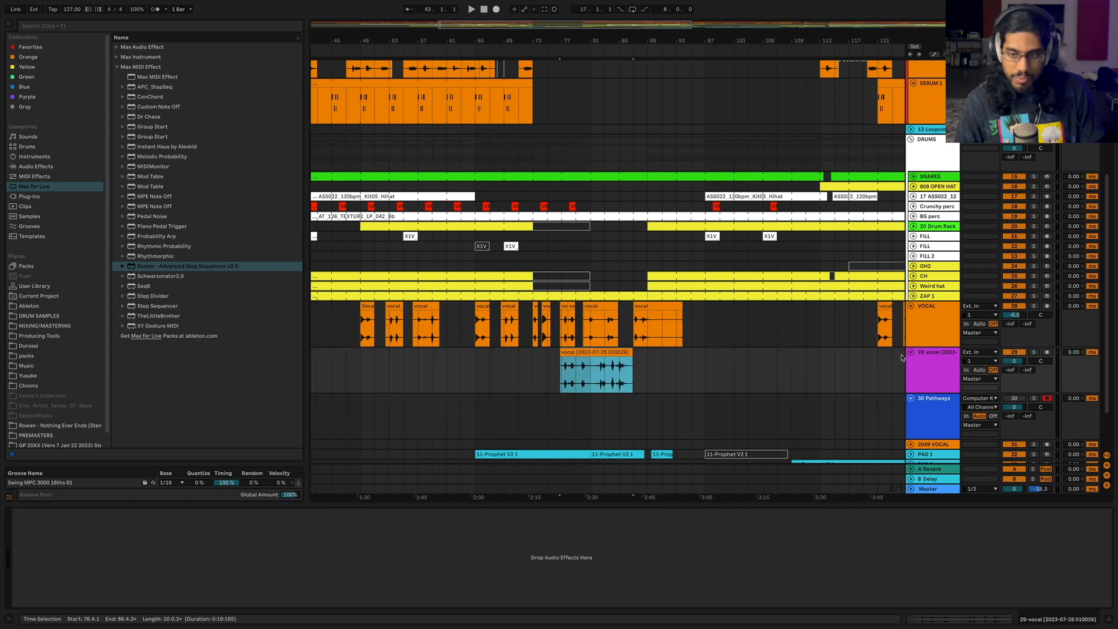
pyautogui.click(930, 401)
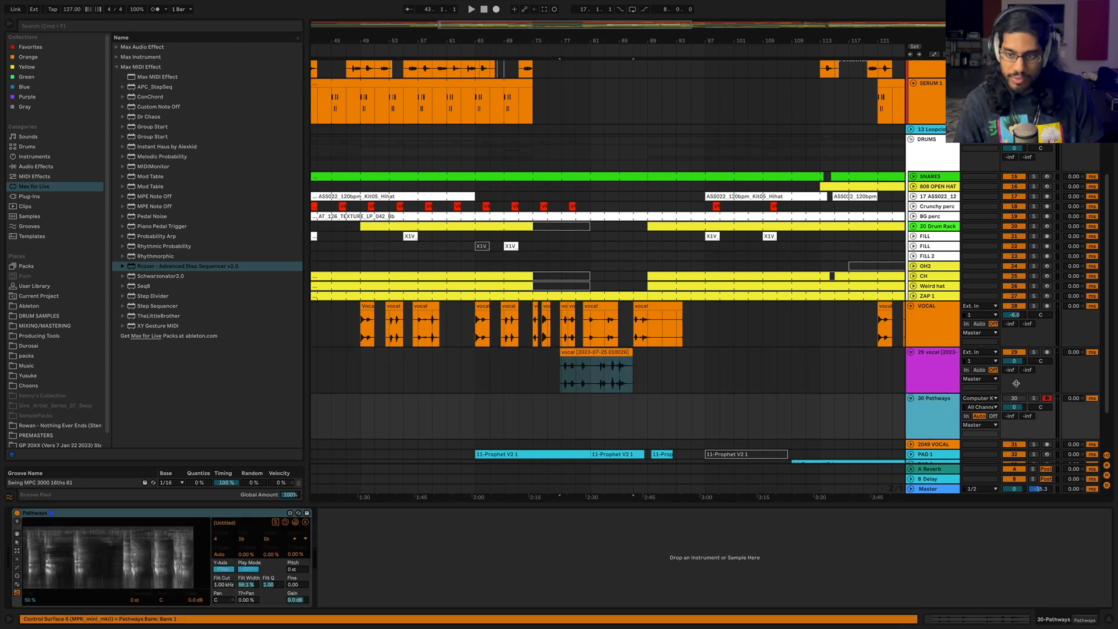
pyautogui.click(1008, 353)
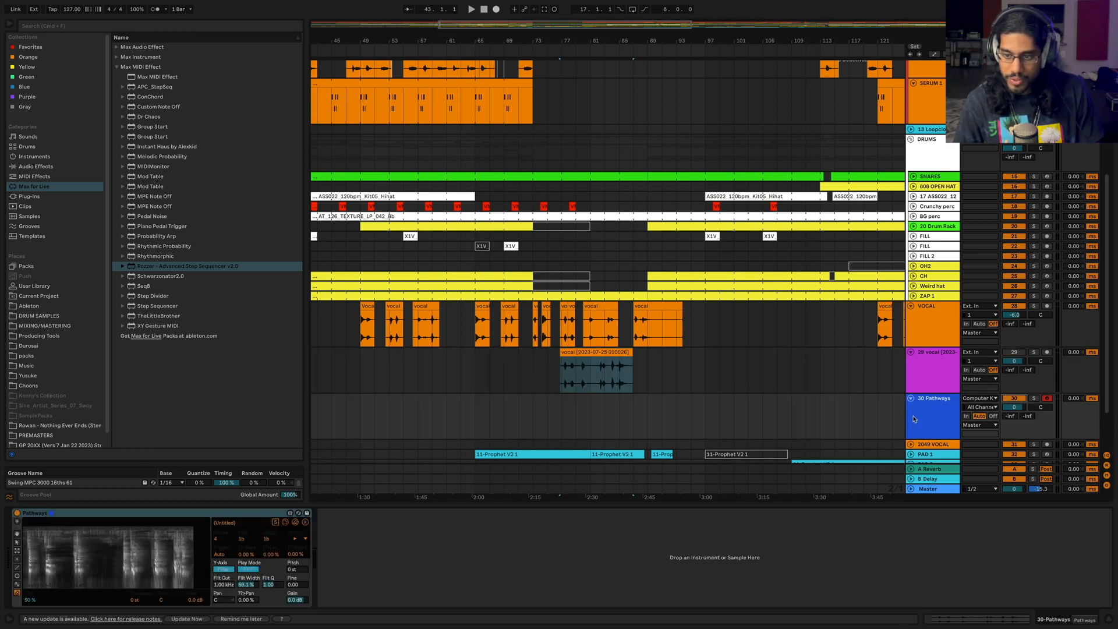
pyautogui.click(1012, 399)
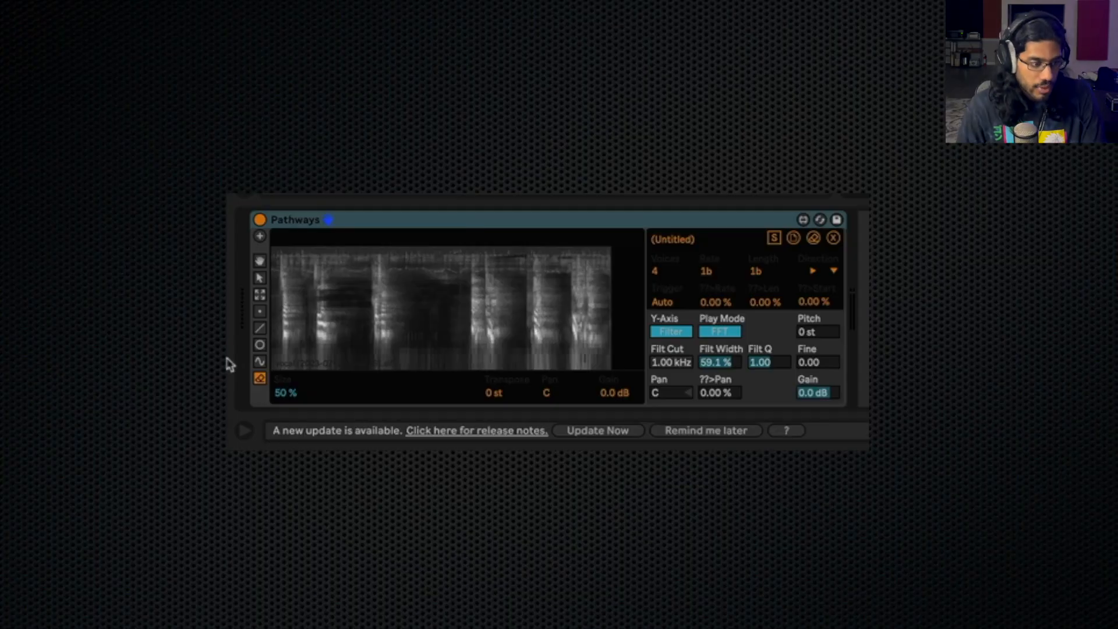
# Draw a rectangular path across the middle of the vocal spectrogram in Pathways with the shape tool.
pyautogui.click(260, 345)
pyautogui.click(386, 393)
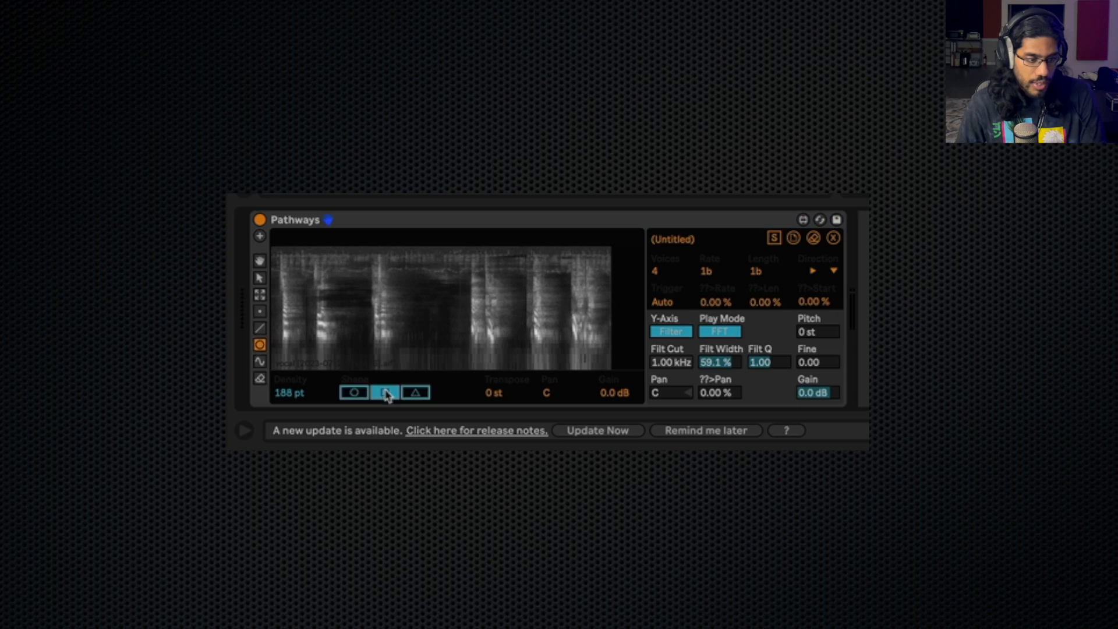
pyautogui.moveTo(389, 269); pyautogui.dragTo(504, 342)
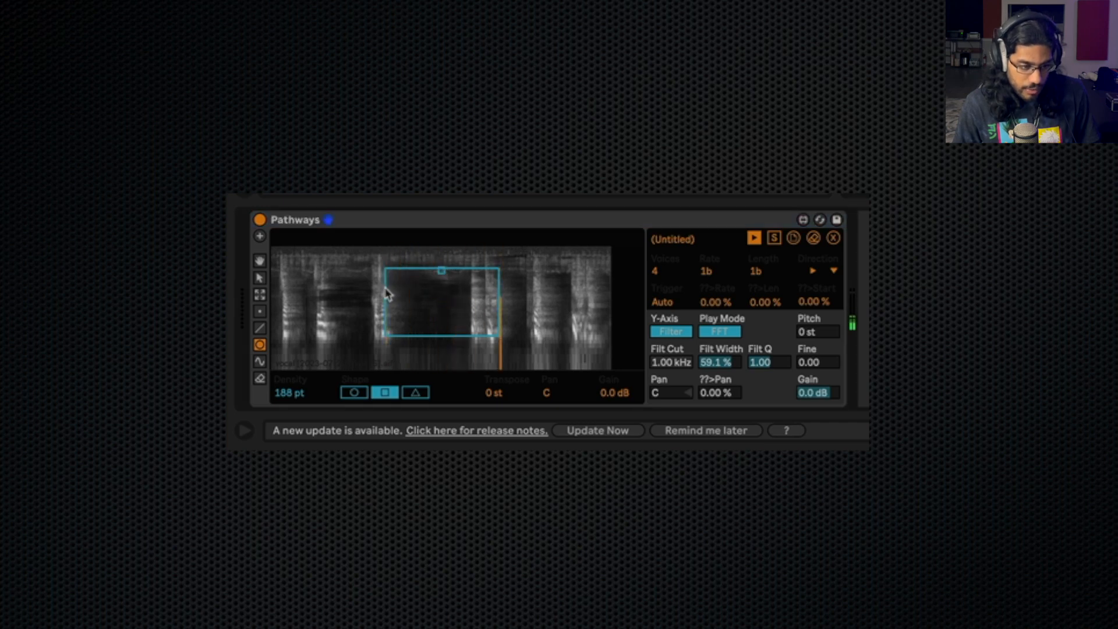
# Move the rectangular path over the last phrases of the vocal sample, with its length at 4b and its rate at 2b.
pyautogui.click(260, 277)
pyautogui.moveTo(430, 272); pyautogui.dragTo(382, 276)
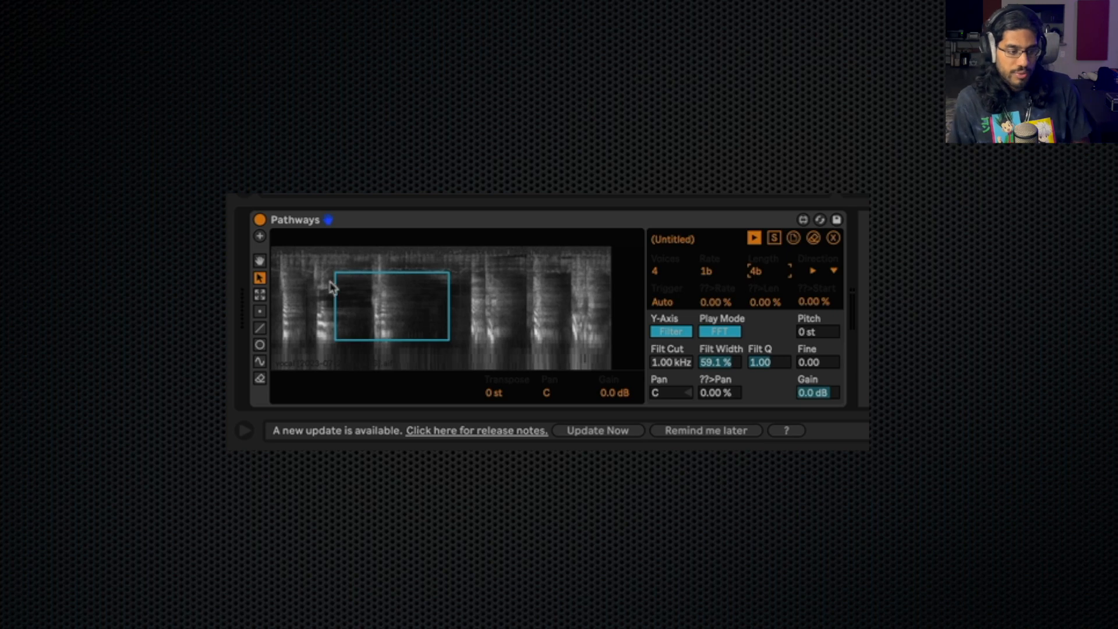
pyautogui.press('space')
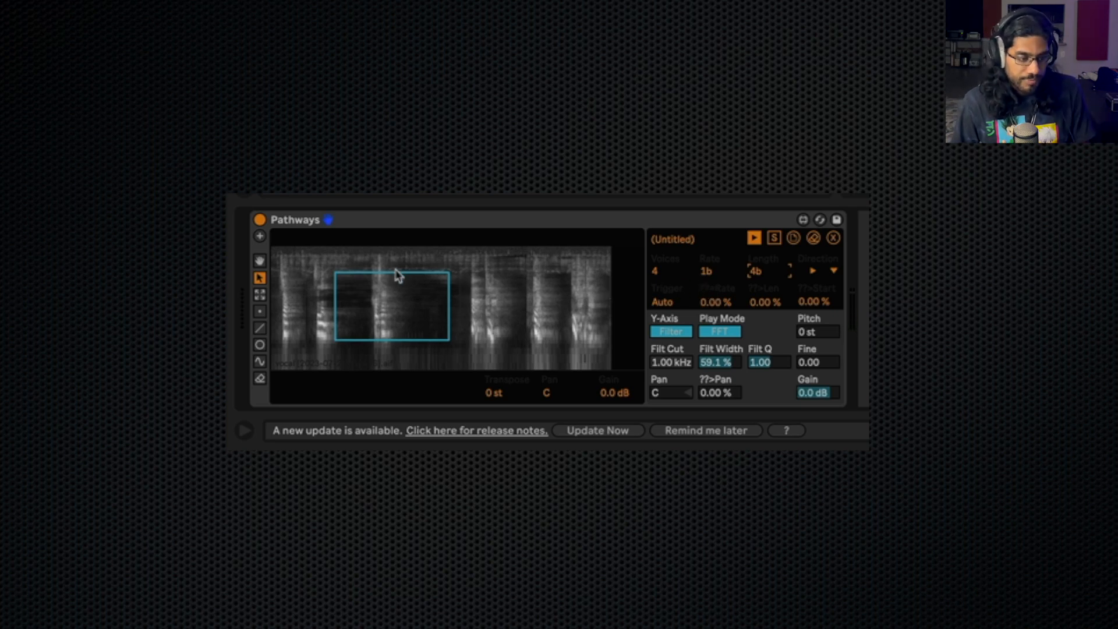
pyautogui.moveTo(393, 280); pyautogui.dragTo(546, 287)
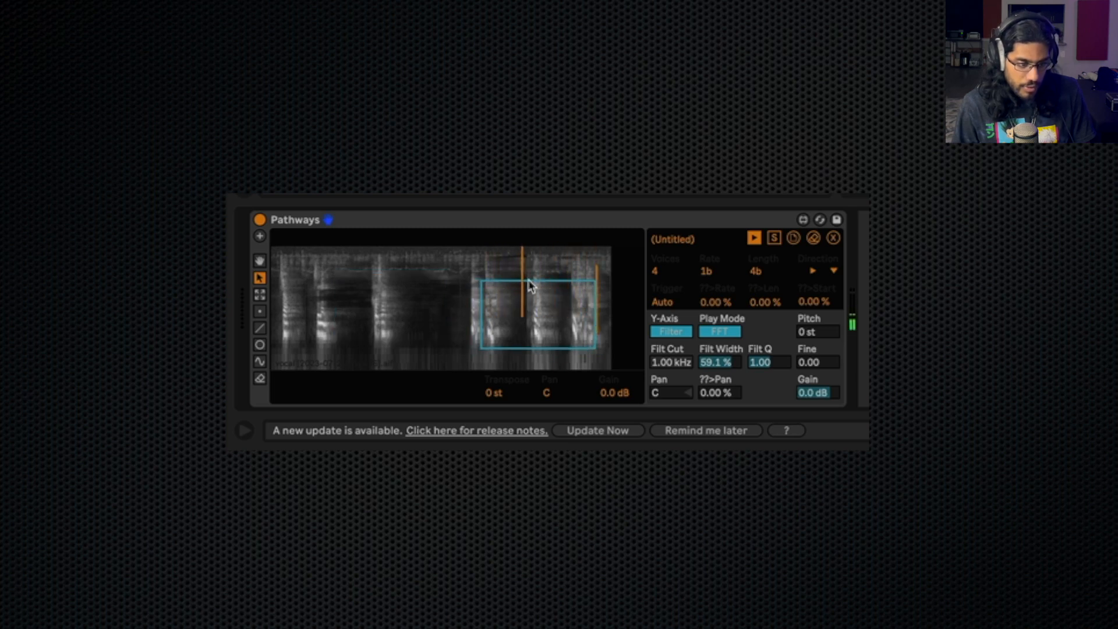
pyautogui.click(705, 274)
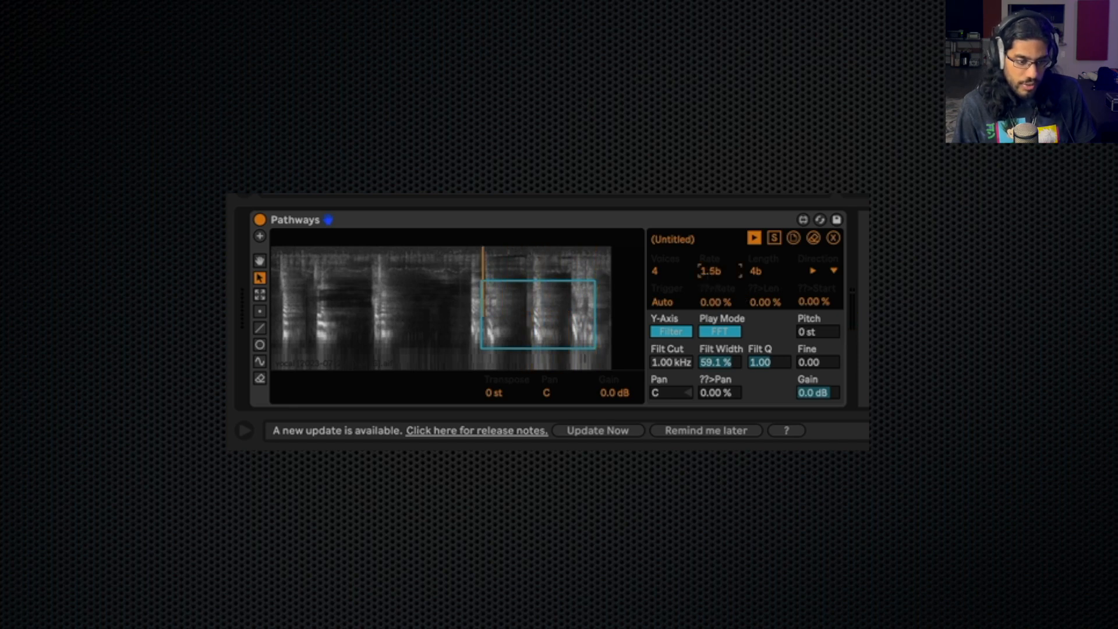
pyautogui.moveTo(709, 282); pyautogui.dragTo(710, 278)
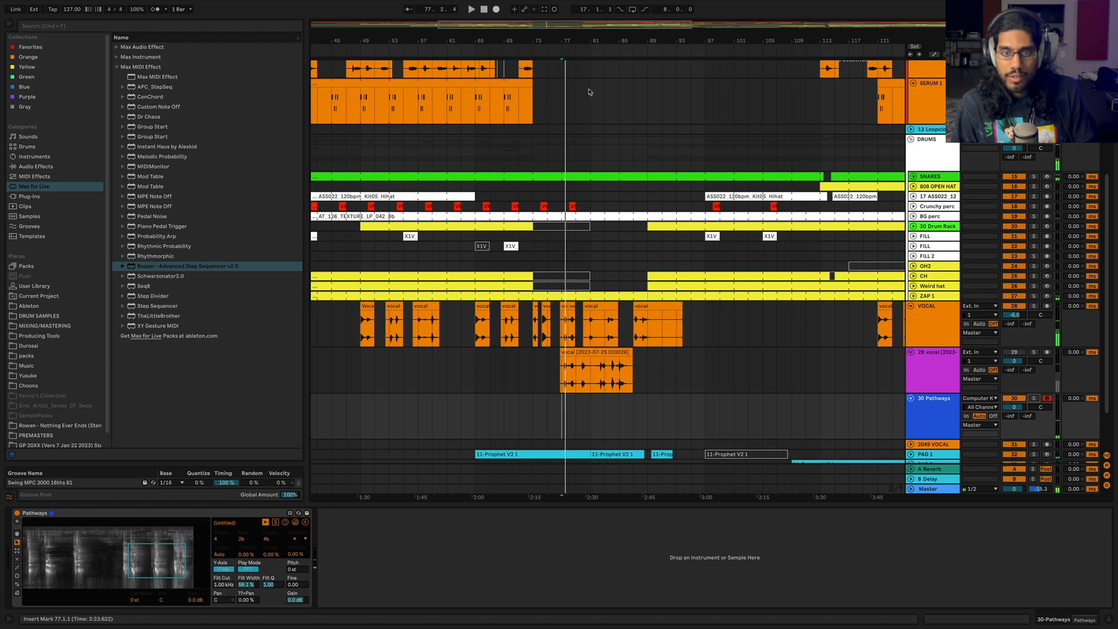
# Add an audio track below the Pathways track, set its input to 30-Pathways, and arm it for recording.
pyautogui.moveTo(539, 23); pyautogui.dragTo(752, 8)
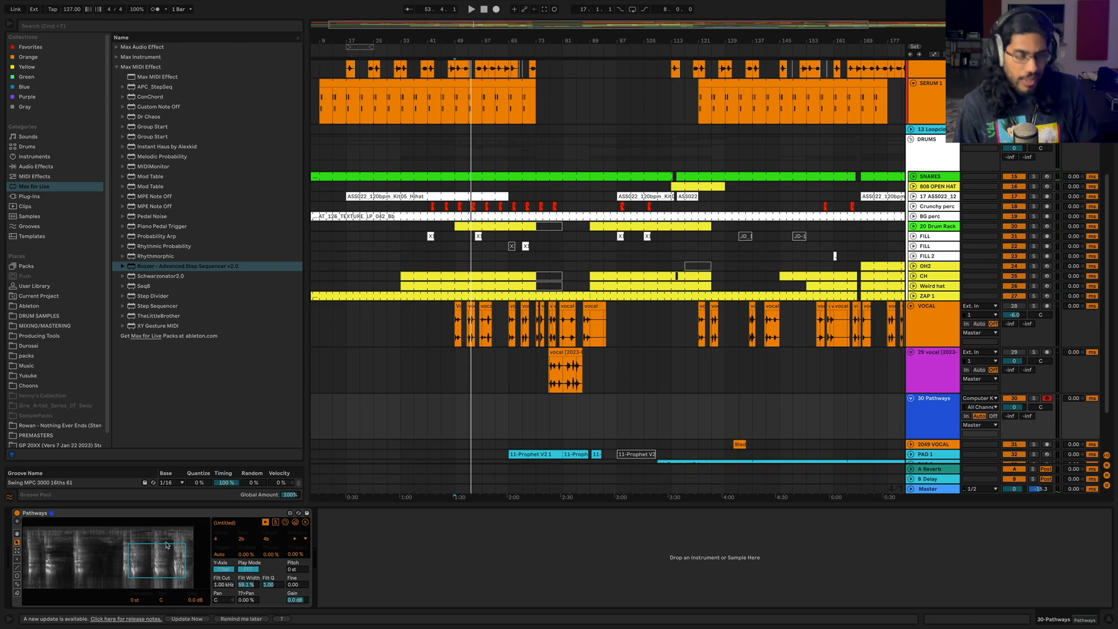
pyautogui.scroll(-3, 873, 449)
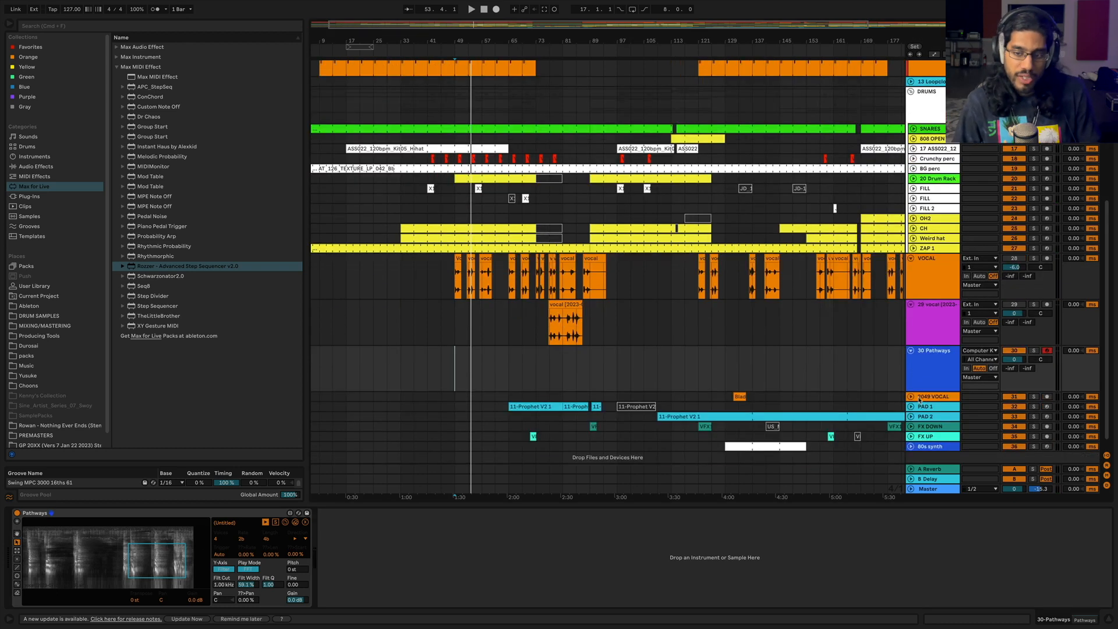
pyautogui.click(921, 370)
pyautogui.press('super+t')
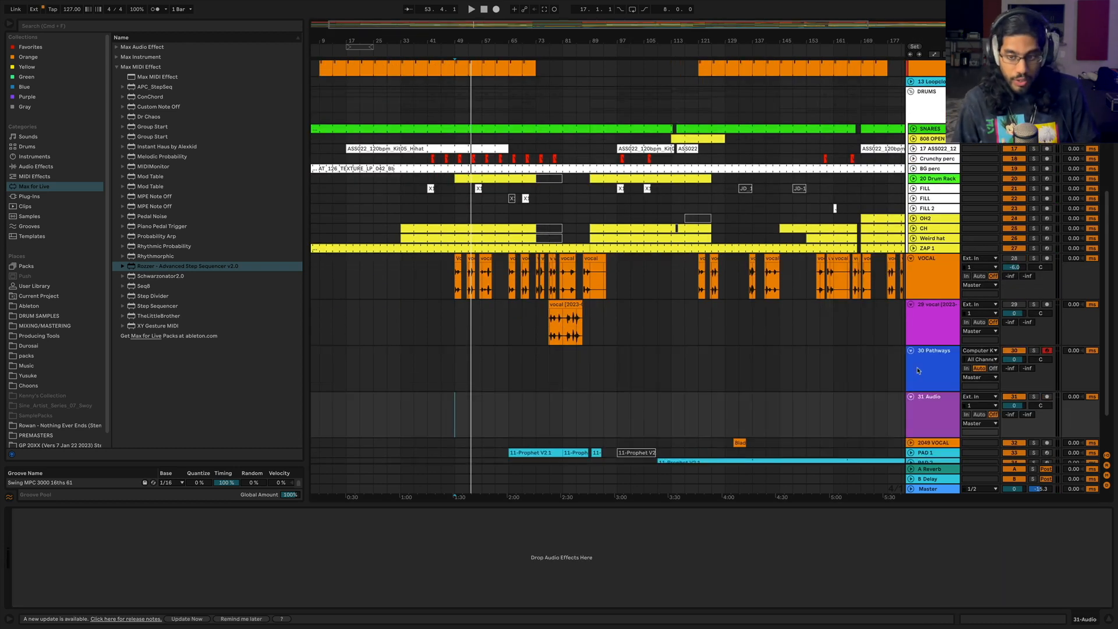
pyautogui.click(970, 396)
pyautogui.click(999, 309)
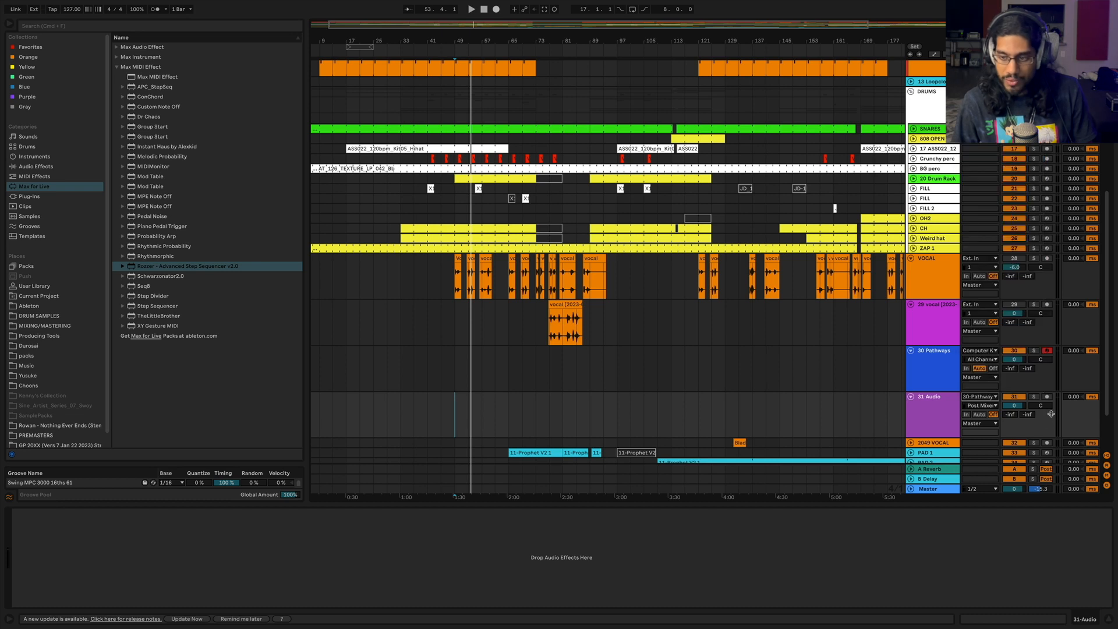
pyautogui.click(1047, 396)
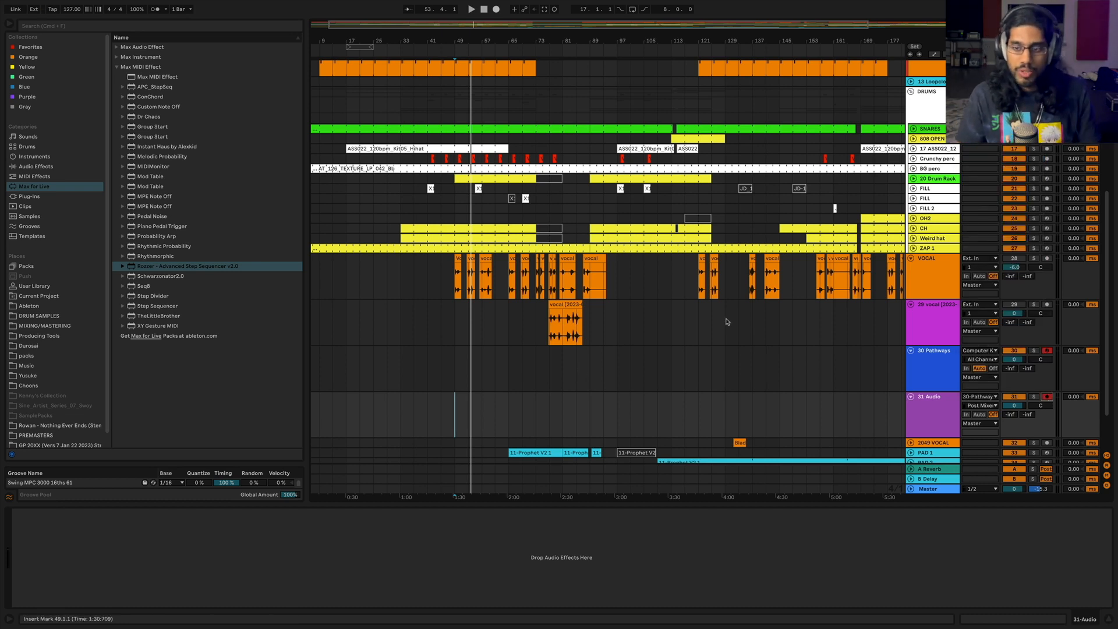
# Start recording the Pathways output onto the new audio track from bar 33.
pyautogui.click(934, 369)
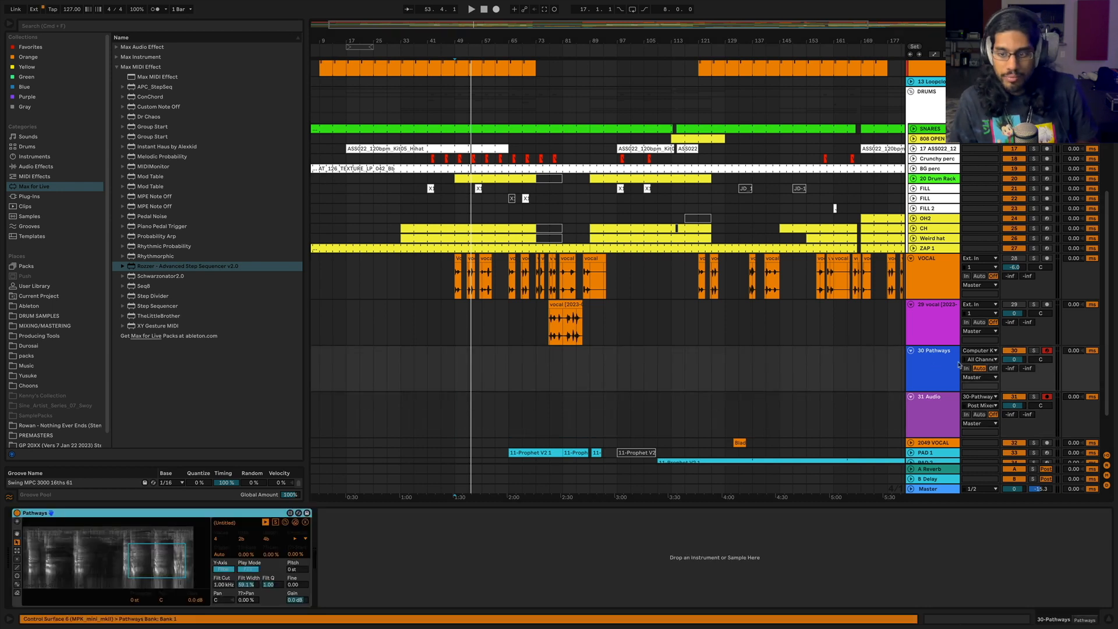
pyautogui.click(467, 383)
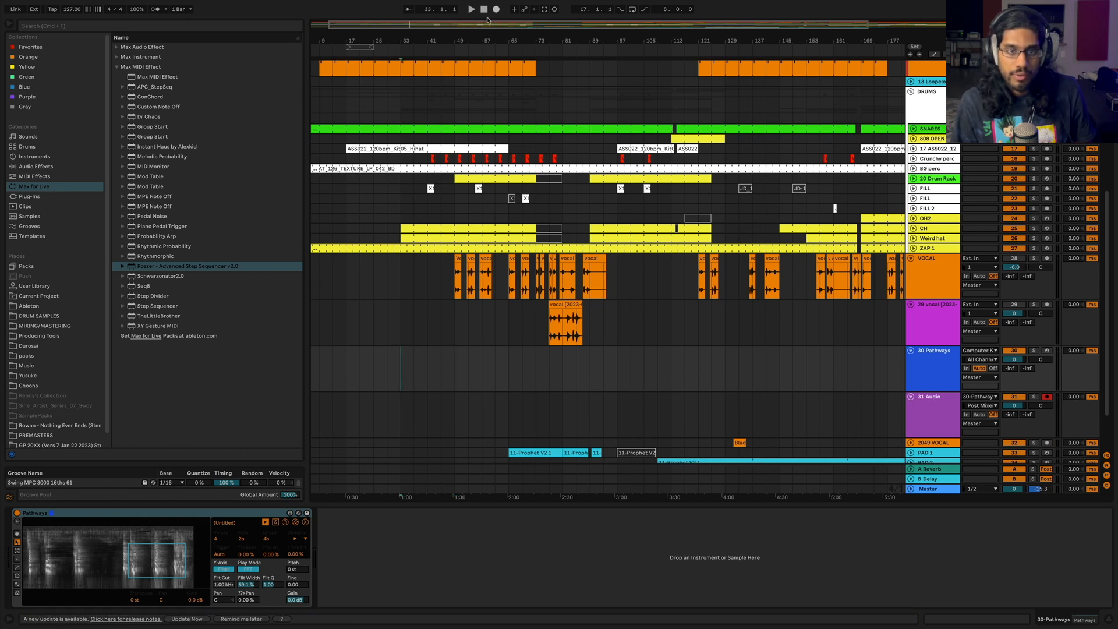
pyautogui.press('F9')
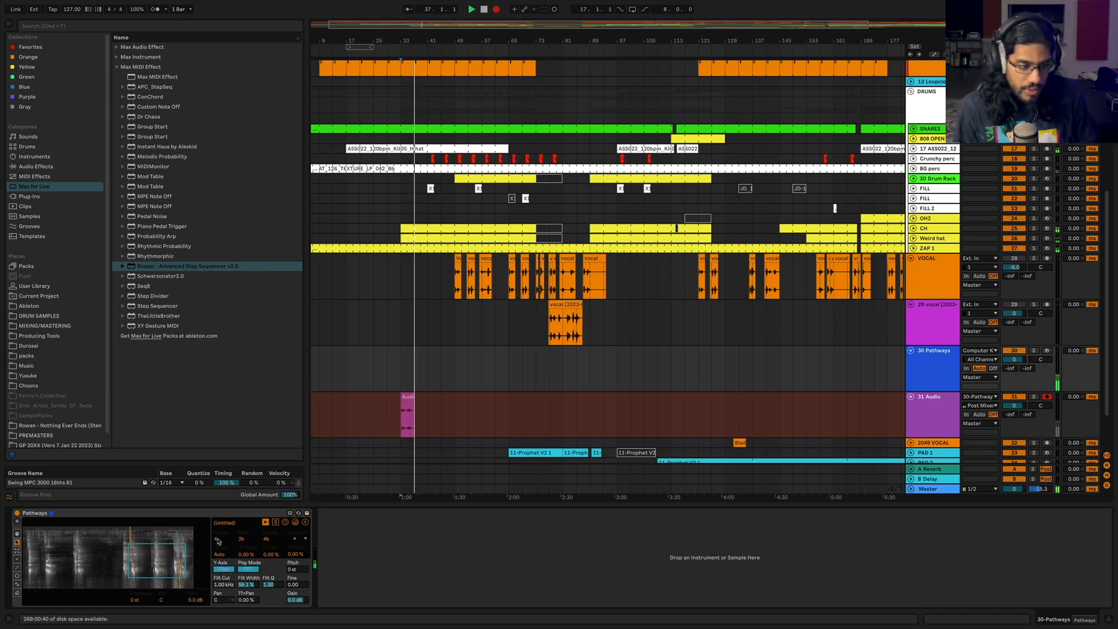
# Set the Pathways path to 6 voices and its playback direction to backward.
pyautogui.moveTo(216, 539); pyautogui.dragTo(241, 545)
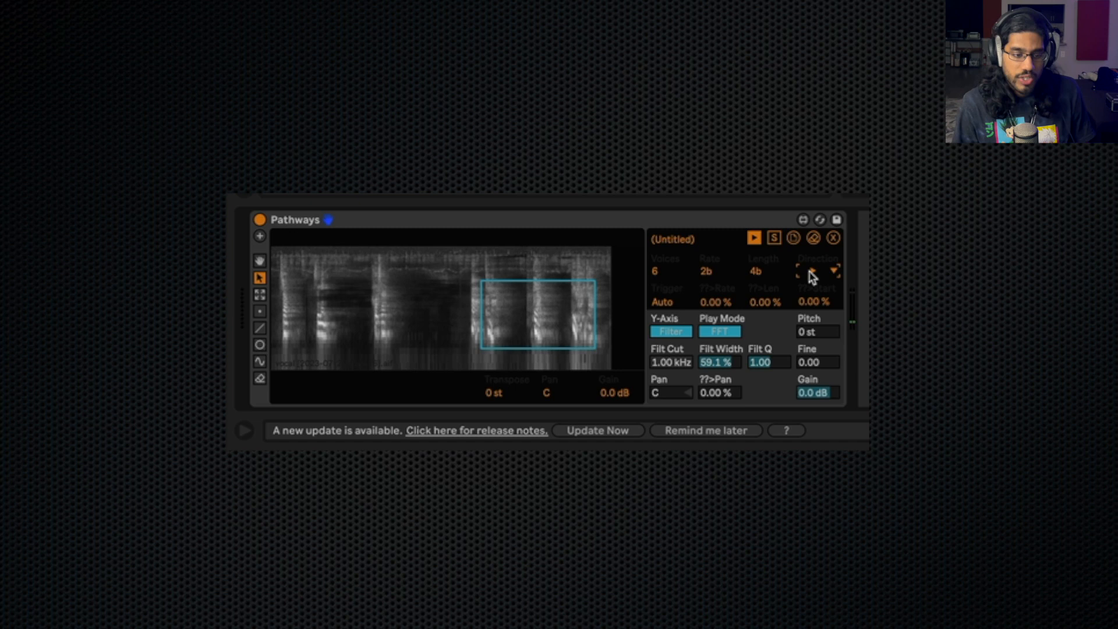
pyautogui.click(810, 272)
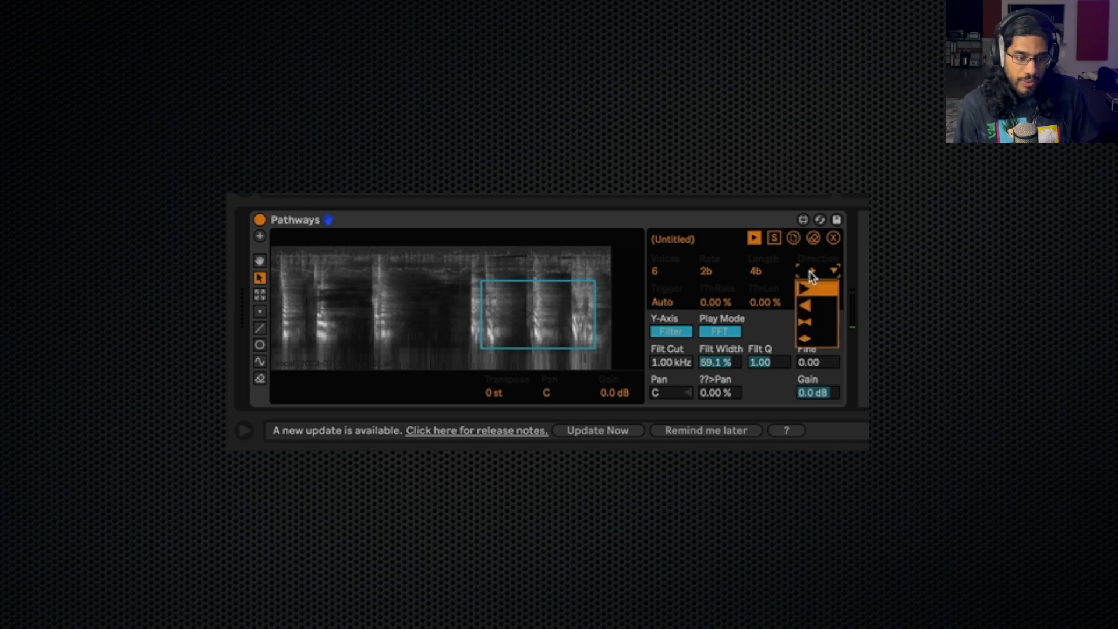
pyautogui.click(810, 272)
pyautogui.click(810, 272)
pyautogui.click(814, 306)
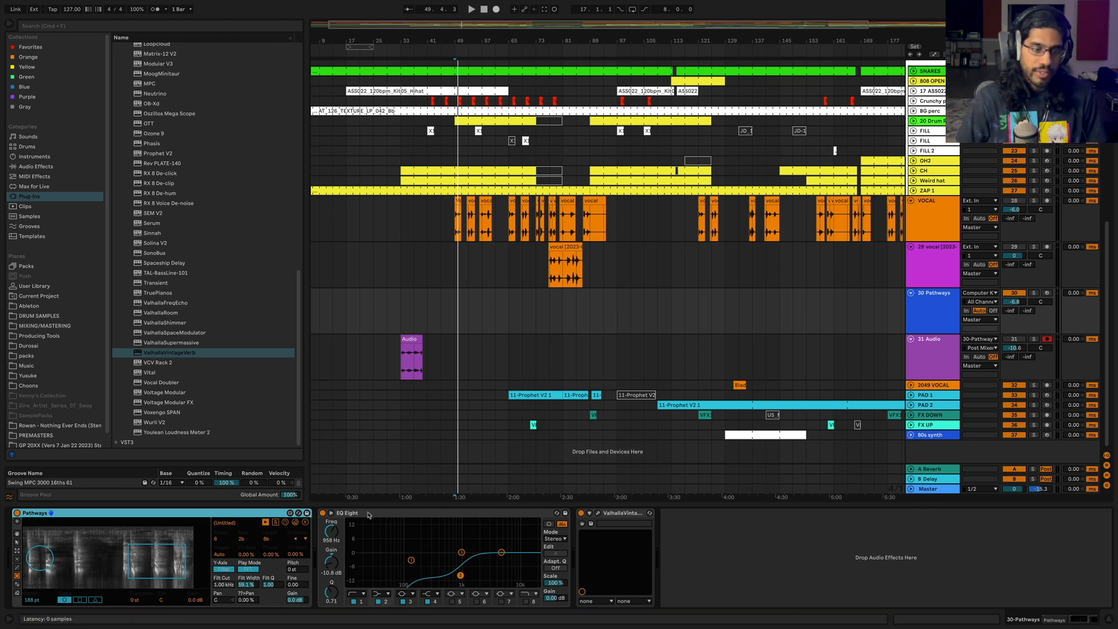
# Set the Pathways device's Y-axis to Pan and its play mode to Grain.
pyautogui.click(413, 555)
pyautogui.click(635, 515)
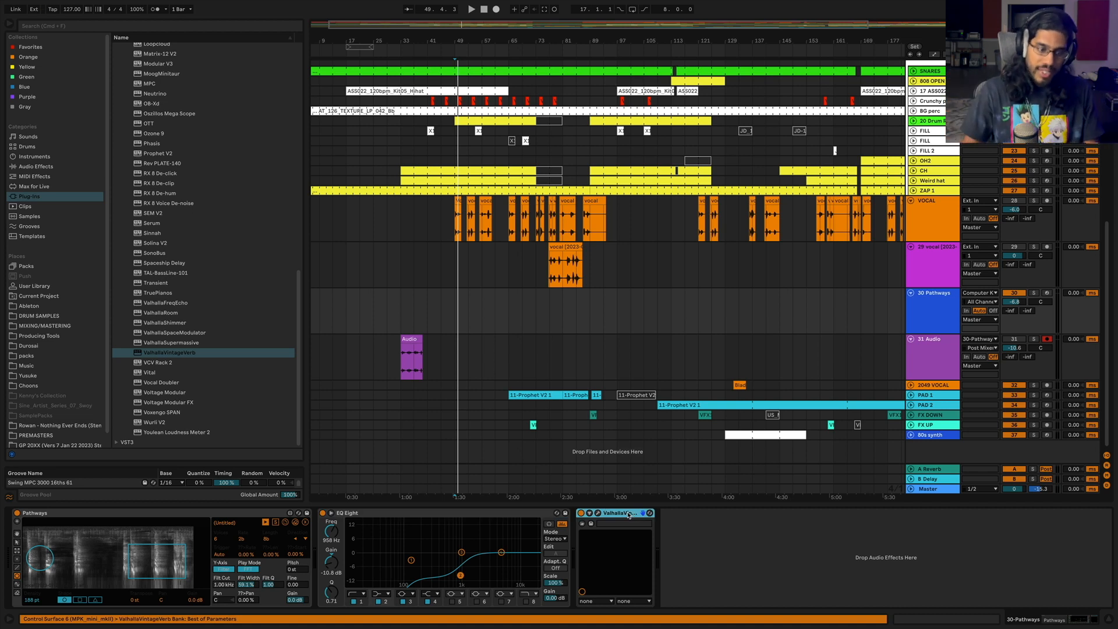
pyautogui.press('space')
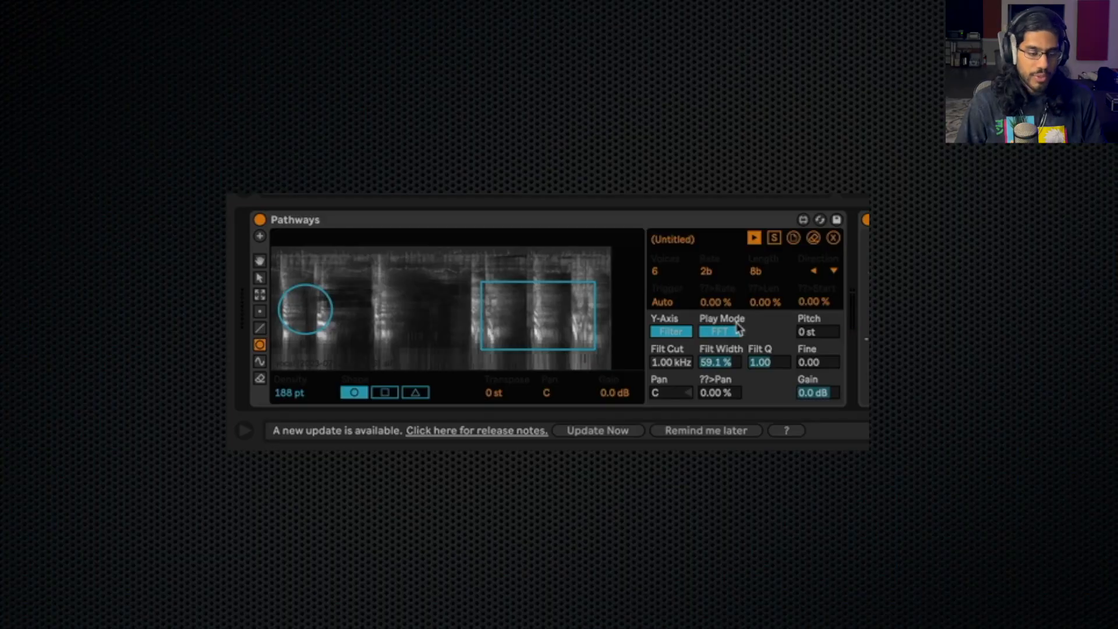
pyautogui.click(665, 330)
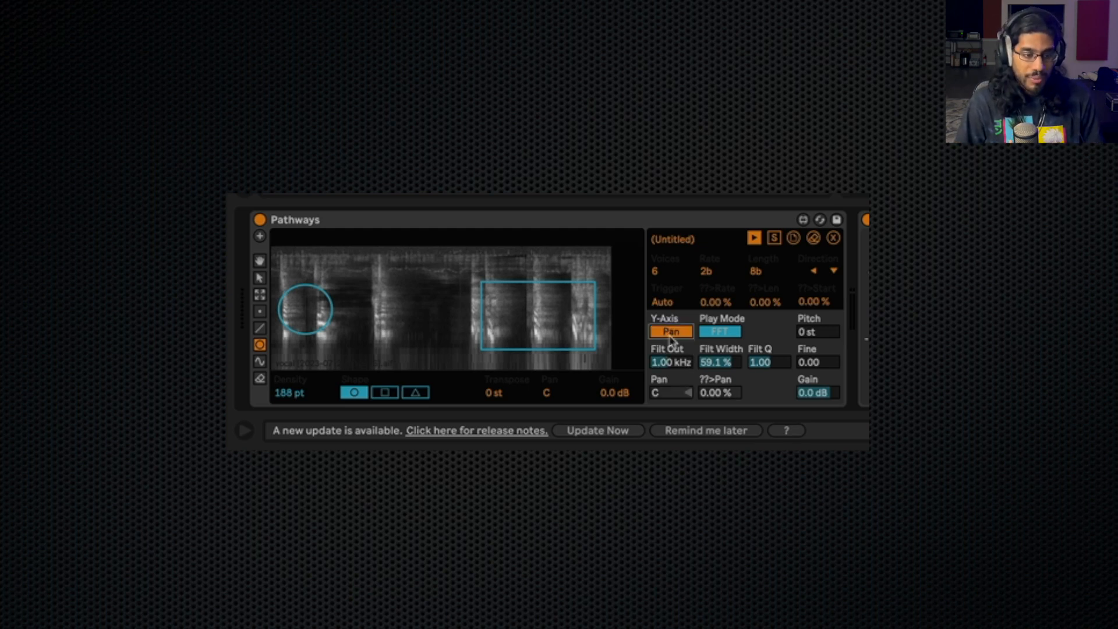
pyautogui.click(669, 336)
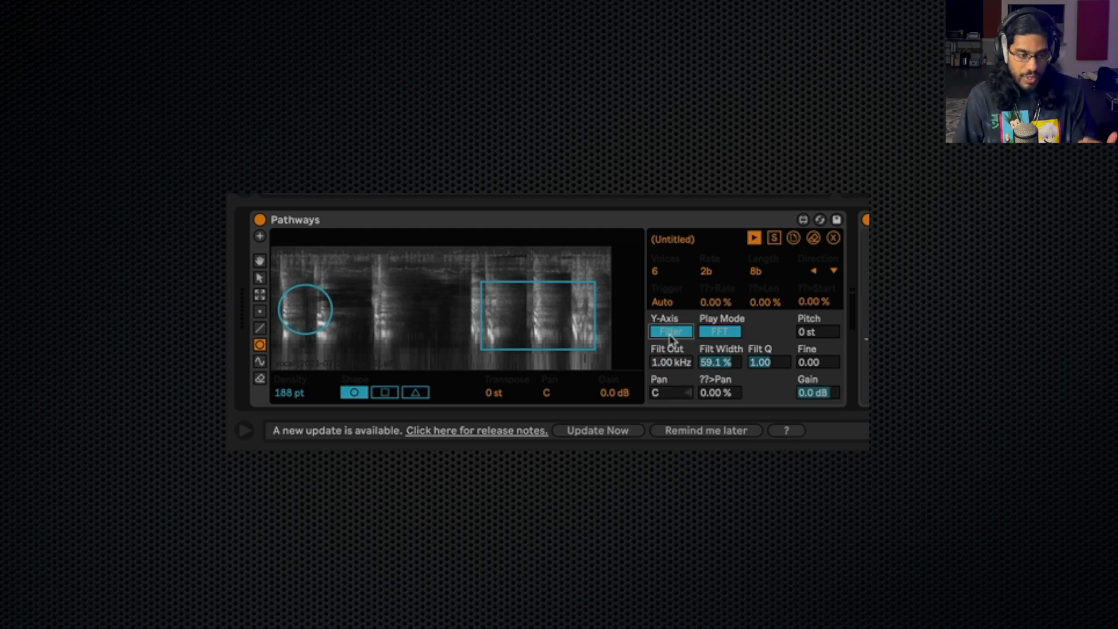
pyautogui.click(662, 332)
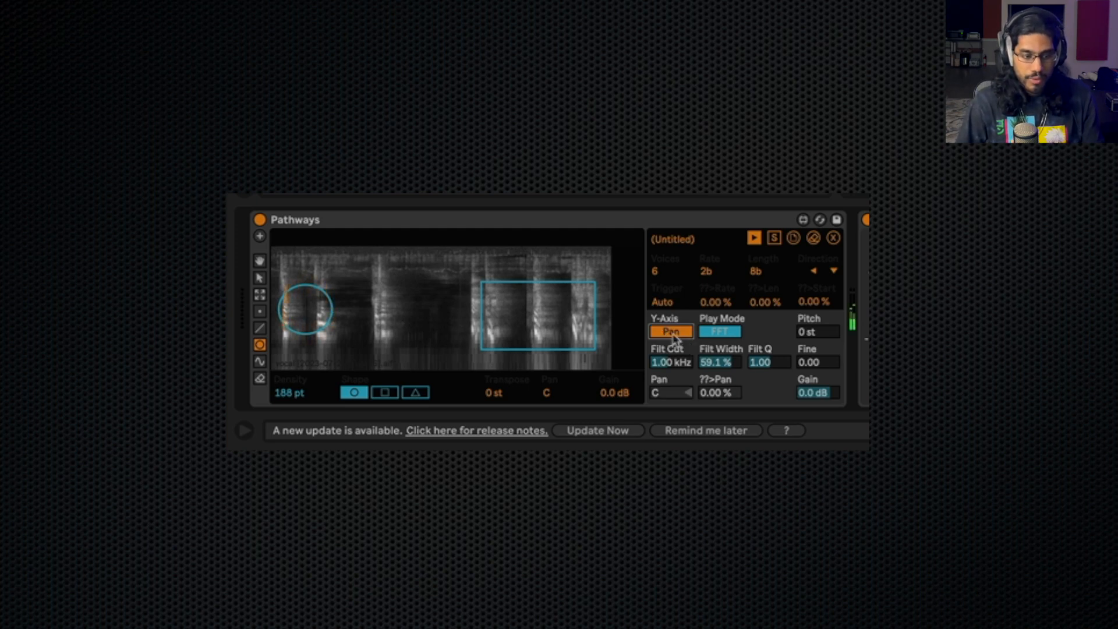
pyautogui.click(726, 336)
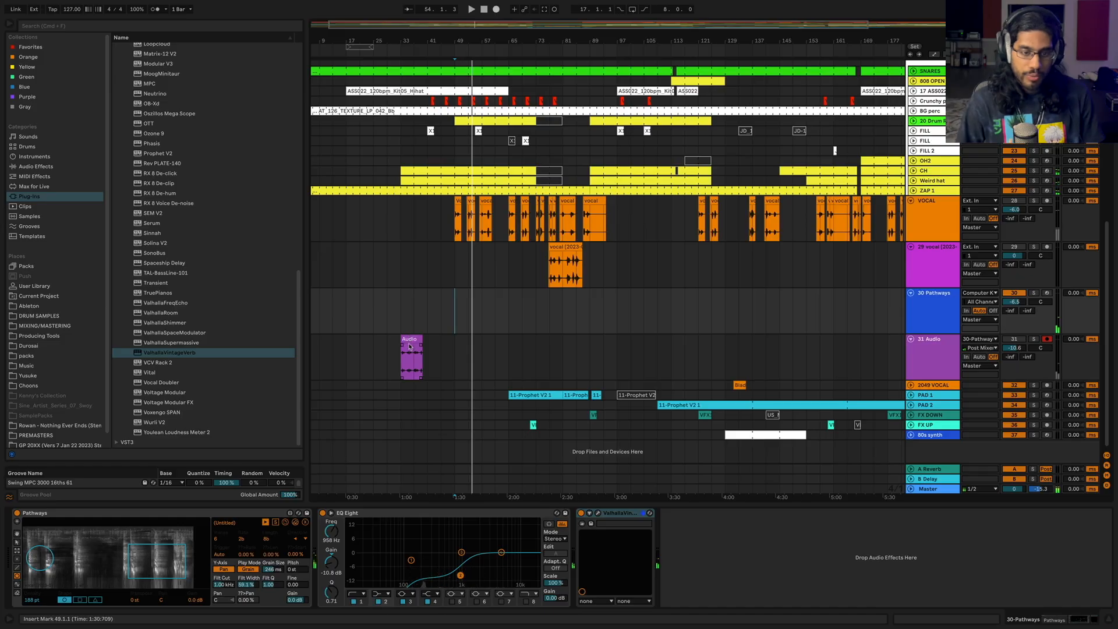
# Set the ValhallaVintageVerb mix to 22.7 % and lower the Pathways track's volume while playing from bar 33.
pyautogui.click(407, 340)
pyautogui.click(401, 326)
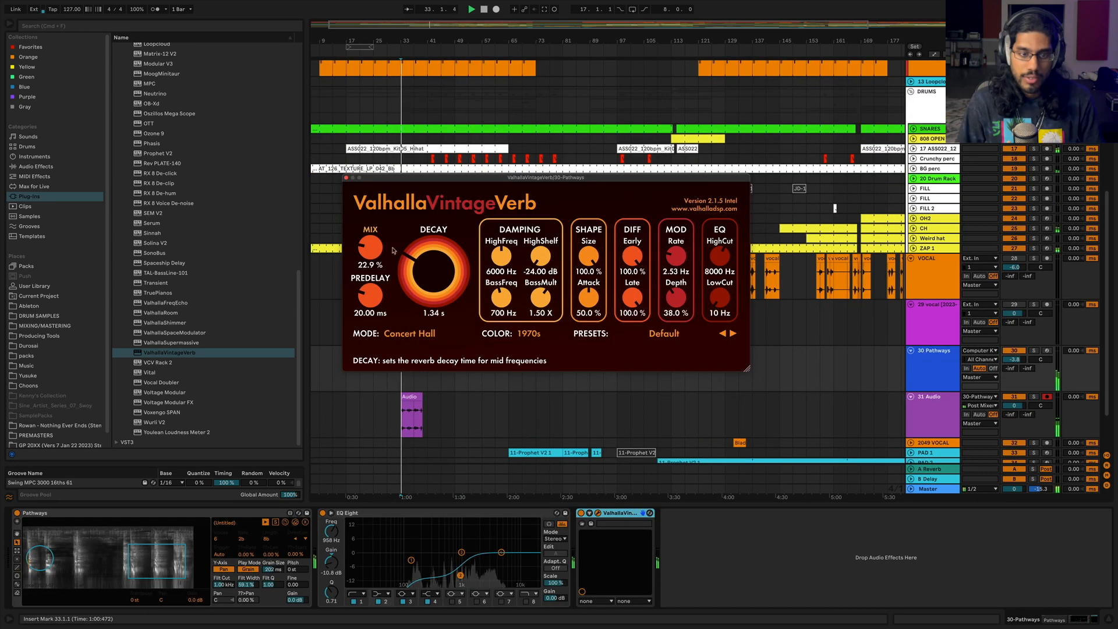
pyautogui.moveTo(371, 247); pyautogui.dragTo(370, 257)
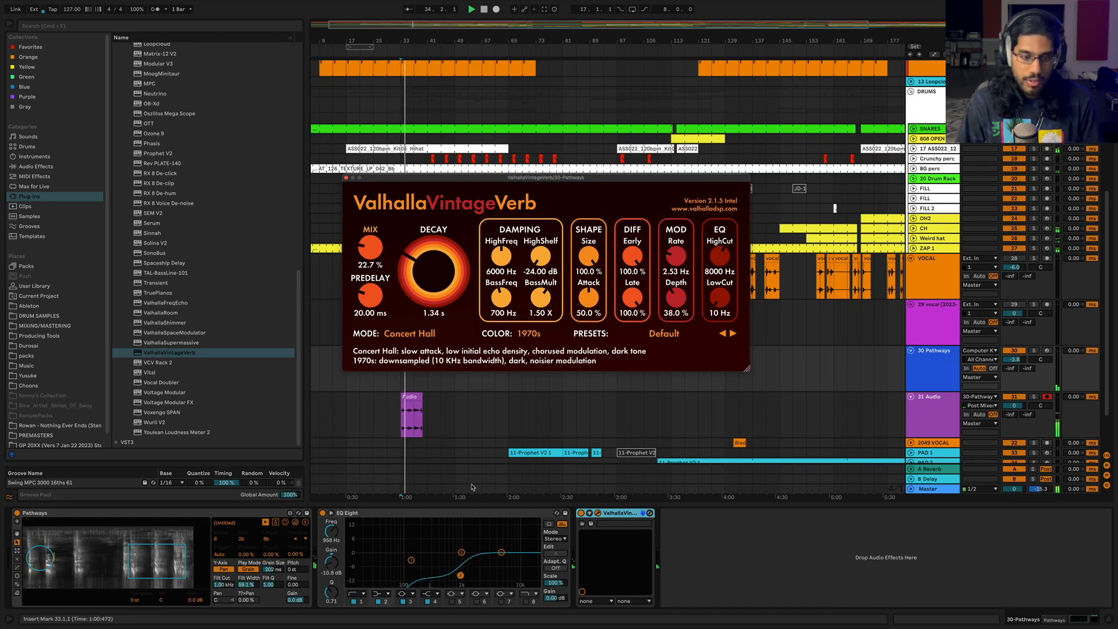
pyautogui.moveTo(1014, 359); pyautogui.dragTo(1014, 400)
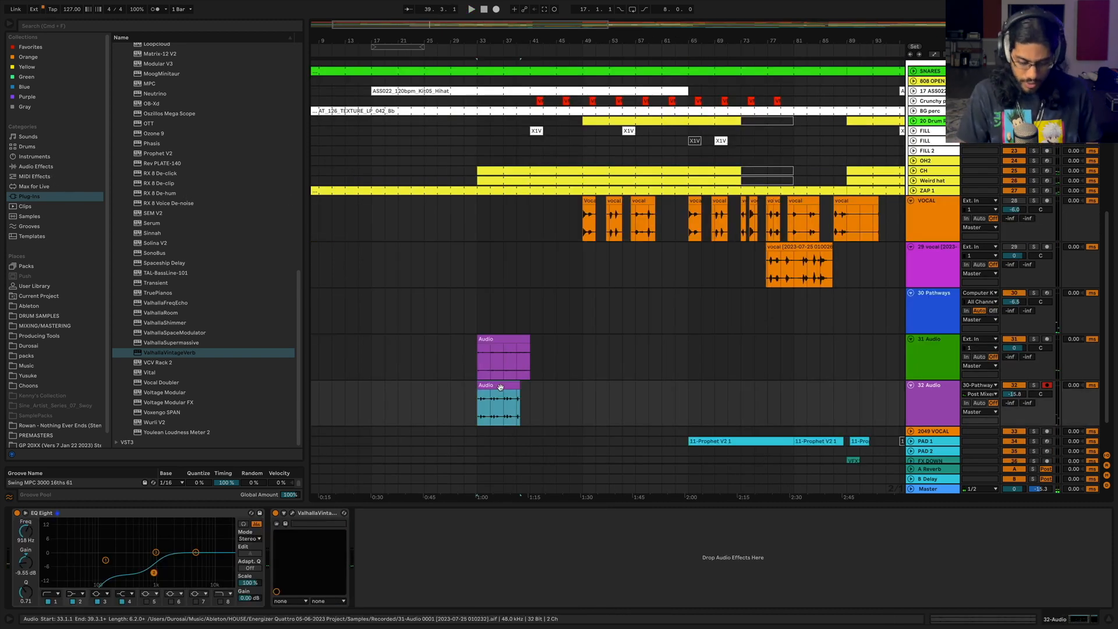
# Deactivate the recorded clip at bar 33 on the 32 Audio track and select the Pathways device on its track.
pyautogui.press('0')
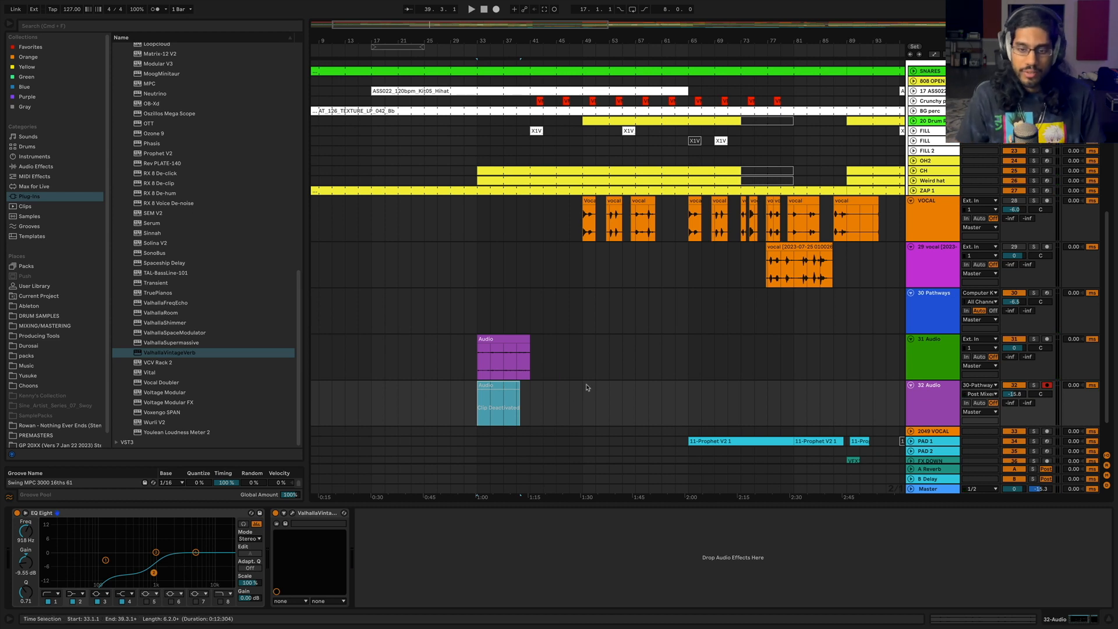
pyautogui.click(934, 367)
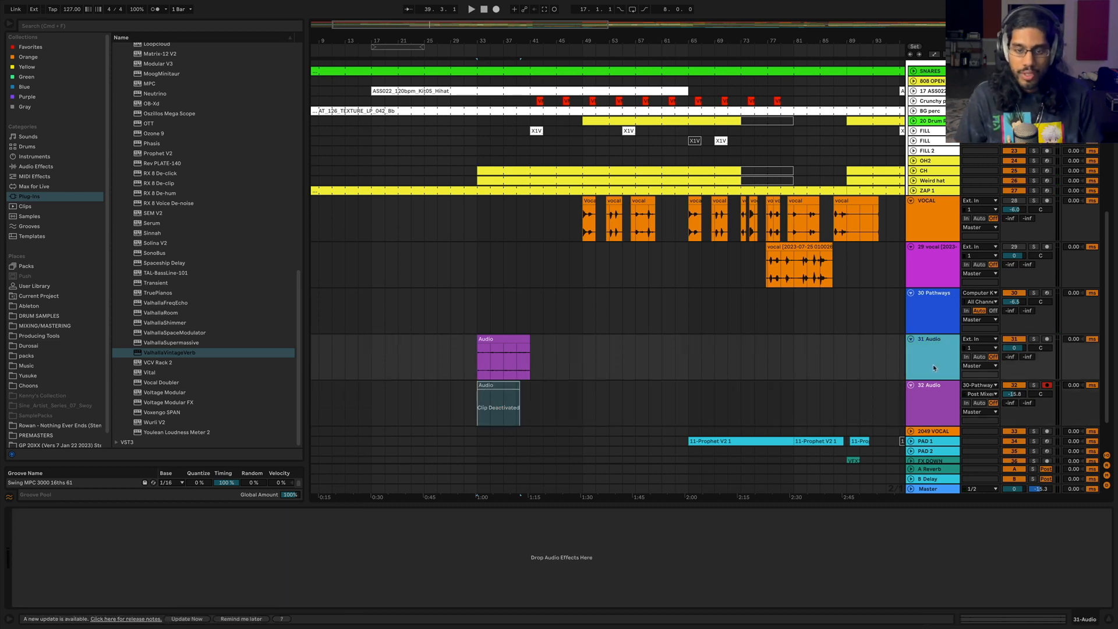
pyautogui.click(923, 331)
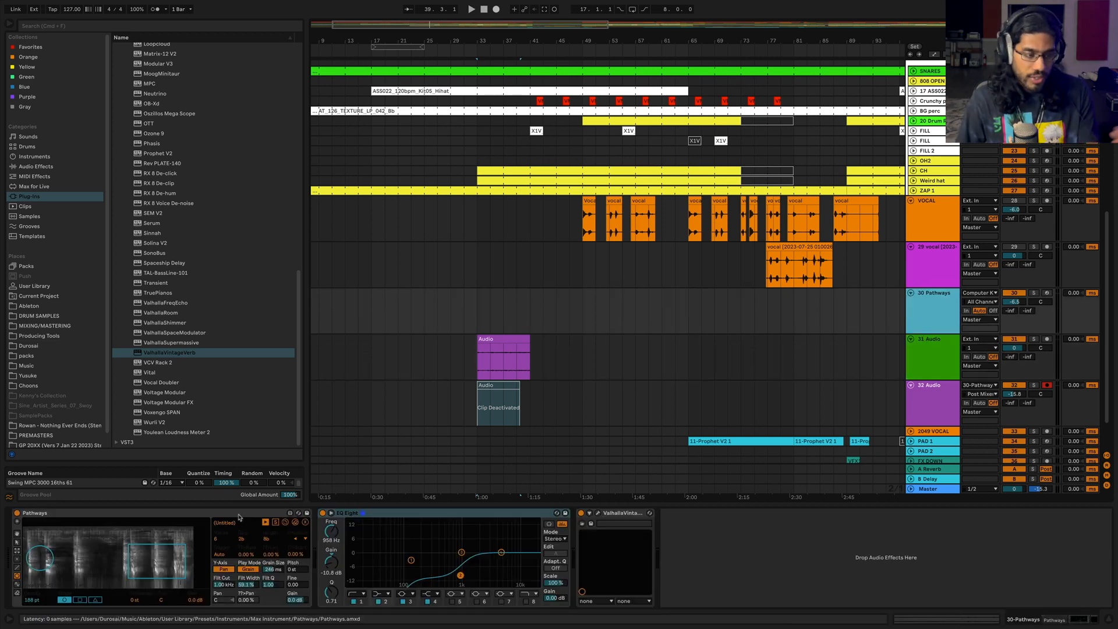
pyautogui.click(112, 516)
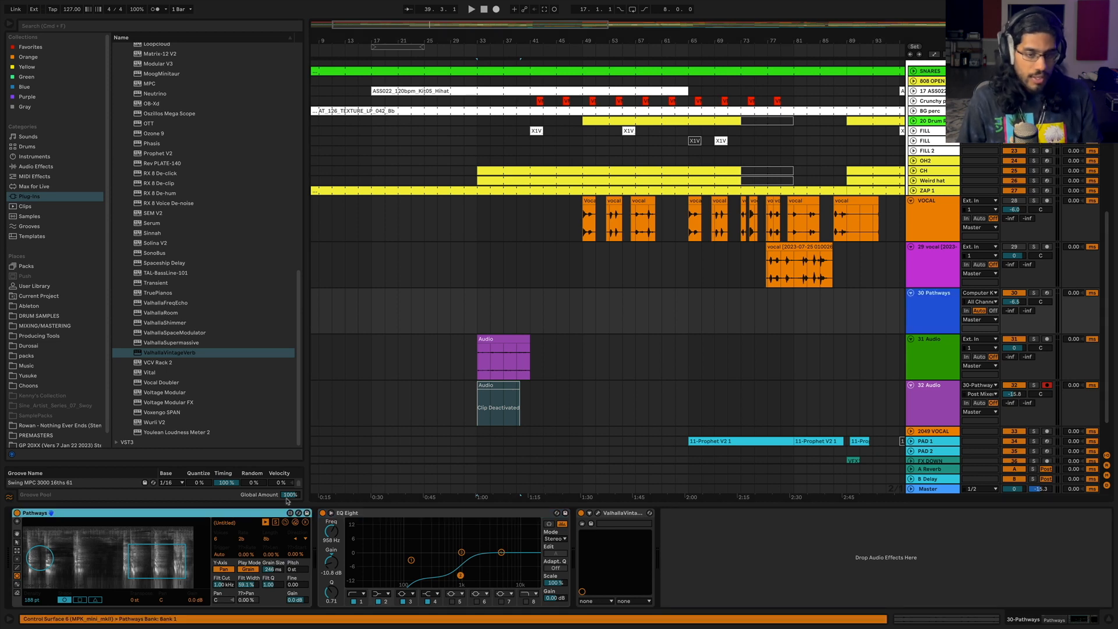
# Audition the Pathways output in the arrangement from bar 49.
pyautogui.click(581, 322)
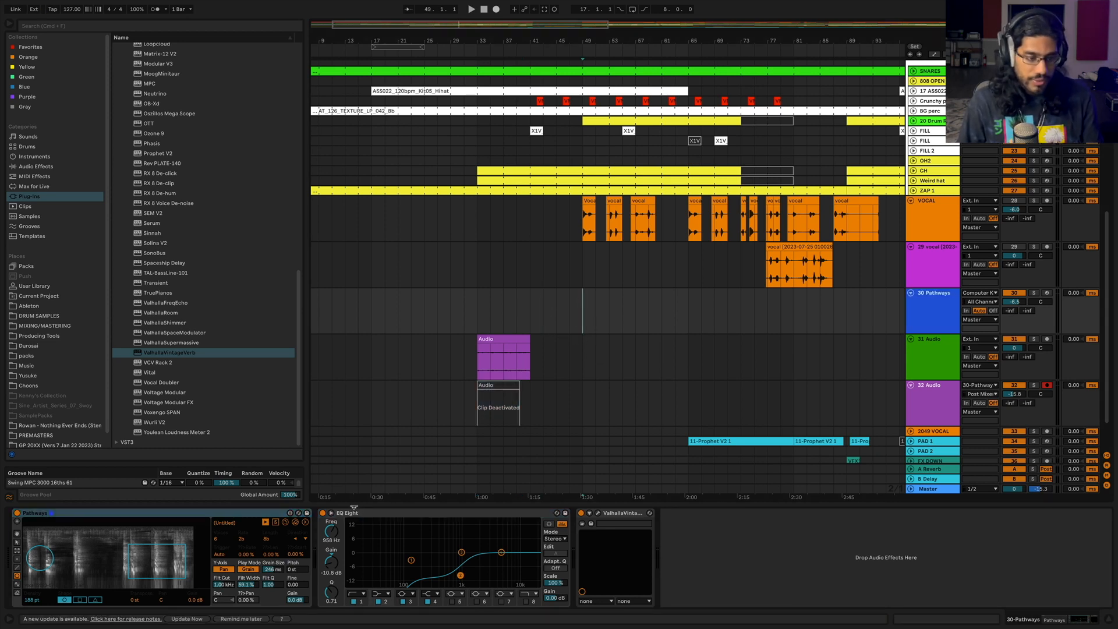
pyautogui.press('space')
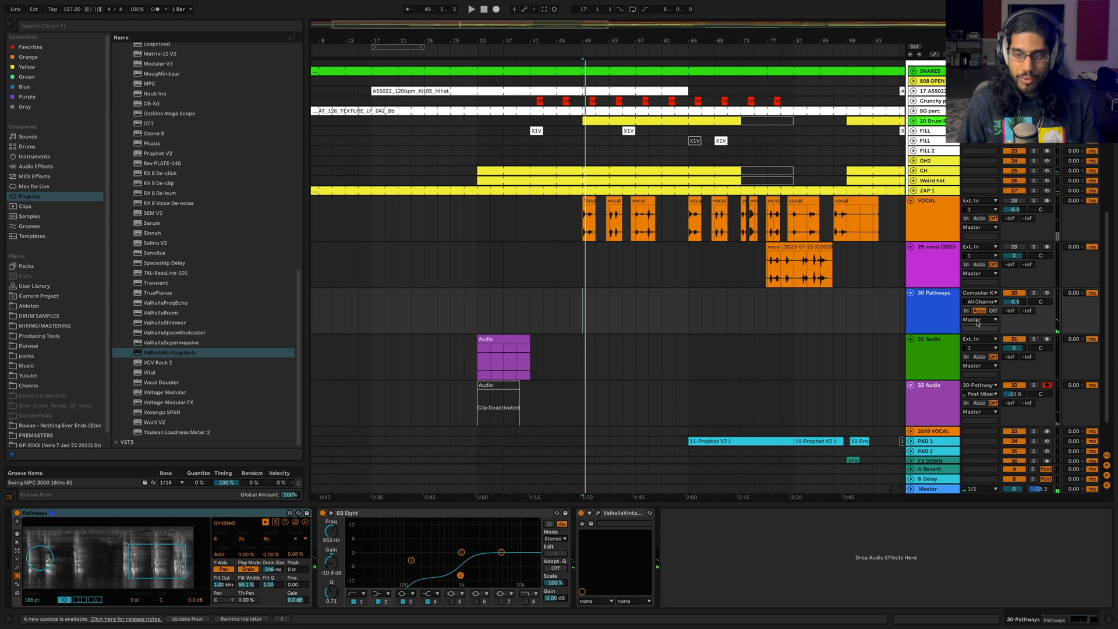
pyautogui.press('space')
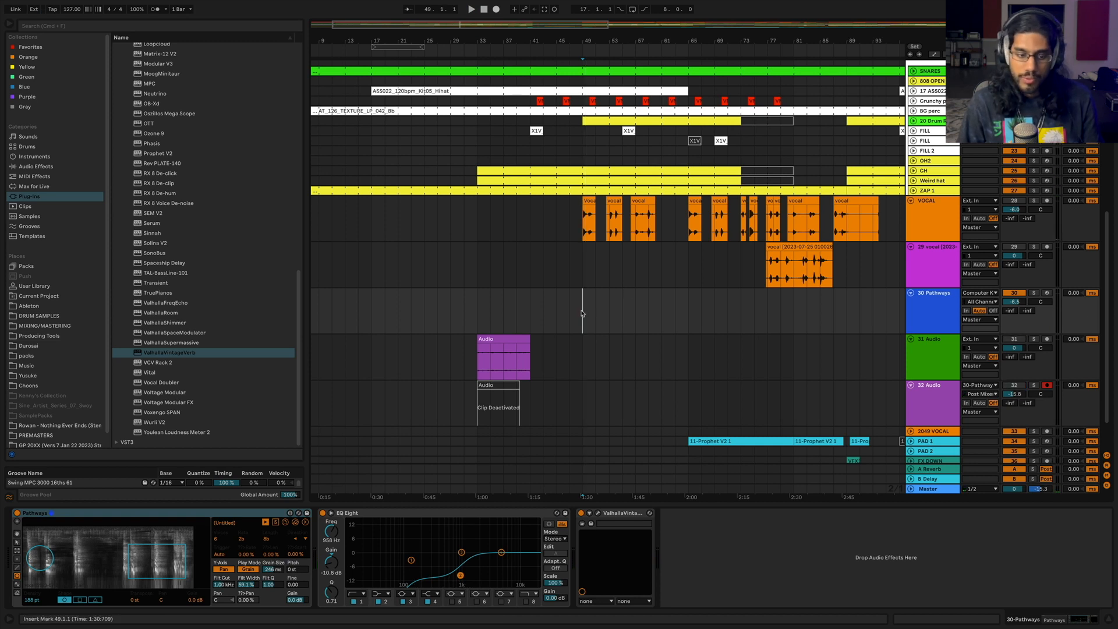
pyautogui.press('space')
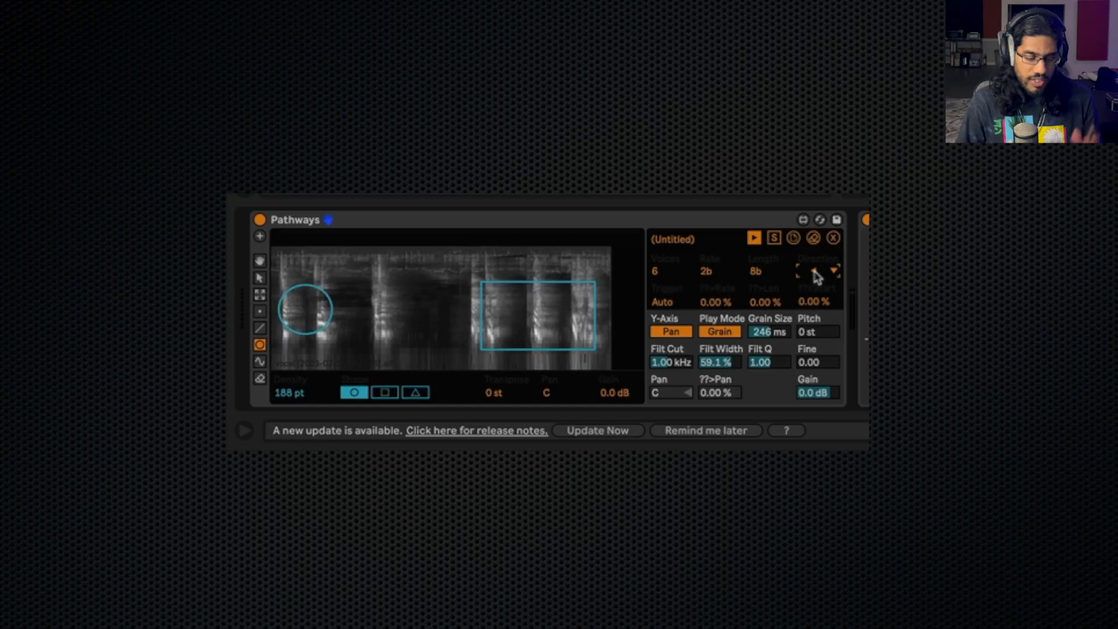
# Set the Pathways Y-axis to Filter, with the filter cutoff at 4.56 kHz and the filter width at 23.3 %.
pyautogui.click(295, 539)
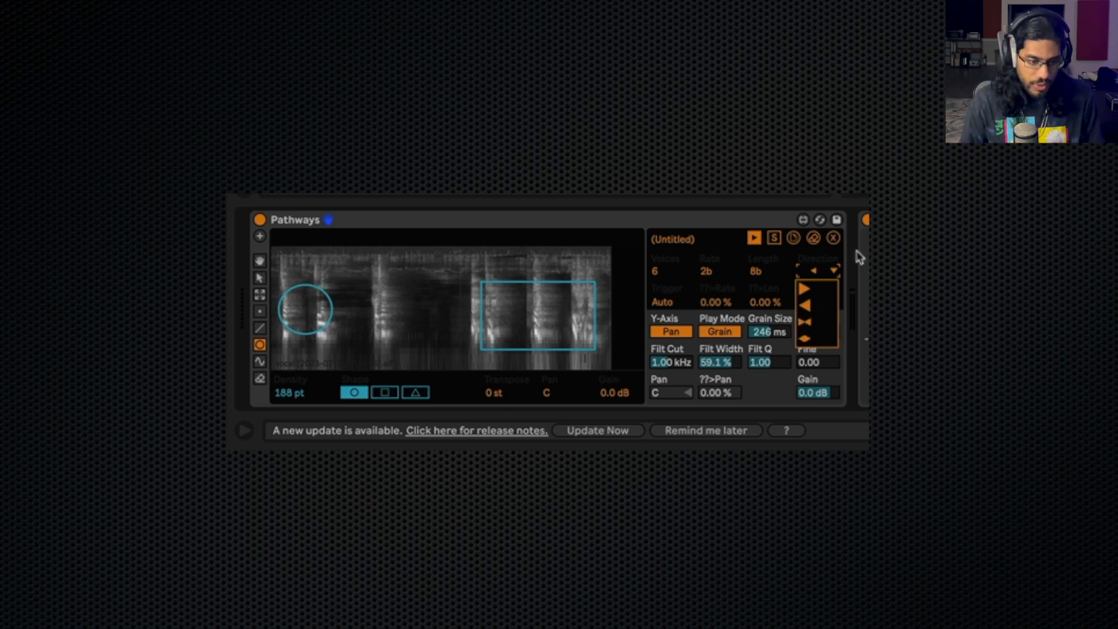
pyautogui.click(821, 260)
pyautogui.click(668, 337)
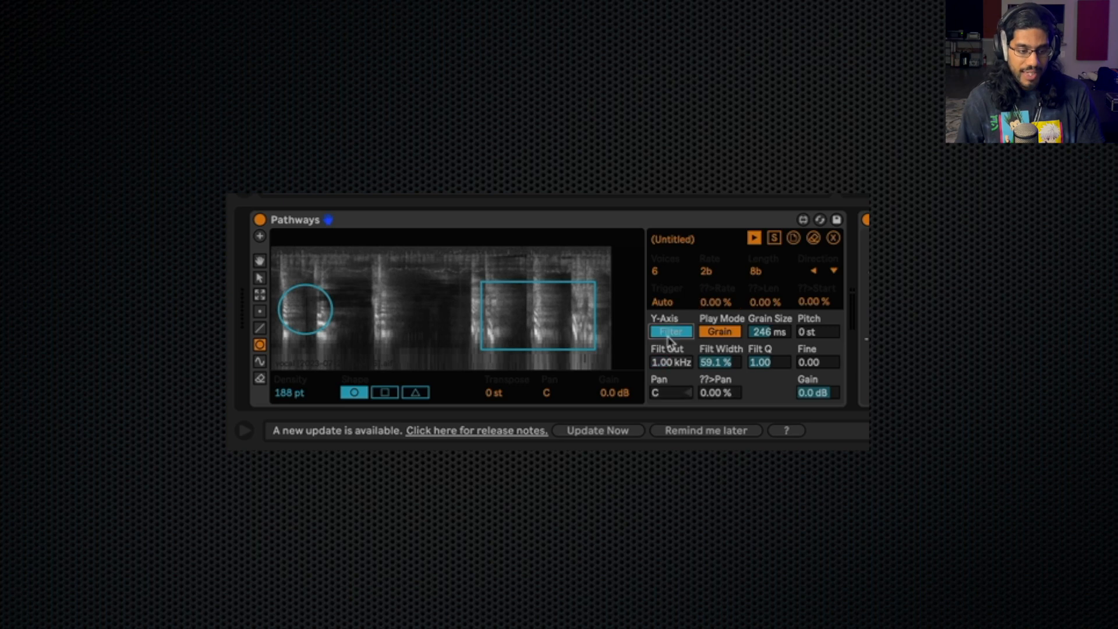
pyautogui.moveTo(675, 366); pyautogui.dragTo(676, 349)
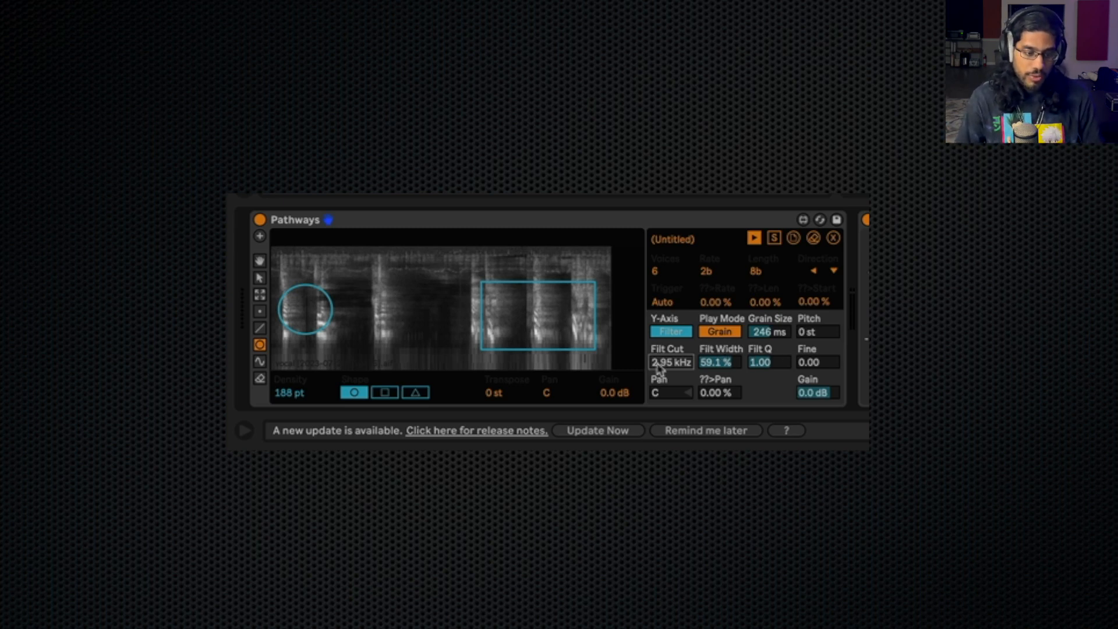
pyautogui.moveTo(657, 367); pyautogui.dragTo(707, 367)
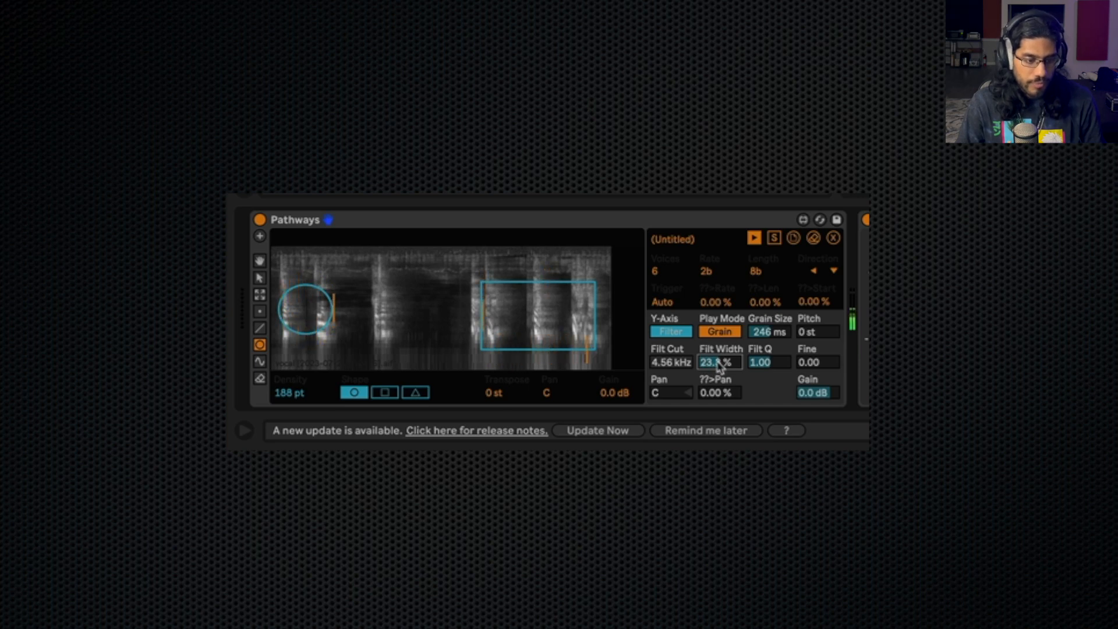
# Set the Pathways pitch to +12 st and the grain size to 640 ms, auditioning the sound.
pyautogui.click(811, 337)
pyautogui.moveTo(812, 337); pyautogui.dragTo(811, 315)
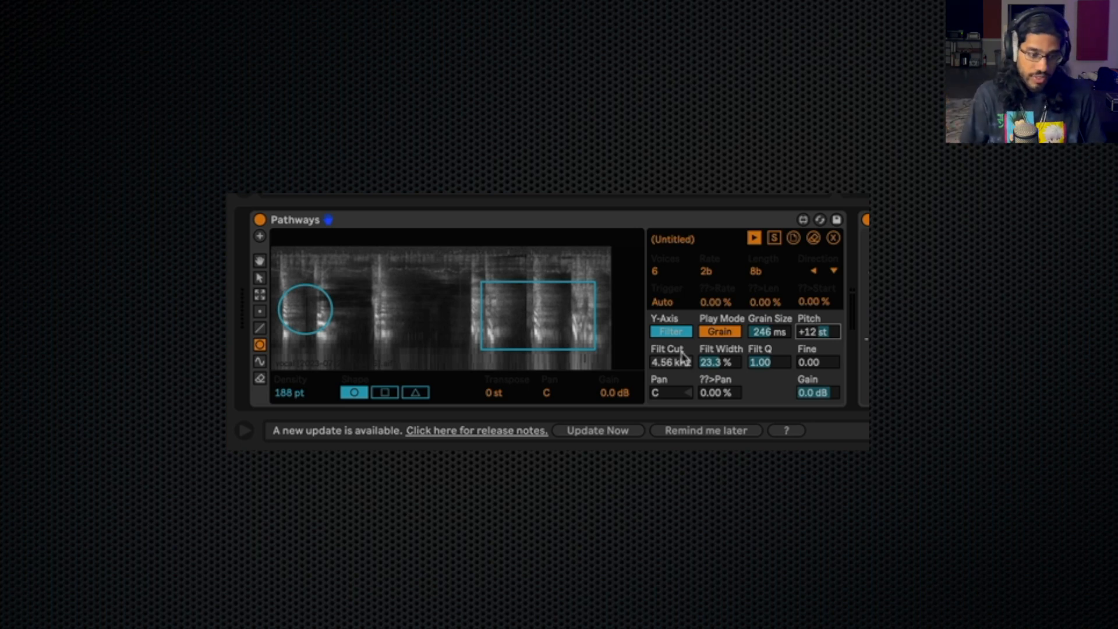
pyautogui.press('space')
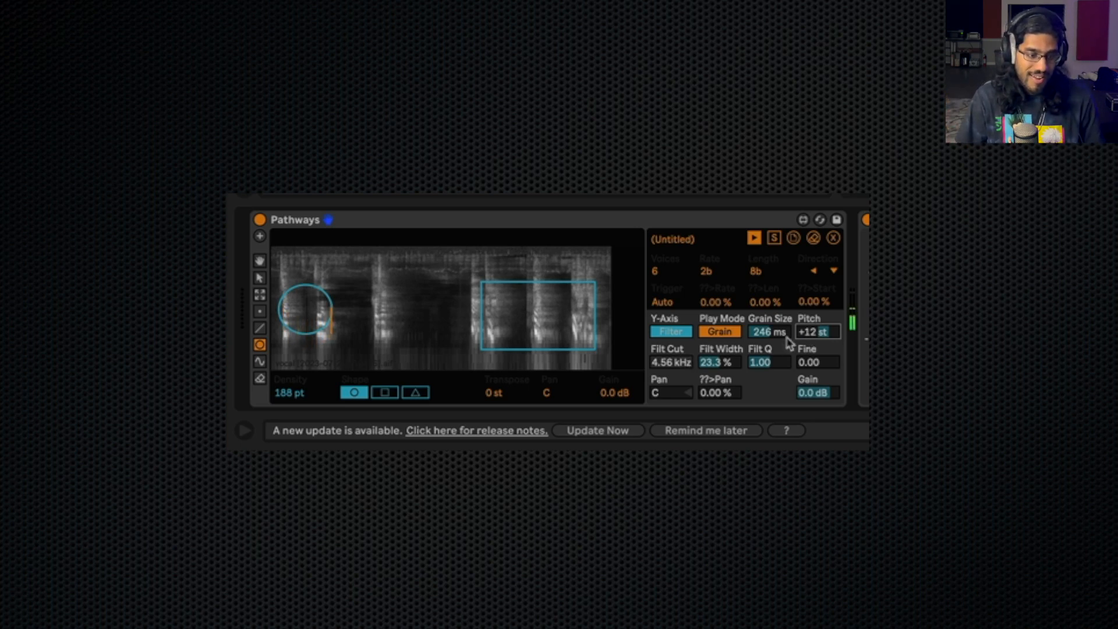
pyautogui.moveTo(782, 334); pyautogui.dragTo(782, 305)
pyautogui.press('space')
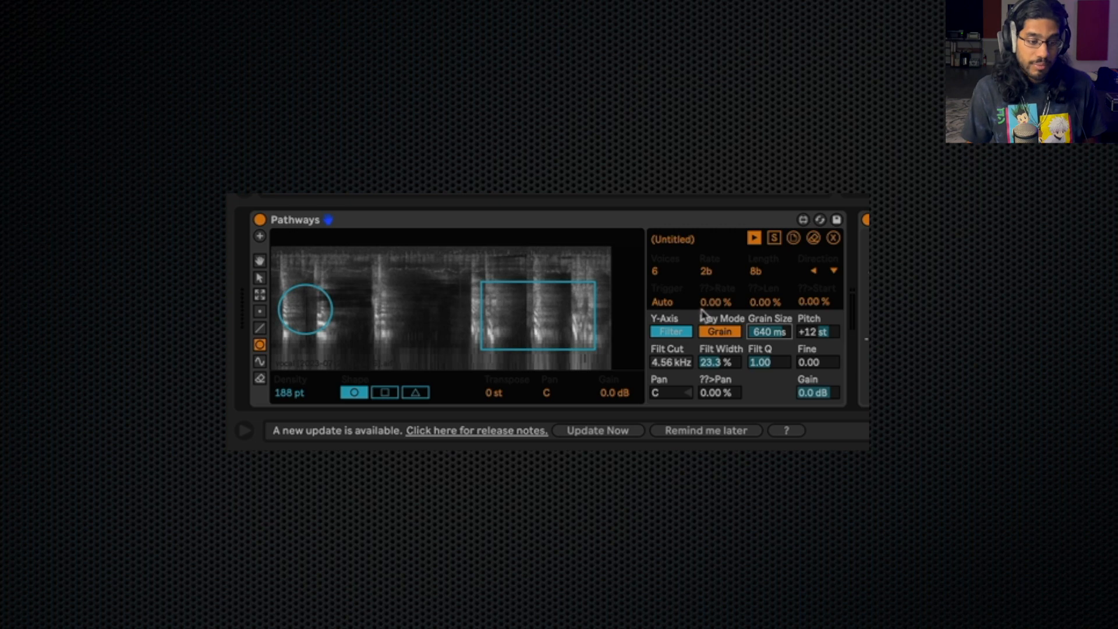
pyautogui.click(622, 226)
pyautogui.press('space')
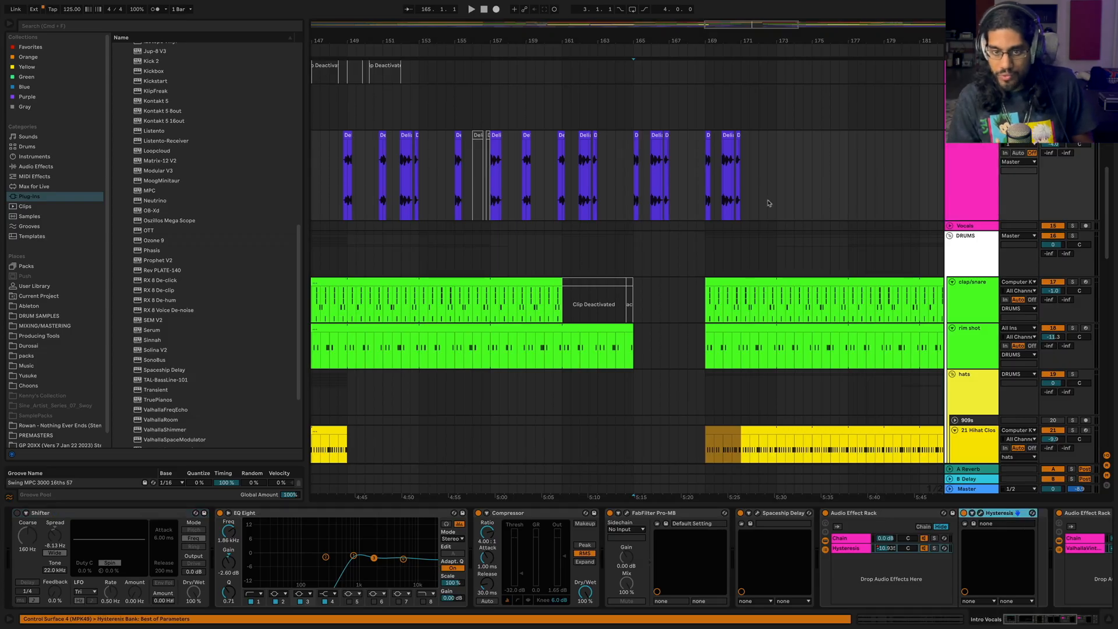
# Listen to the Intro Vocals clips leading into the break at bar 165, starting from around bar 159.
pyautogui.click(624, 197)
pyautogui.click(634, 193)
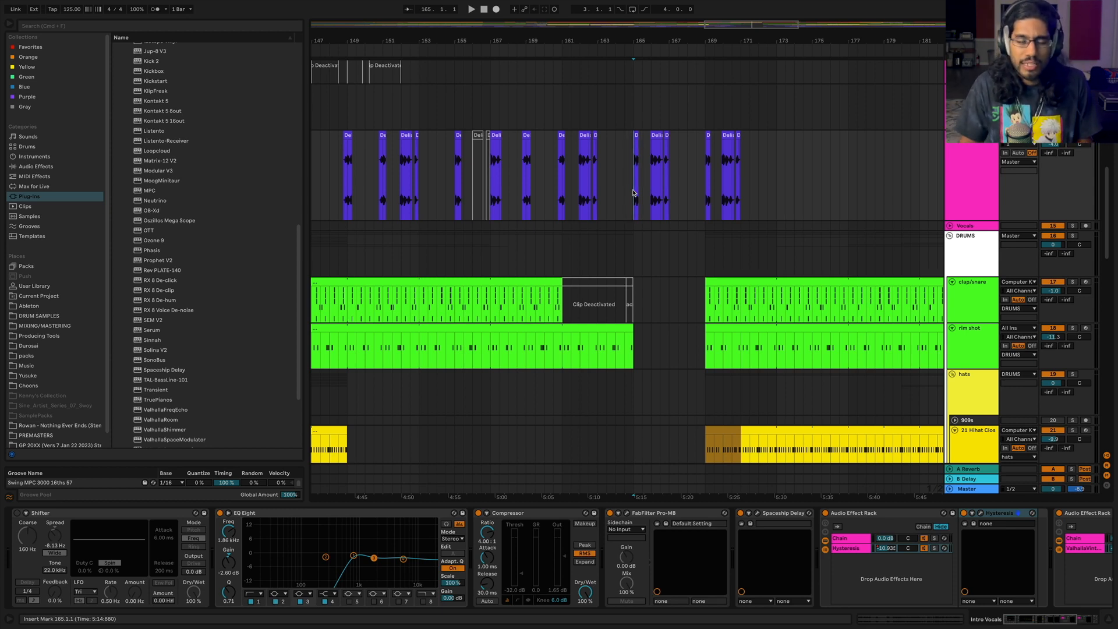
pyautogui.moveTo(767, 24); pyautogui.dragTo(739, 70)
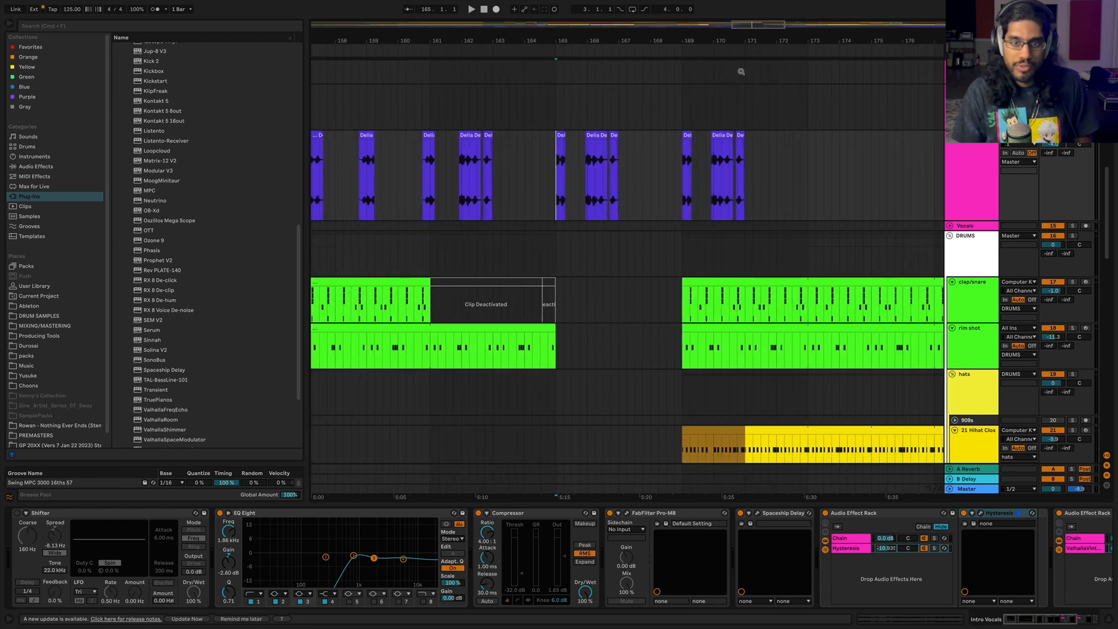
pyautogui.click(562, 199)
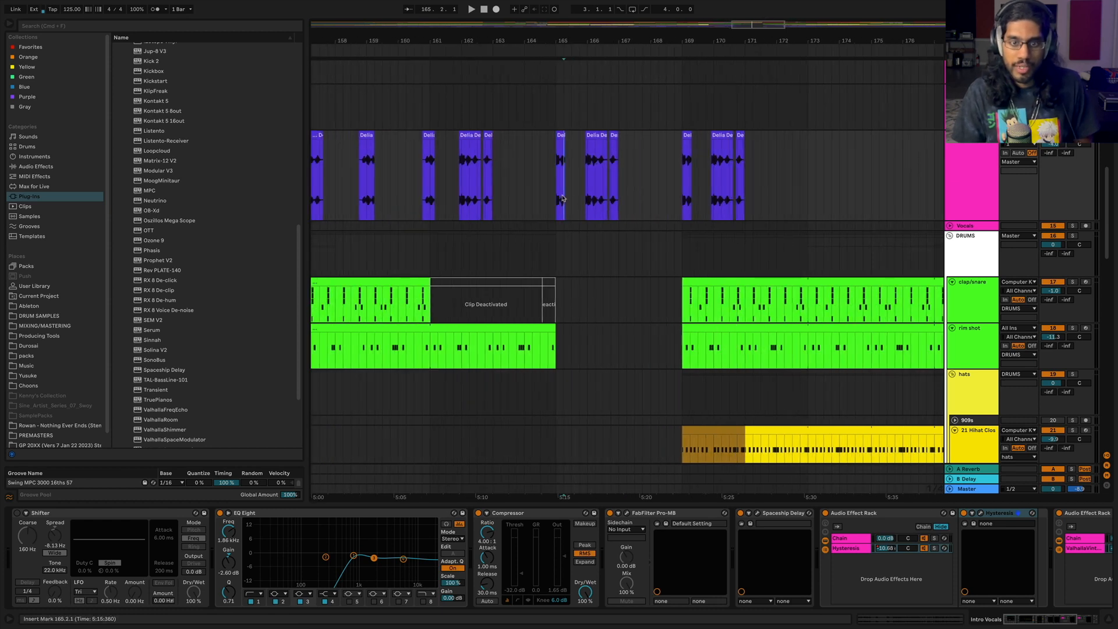
pyautogui.click(525, 197)
pyautogui.press('space')
pyautogui.click(391, 198)
pyautogui.press('space')
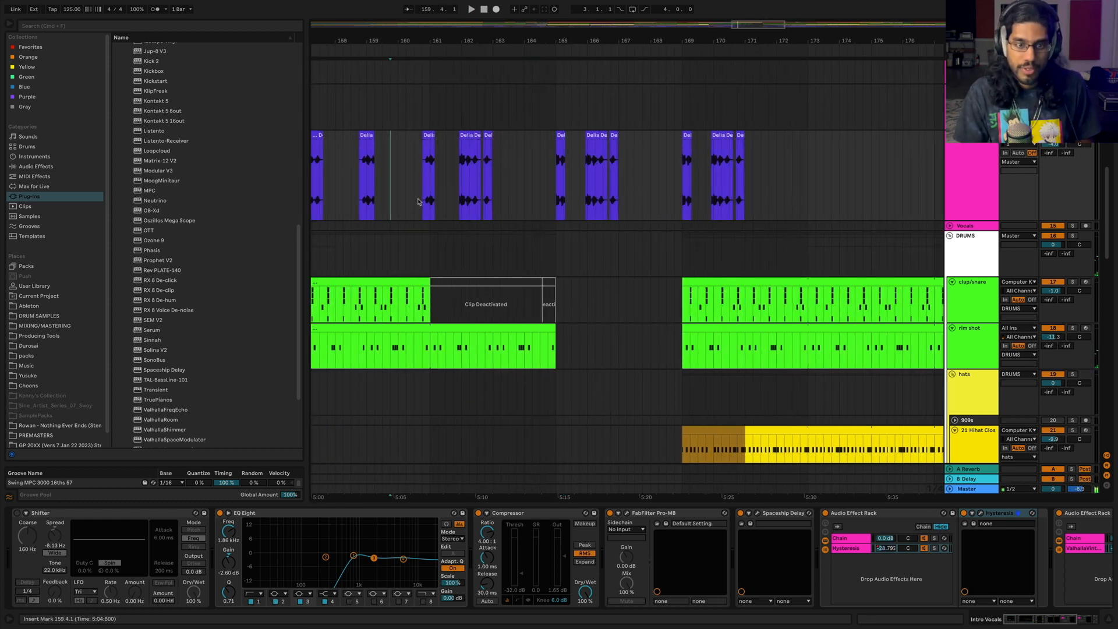
pyautogui.click(398, 198)
pyautogui.press('space')
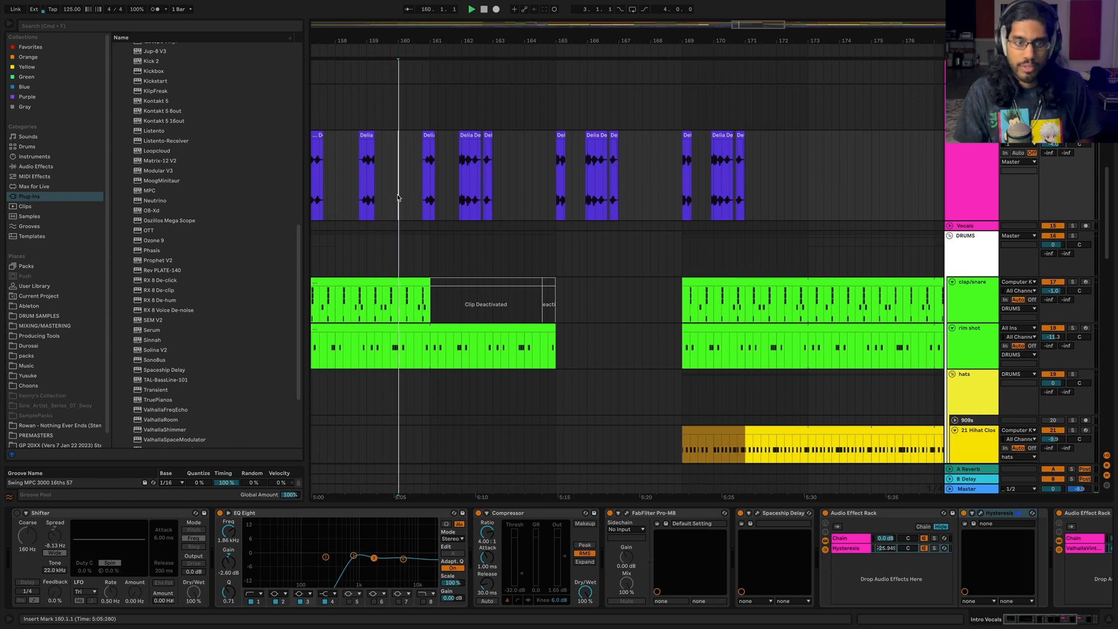
pyautogui.press('space')
pyautogui.click(531, 197)
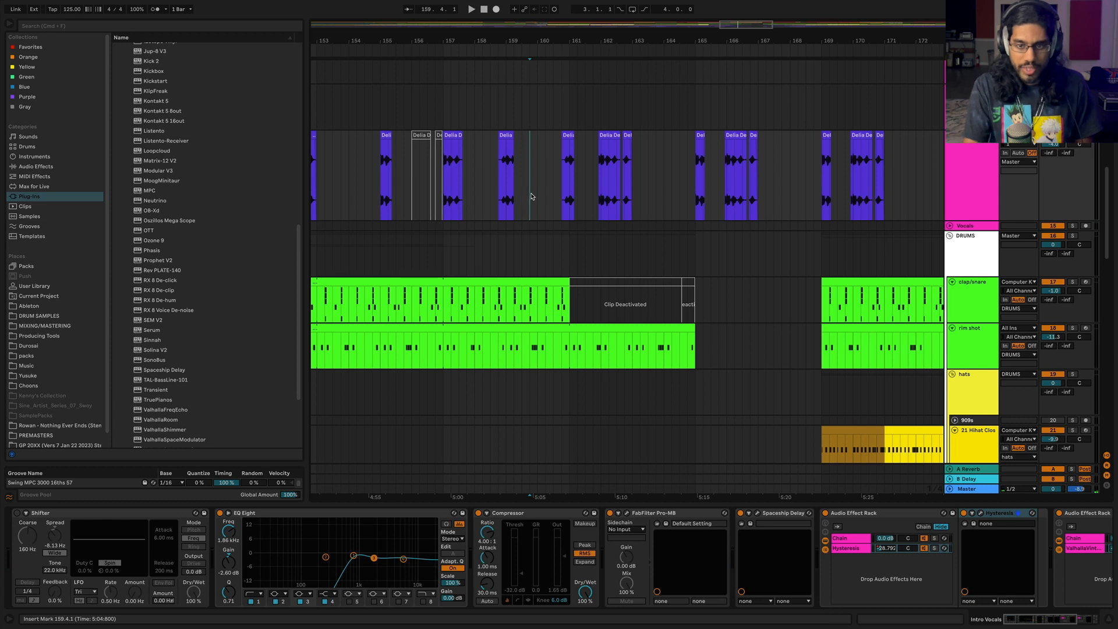
pyautogui.press('space')
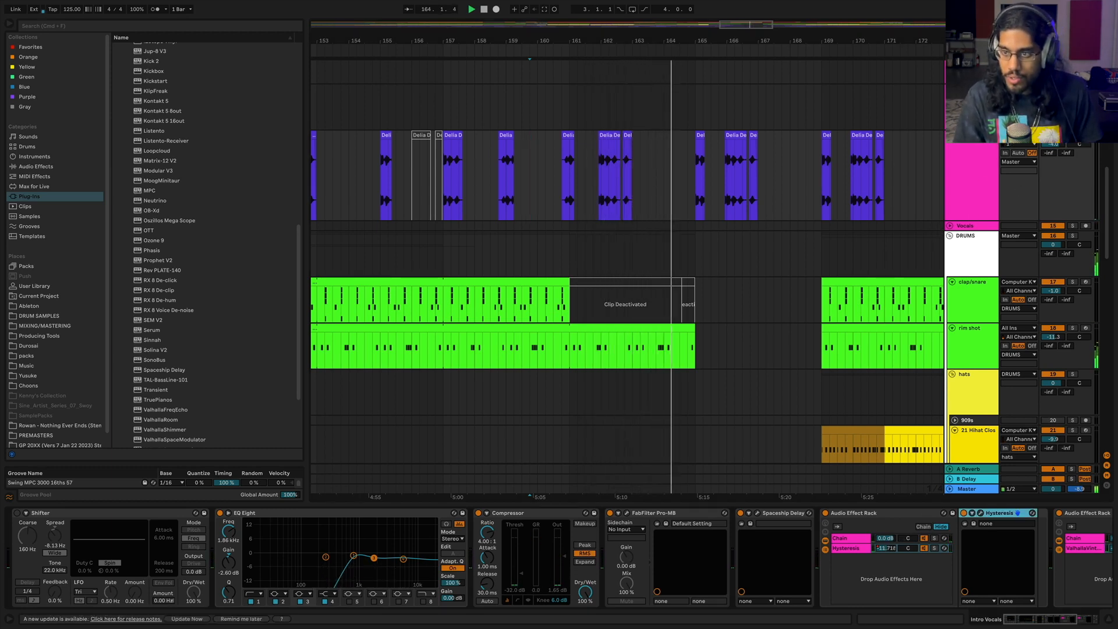
# Show the automation of the Hysteresis modulation amount on the Intro Vocals track around bars 161 to 169.
pyautogui.press('a')
pyautogui.click(981, 145)
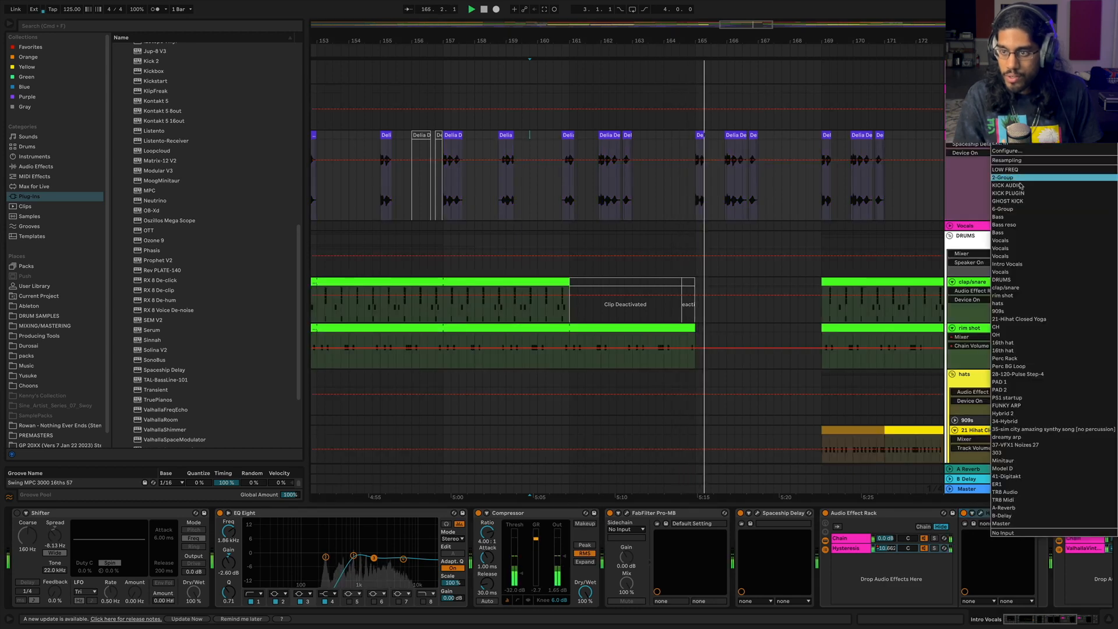
pyautogui.click(974, 145)
pyautogui.click(974, 146)
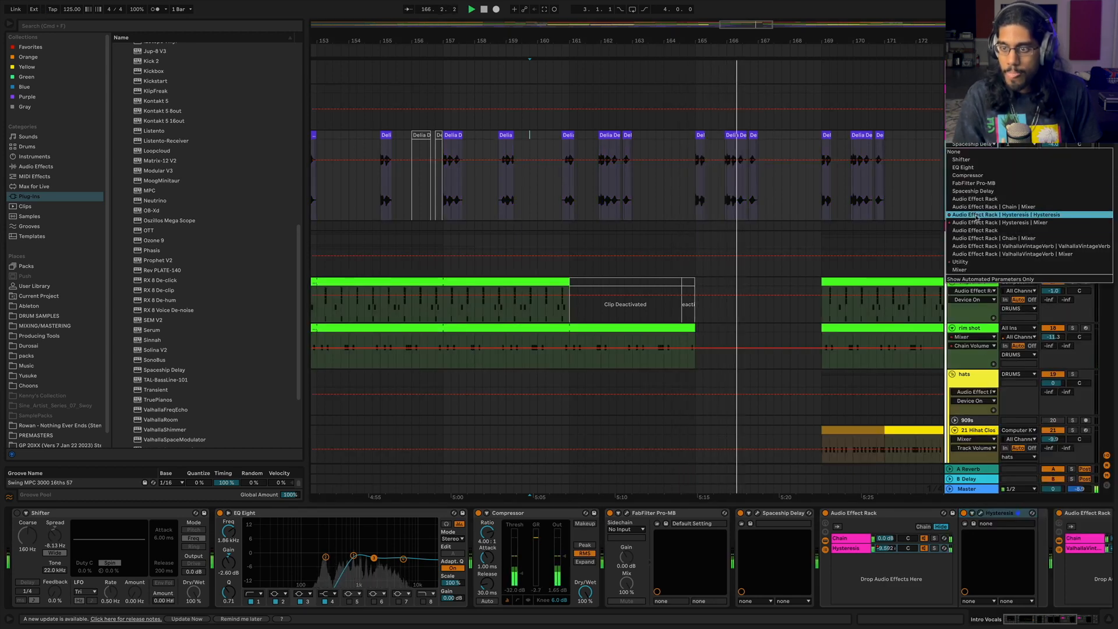
pyautogui.click(984, 216)
pyautogui.hscroll(2, 809, 191)
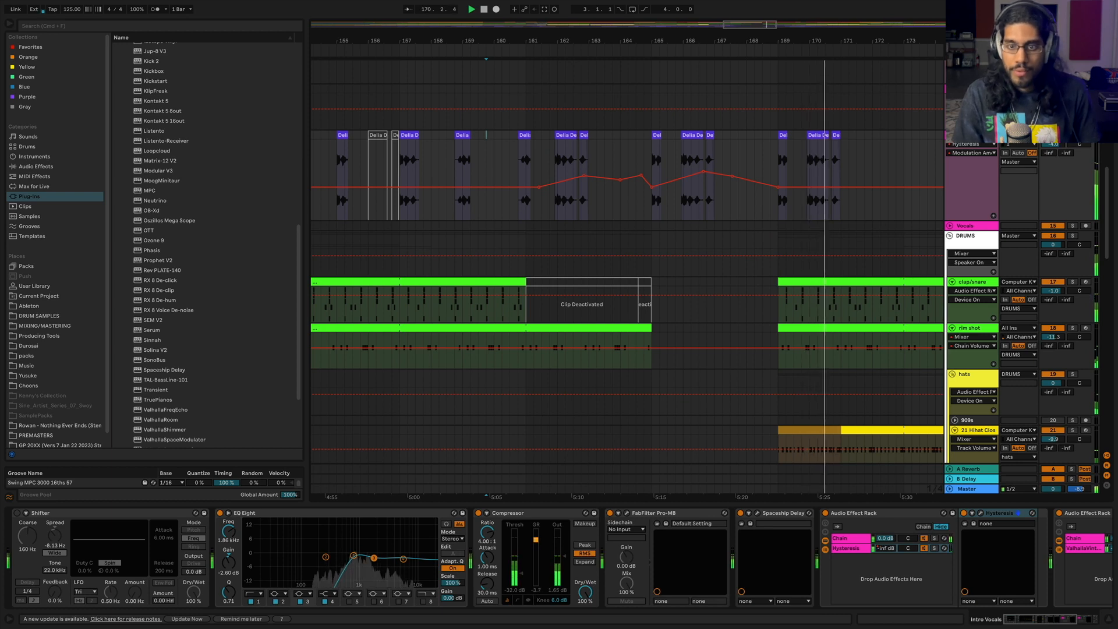
# Listen to the Intro Vocals with the Hysteresis chain's rack selected, from bar 165 to around bar 168.
pyautogui.click(648, 149)
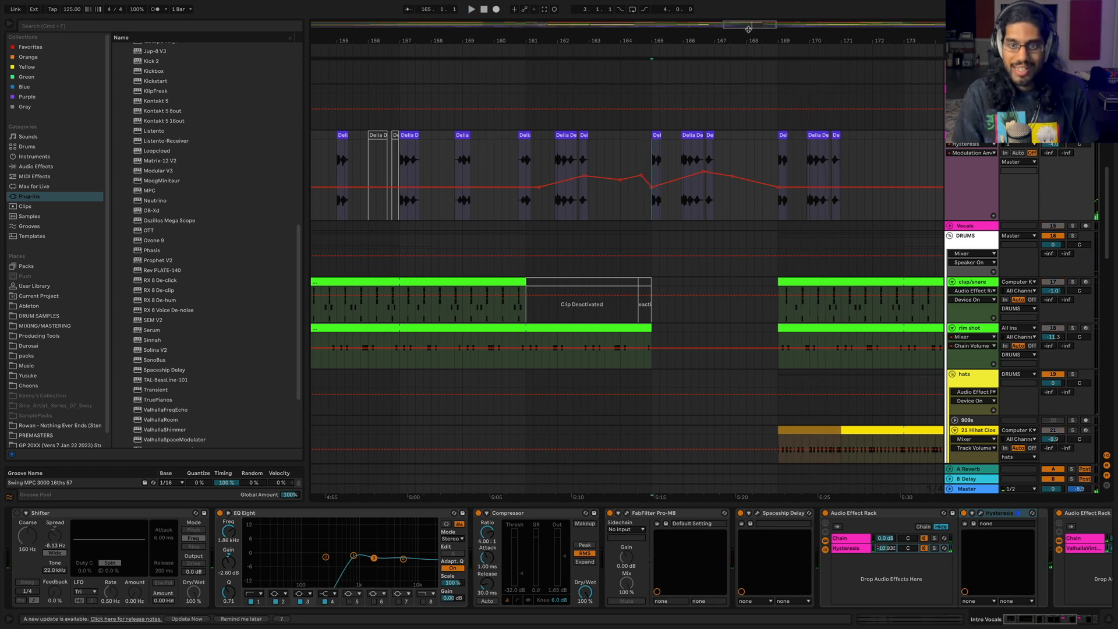
pyautogui.moveTo(751, 29); pyautogui.dragTo(754, 52)
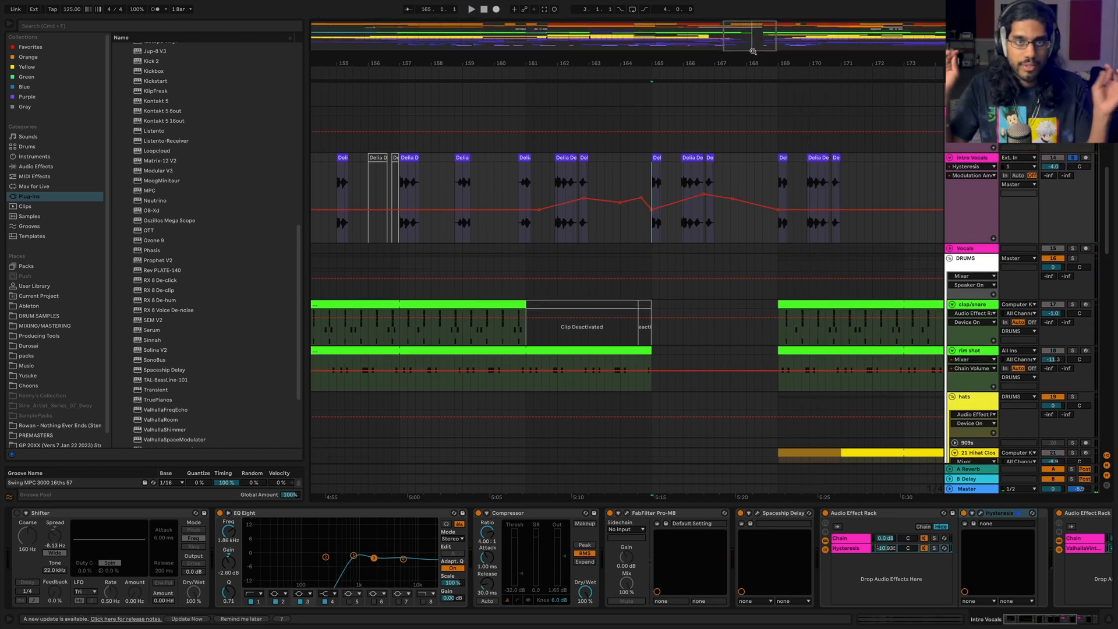
pyautogui.moveTo(762, 53); pyautogui.dragTo(757, 79)
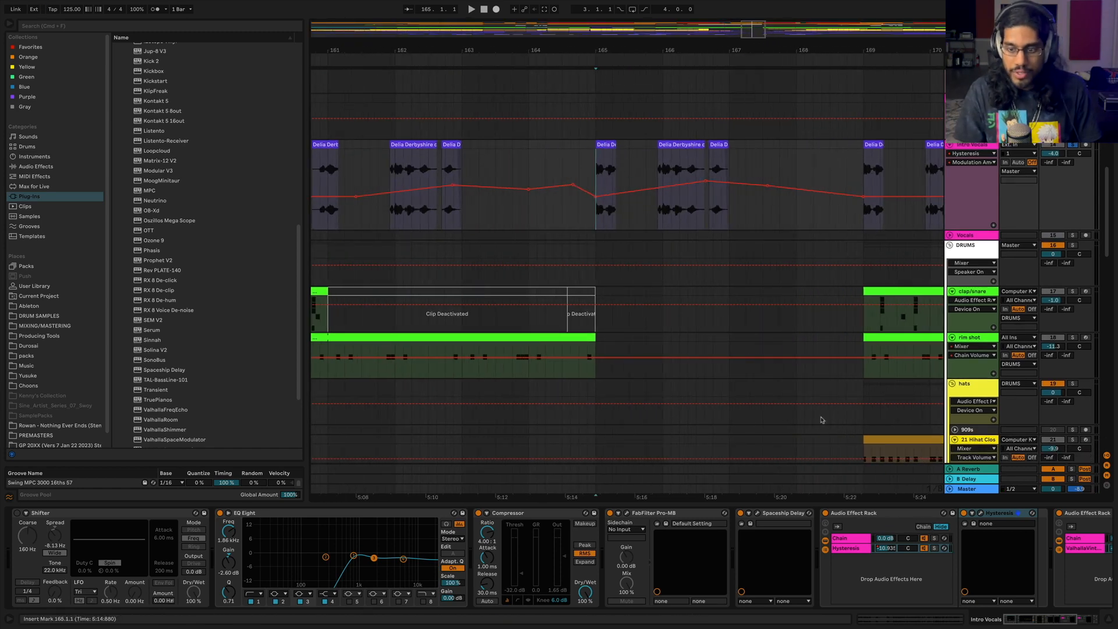
pyautogui.click(882, 551)
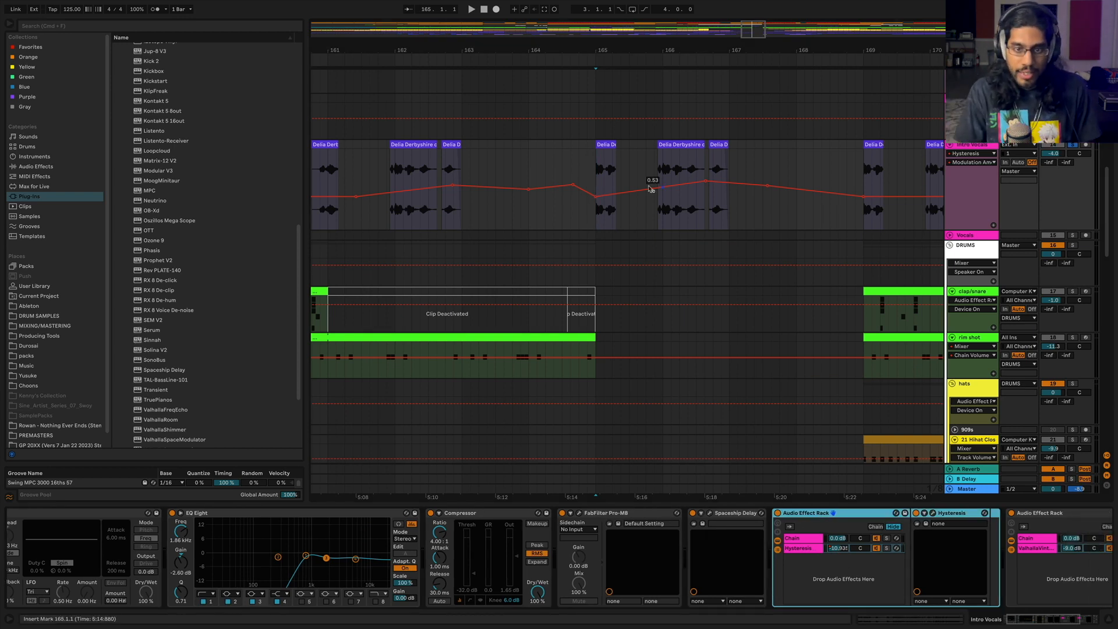
pyautogui.press('space')
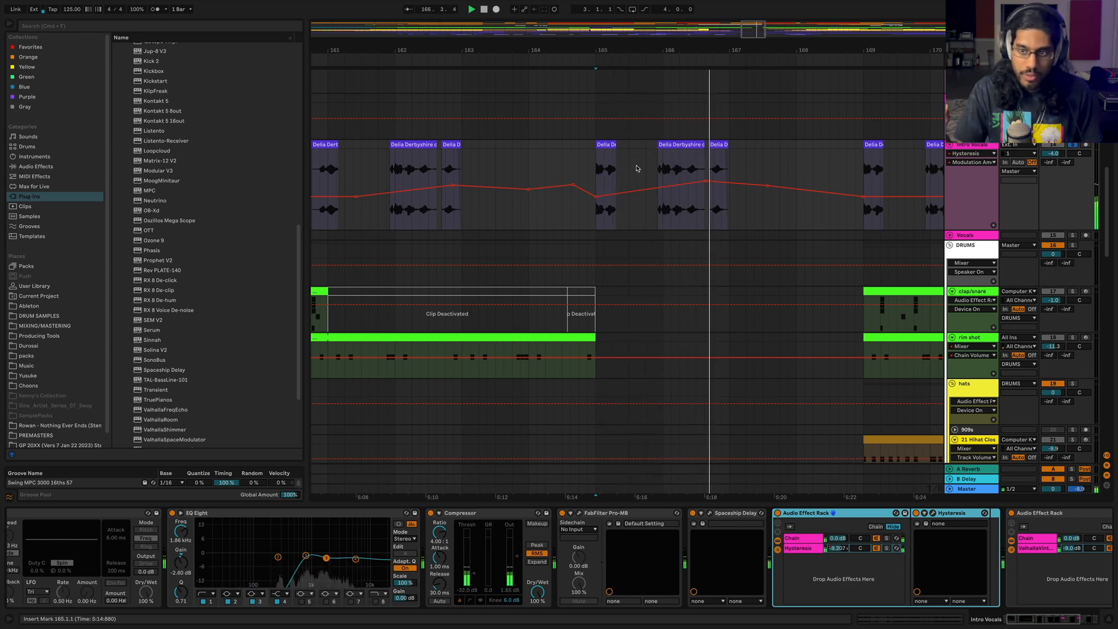
pyautogui.moveTo(748, 30); pyautogui.dragTo(727, 42)
pyautogui.press('space')
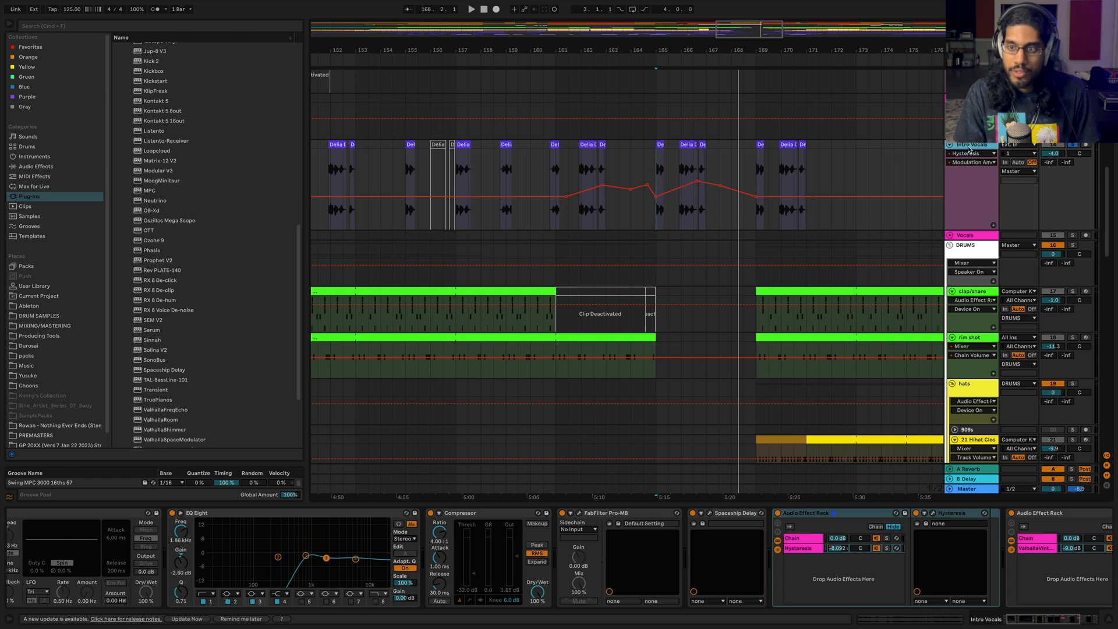
# Insert an audio track below Intro Vocals, put the vocal clip from around bar 166 on it, and solo the track.
pyautogui.press('super+t')
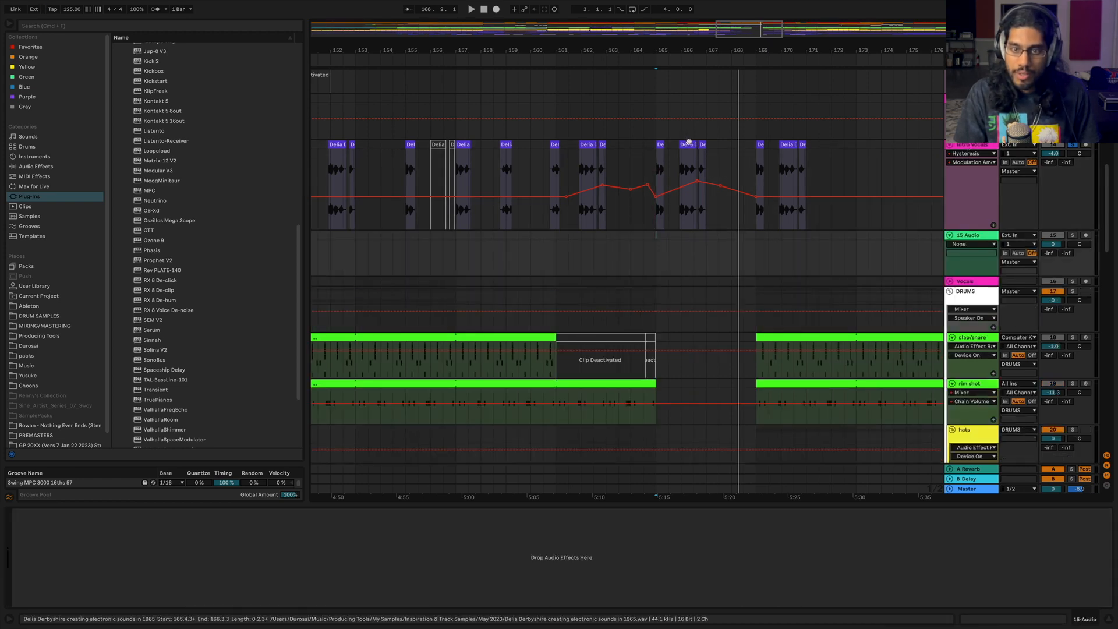
pyautogui.moveTo(699, 152); pyautogui.dragTo(688, 268)
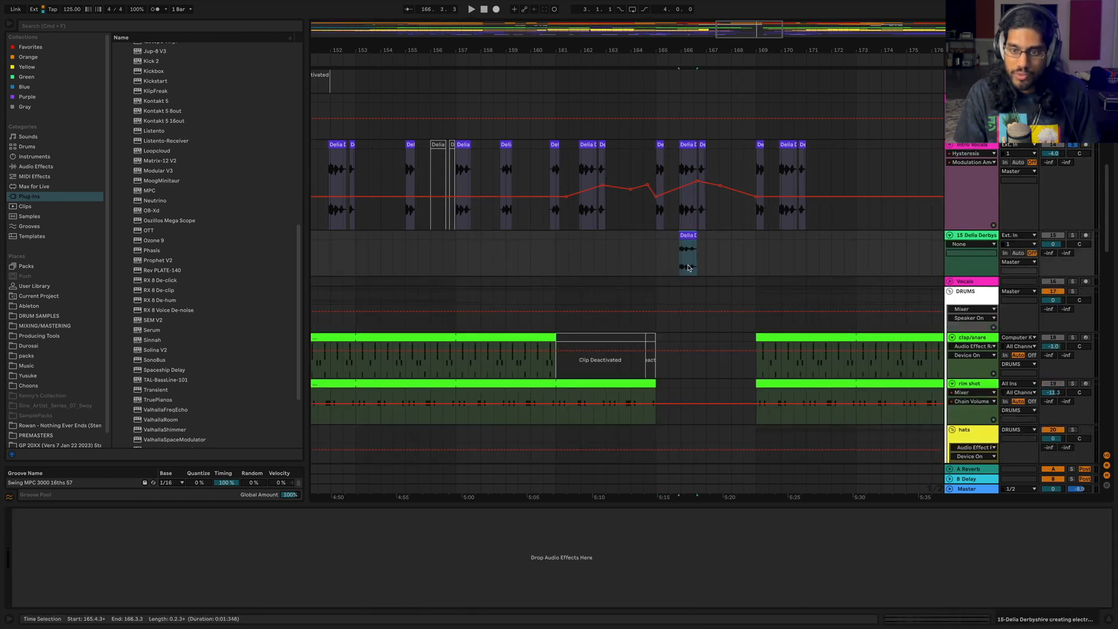
pyautogui.click(1072, 236)
# Copy EQ Eight, Compressor, FabFilter Pro-MB and Spaceship Delay from Intro Vocals onto the new audio track.
pyautogui.click(971, 145)
pyautogui.hscroll(-2, 252, 522)
pyautogui.hscroll(4, 351, 523)
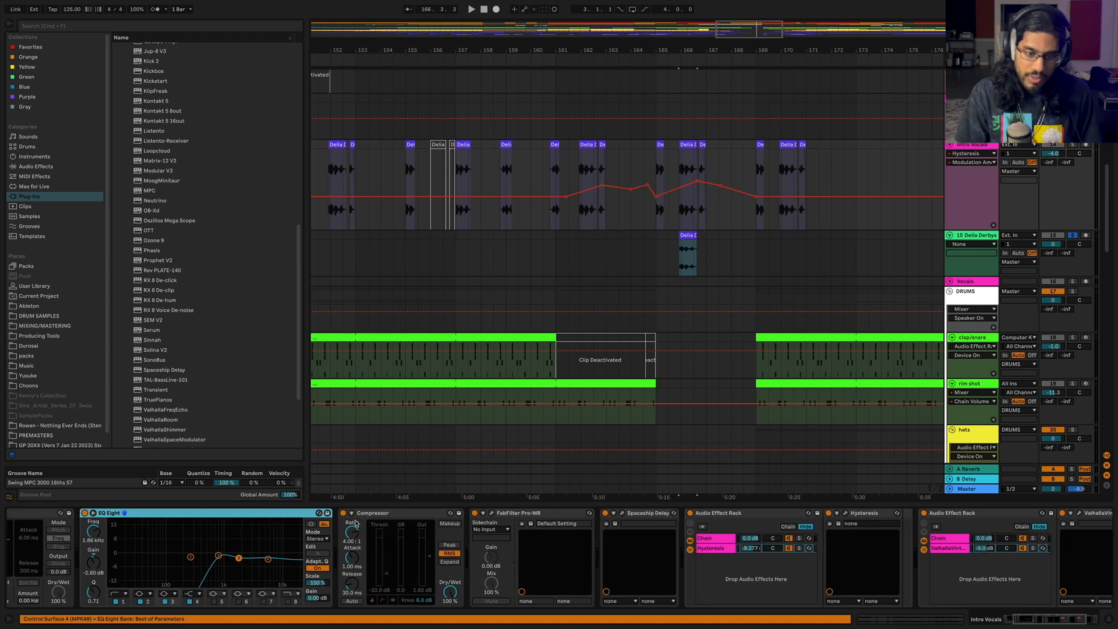
pyautogui.keyDown('shift'); pyautogui.click(544, 515); pyautogui.keyUp('shift')
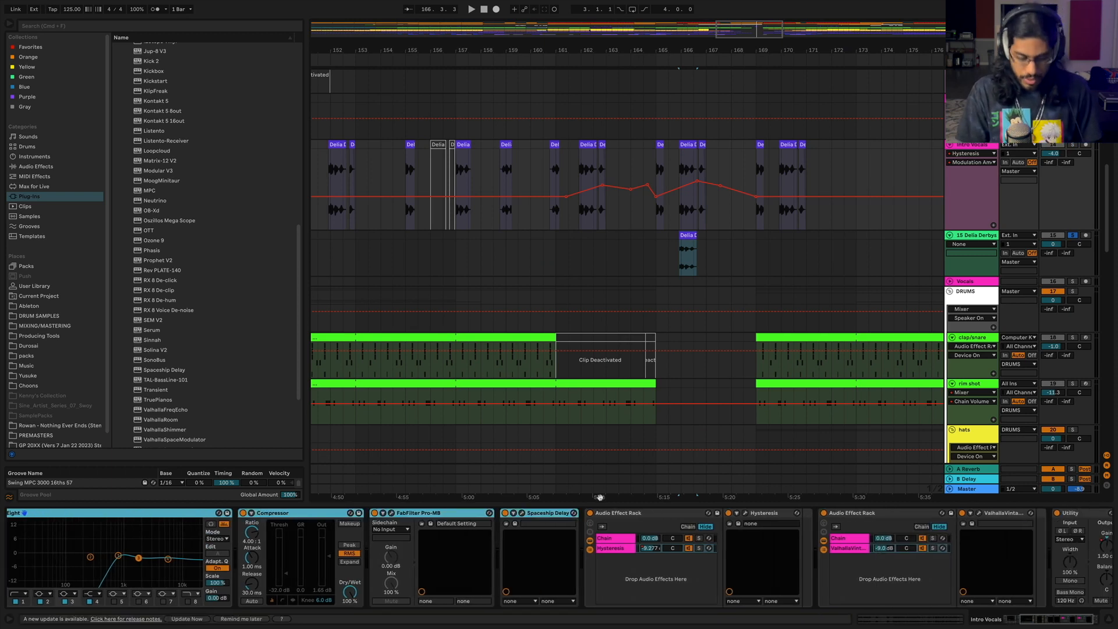
pyautogui.click(976, 239)
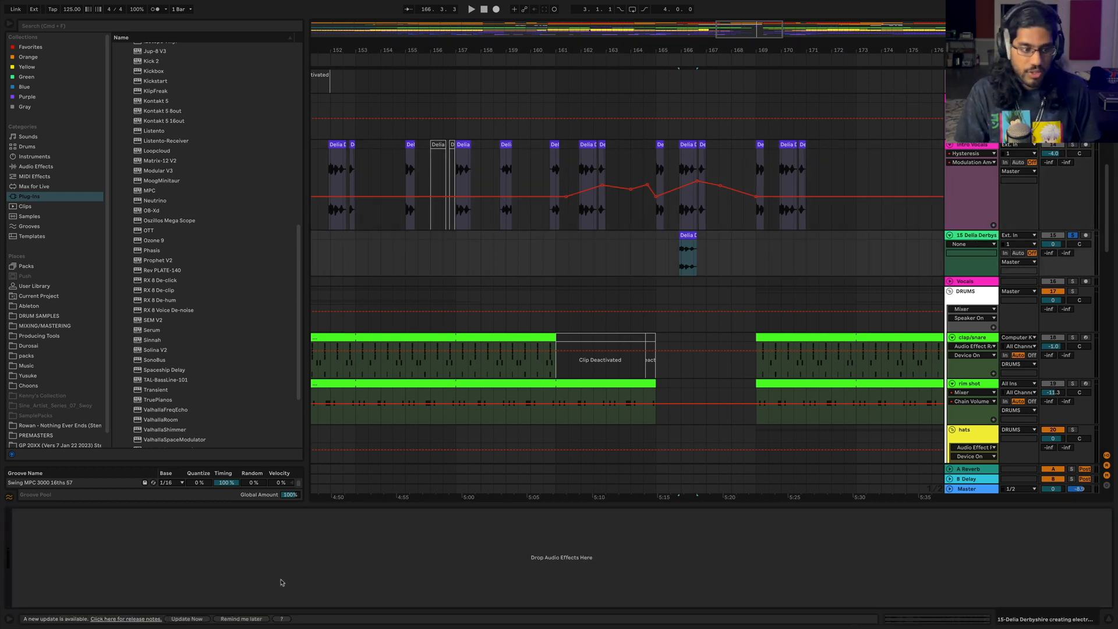
pyautogui.press('super+v')
# Audition the clip on the new track, check the Spaceship Delay settings, and bypass Spaceship Delay.
pyautogui.click(683, 259)
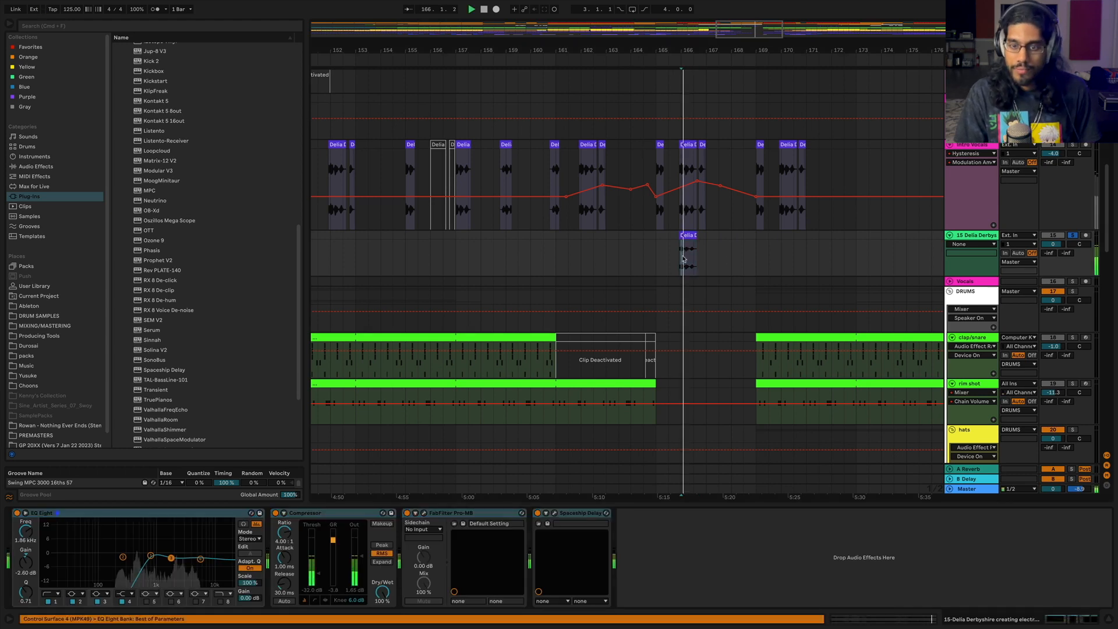
pyautogui.press('space')
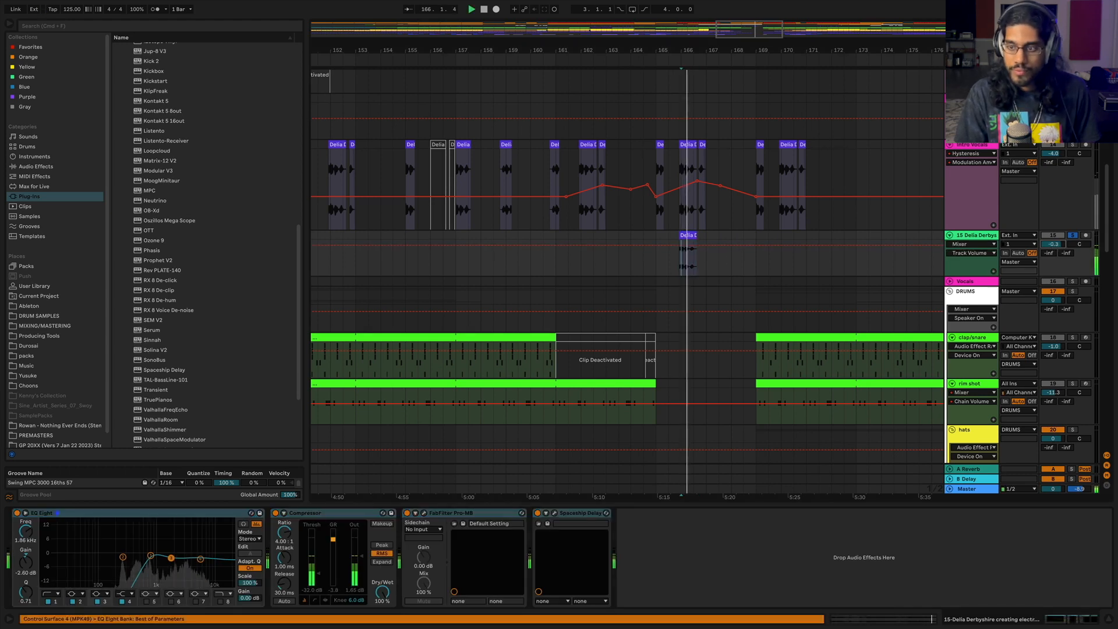
pyautogui.click(554, 513)
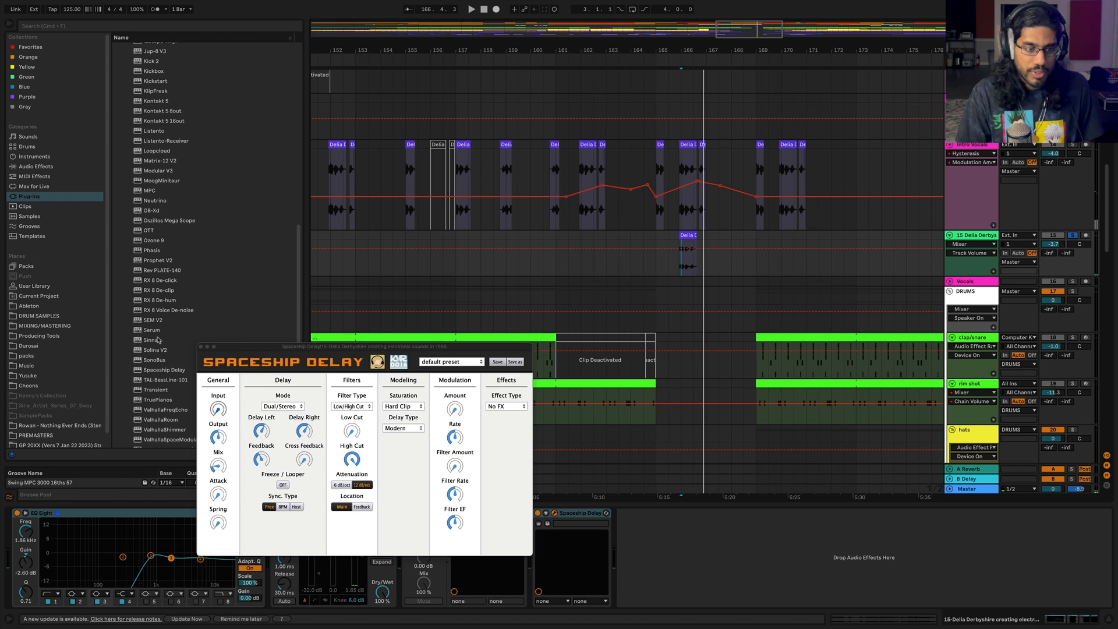
pyautogui.click(201, 347)
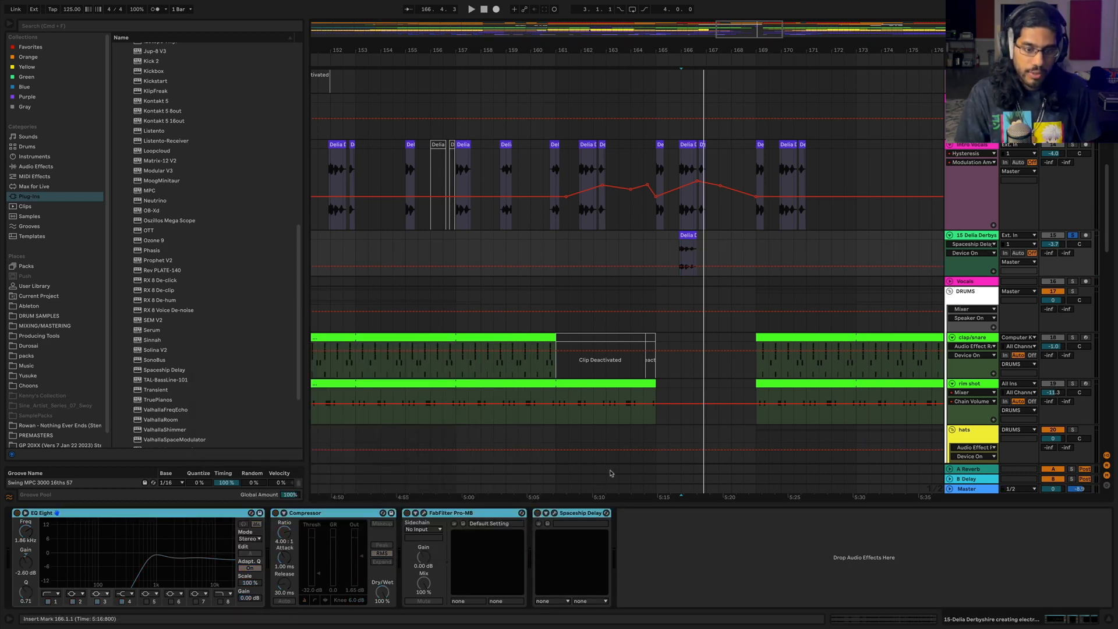
pyautogui.click(610, 516)
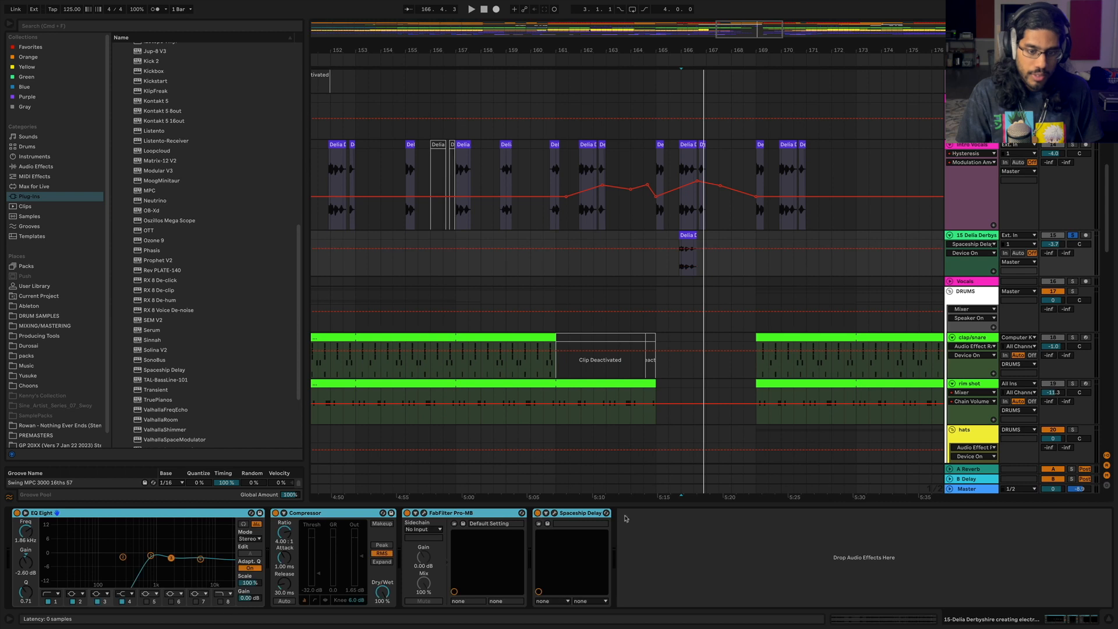
pyautogui.click(538, 513)
# Copy the Hysteresis device from Intro Vocals to the end of the new track's effect chain.
pyautogui.click(973, 146)
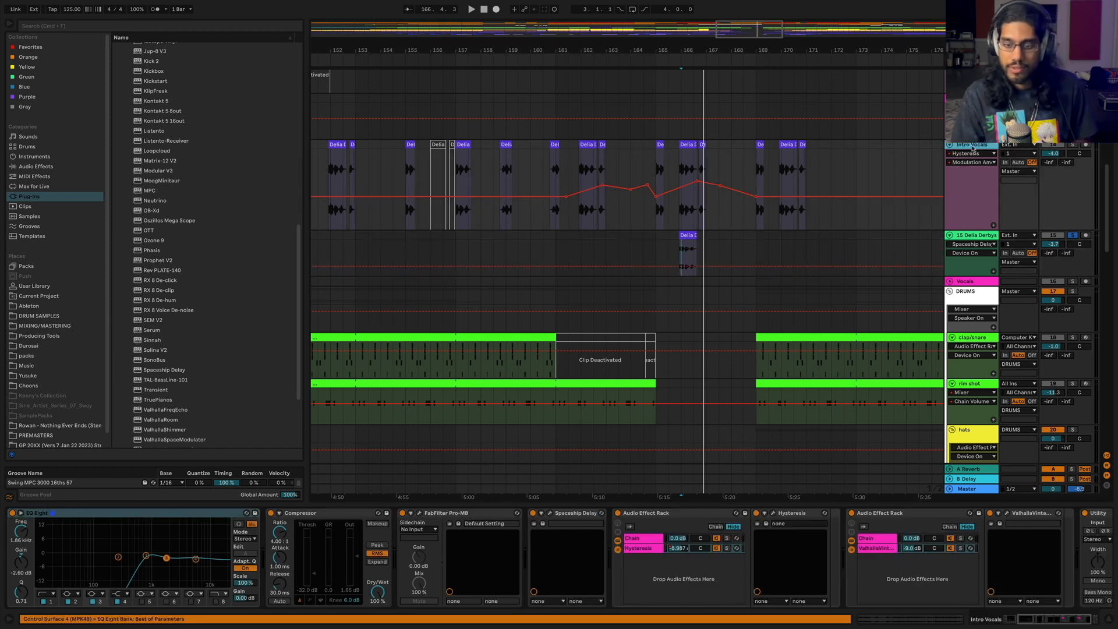
pyautogui.click(800, 513)
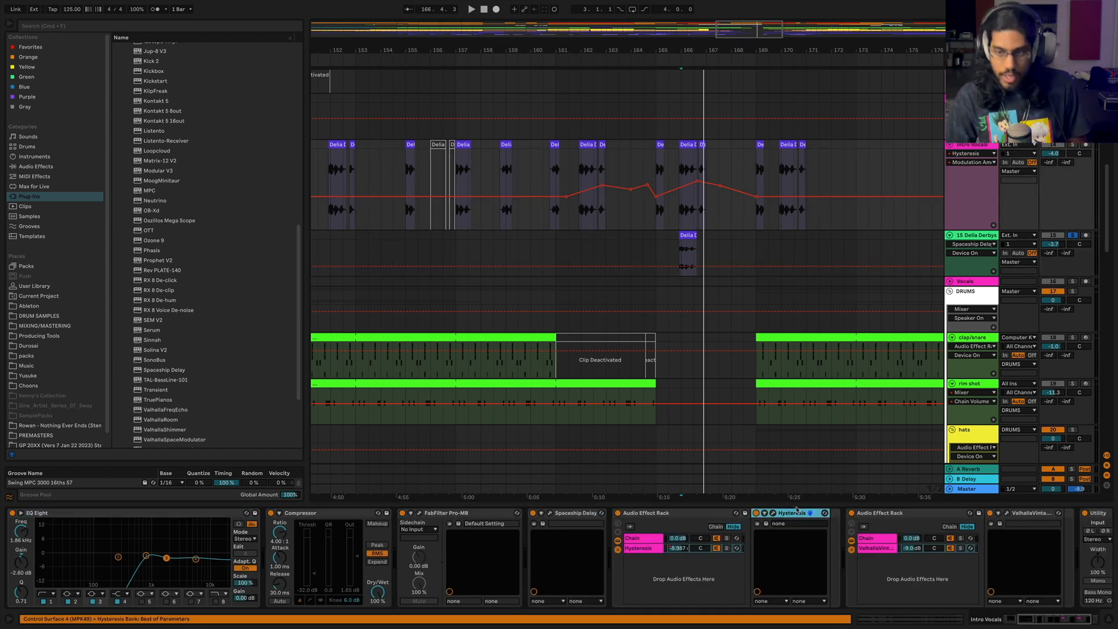
pyautogui.click(984, 263)
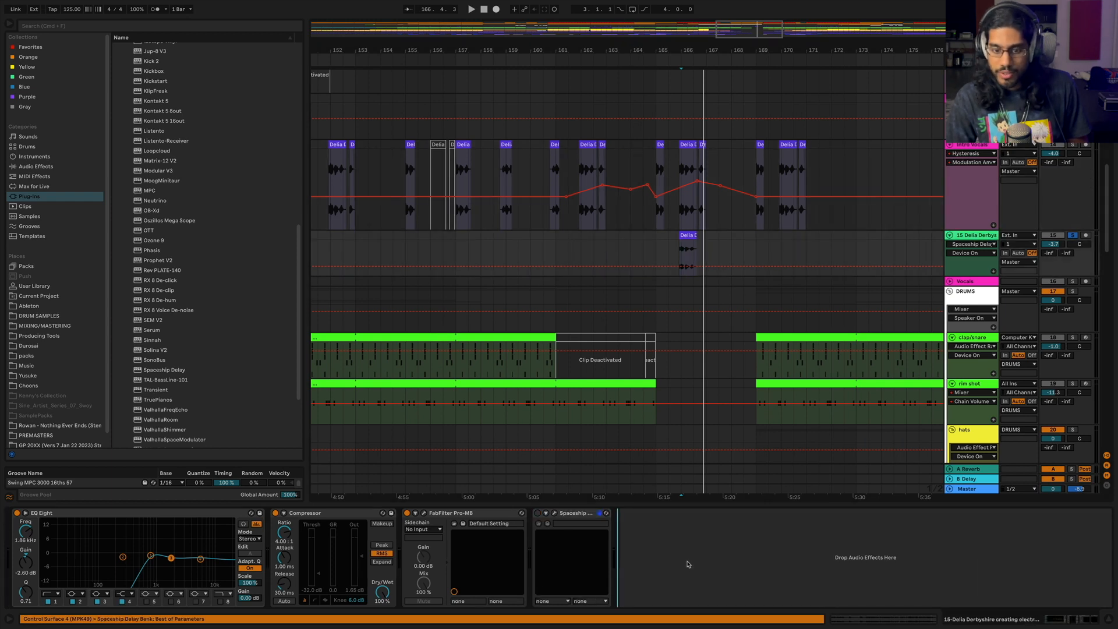
pyautogui.hotkey('ctrl', 'v')
# Listen to the new track's clip from 165.4.3 with Spaceship Delay and Hysteresis bypassed.
pyautogui.click(681, 247)
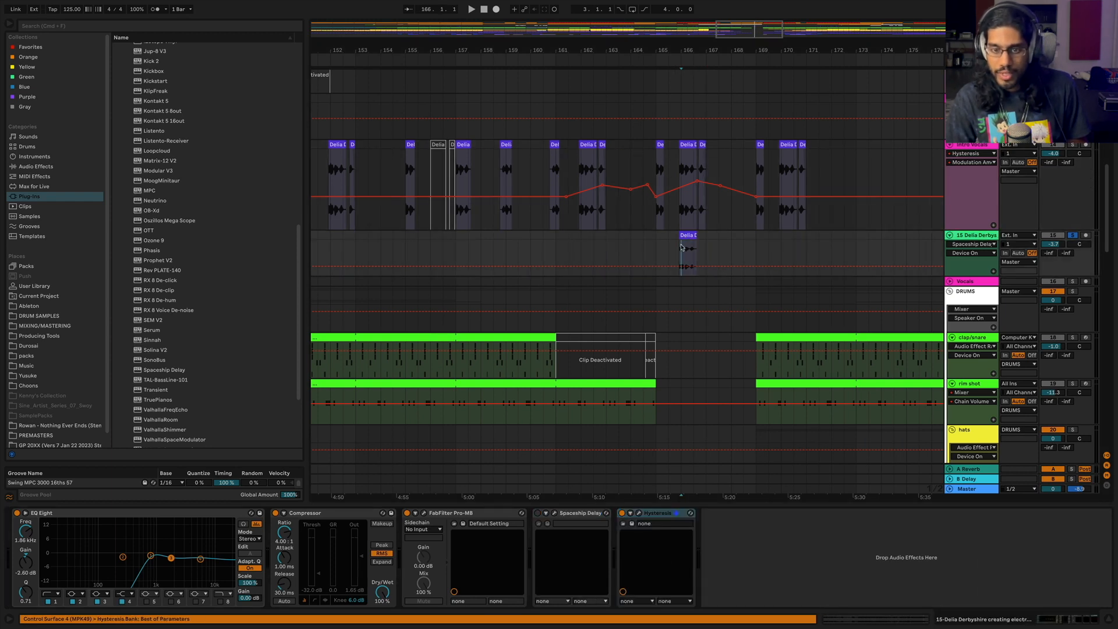
pyautogui.scroll(3, 722, 192)
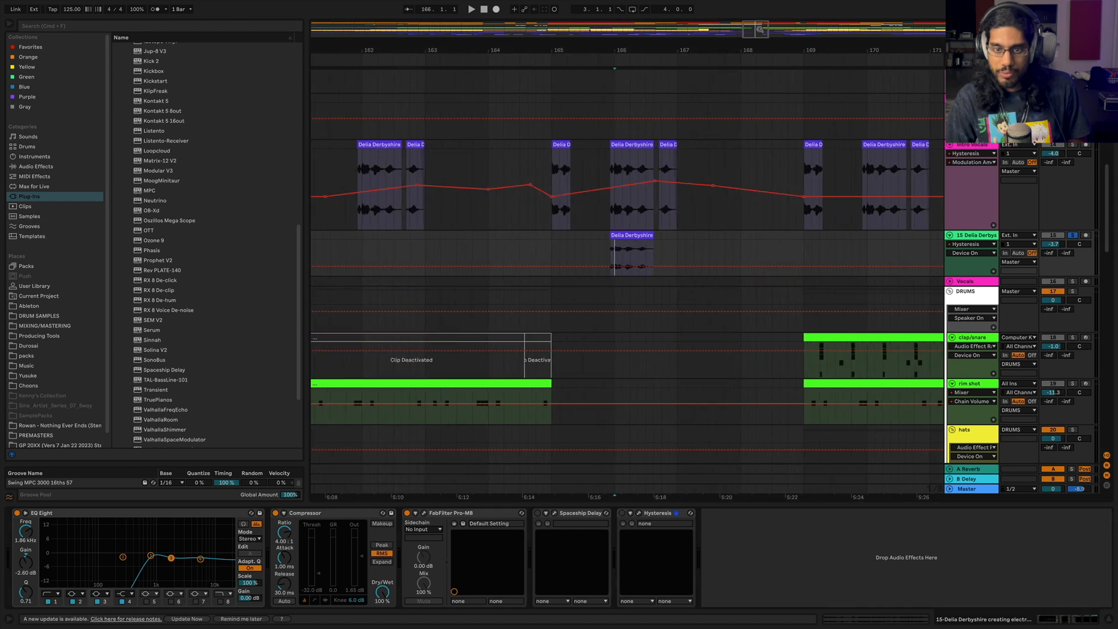
pyautogui.click(606, 252)
pyautogui.press('space')
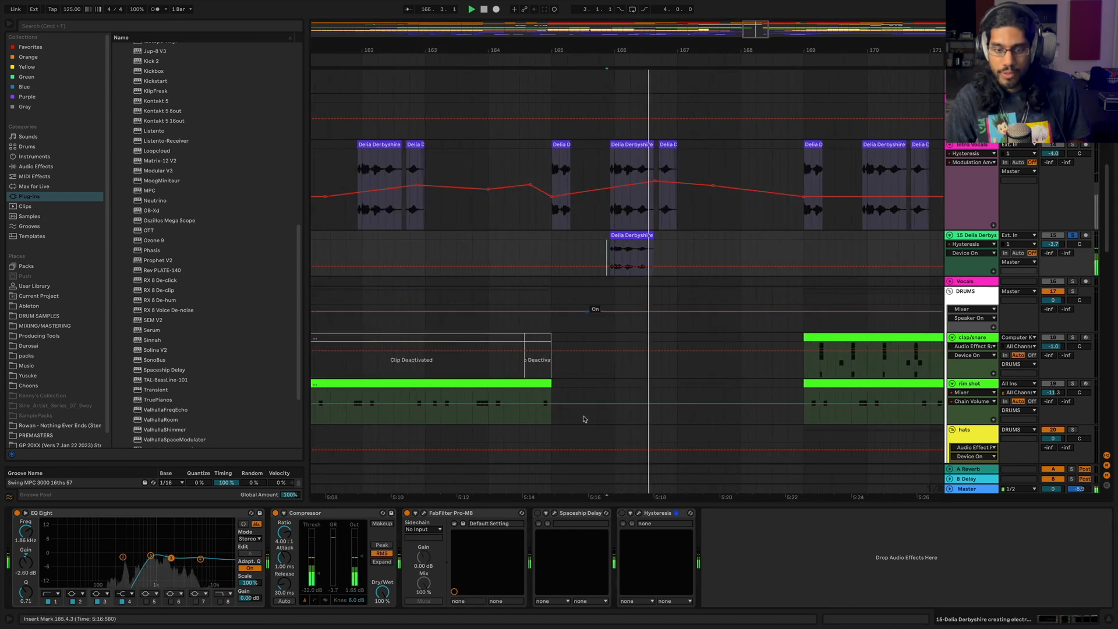
pyautogui.press('space')
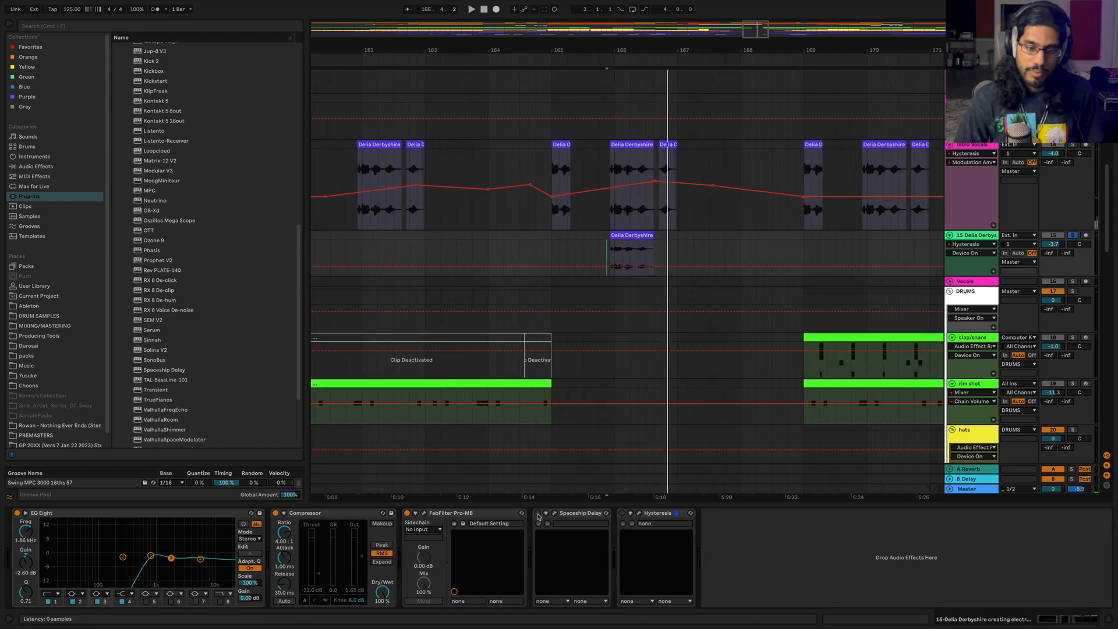
# Turn Spaceship Delay back on and audition the clip on the new track with only Hysteresis bypassed.
pyautogui.click(537, 513)
pyautogui.press('space')
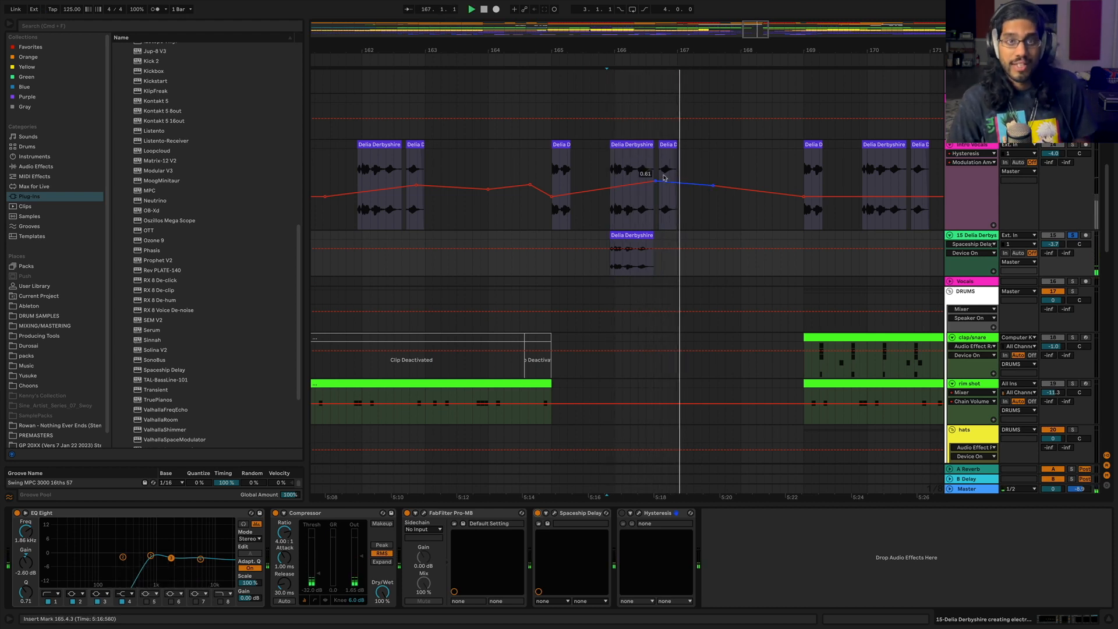
pyautogui.press('space')
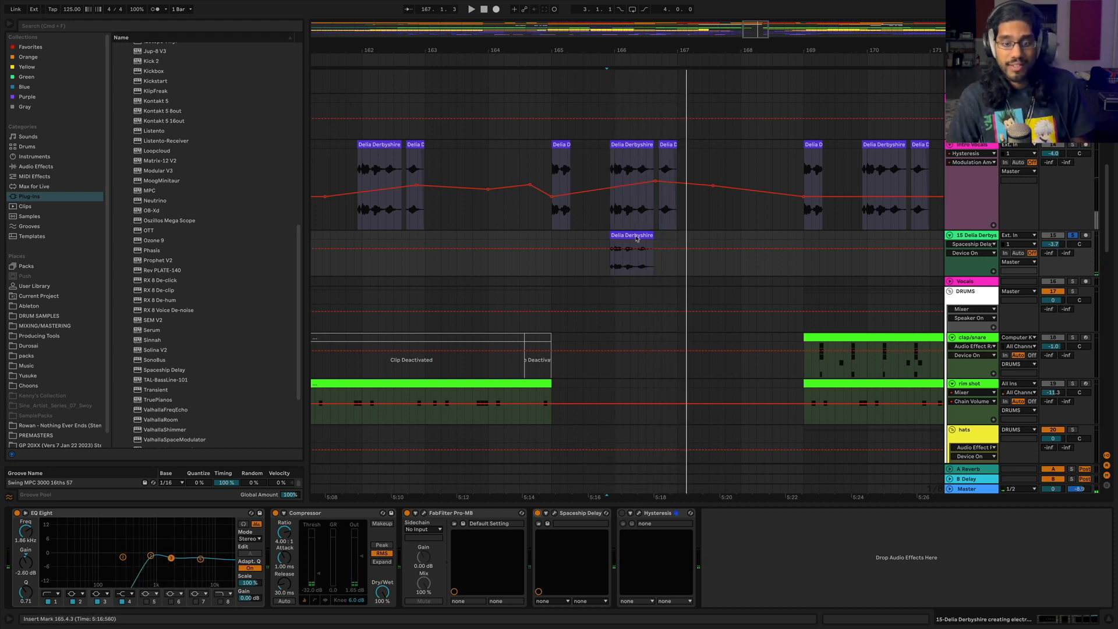
# Turn on Hysteresis on the new track, play the clip, and open the plug-in window below the vocal clips.
pyautogui.click(621, 514)
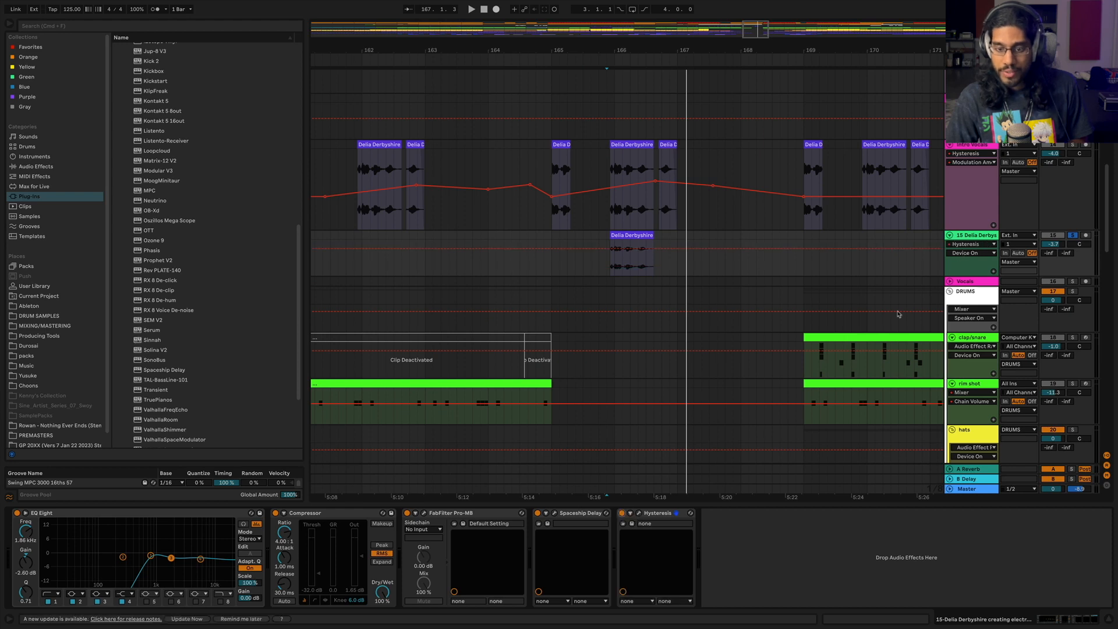
pyautogui.press('space')
pyautogui.click(639, 514)
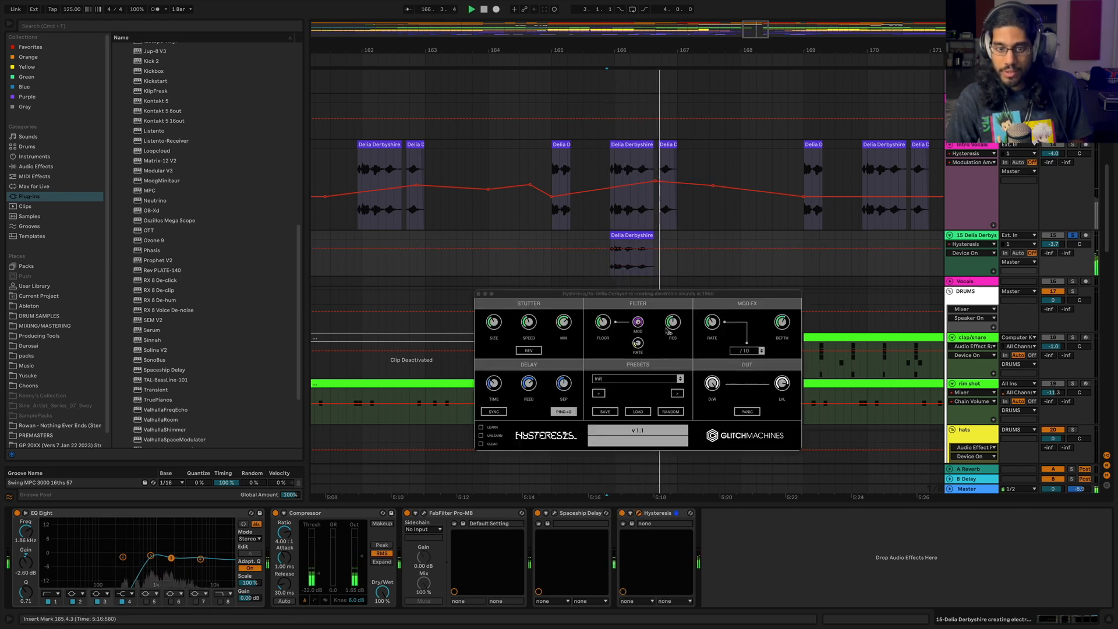
pyautogui.moveTo(630, 294); pyautogui.dragTo(516, 274)
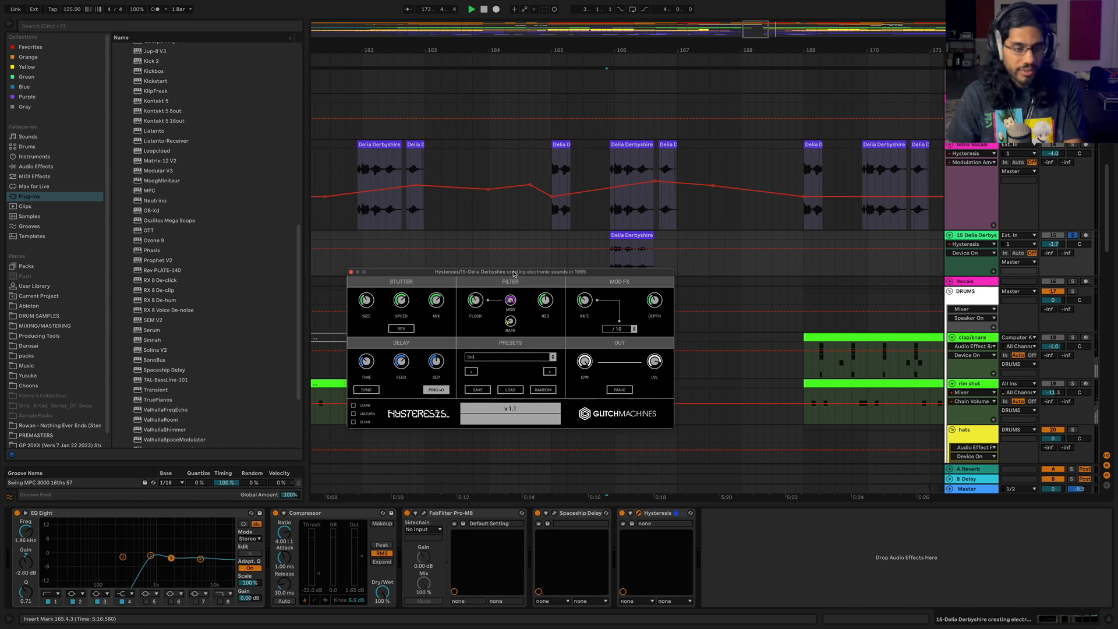
pyautogui.moveTo(514, 273); pyautogui.dragTo(514, 287)
# Set the Hysteresis Mod FX rate to about 117 Hz with its range at /10, and return to 165.4.3.
pyautogui.moveTo(591, 317); pyautogui.dragTo(590, 314)
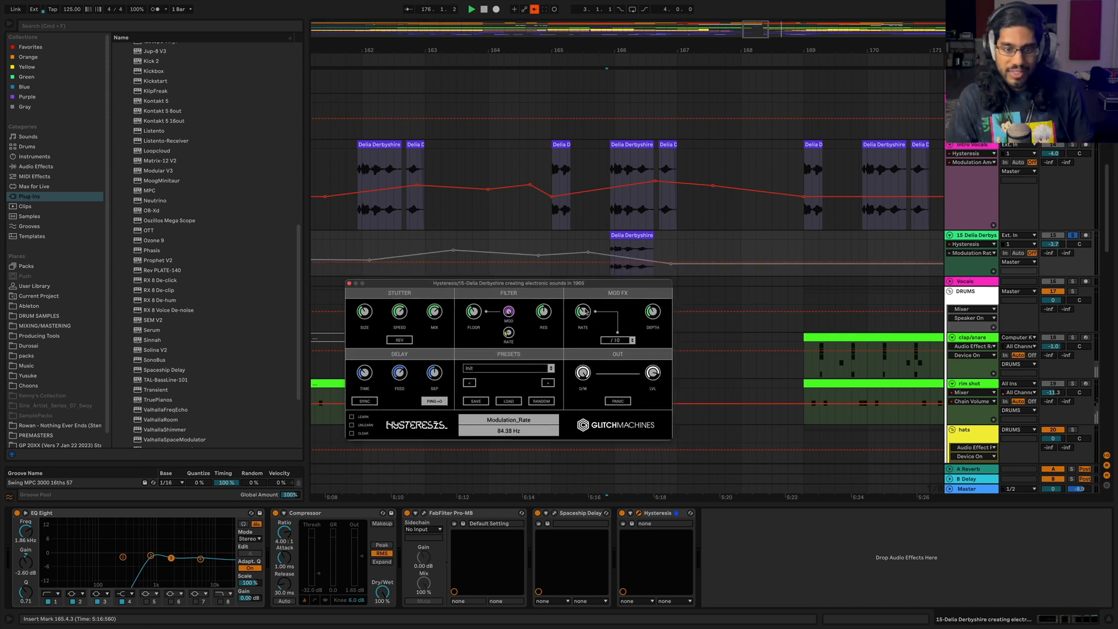
pyautogui.click(616, 340)
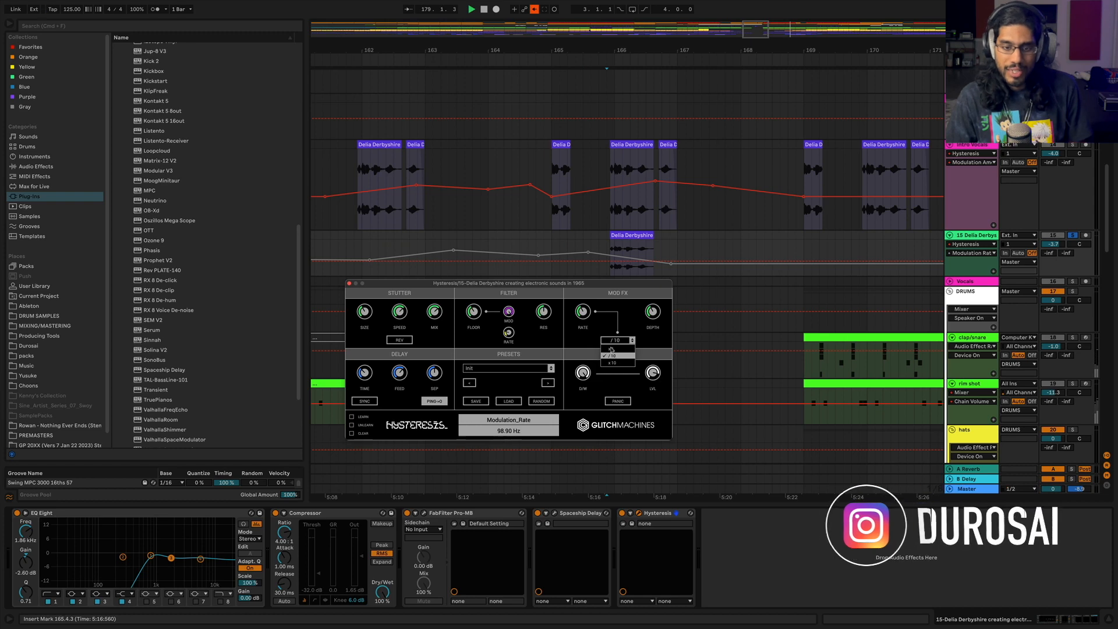
pyautogui.click(616, 357)
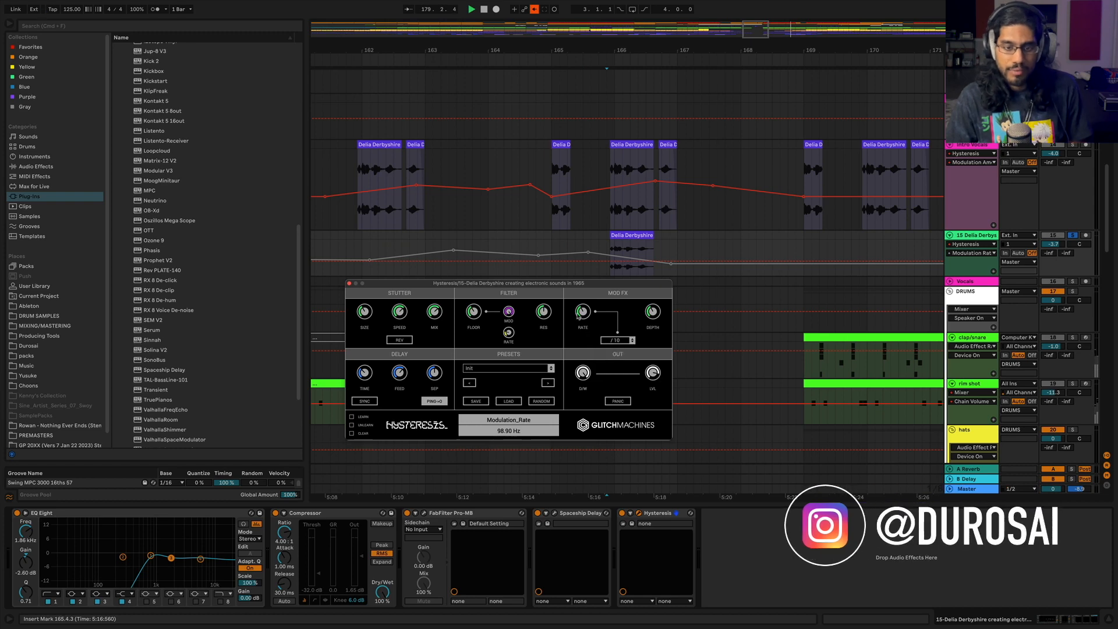
pyautogui.click(607, 268)
# Show the Hysteresis Feedback automation and the Stutter Speed automation on the Intro Vocals track.
pyautogui.click(974, 162)
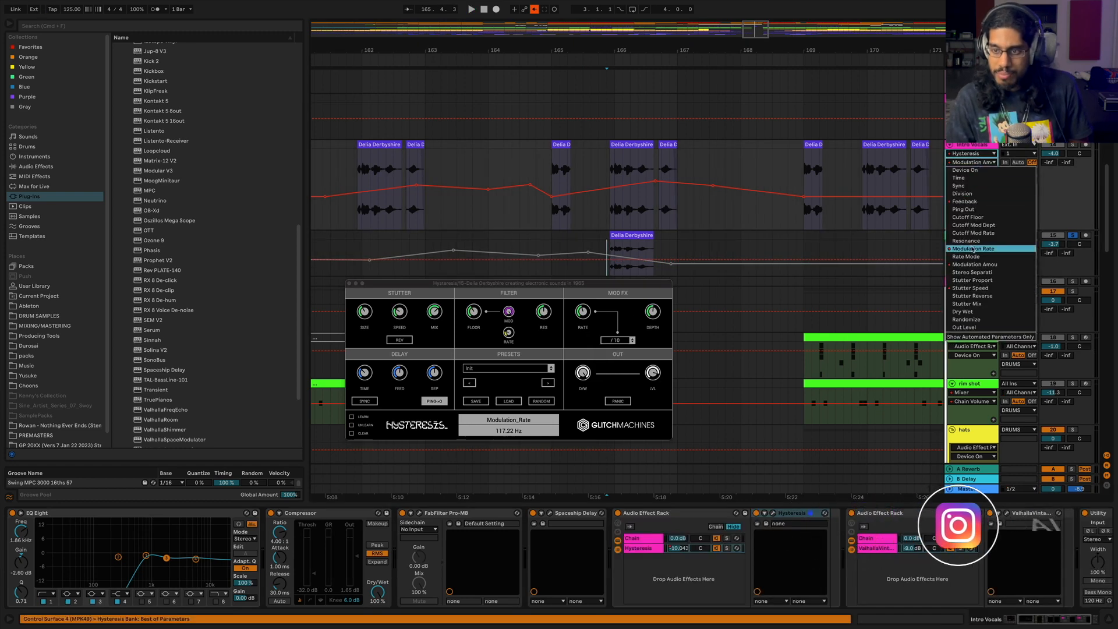
pyautogui.click(984, 163)
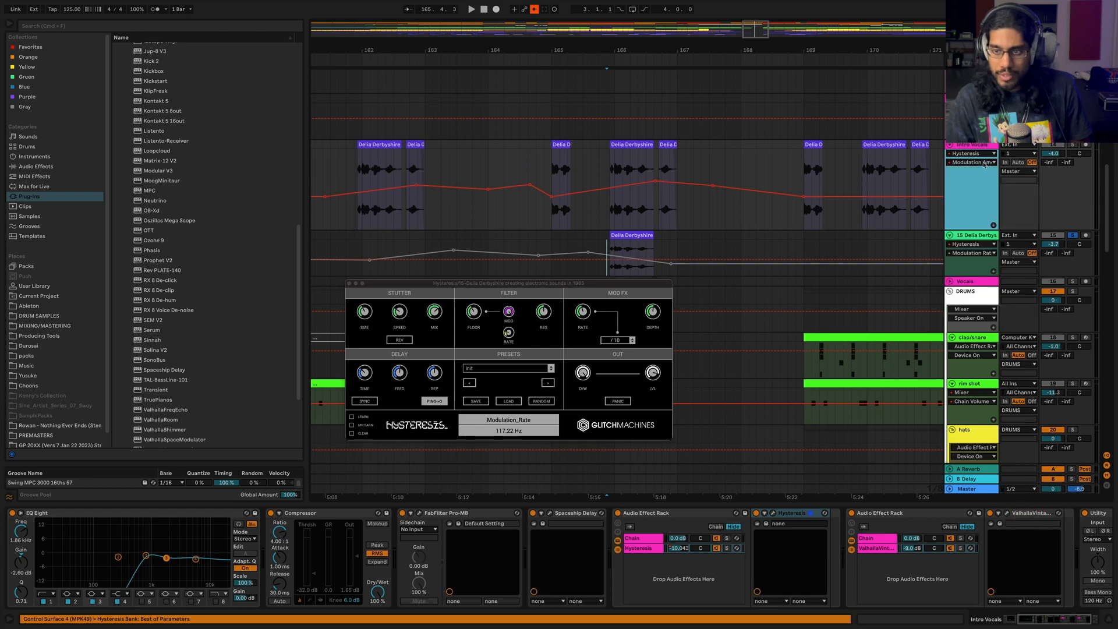
pyautogui.click(984, 164)
pyautogui.click(983, 249)
pyautogui.scroll(-5, 721, 291)
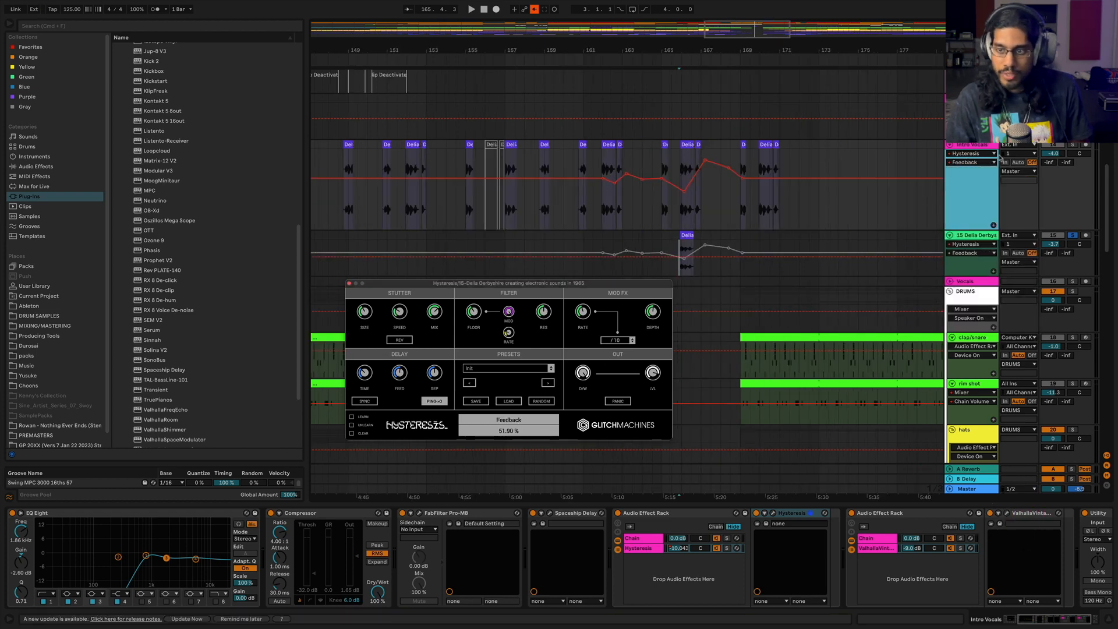
pyautogui.click(980, 164)
pyautogui.click(972, 287)
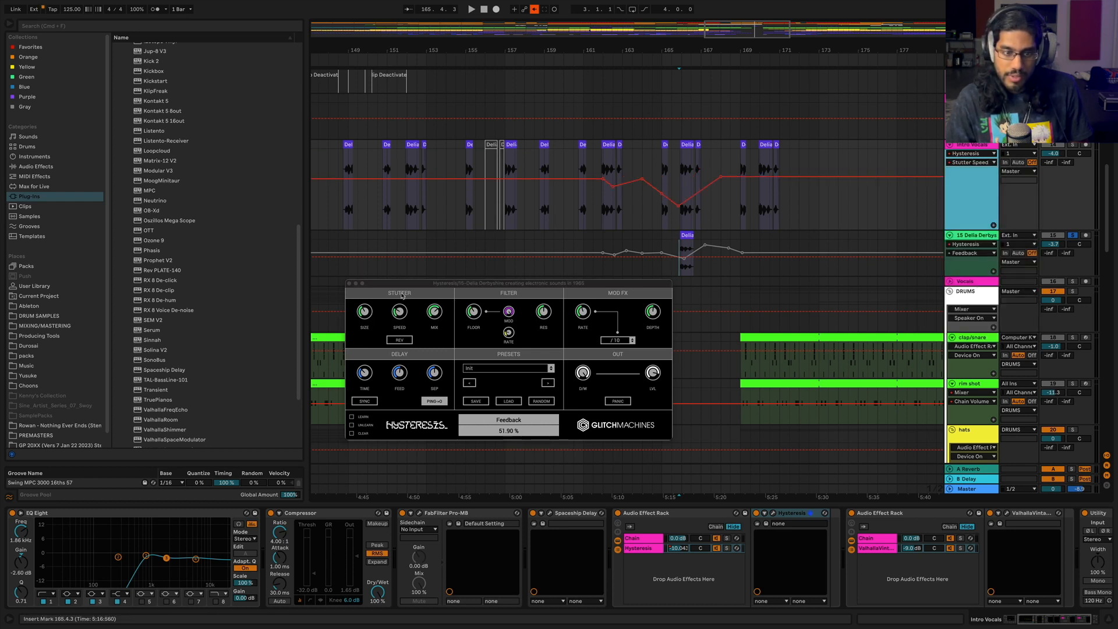
# Show the Hysteresis Modulation Amount automation on the Intro Vocals track and place the insert marker on the track below.
pyautogui.click(970, 162)
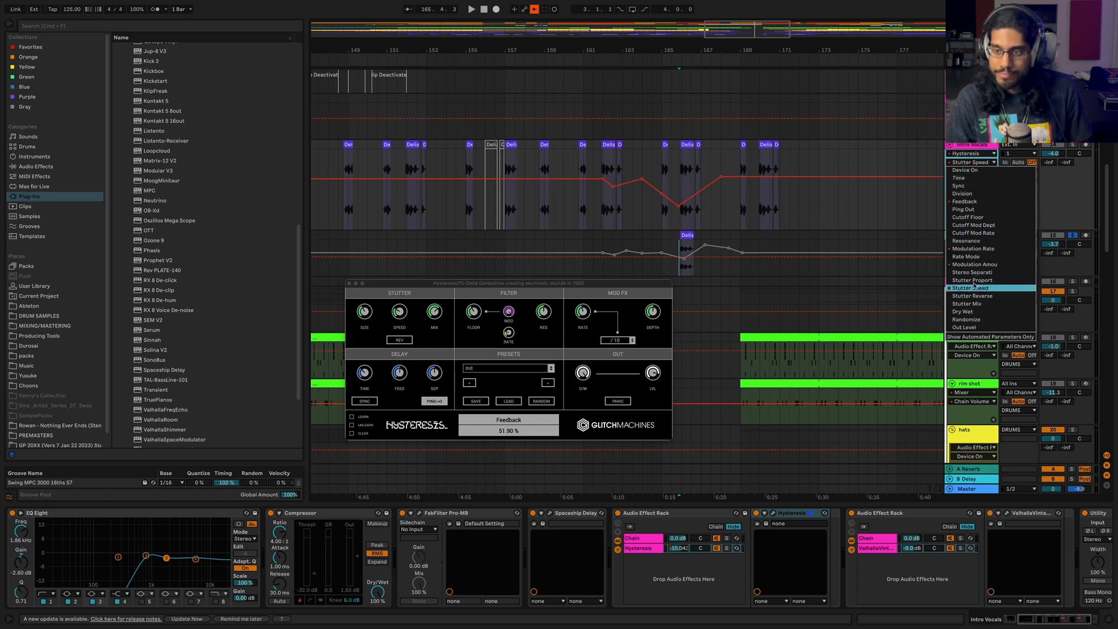
pyautogui.click(976, 265)
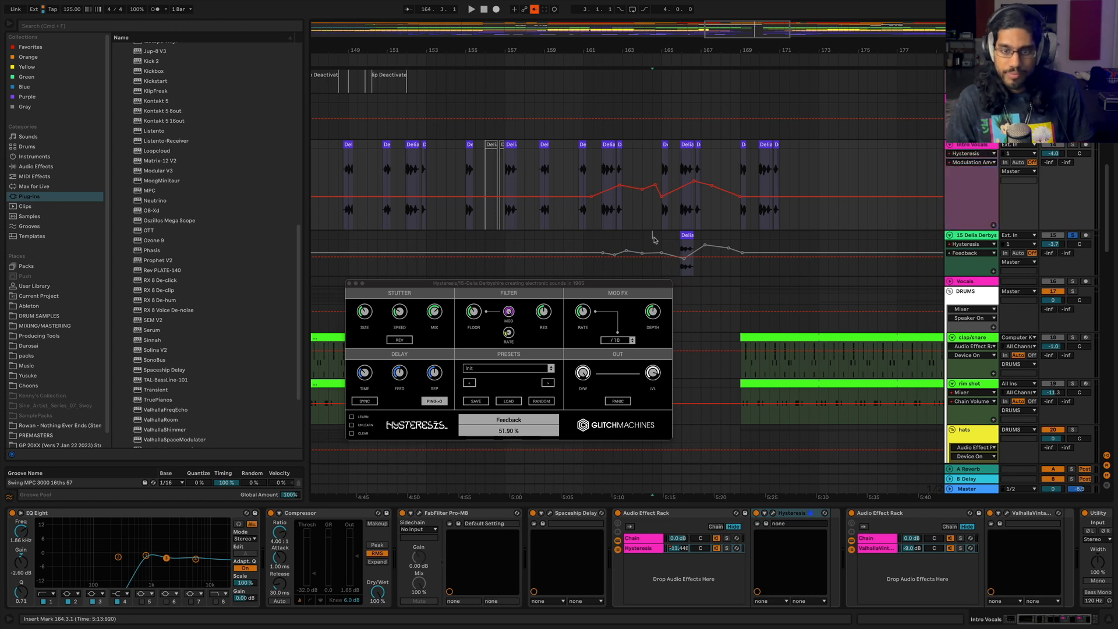
pyautogui.click(682, 251)
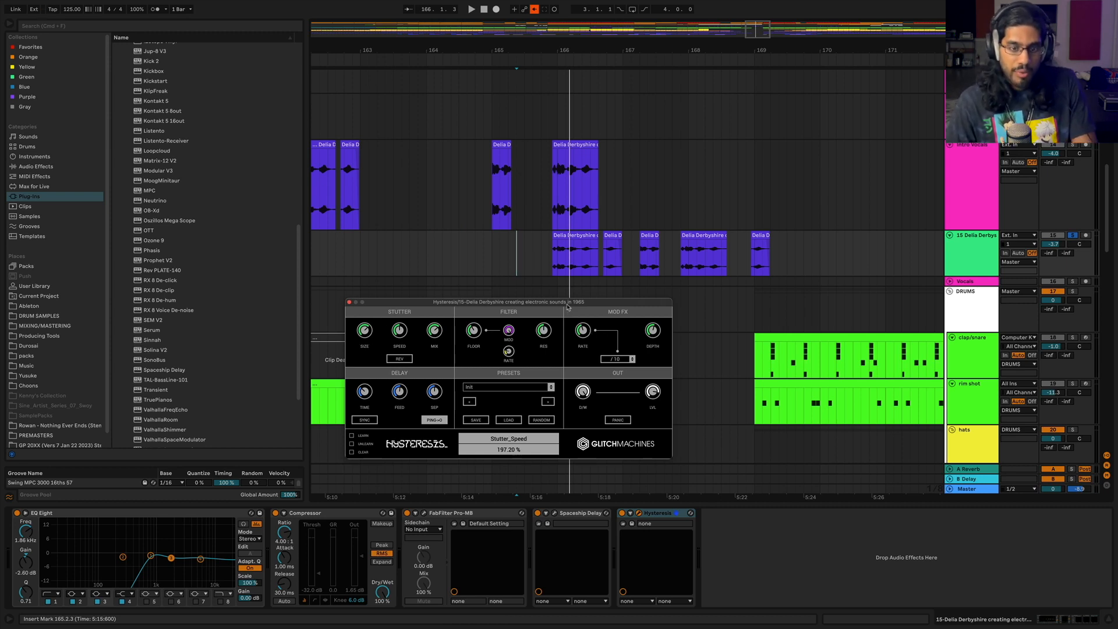
# Raise the Hysteresis Stutter speed and set the Stutter mix to 74.80 %.
pyautogui.moveTo(568, 306)
pyautogui.mouseDown()
pyautogui.moveTo(587, 300)
pyautogui.moveTo(584, 319)
pyautogui.mouseUp()
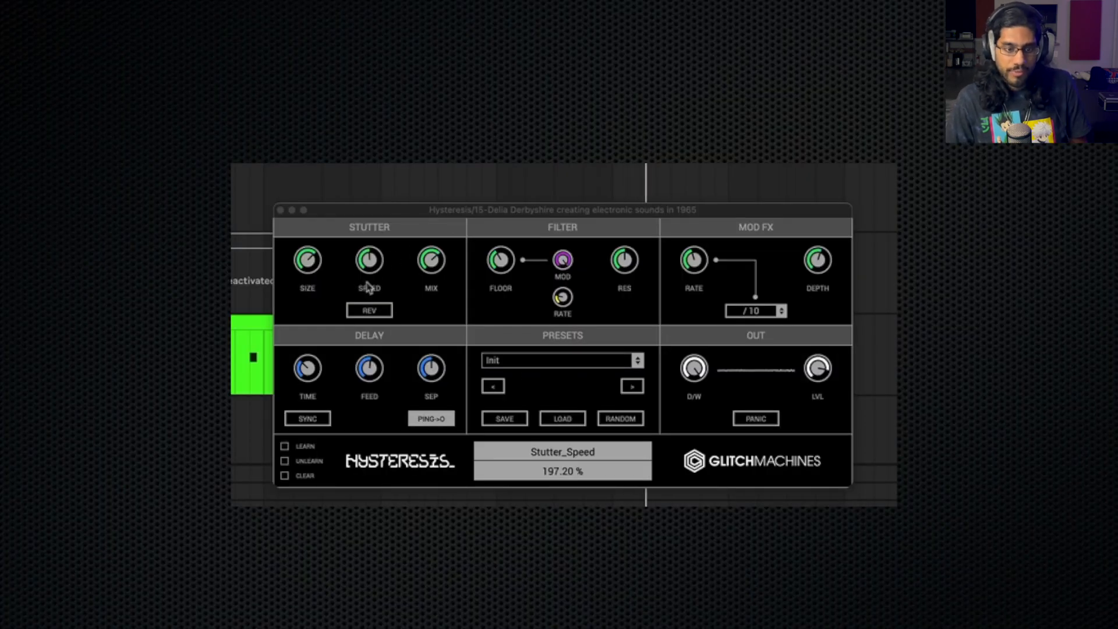
pyautogui.moveTo(367, 286); pyautogui.dragTo(380, 217)
pyautogui.moveTo(438, 262); pyautogui.dragTo(450, 210)
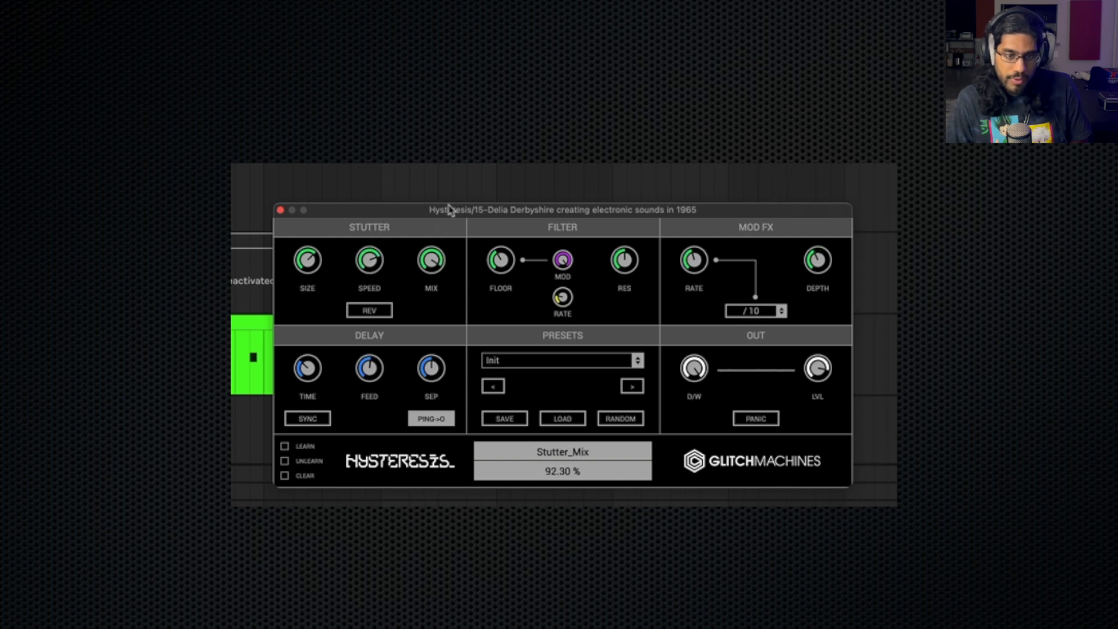
pyautogui.moveTo(433, 262); pyautogui.dragTo(450, 324)
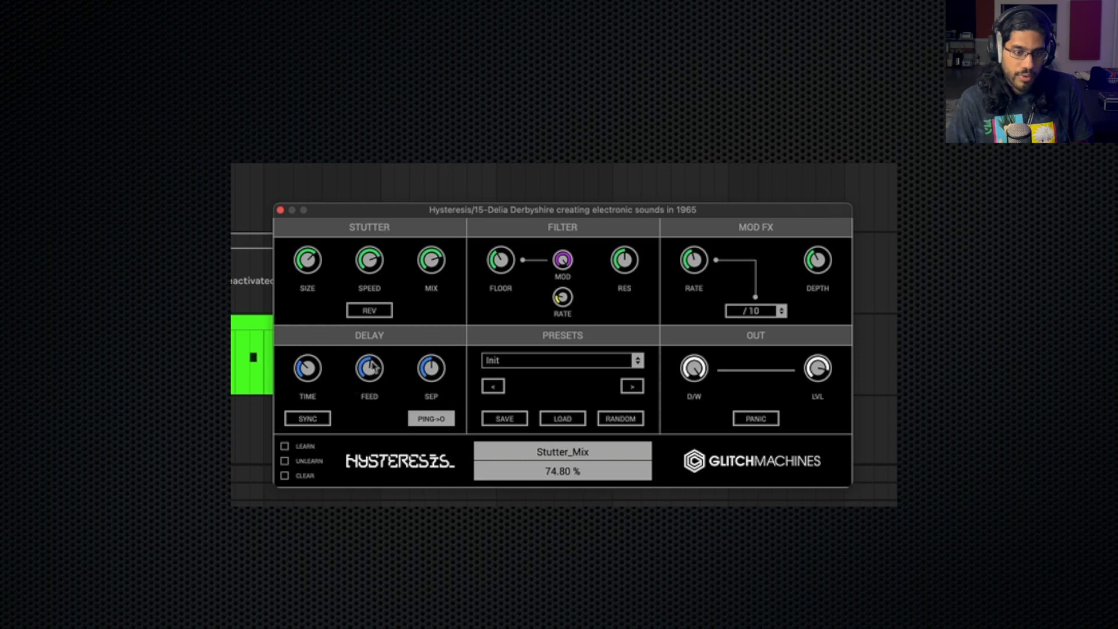
# Raise the Hysteresis delay feedback with the delay time at 78 ms, and reduce the Stutter size to 25.40 %.
pyautogui.moveTo(372, 365); pyautogui.dragTo(379, 341)
pyautogui.moveTo(308, 371); pyautogui.dragTo(309, 382)
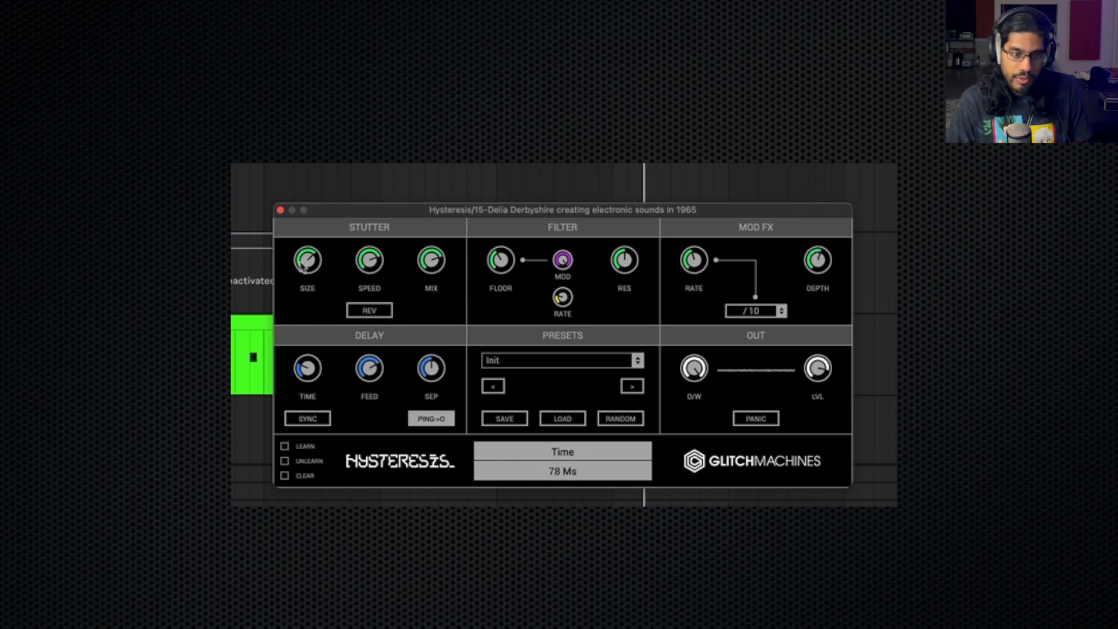
pyautogui.moveTo(307, 261); pyautogui.dragTo(286, 348)
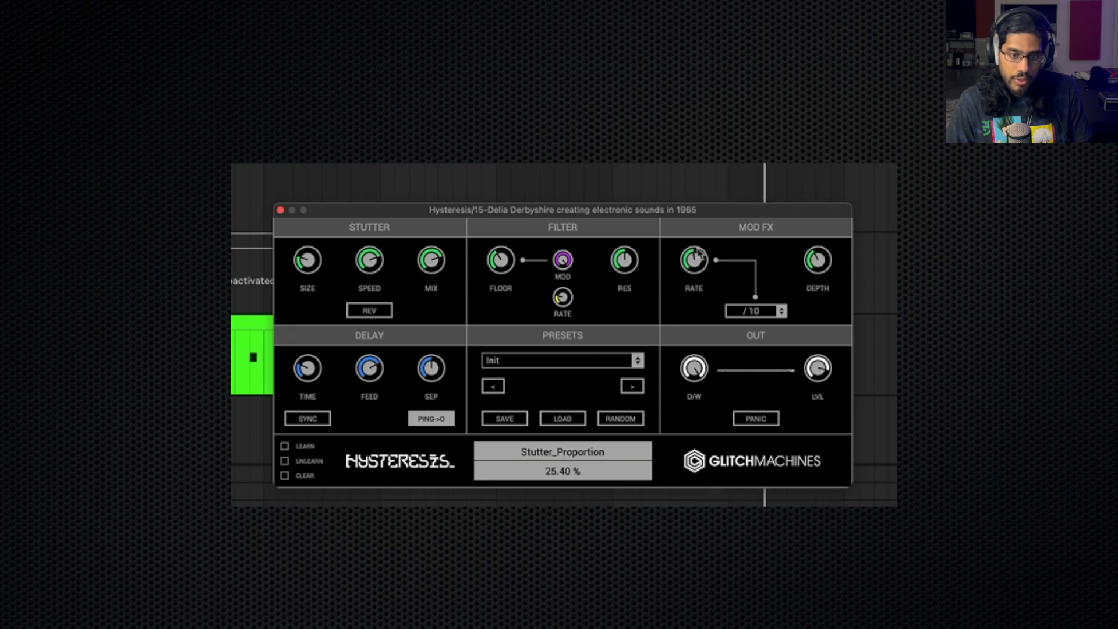
# Set the Hysteresis Mod FX rate to 46.71 Hz and depth to 55.20 %, with the rate range at x 10.
pyautogui.moveTo(697, 257); pyautogui.dragTo(716, 211)
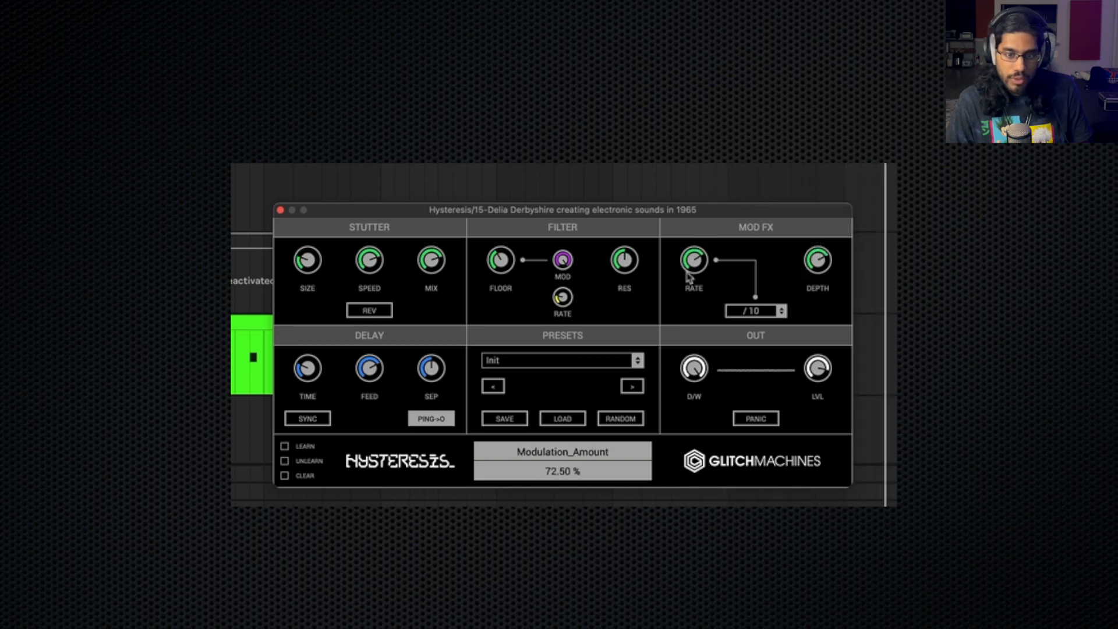
pyautogui.moveTo(694, 262); pyautogui.dragTo(740, 328)
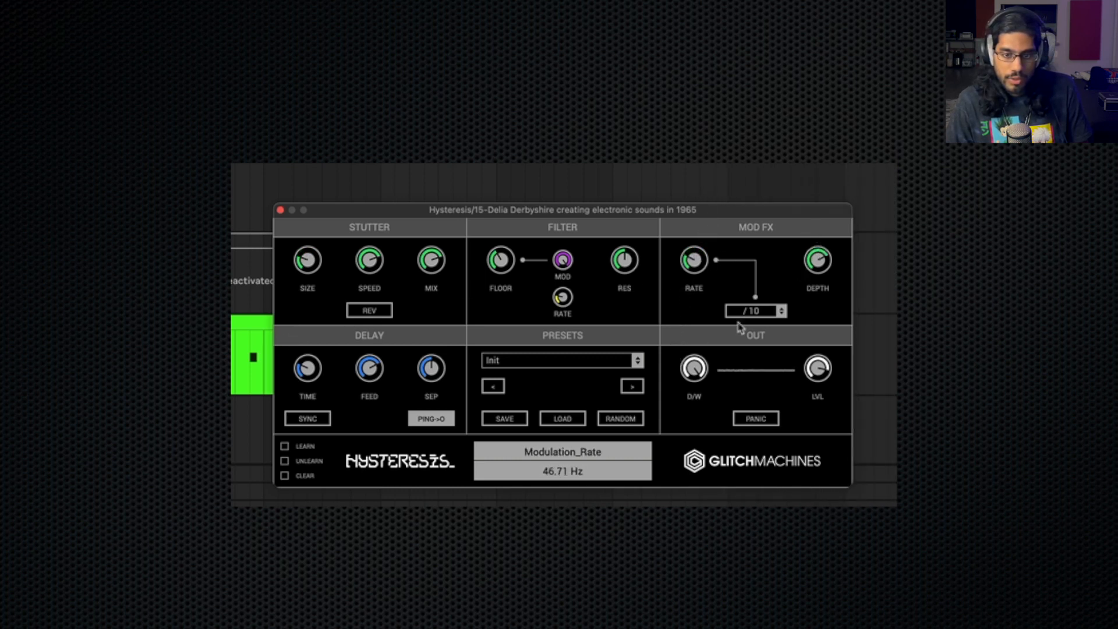
pyautogui.click(774, 313)
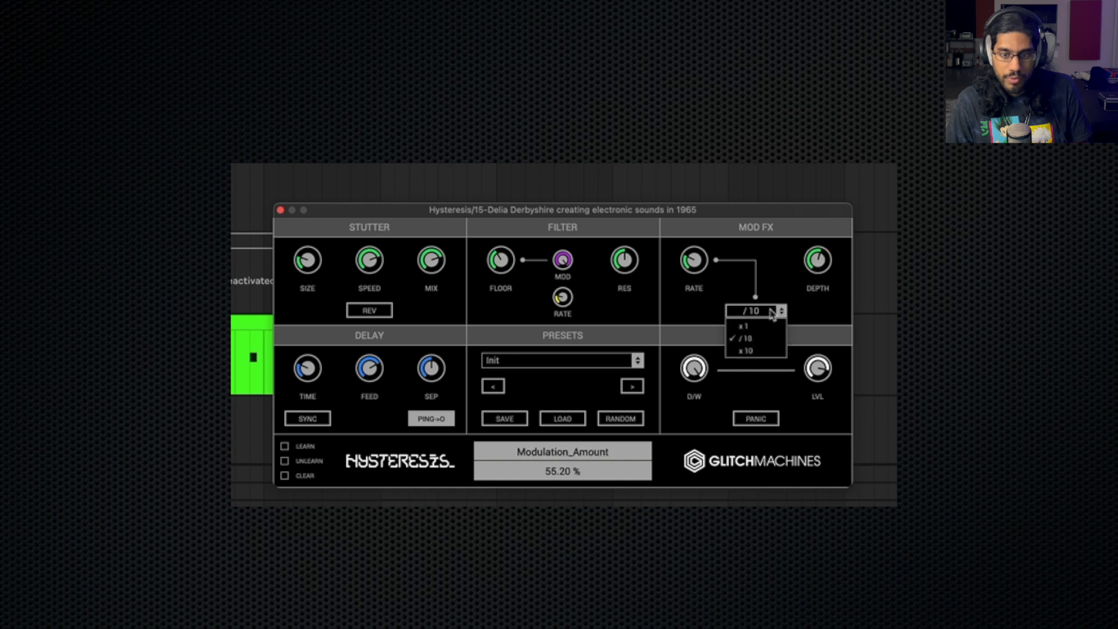
pyautogui.click(761, 352)
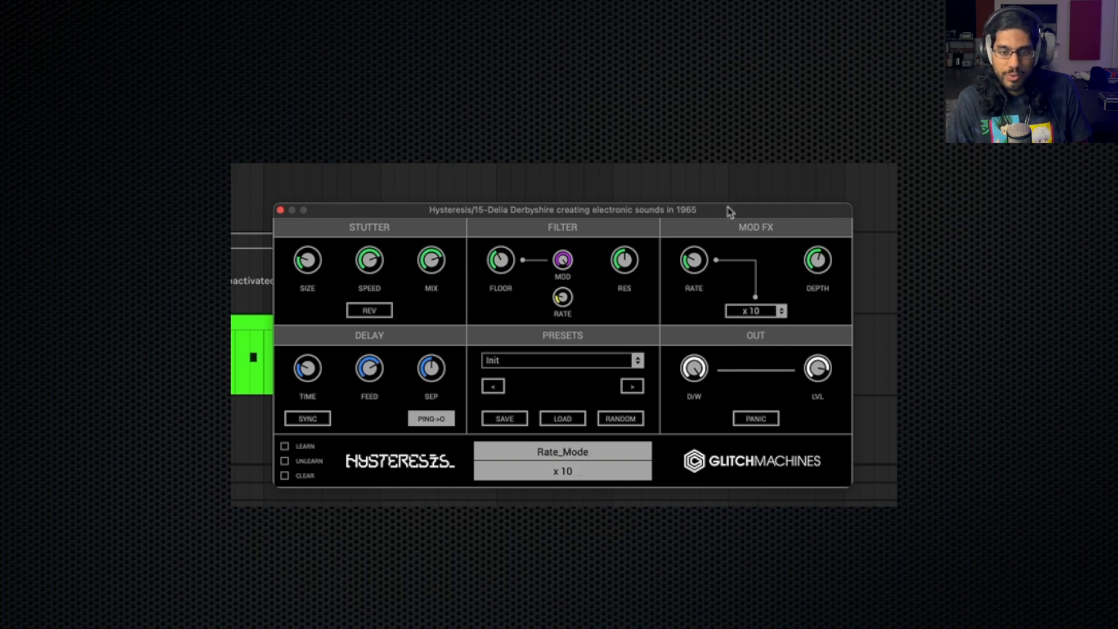
# Replay the vocals while varying the Mod FX controls, ending with the depth at 50.10 % and the rate at 36.90 Hz.
pyautogui.click(662, 146)
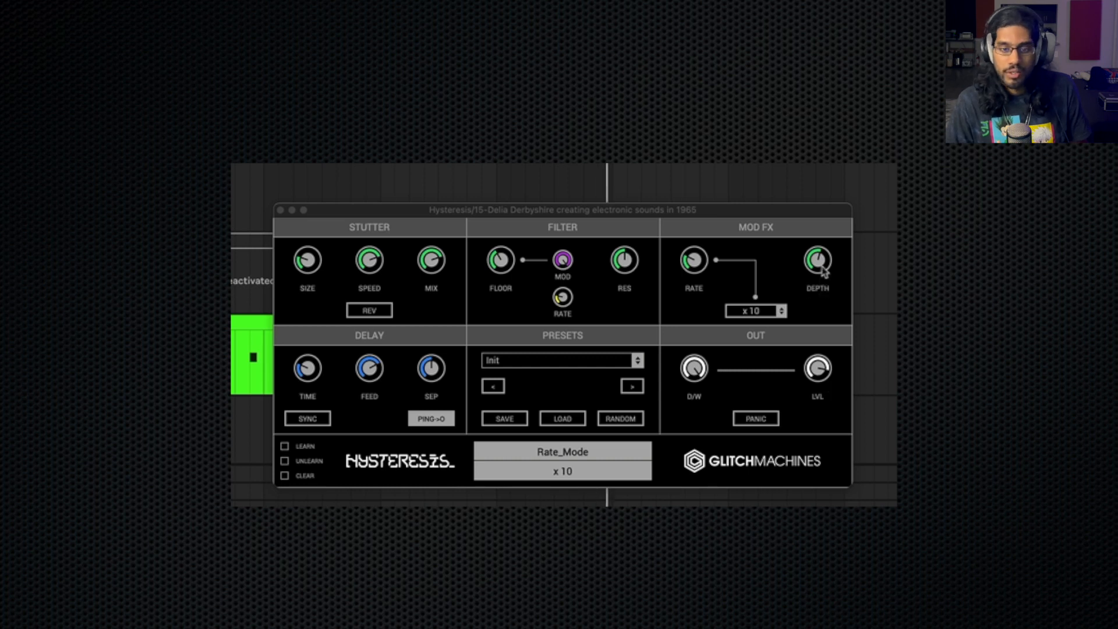
pyautogui.moveTo(823, 276); pyautogui.dragTo(684, 310)
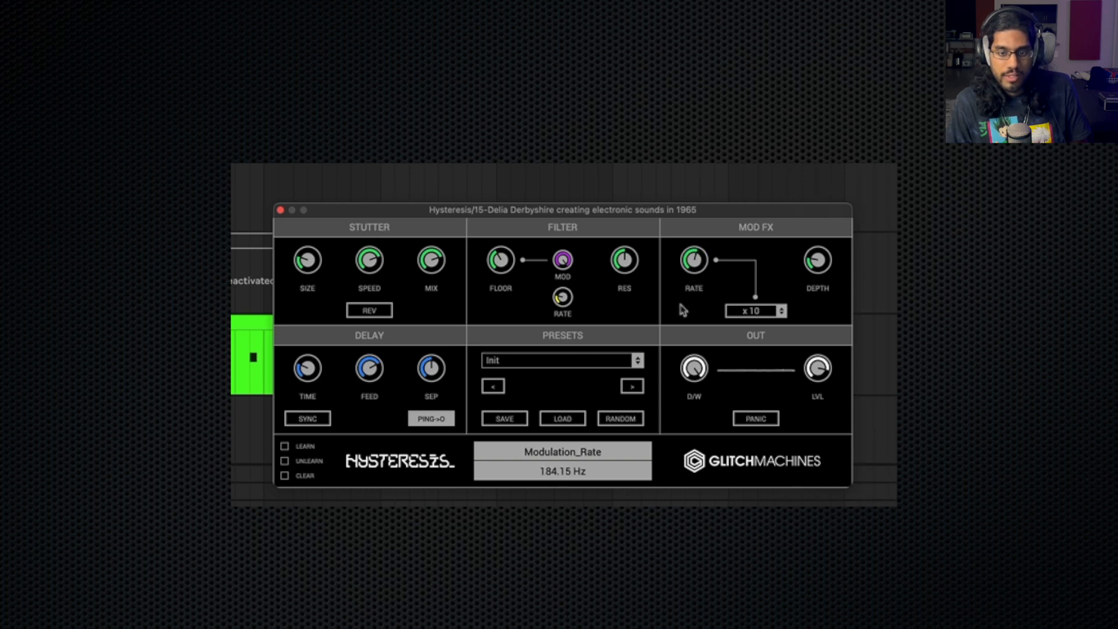
pyautogui.moveTo(678, 207); pyautogui.dragTo(687, 198)
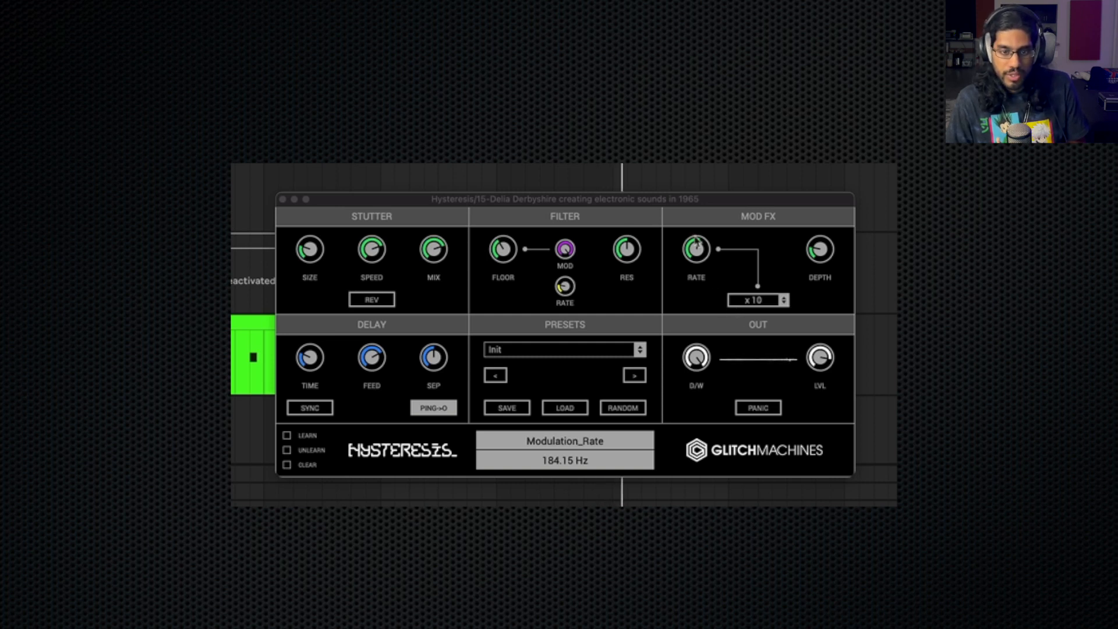
pyautogui.moveTo(697, 246); pyautogui.dragTo(693, 282)
pyautogui.moveTo(811, 256); pyautogui.dragTo(812, 208)
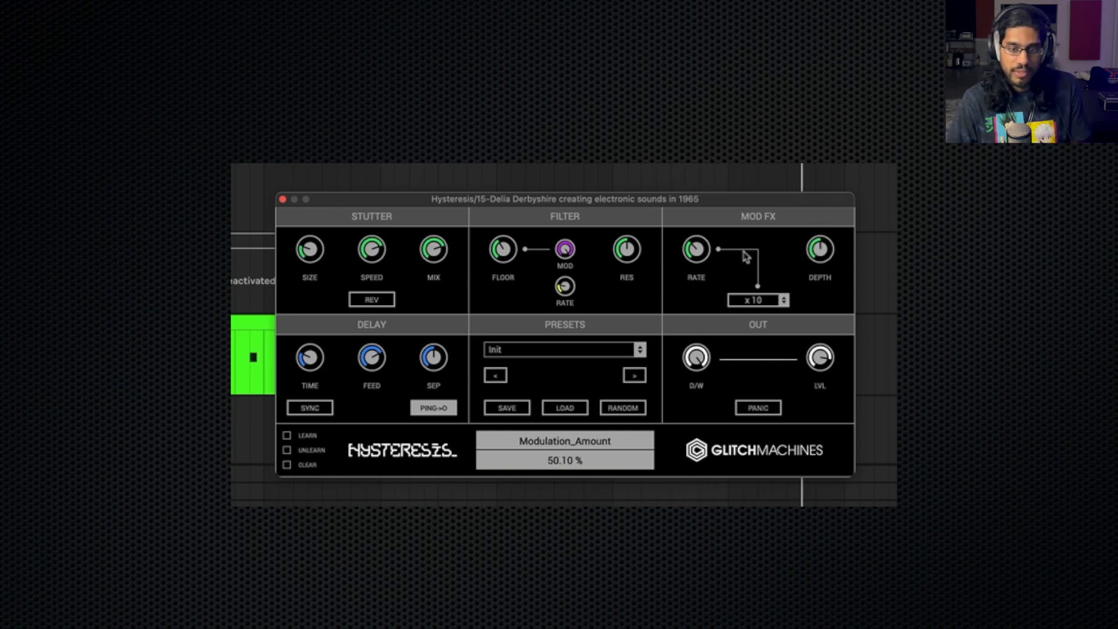
pyautogui.moveTo(698, 268); pyautogui.dragTo(695, 269)
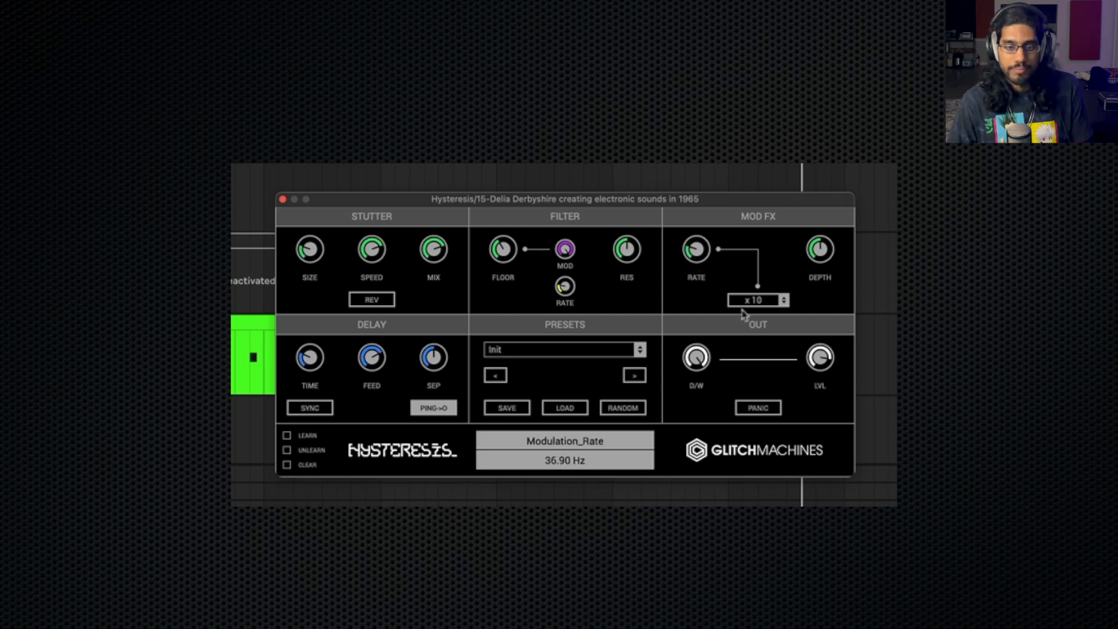
# Raise the Mod FX rate, change its range to x 1, and adjust the depth to 49.80 %.
pyautogui.click(773, 301)
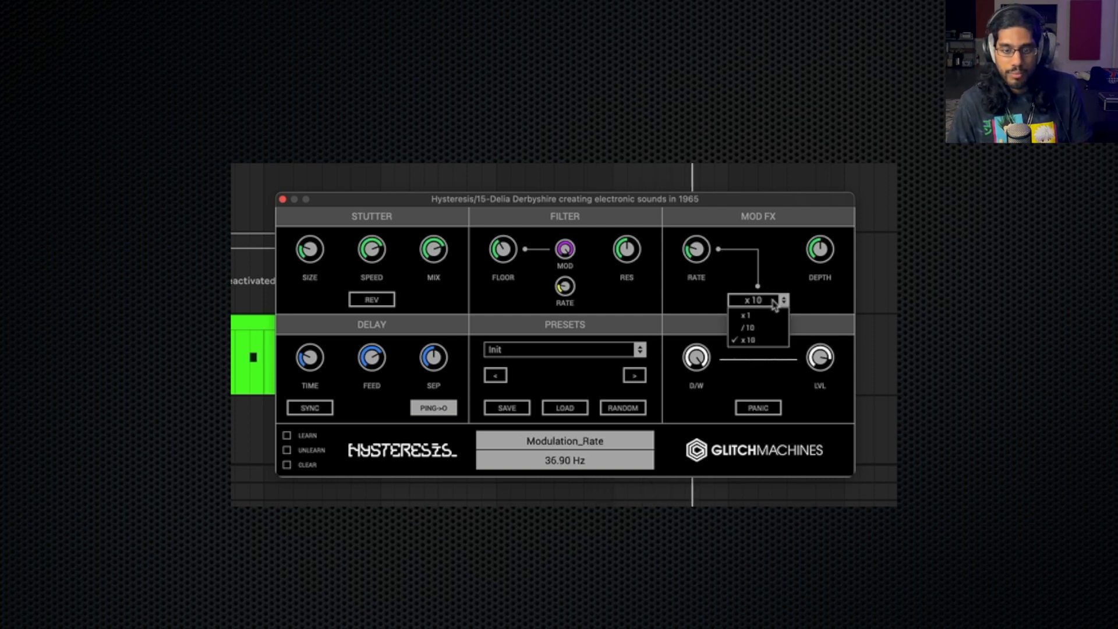
pyautogui.click(760, 339)
pyautogui.moveTo(689, 254); pyautogui.dragTo(695, 229)
pyautogui.click(780, 301)
pyautogui.click(768, 320)
pyautogui.moveTo(818, 249); pyautogui.dragTo(822, 219)
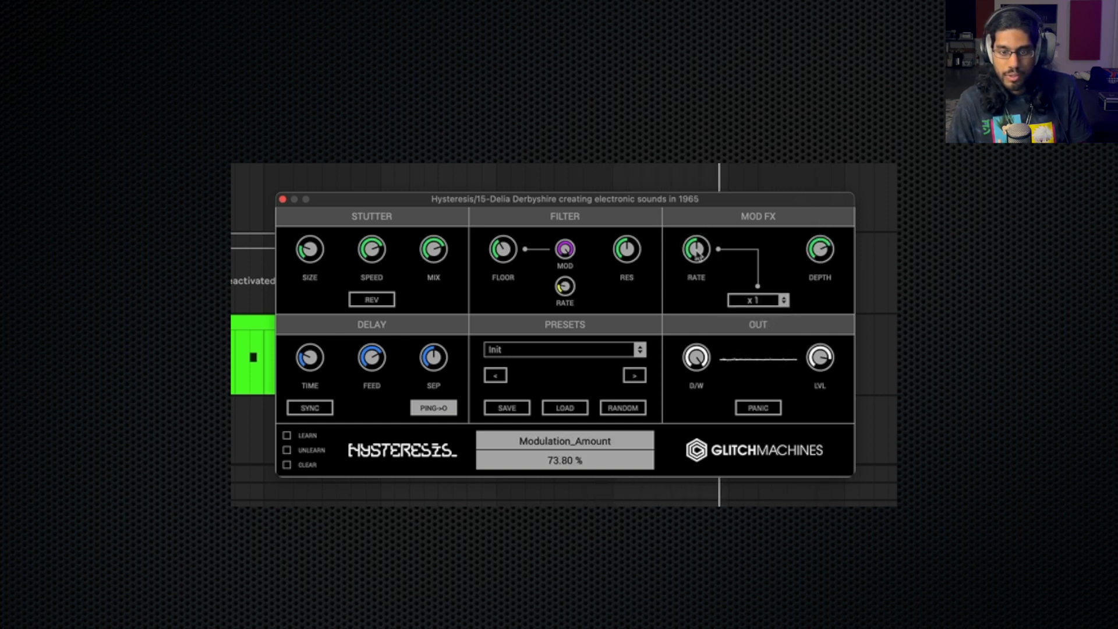
pyautogui.moveTo(697, 253); pyautogui.dragTo(717, 266)
pyautogui.moveTo(823, 251); pyautogui.dragTo(812, 276)
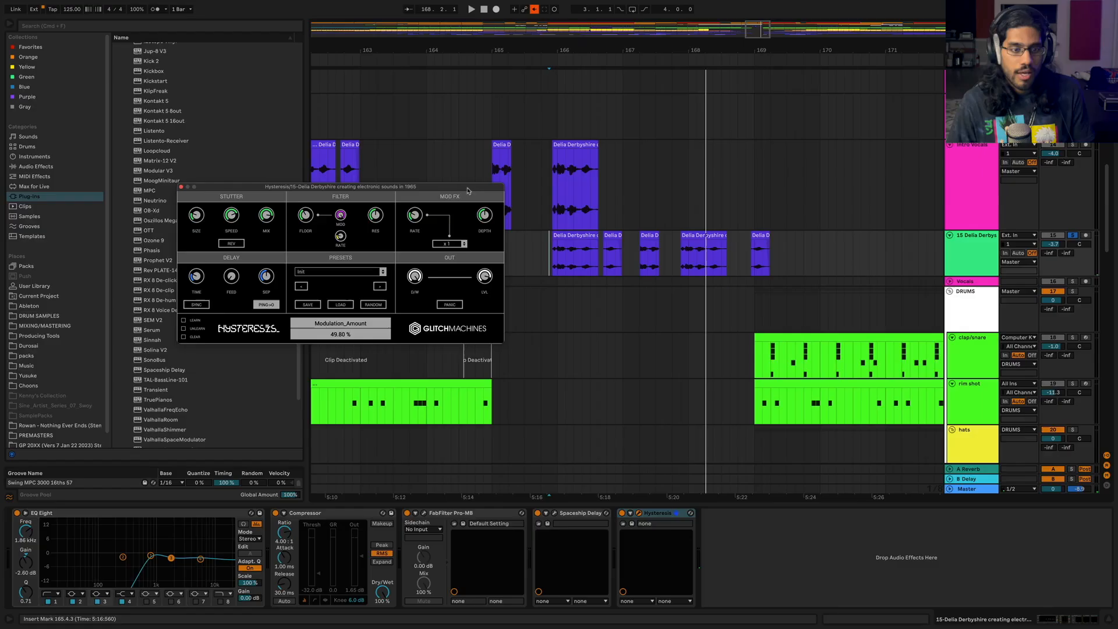
# Load the Hysteresis preset II_DroidLament and play the vocal clips on the new track from 165.4.3.
pyautogui.click(365, 272)
pyautogui.click(430, 301)
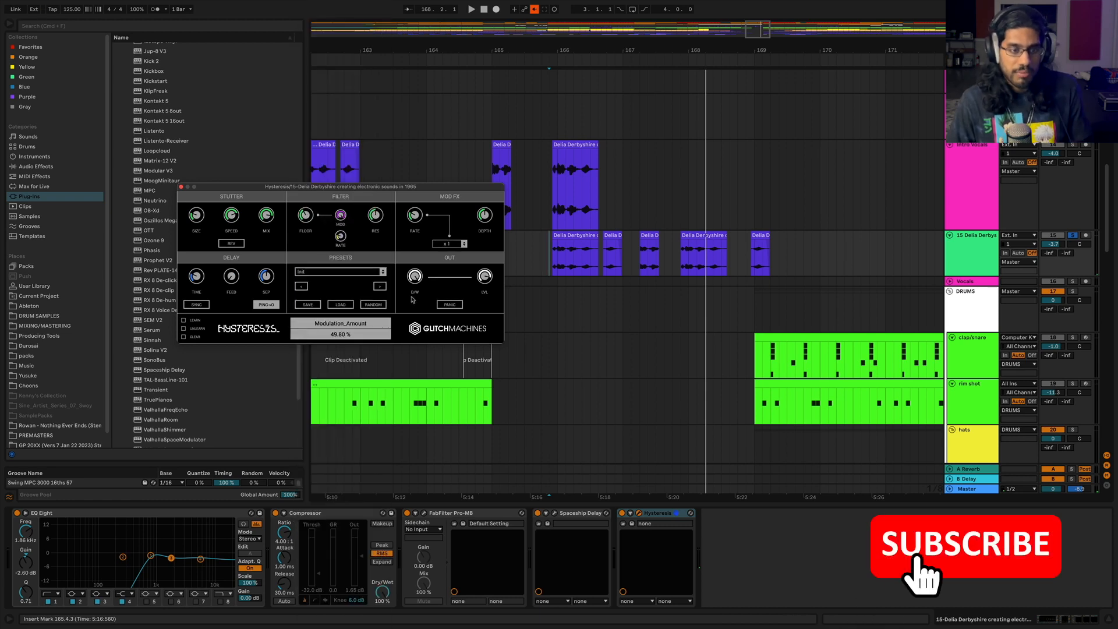
pyautogui.moveTo(364, 187); pyautogui.dragTo(371, 188)
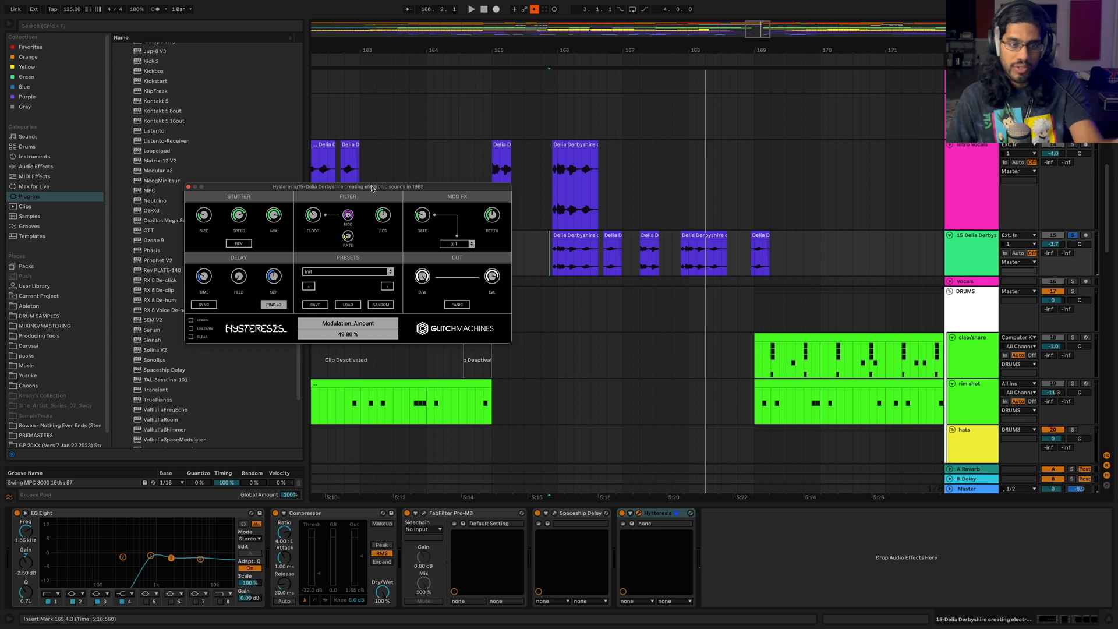
pyautogui.click(335, 274)
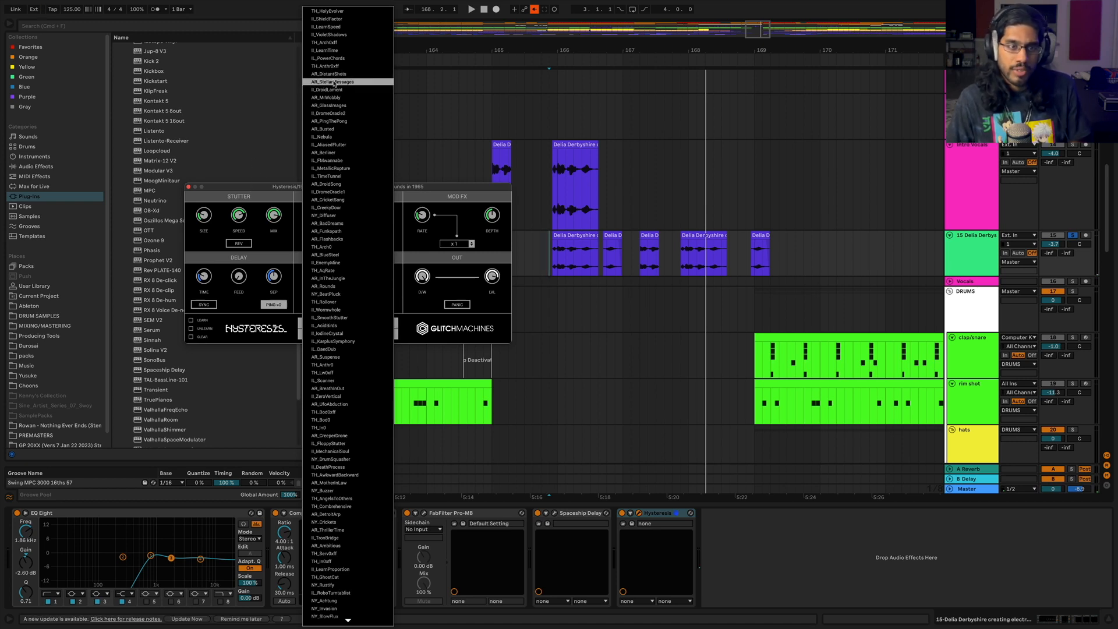
pyautogui.click(332, 89)
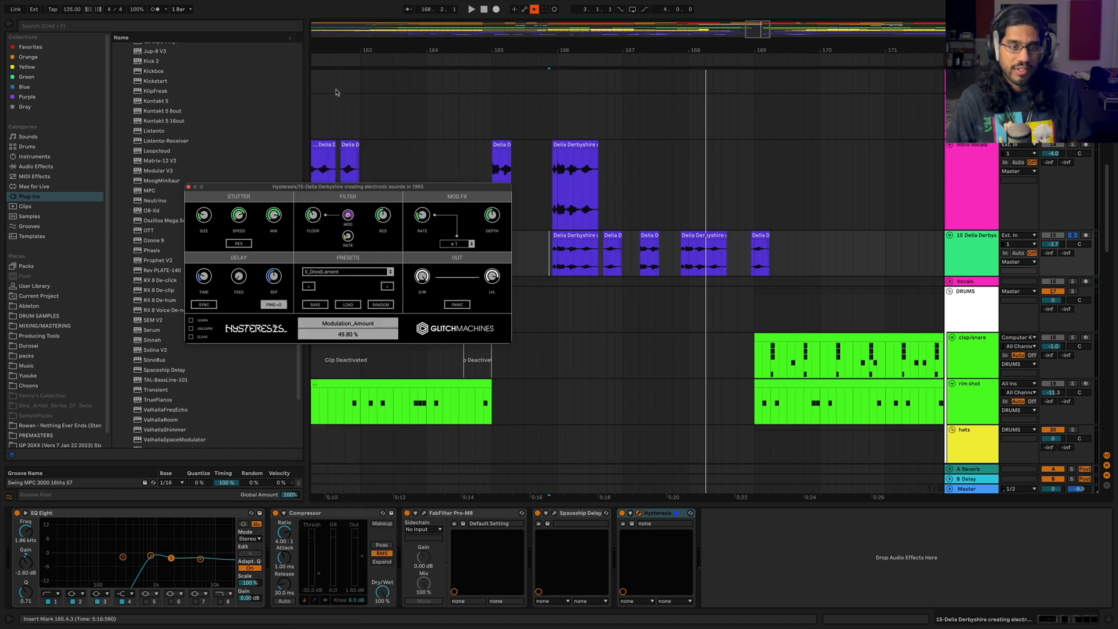
pyautogui.click(540, 259)
pyautogui.press('space')
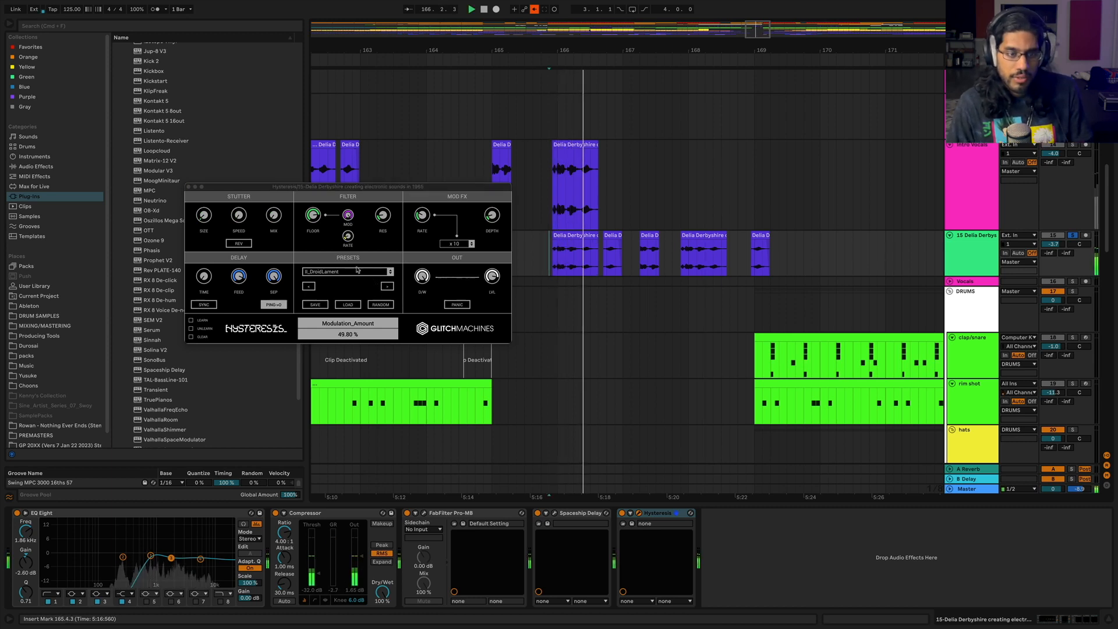
# Audition the Hysteresis presets IL_DromeOracle2 and IL_MetallicRupture during playback.
pyautogui.click(357, 271)
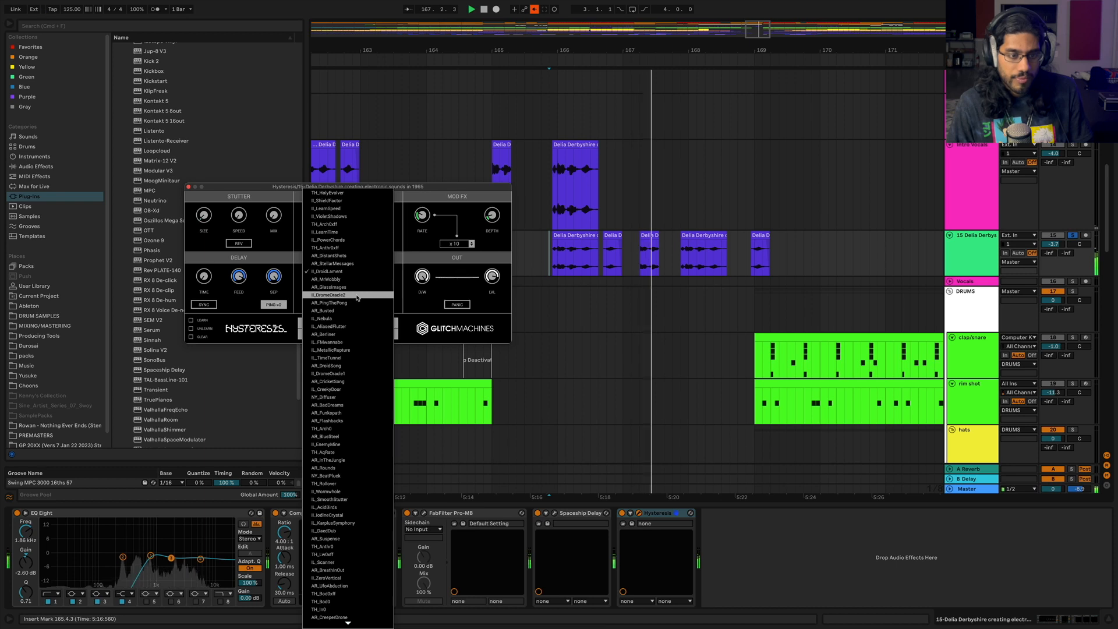
pyautogui.click(357, 295)
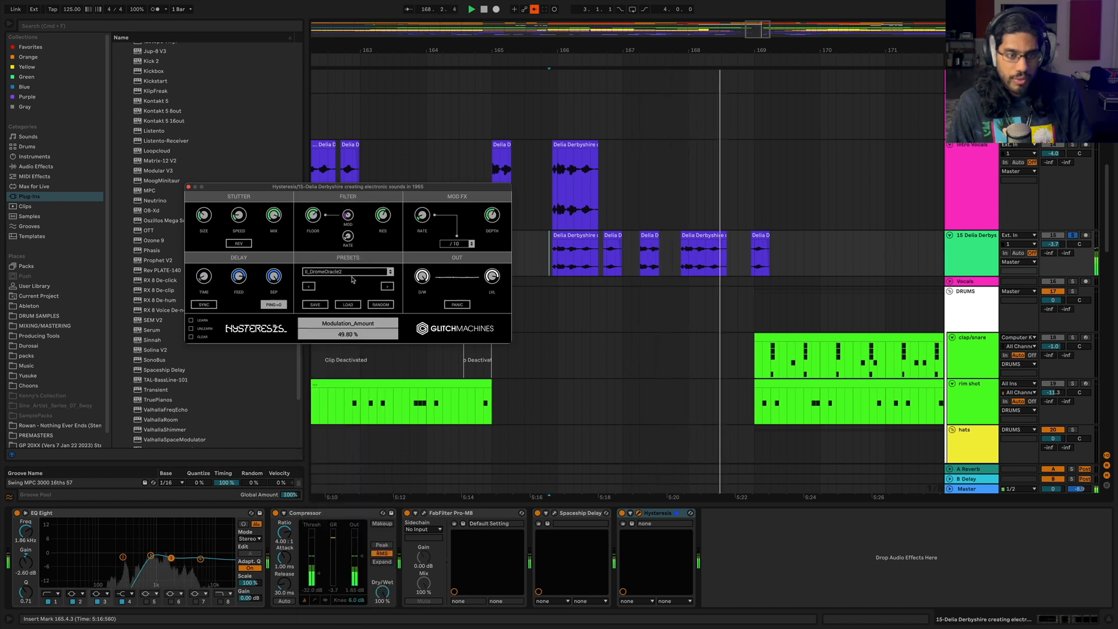
pyautogui.click(352, 279)
pyautogui.click(341, 279)
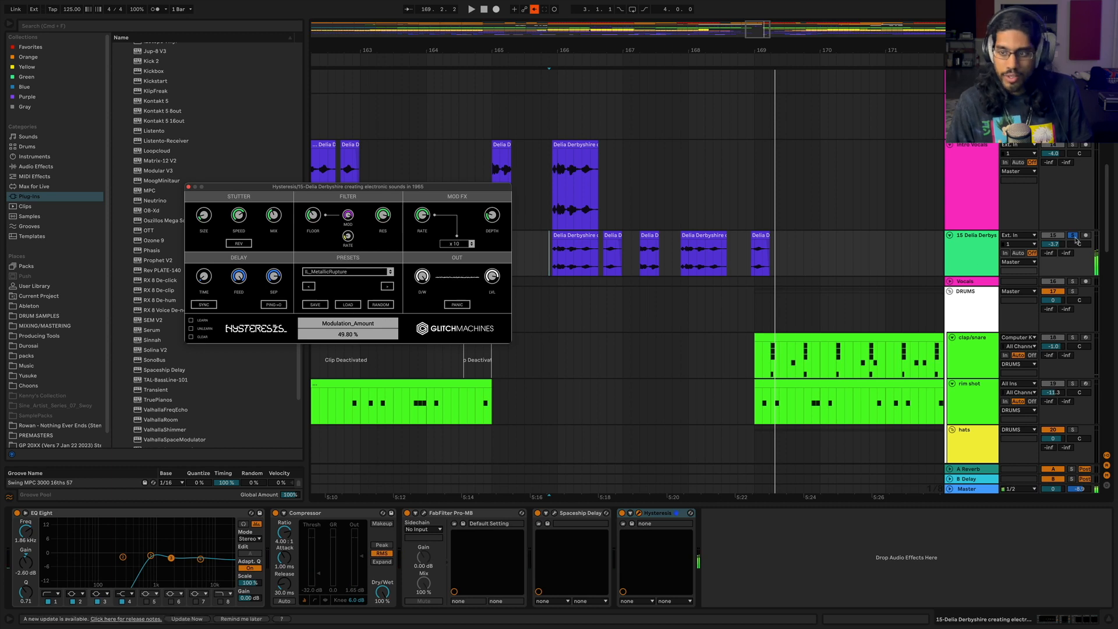
# Load the Hysteresis preset AR_Flashbacks, lower the new track's volume to about -22.5 dB, and play the clips.
pyautogui.moveTo(1053, 244); pyautogui.dragTo(1052, 315)
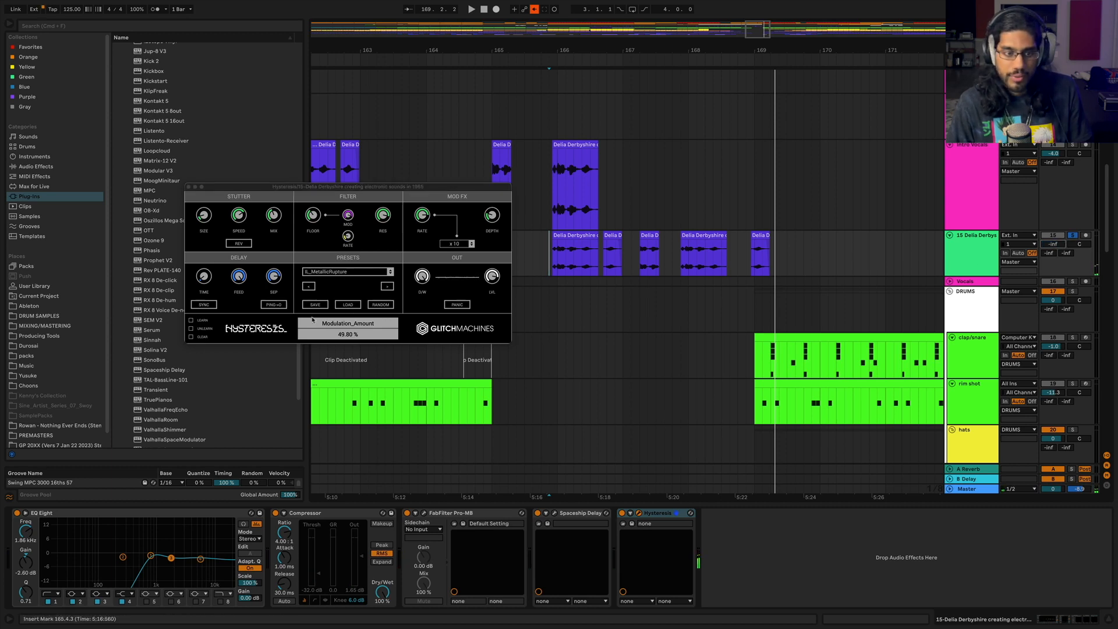
pyautogui.click(334, 274)
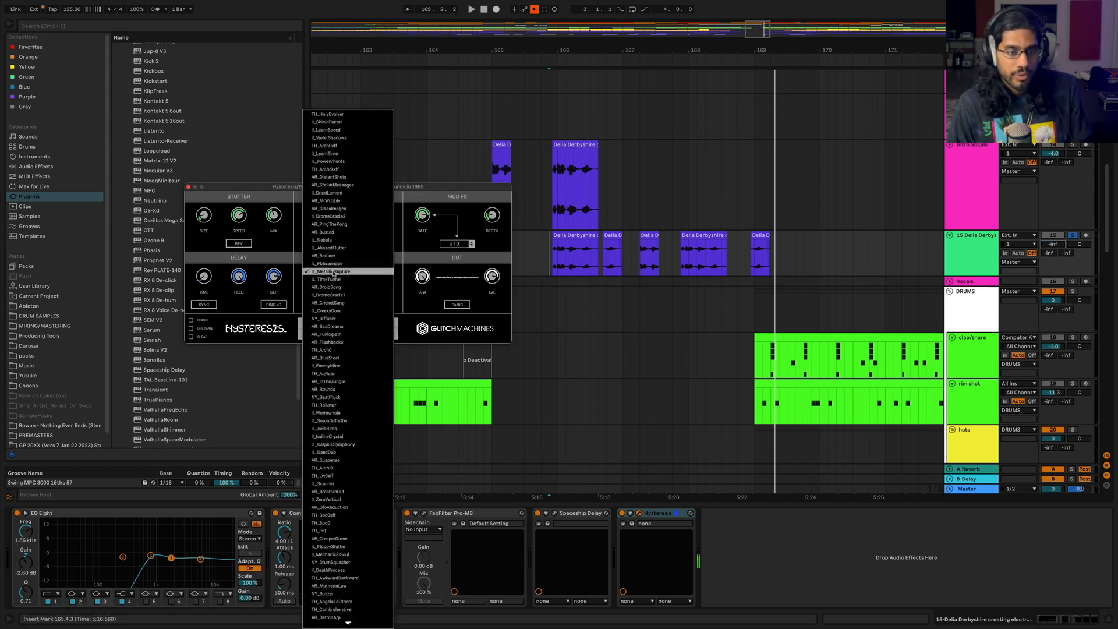
pyautogui.click(332, 344)
pyautogui.moveTo(1052, 244); pyautogui.dragTo(1053, 219)
pyautogui.press('space')
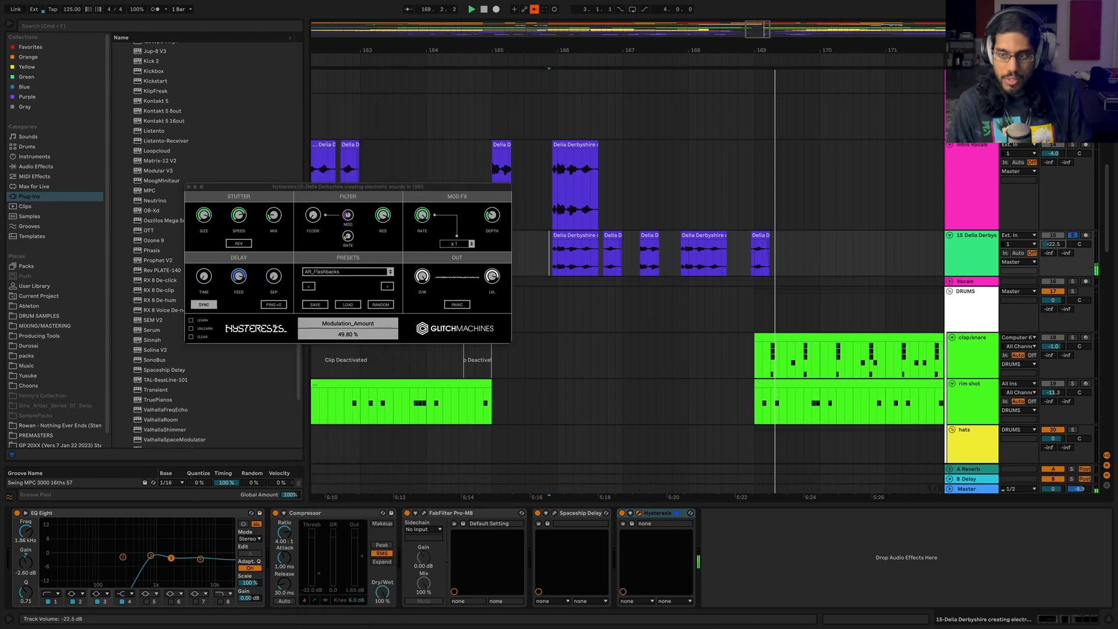
# Audition the Hysteresis preset NY_BeatPluck, and replace it with the IodineCrystal preset.
pyautogui.click(338, 272)
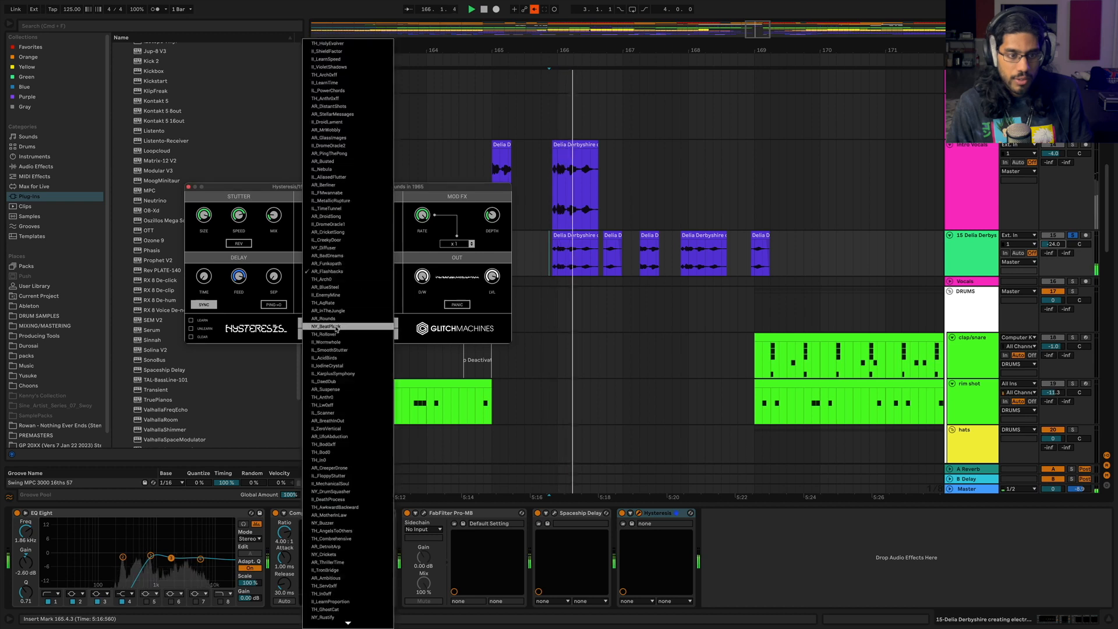
pyautogui.click(336, 327)
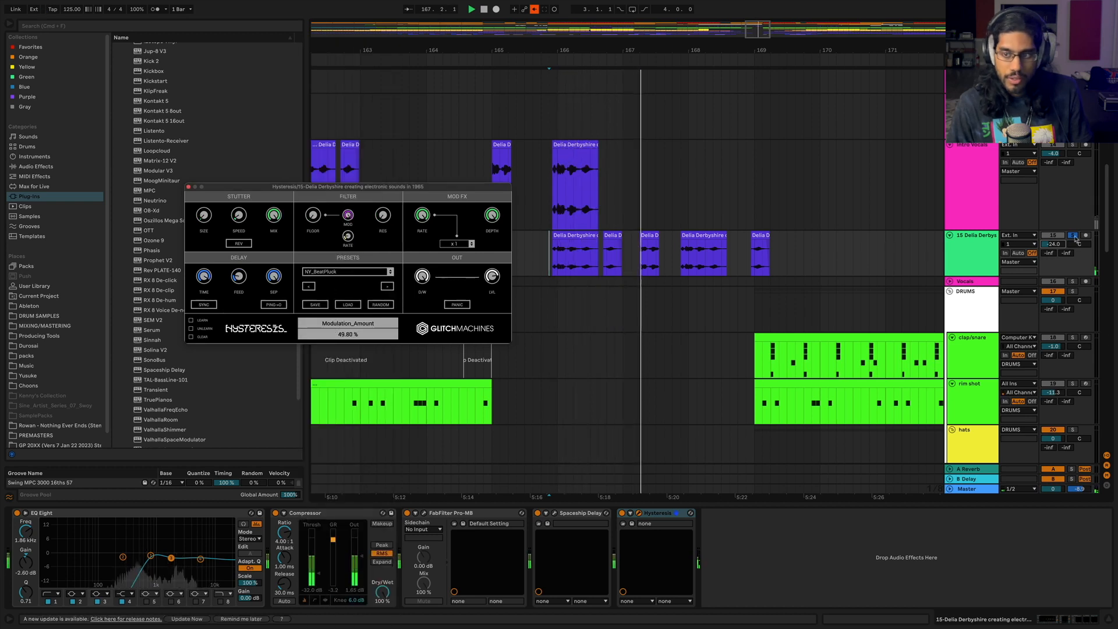
pyautogui.click(344, 272)
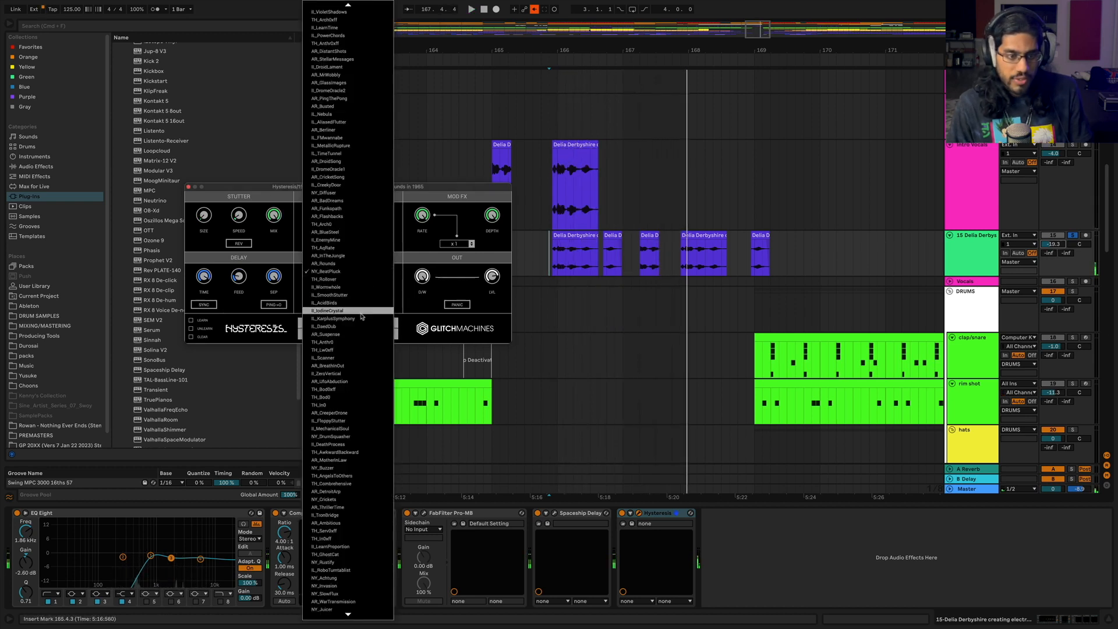
pyautogui.click(361, 311)
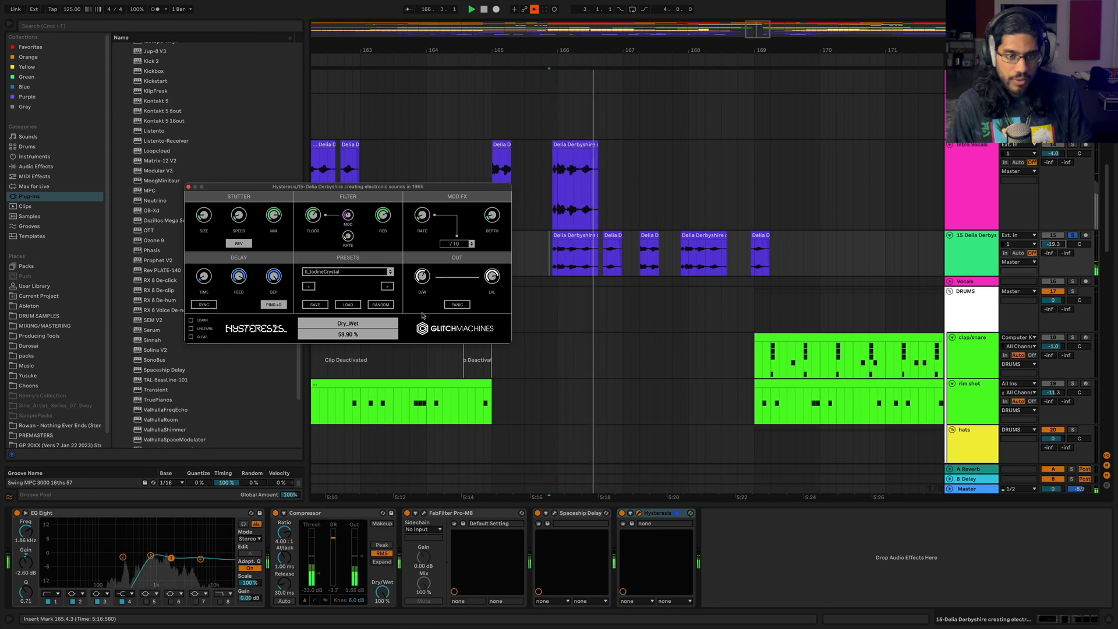
# Review the Hysteresis preset list while keeping IodineCrystal, stop playback, and move the plugin window higher.
pyautogui.click(352, 272)
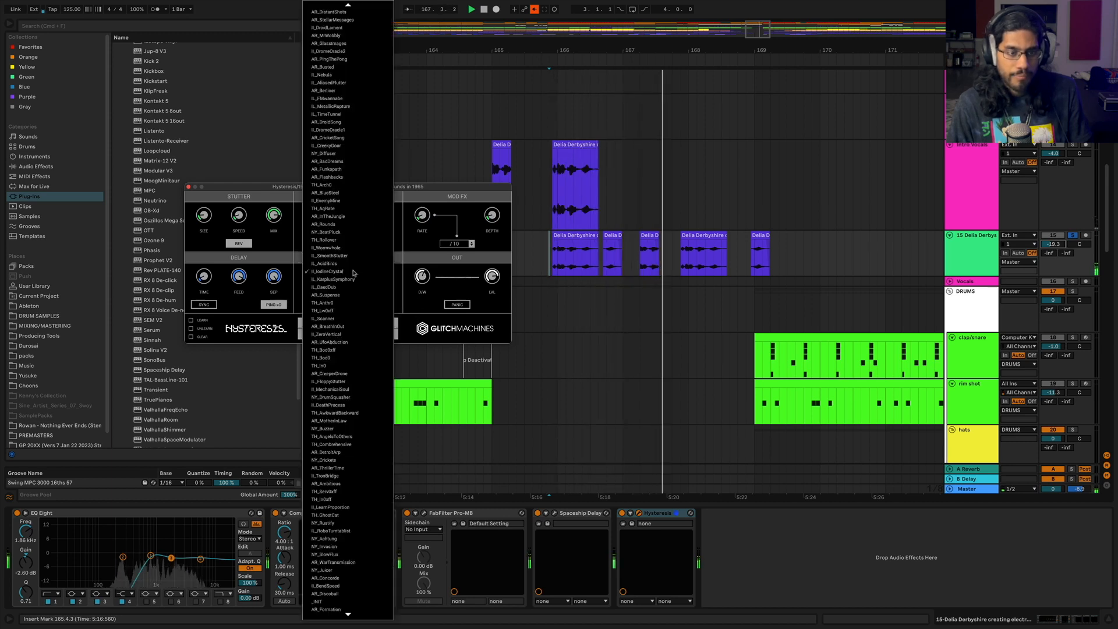
pyautogui.click(364, 272)
pyautogui.press('space')
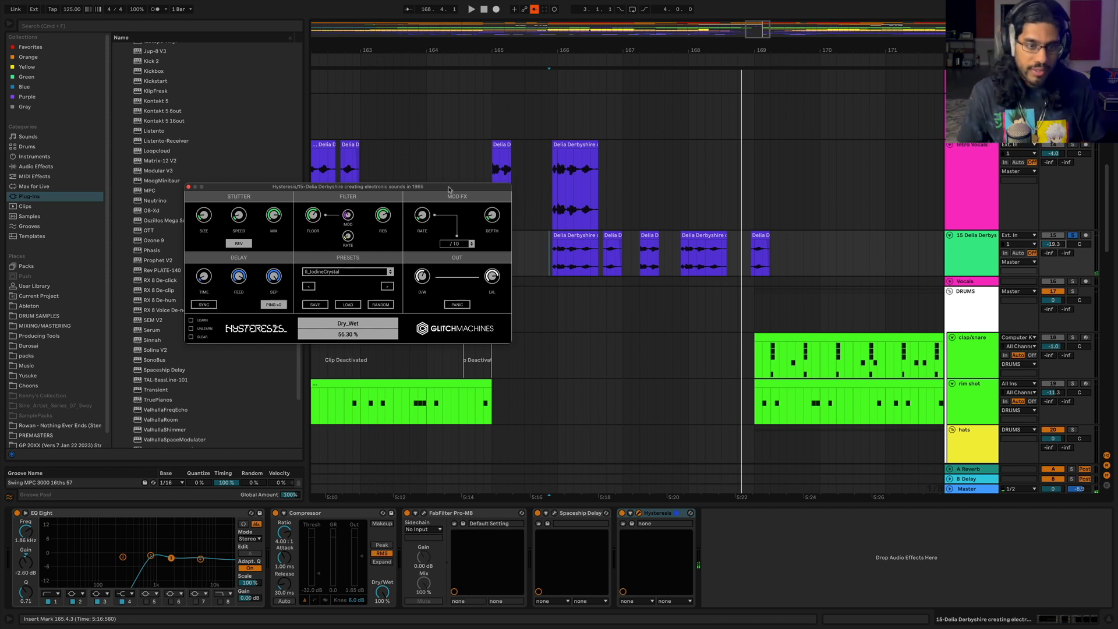
pyautogui.moveTo(448, 189); pyautogui.dragTo(419, 132)
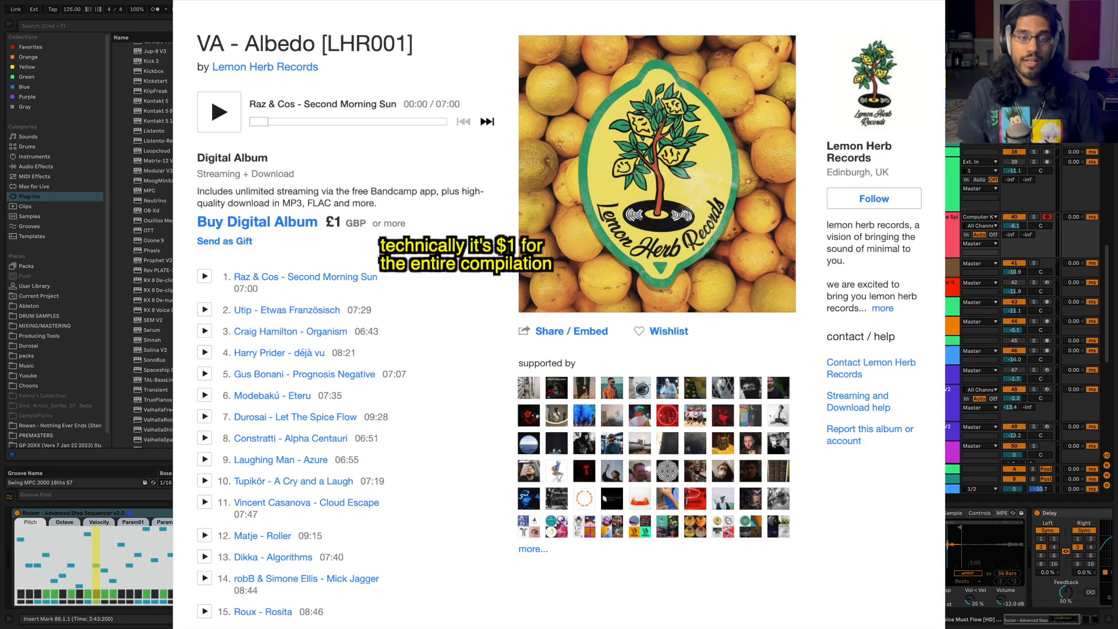
# View the device chains of the vocal track and track 40 Dune, and mark position 85.1.1 below the first vocal clip.
pyautogui.click(926, 169)
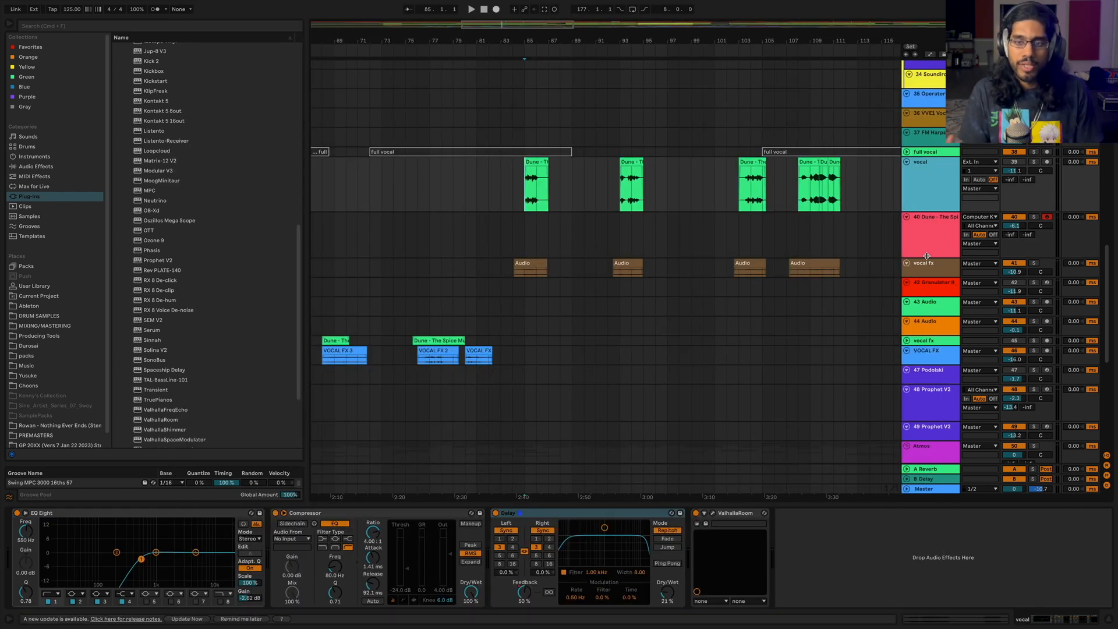
pyautogui.click(928, 237)
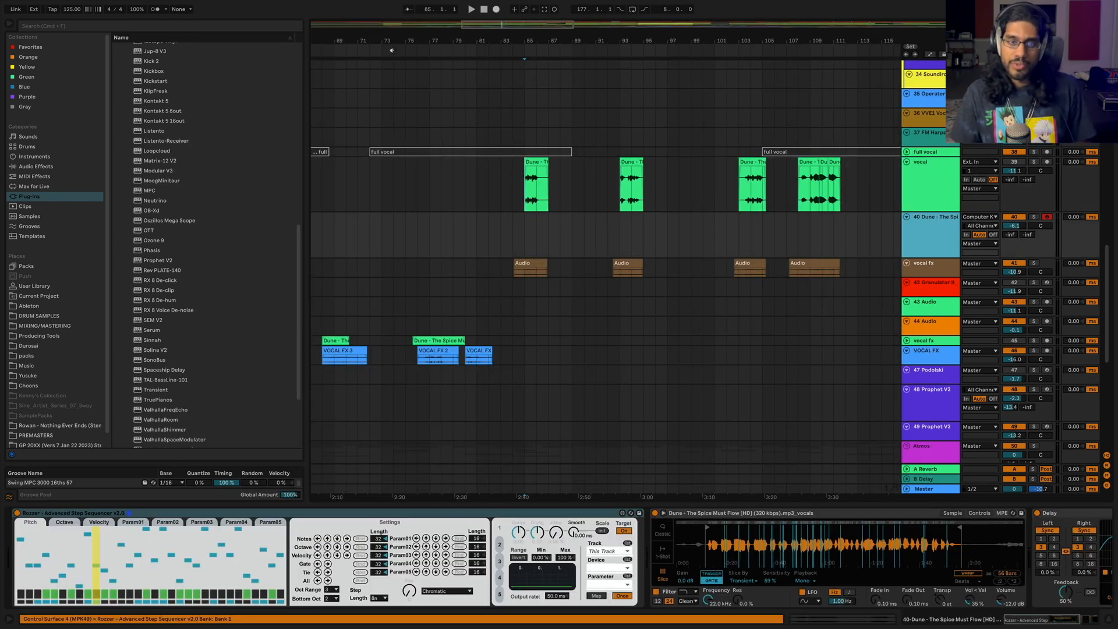
pyautogui.moveTo(503, 24); pyautogui.dragTo(504, 18)
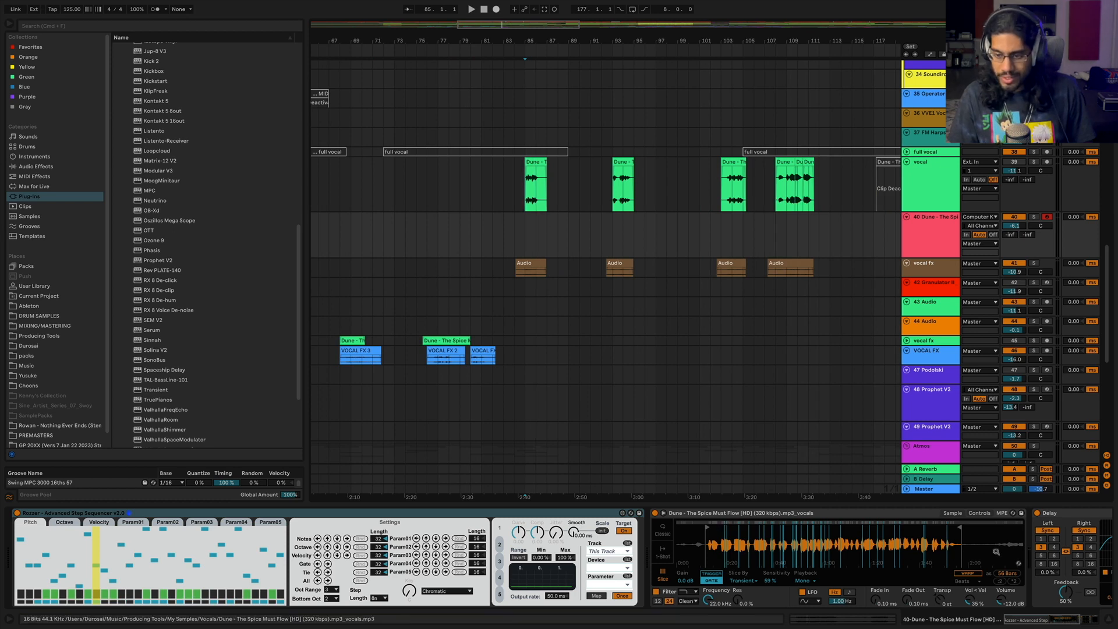
pyautogui.click(536, 208)
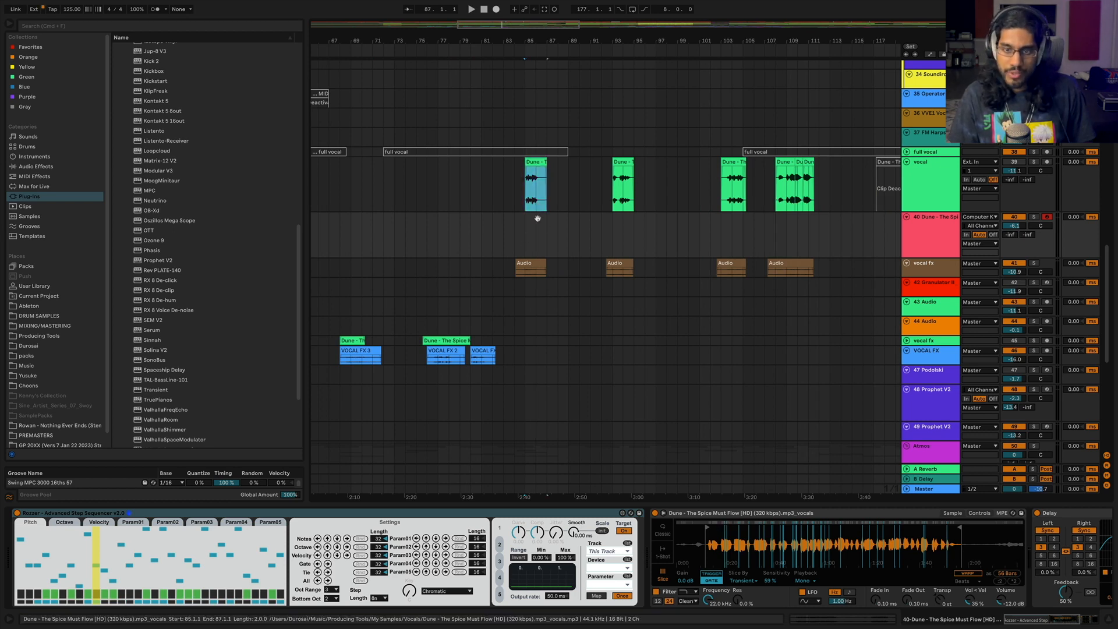
pyautogui.moveTo(537, 218); pyautogui.dragTo(539, 254)
pyautogui.click(558, 347)
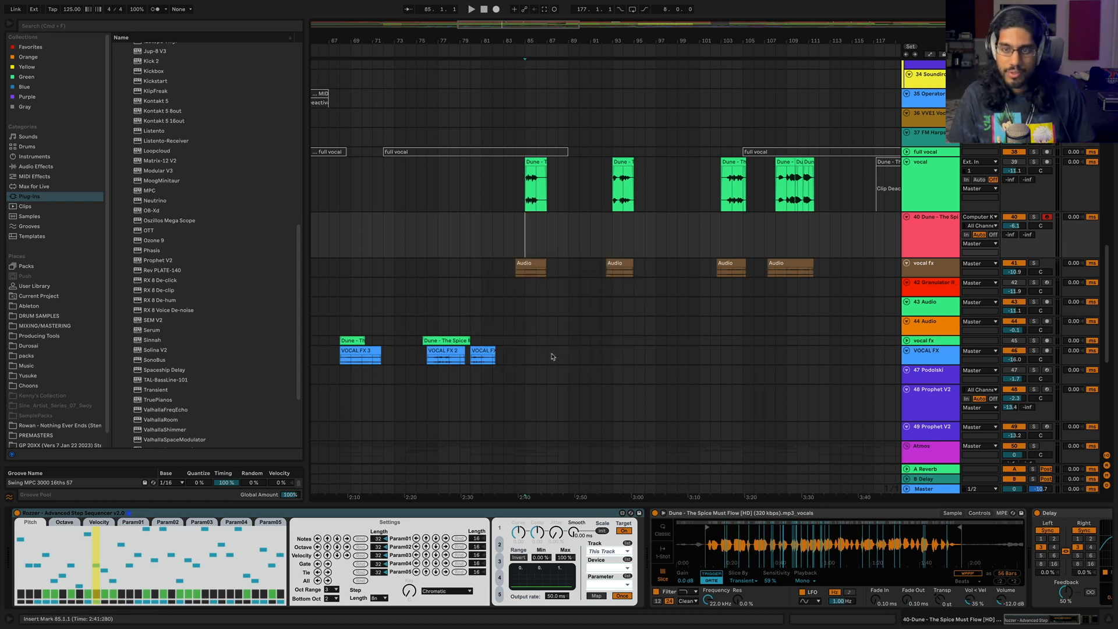
# Insert an audio track below the vocal track, copy the first vocal clip onto it, and extend the copy's start back to about bar 65.
pyautogui.click(933, 178)
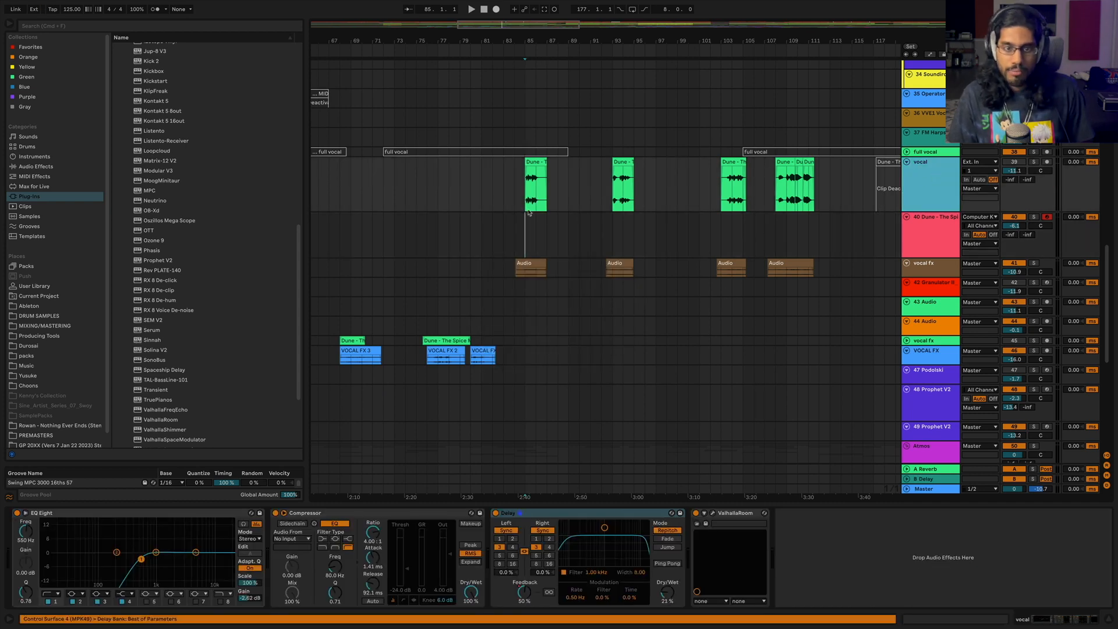
pyautogui.press('super+t')
pyautogui.moveTo(550, 167); pyautogui.dragTo(536, 233)
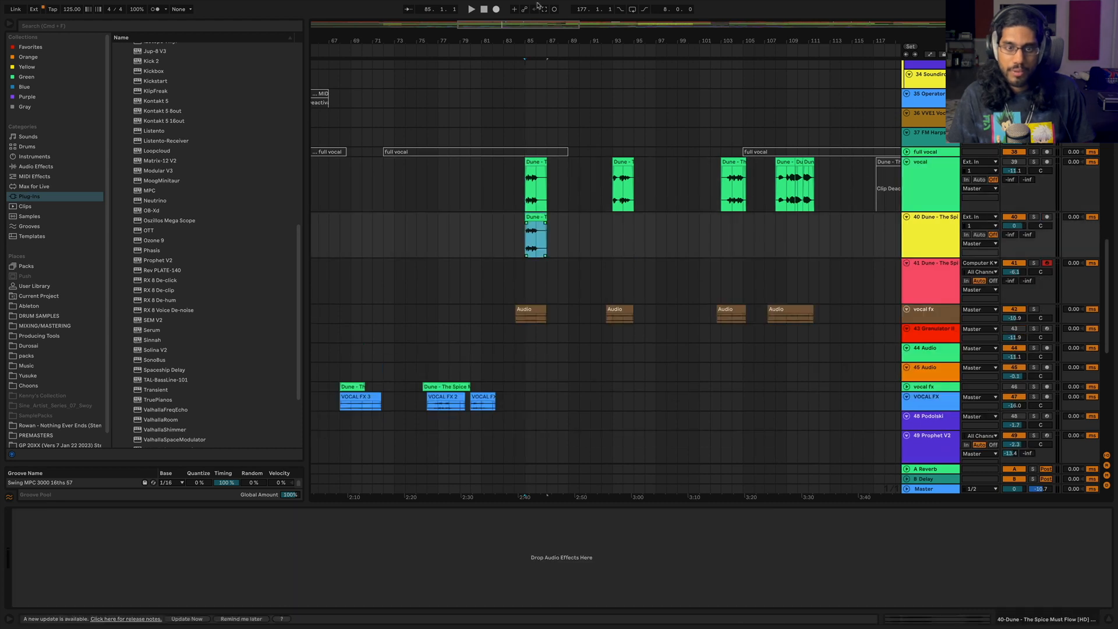
pyautogui.moveTo(510, 27); pyautogui.dragTo(511, 11)
pyautogui.moveTo(541, 218); pyautogui.dragTo(301, 220)
pyautogui.click(458, 238)
pyautogui.moveTo(467, 27); pyautogui.dragTo(469, 50)
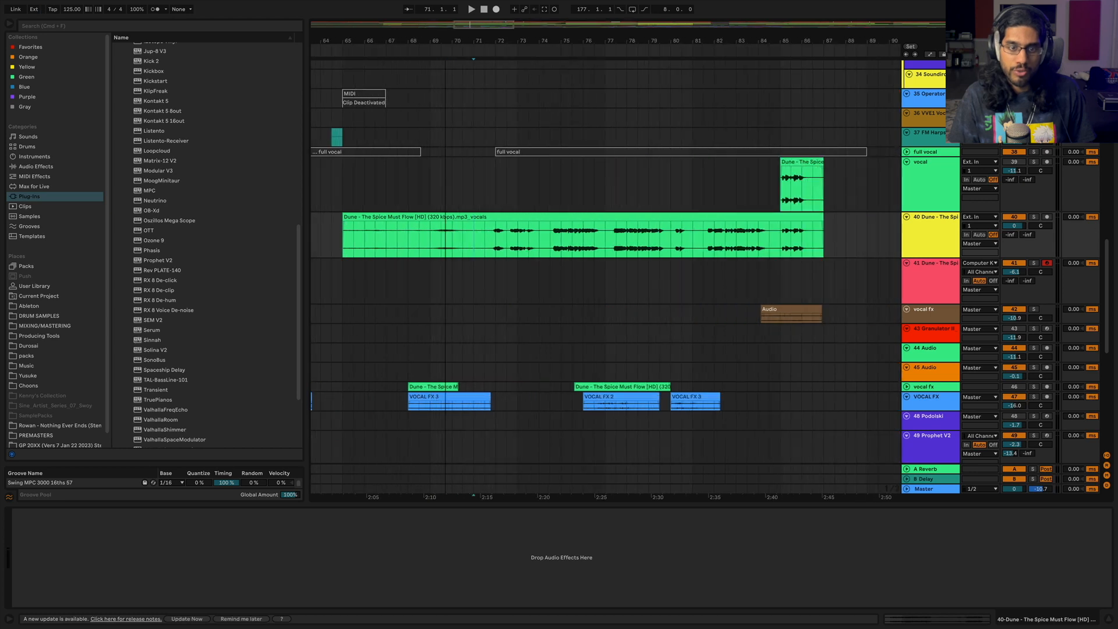
# Play the extended vocal clip soloed with its track volume at about -9.7 dB, and delete the temporary track.
pyautogui.press('space')
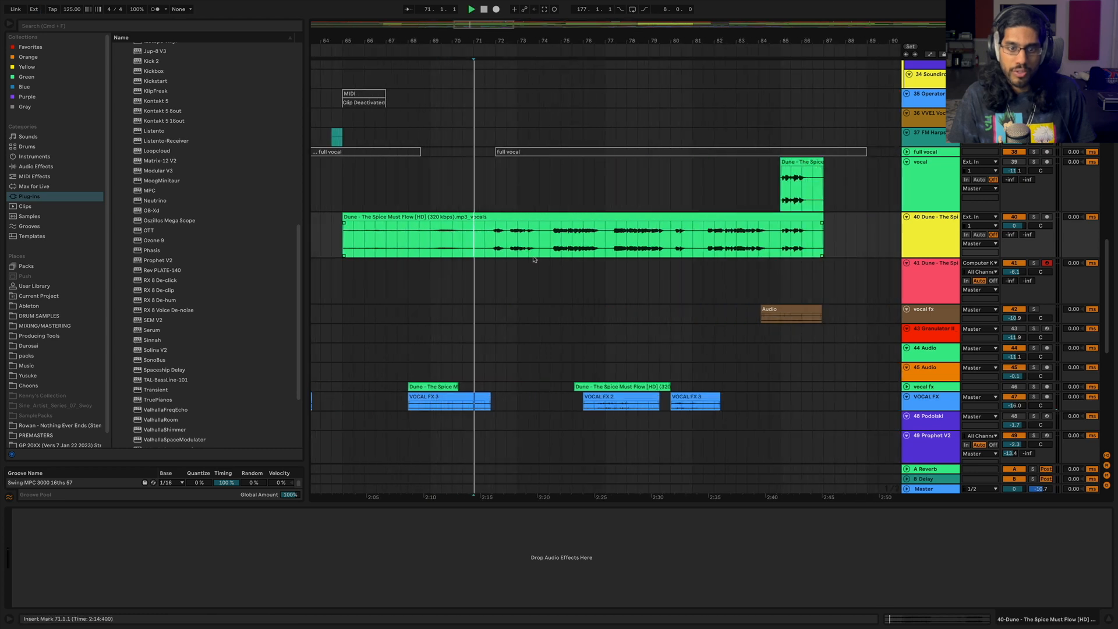
pyautogui.click(1033, 217)
pyautogui.moveTo(1019, 224); pyautogui.dragTo(1019, 237)
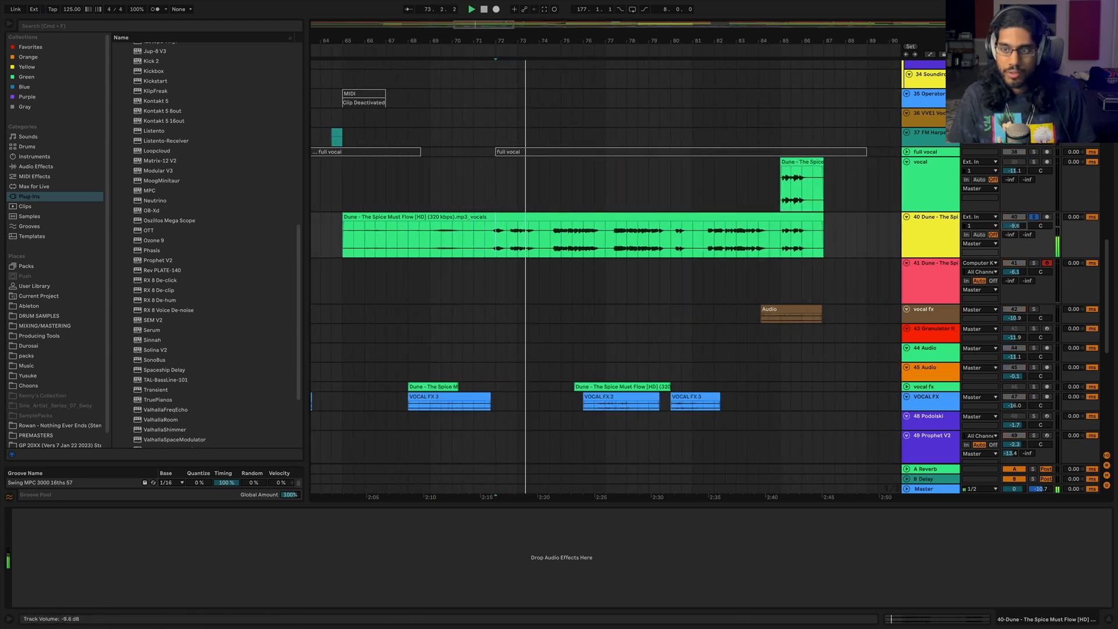
pyautogui.click(557, 248)
pyautogui.moveTo(706, 41); pyautogui.dragTo(599, 17)
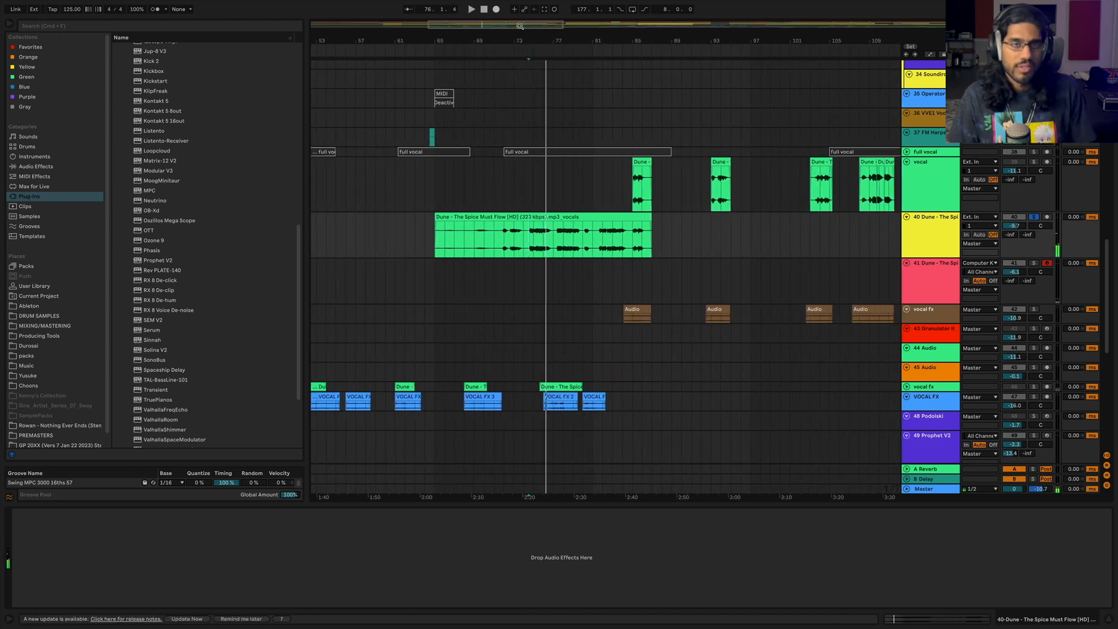
pyautogui.click(932, 238)
pyautogui.press('Delete')
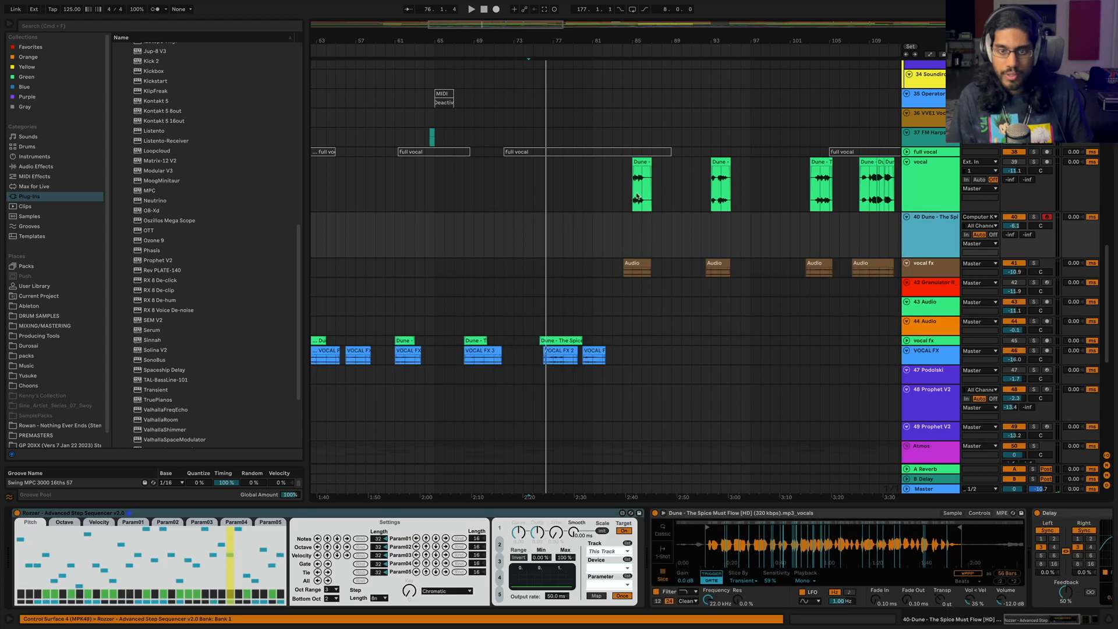
# Play the arrangement from the start of the first vocal clip at 85.1.1.
pyautogui.click(634, 202)
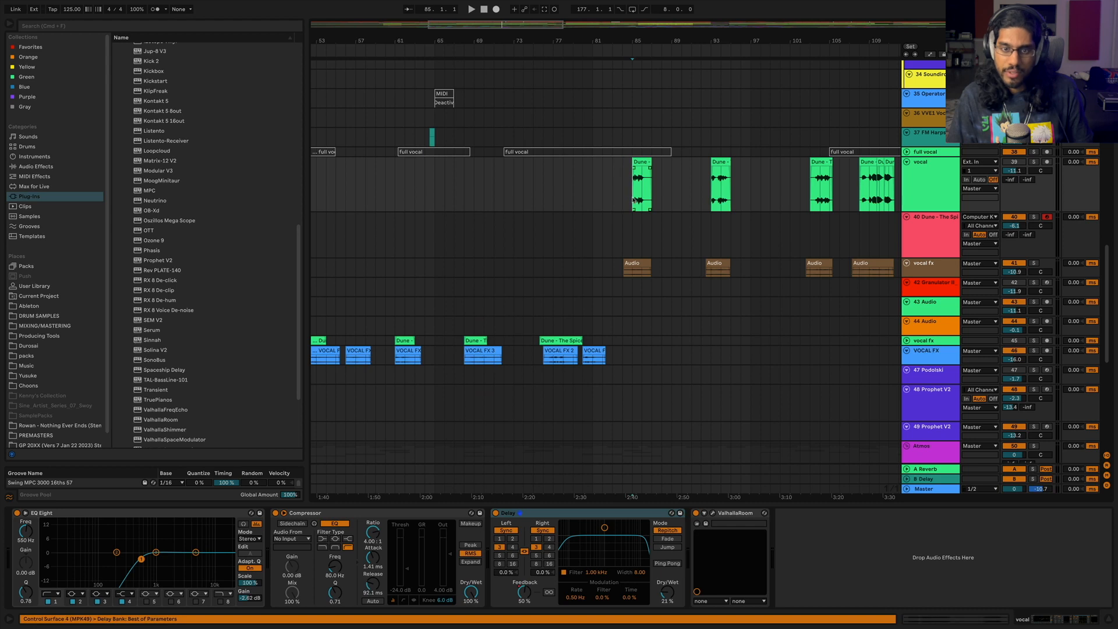
pyautogui.press('space')
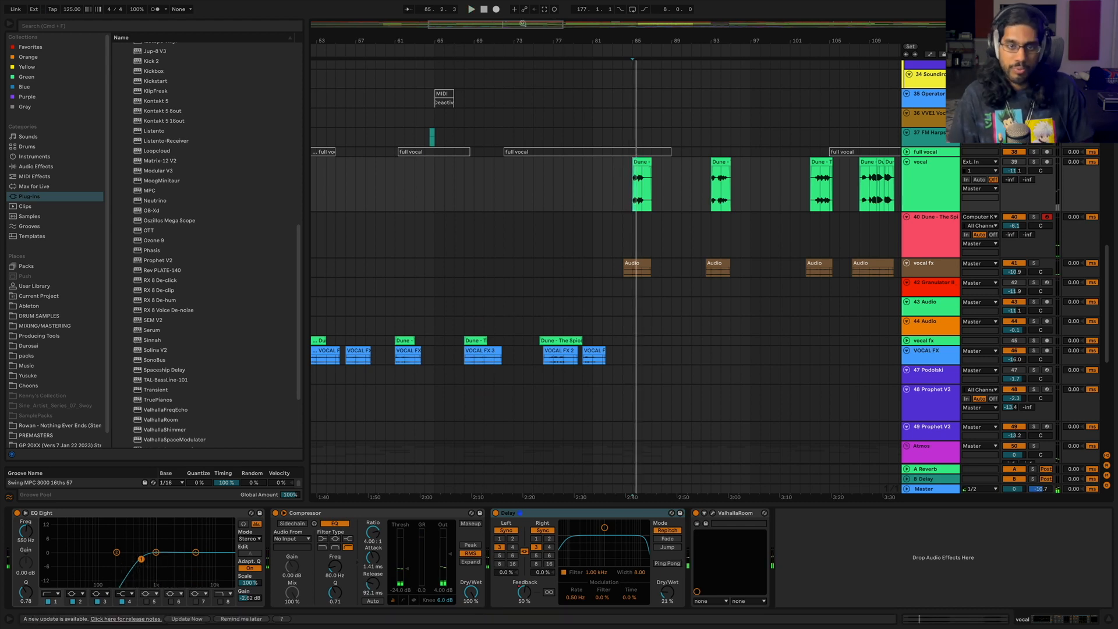
pyautogui.press('space')
pyautogui.moveTo(522, 24); pyautogui.dragTo(522, 10)
pyautogui.press('space')
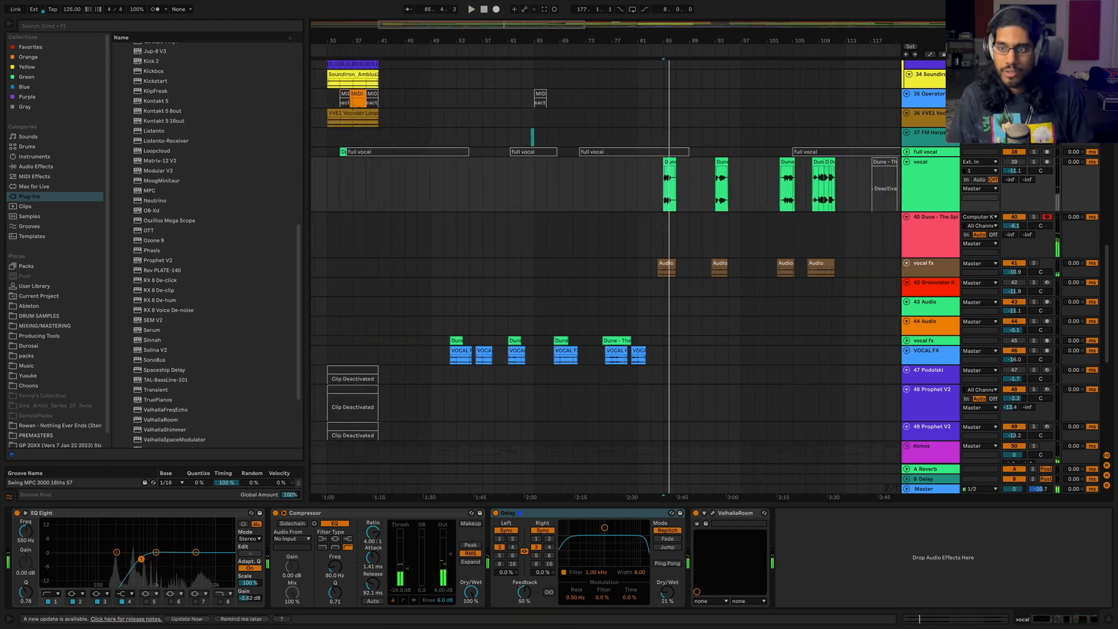
# Compare the vocal track with the Dune sampler track by switching them off and on around playback.
pyautogui.click(1014, 162)
pyautogui.click(1014, 218)
pyautogui.press('space')
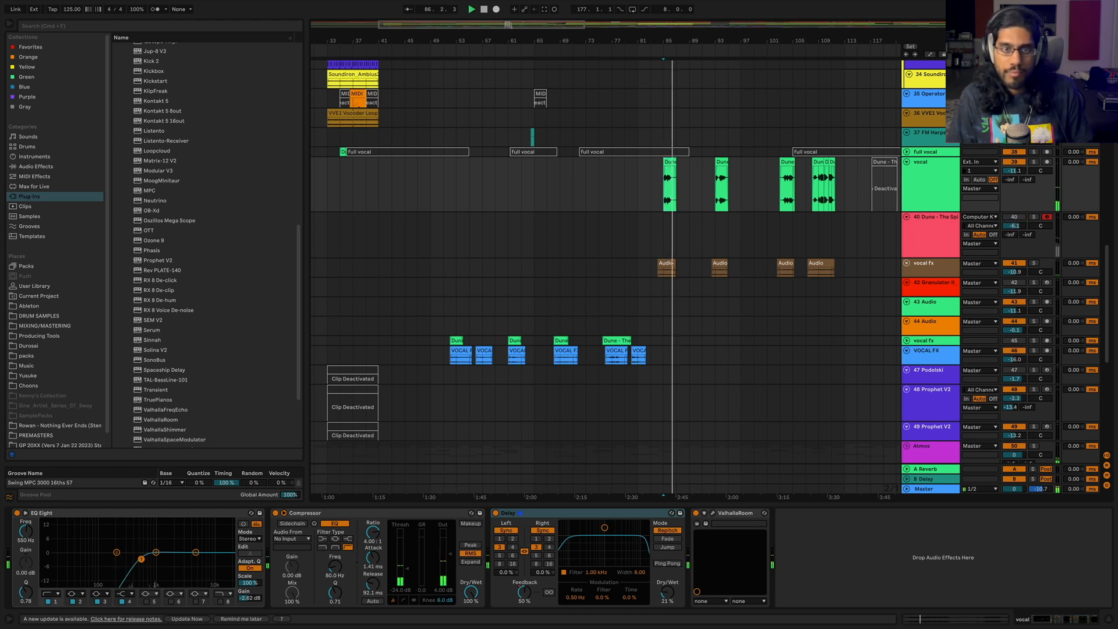
pyautogui.moveTo(475, 29); pyautogui.dragTo(557, 28)
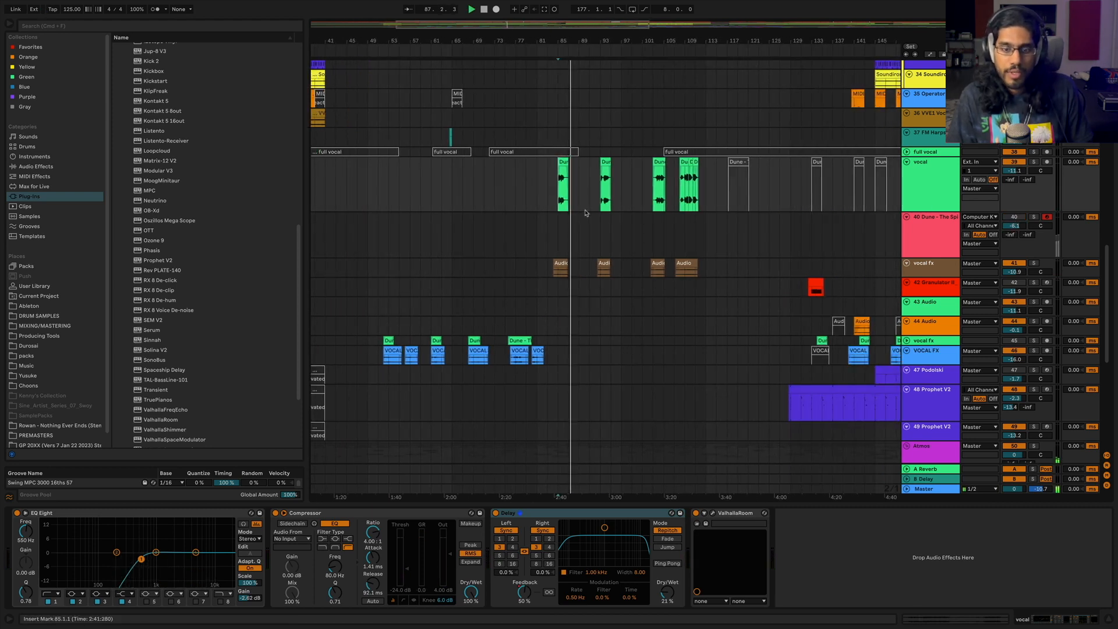
pyautogui.press('space')
# Show the device chain of track 40 Dune, and select its Simpler device holding the Dune vocal sample.
pyautogui.click(928, 233)
pyautogui.click(925, 198)
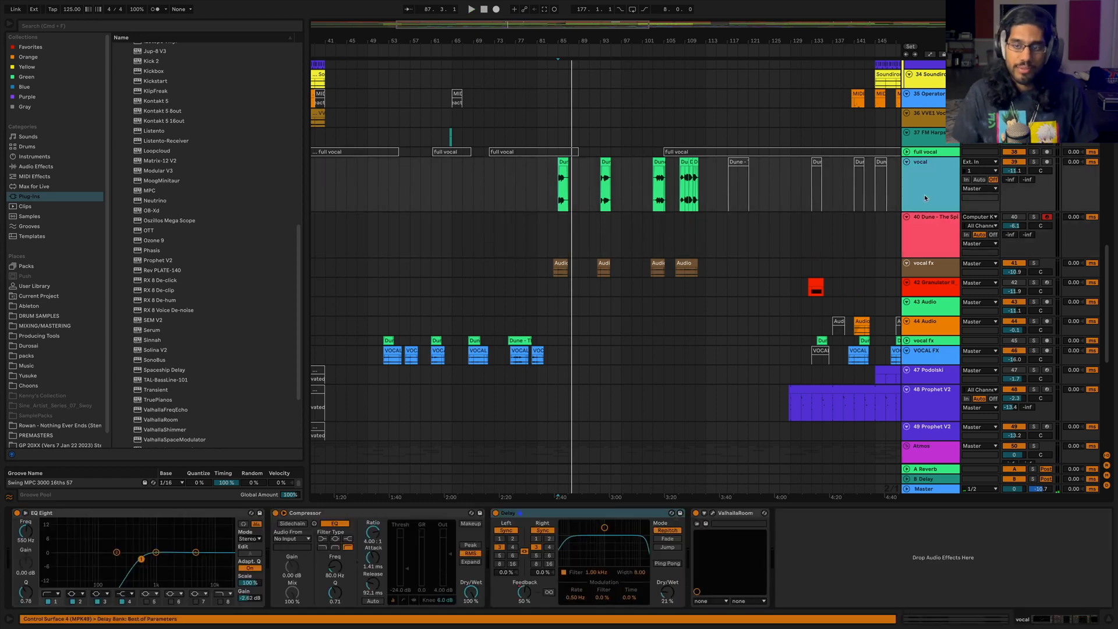
pyautogui.click(926, 228)
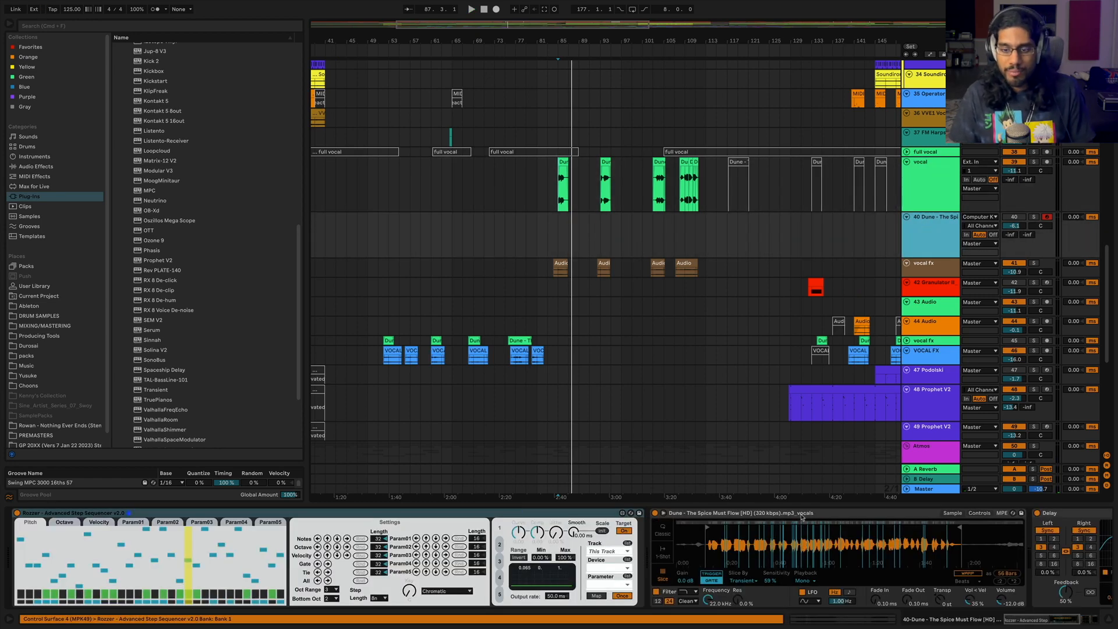
pyautogui.click(802, 515)
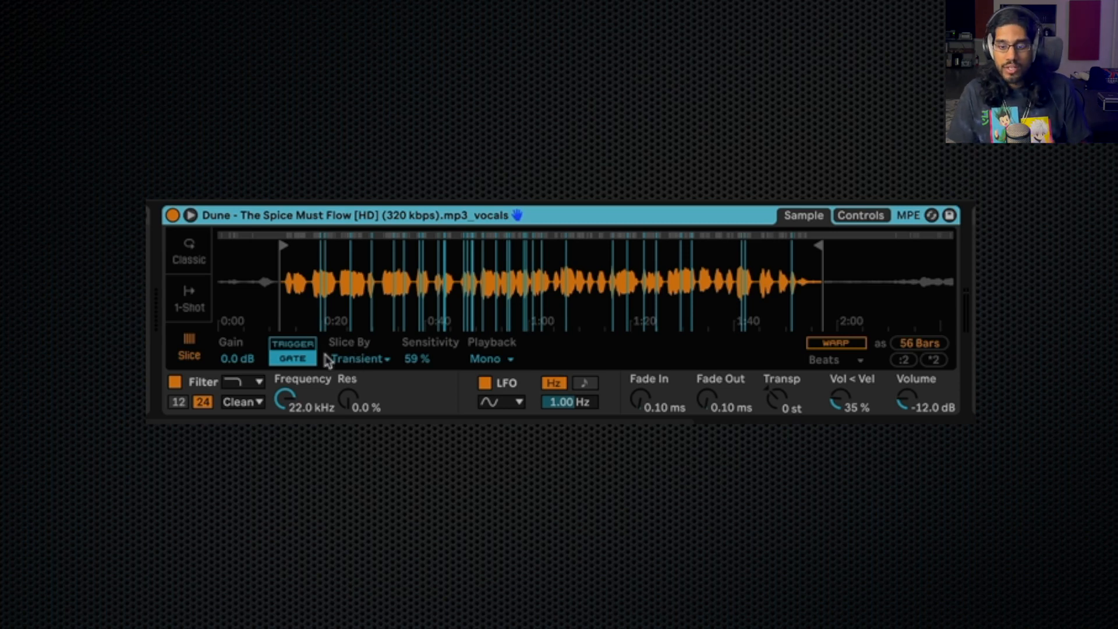
# Examine the slice markers across the Simpler's vocal waveform with Slice By kept on Transient.
pyautogui.click(365, 356)
pyautogui.click(365, 356)
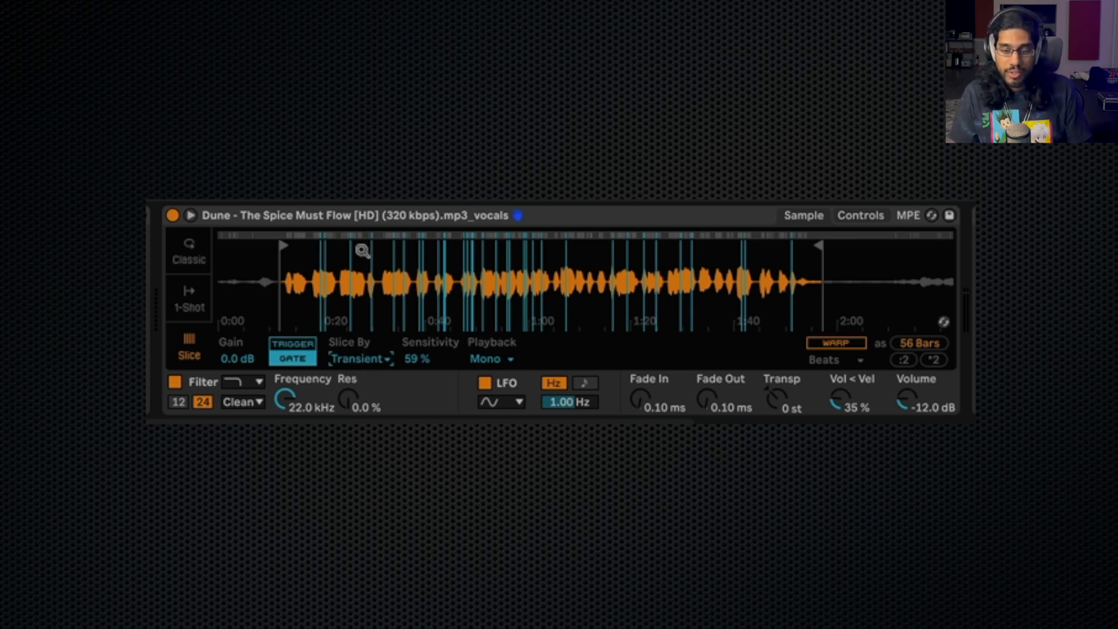
pyautogui.moveTo(364, 252); pyautogui.dragTo(432, 252)
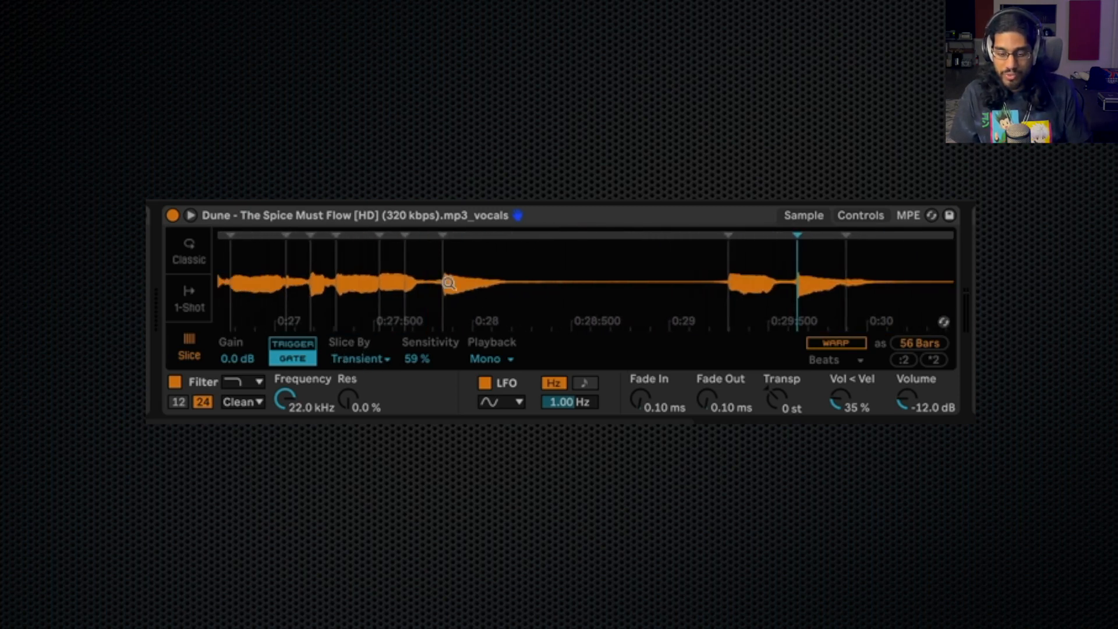
pyautogui.moveTo(326, 284); pyautogui.dragTo(400, 285)
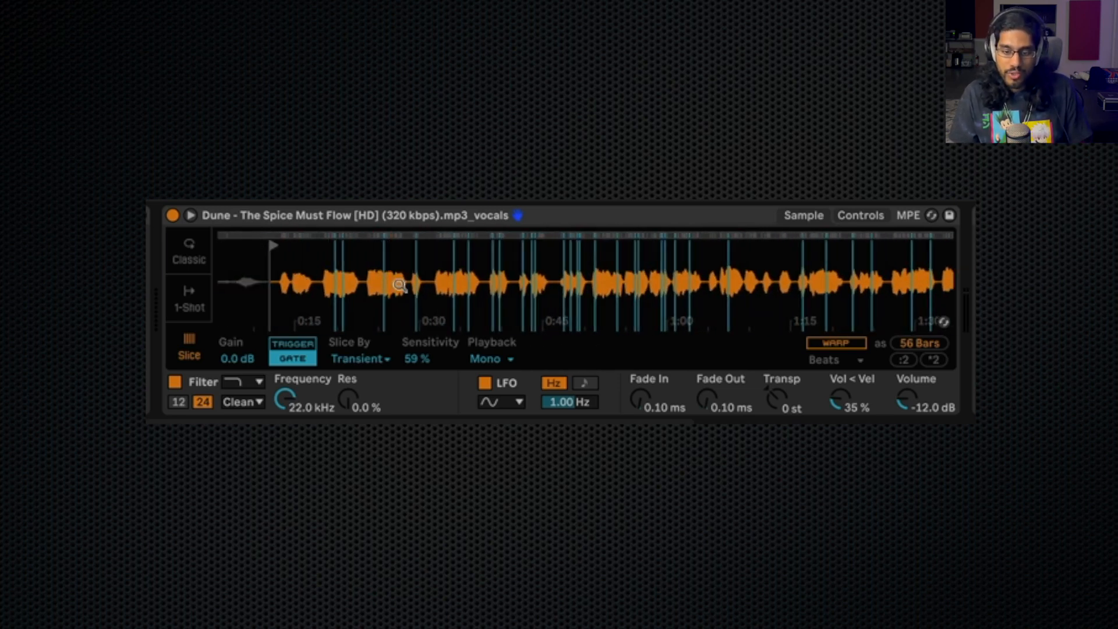
pyautogui.click(417, 361)
pyautogui.moveTo(416, 282); pyautogui.dragTo(303, 281)
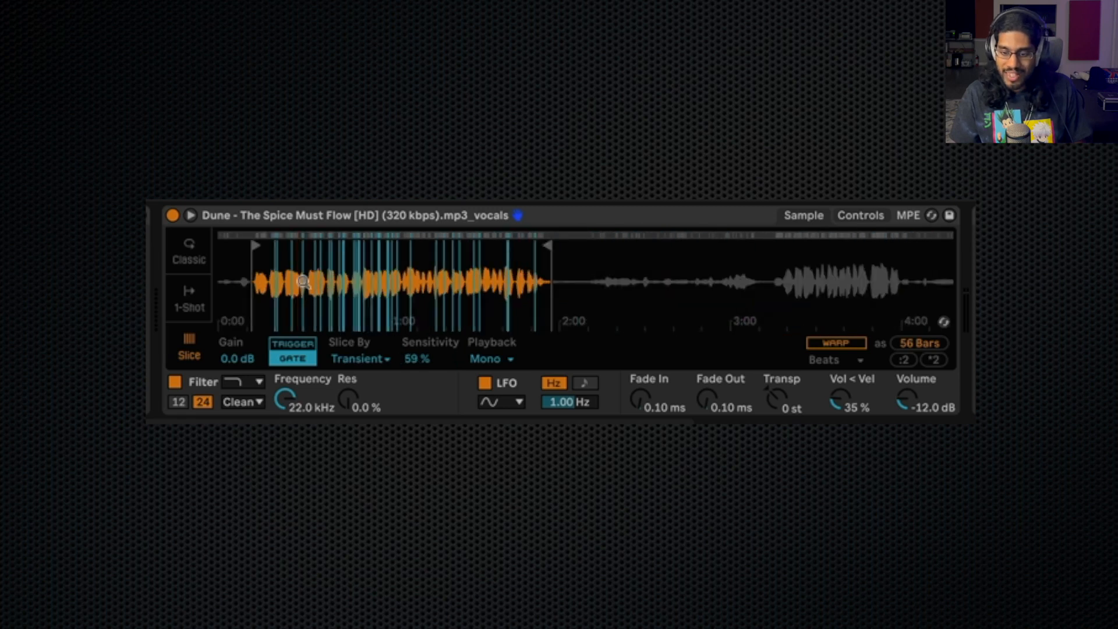
# Raise the Simpler's slice Sensitivity to 83%, and return it to 59%.
pyautogui.moveTo(414, 358); pyautogui.dragTo(413, 330)
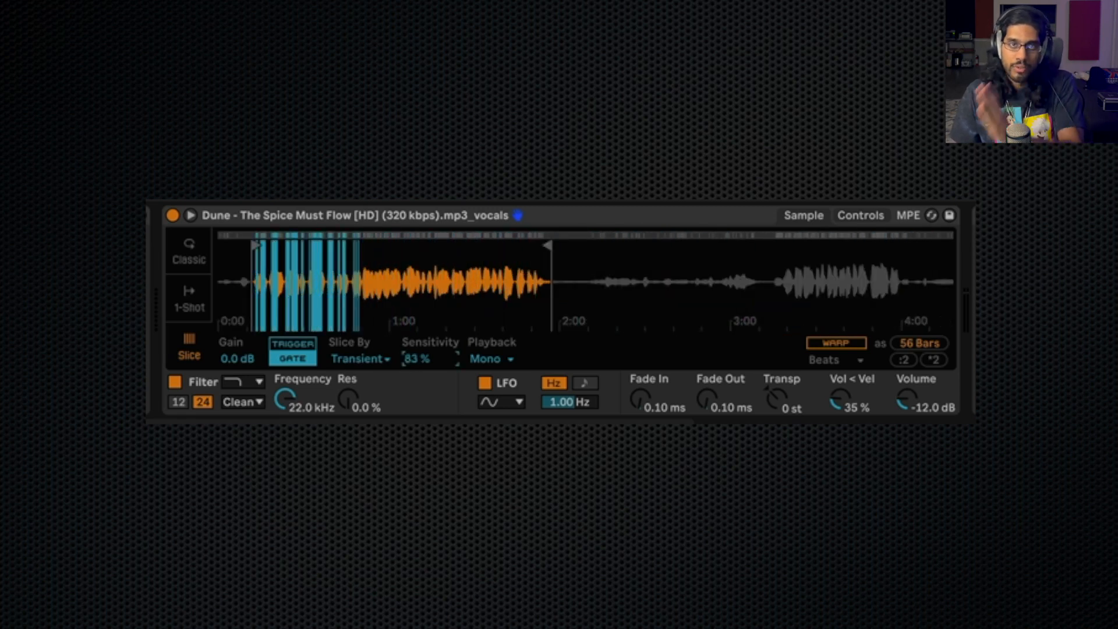
pyautogui.moveTo(413, 329); pyautogui.dragTo(409, 376)
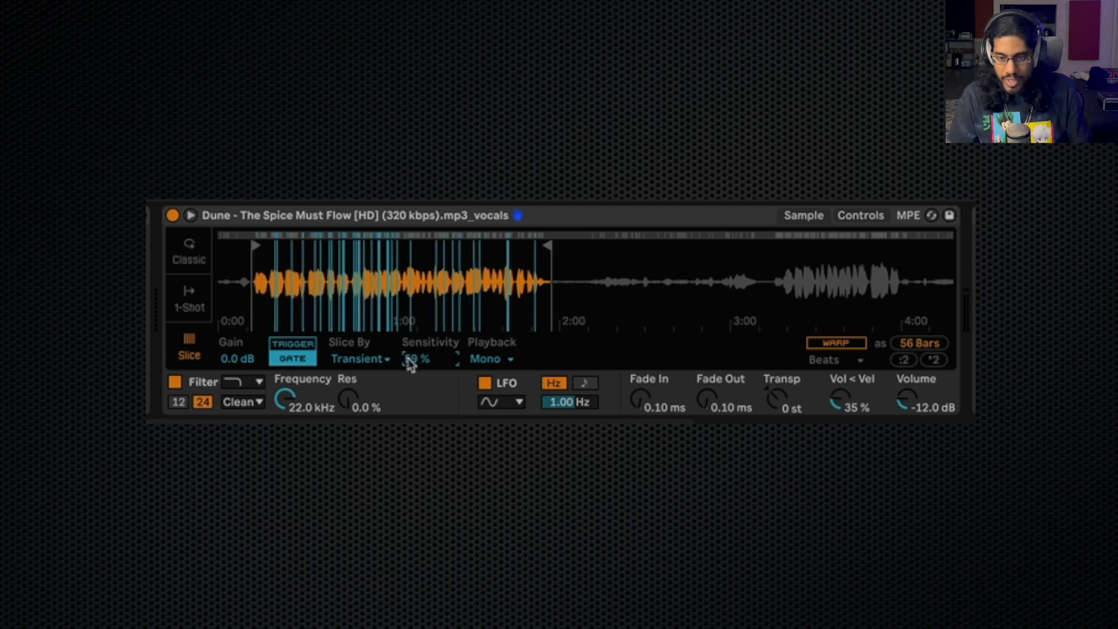
pyautogui.moveTo(355, 284)
pyautogui.mouseDown()
pyautogui.moveTo(387, 318)
pyautogui.moveTo(402, 310)
pyautogui.moveTo(371, 277)
pyautogui.mouseUp()
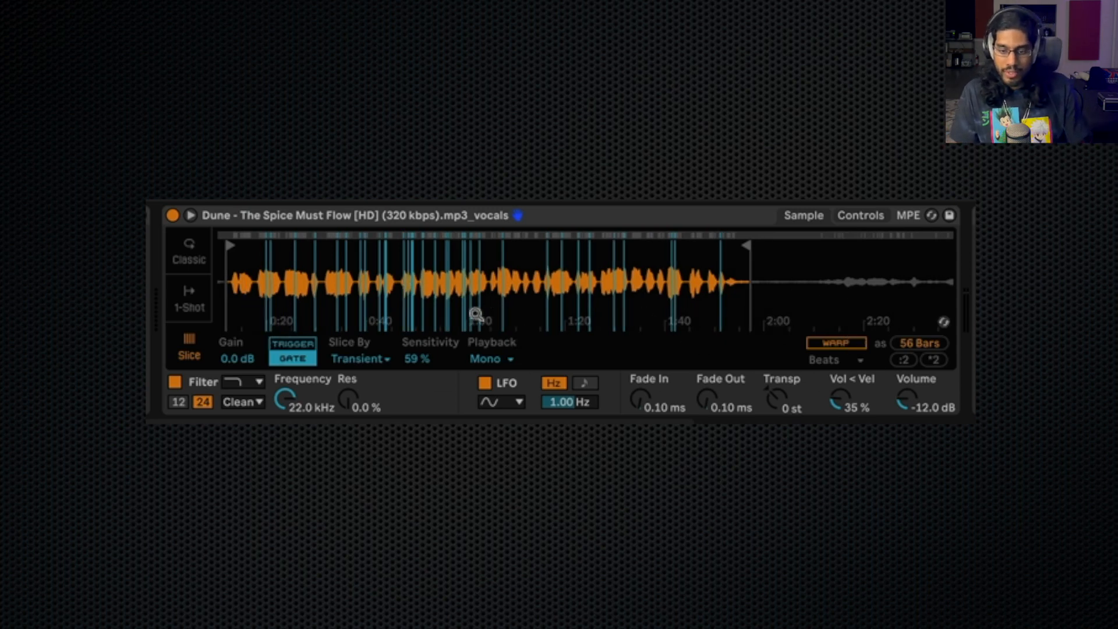
# Set the Simpler's Slice By mode to Beat, and review the Division options while keeping 1/4.
pyautogui.click(357, 359)
pyautogui.click(360, 393)
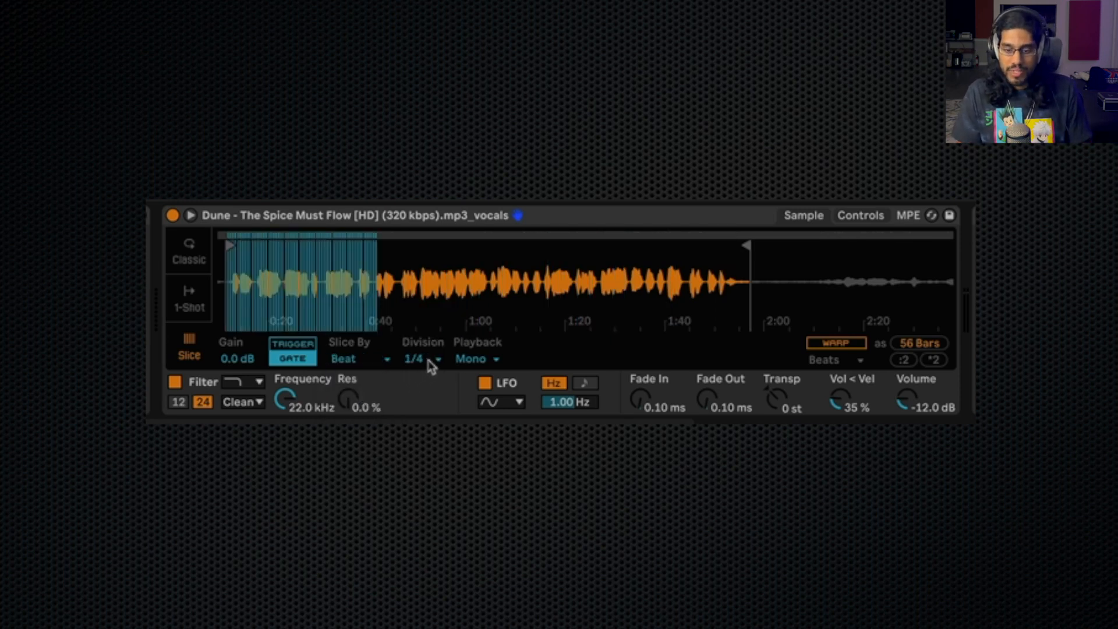
pyautogui.click(429, 360)
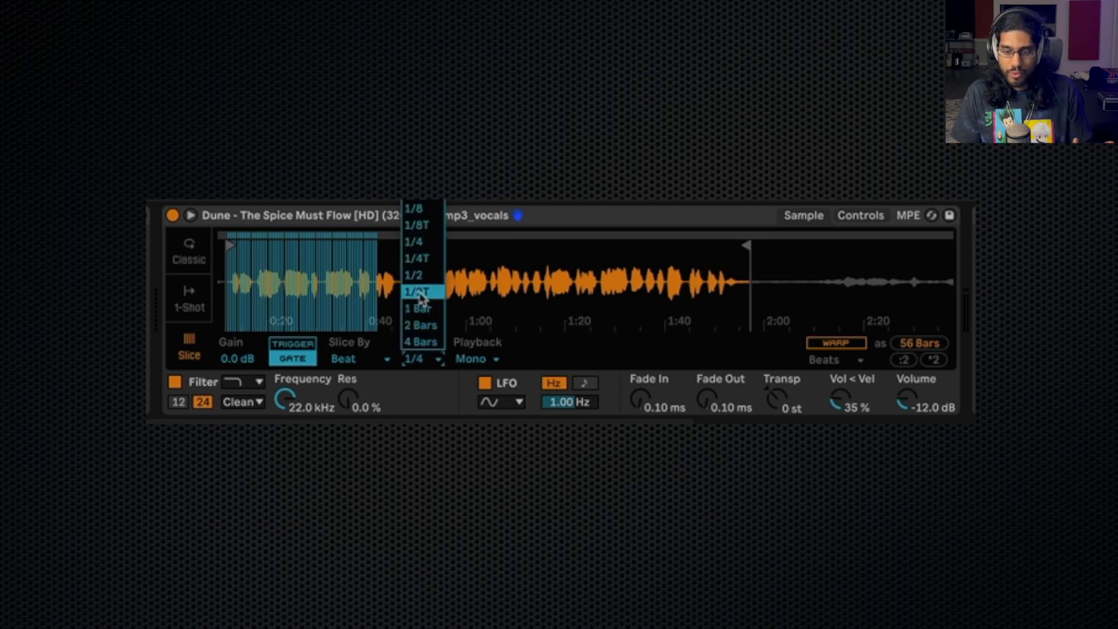
pyautogui.click(424, 406)
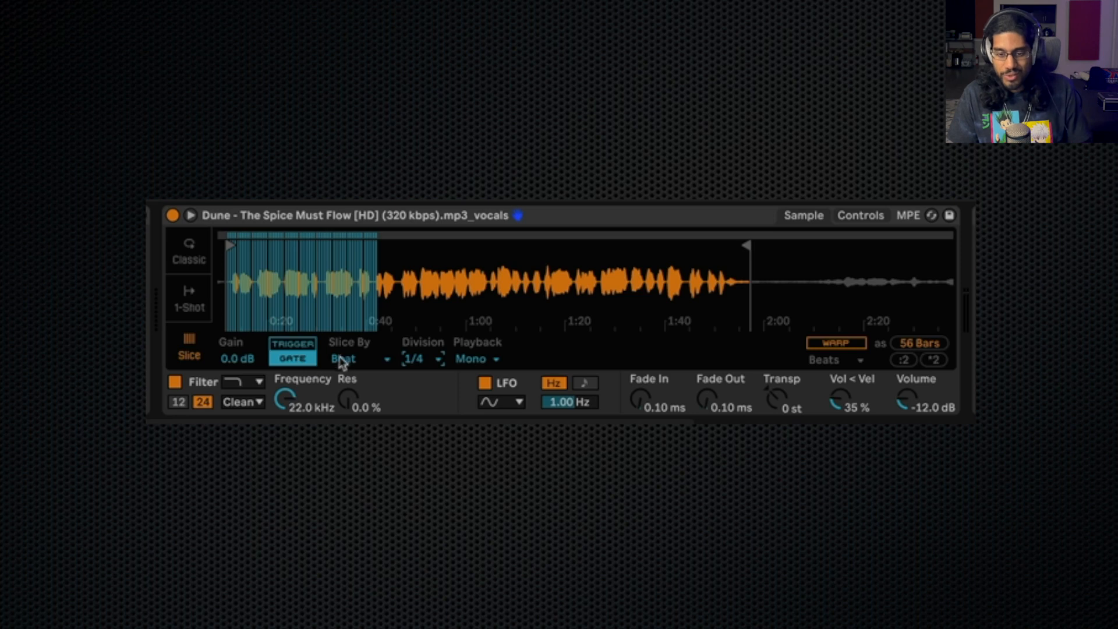
# Set the Simpler's Slice By mode to Region.
pyautogui.click(381, 359)
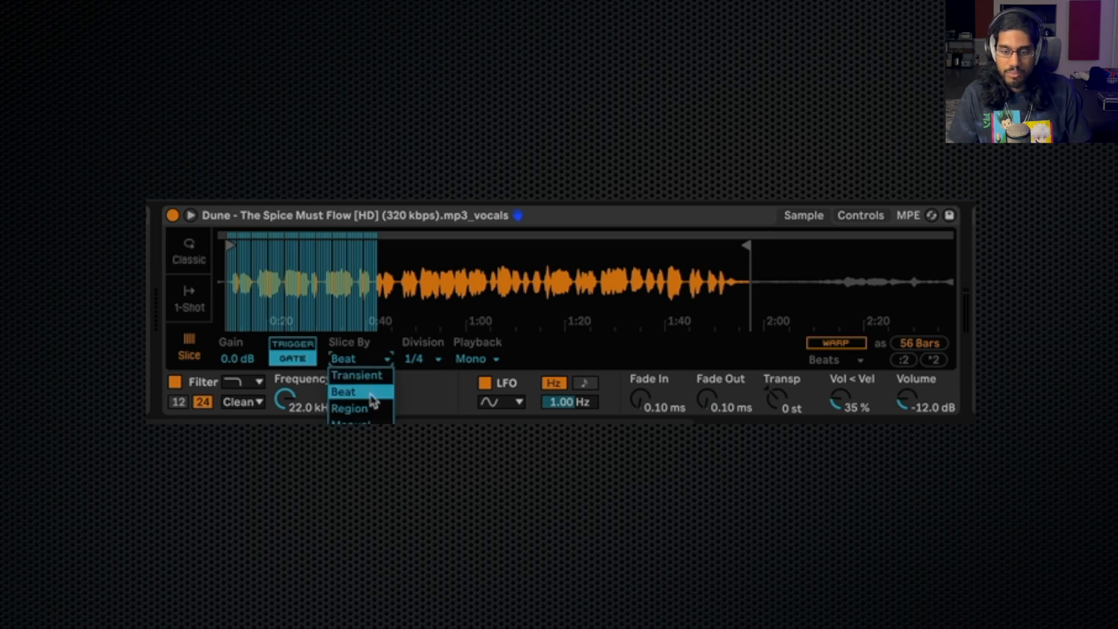
pyautogui.click(373, 410)
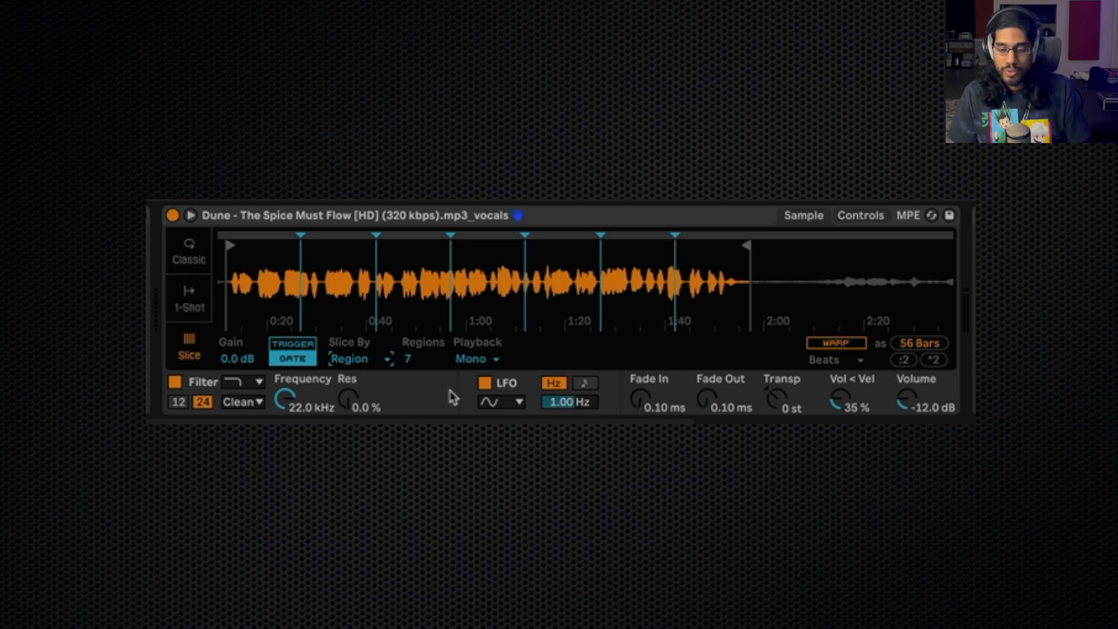
# Raise the Simpler's number of slice regions, reduce it to 2, and switch Slice By to Manual.
pyautogui.moveTo(406, 359); pyautogui.dragTo(407, 334)
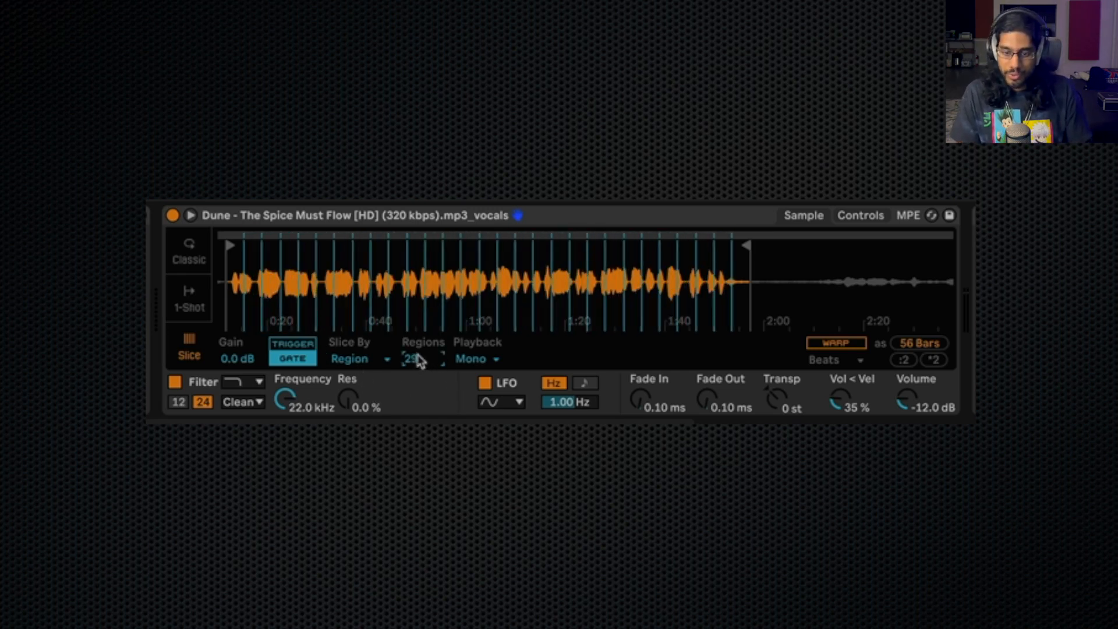
pyautogui.moveTo(406, 335); pyautogui.dragTo(281, 379)
pyautogui.click(356, 355)
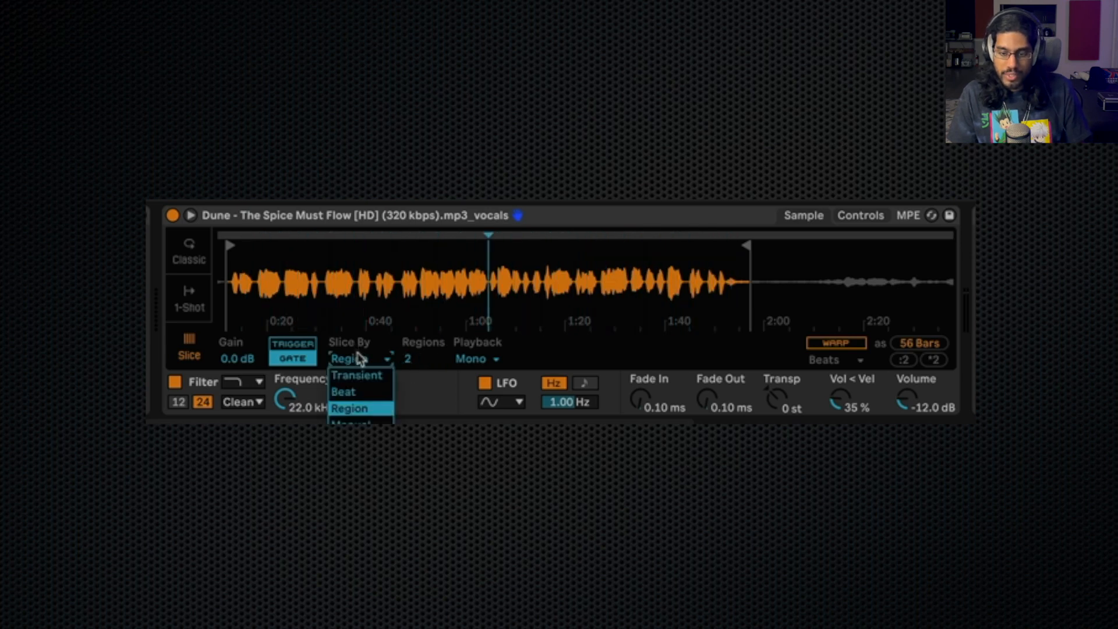
pyautogui.click(369, 421)
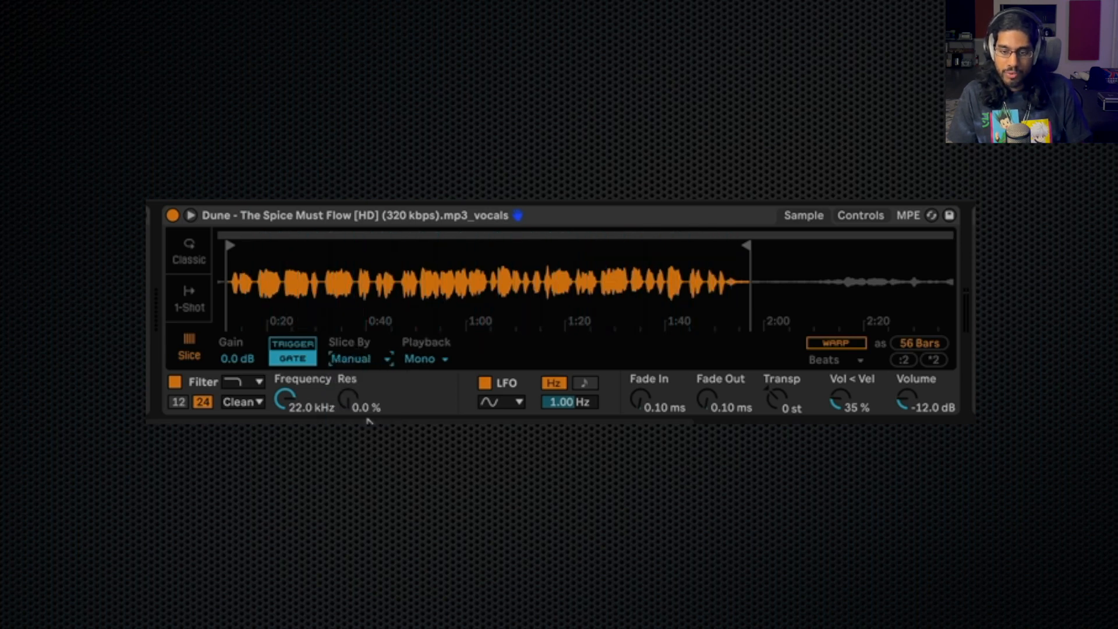
# Set the Simpler's Slice By mode back to Transient.
pyautogui.click(347, 357)
pyautogui.click(359, 377)
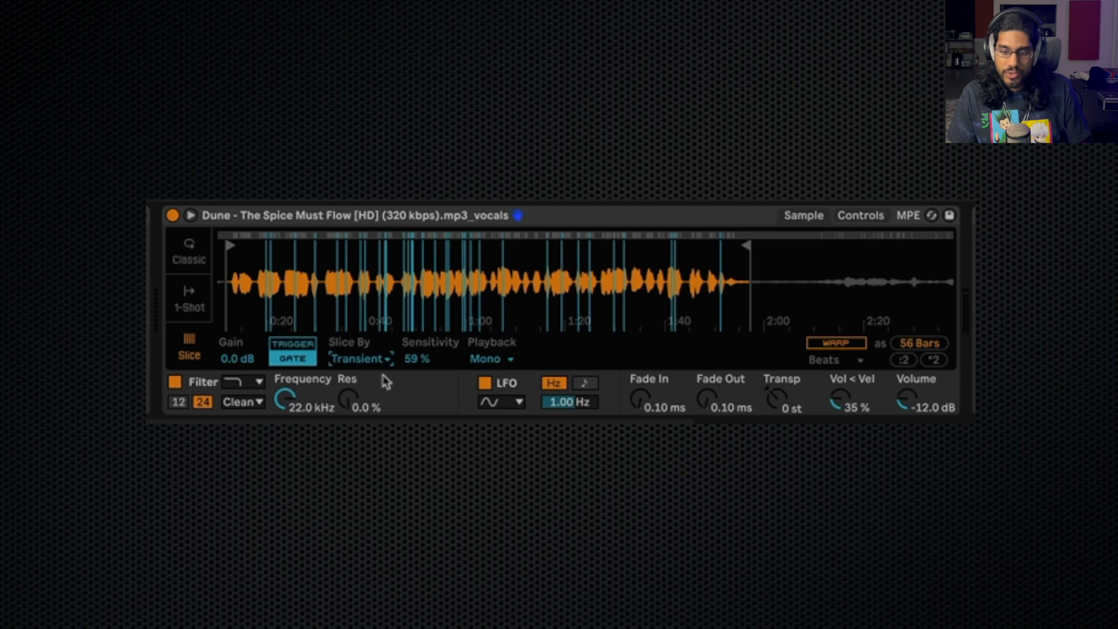
pyautogui.moveTo(391, 289); pyautogui.dragTo(348, 276)
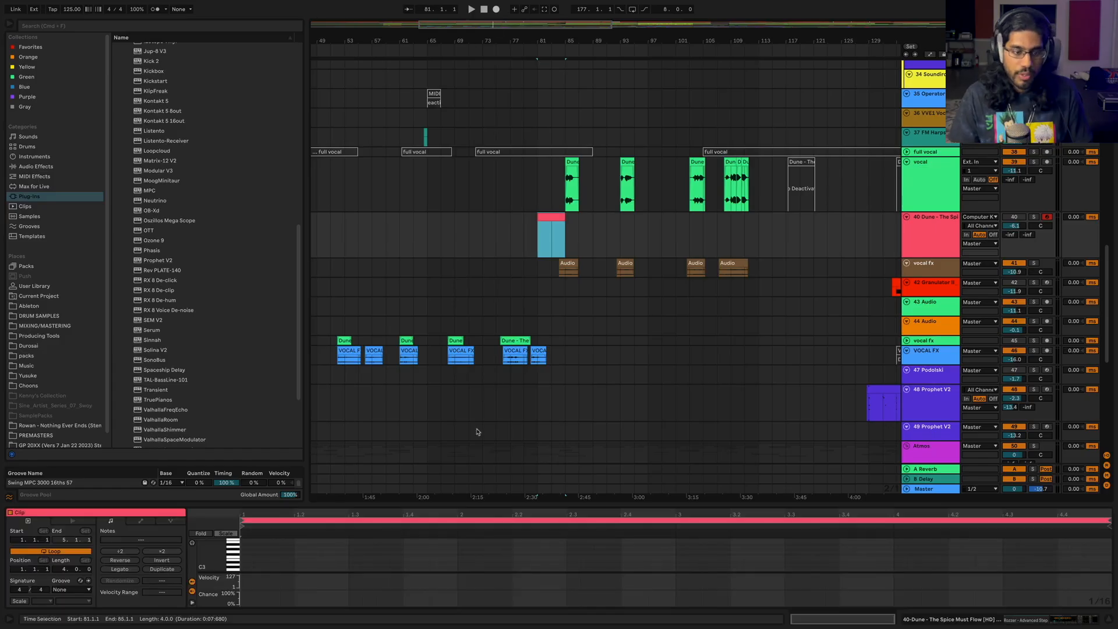
# Show the device chain of the 40-Dune track and audition several Simpler slices as notes.
pyautogui.moveTo(488, 504); pyautogui.dragTo(481, 198)
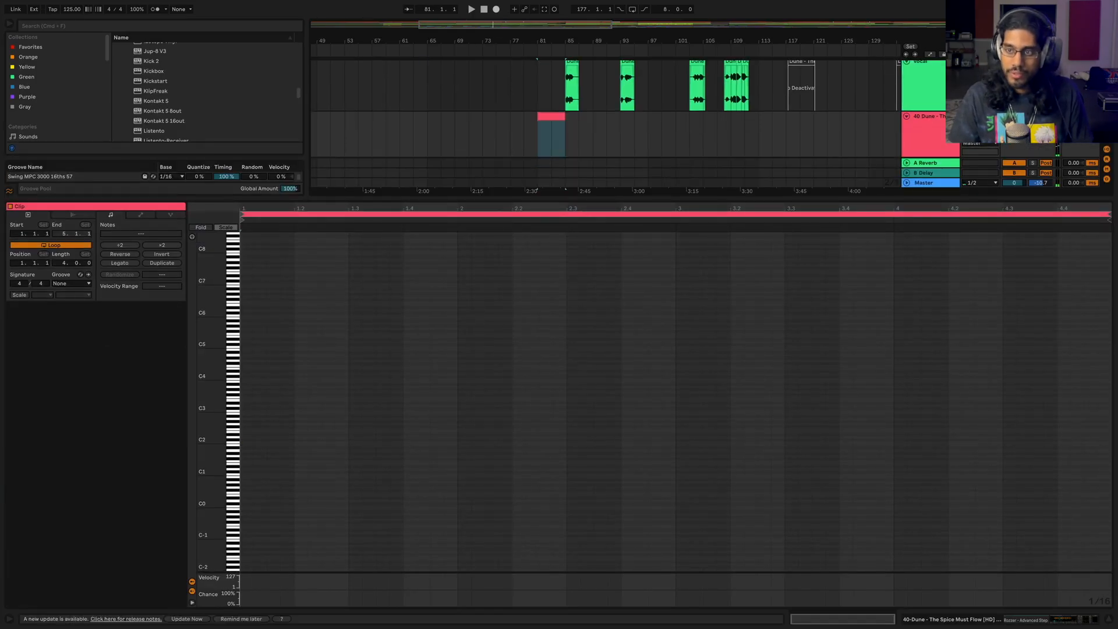
pyautogui.doubleClick(916, 138)
pyautogui.moveTo(783, 543); pyautogui.dragTo(834, 534)
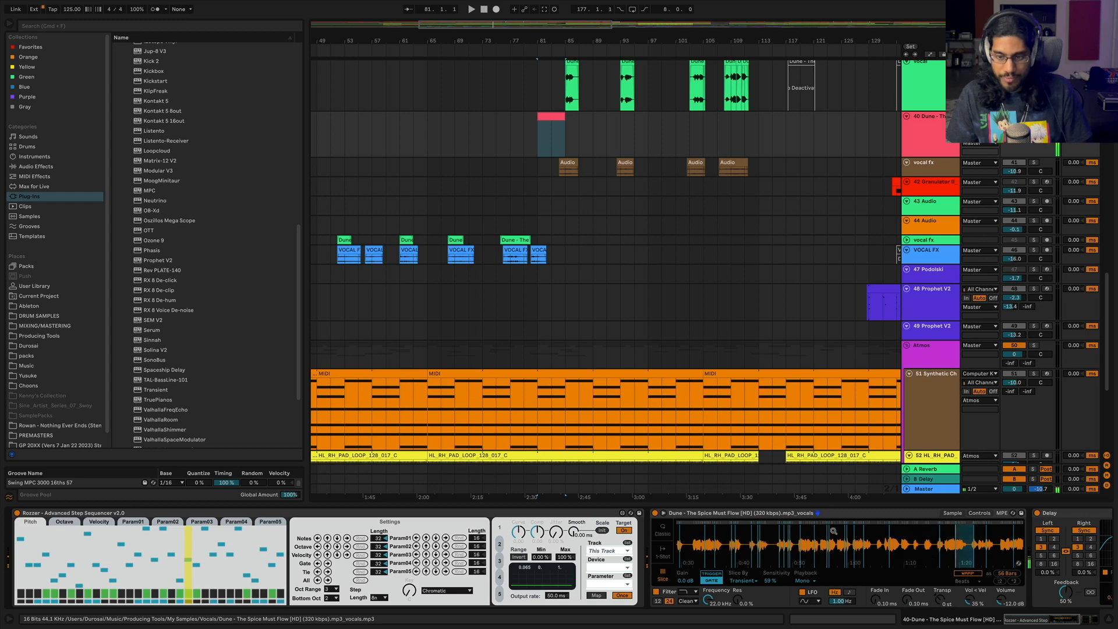
pyautogui.press('z')
pyautogui.press('g')
pyautogui.press('h')
pyautogui.press('j')
pyautogui.press('k')
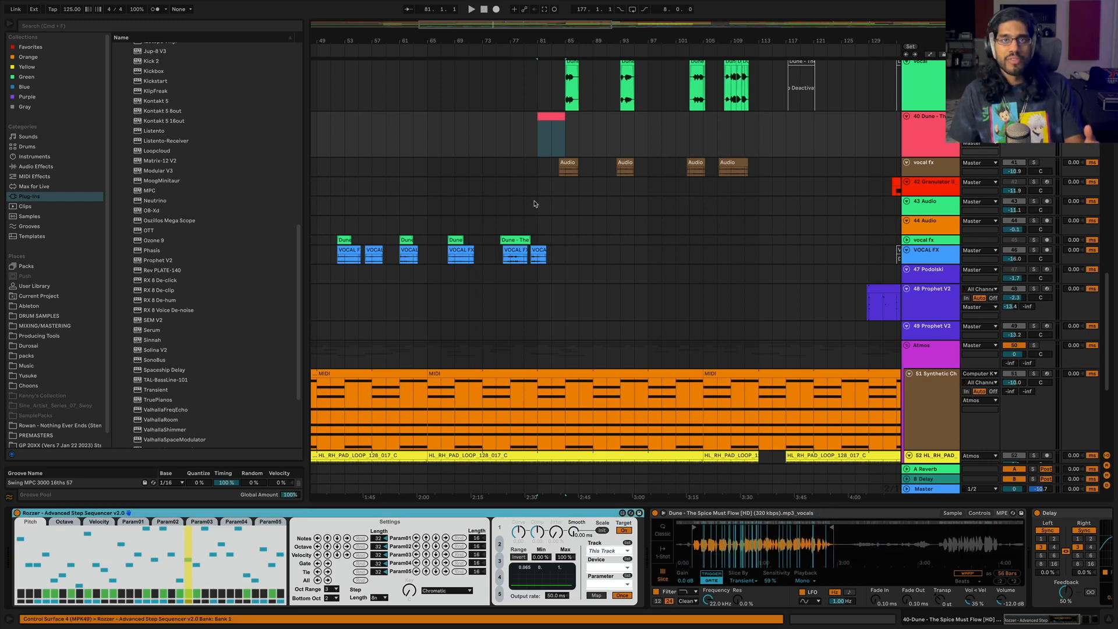
# Examine the step sequencer, Simpler and Delay in the Dune track's device chain.
pyautogui.doubleClick(548, 134)
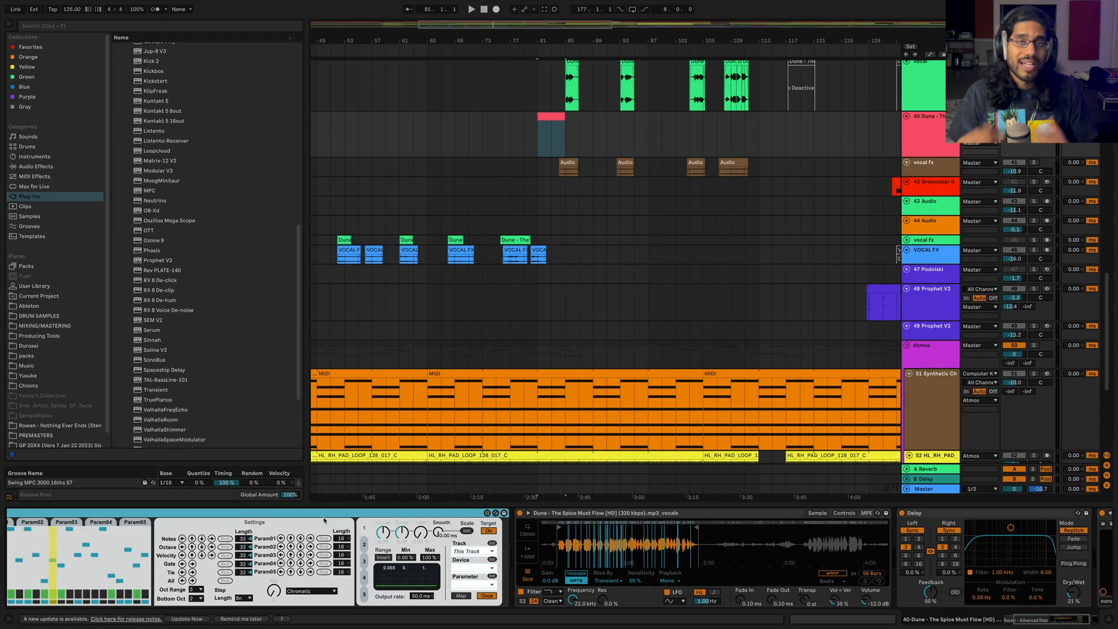
pyautogui.hscroll(-3, 323, 516)
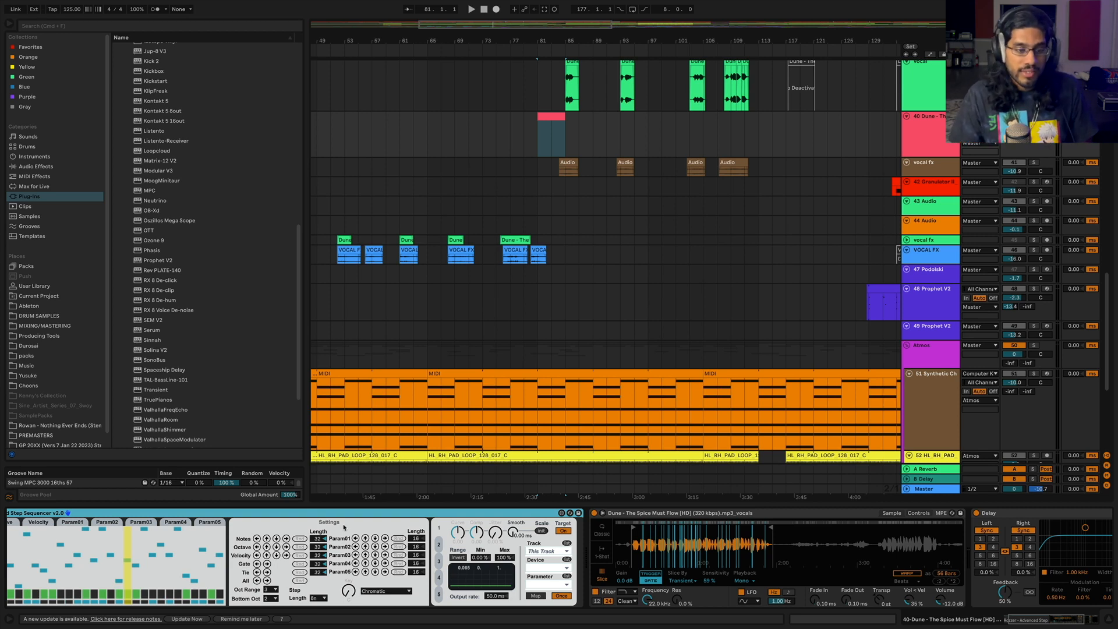
pyautogui.hscroll(-3, 144, 516)
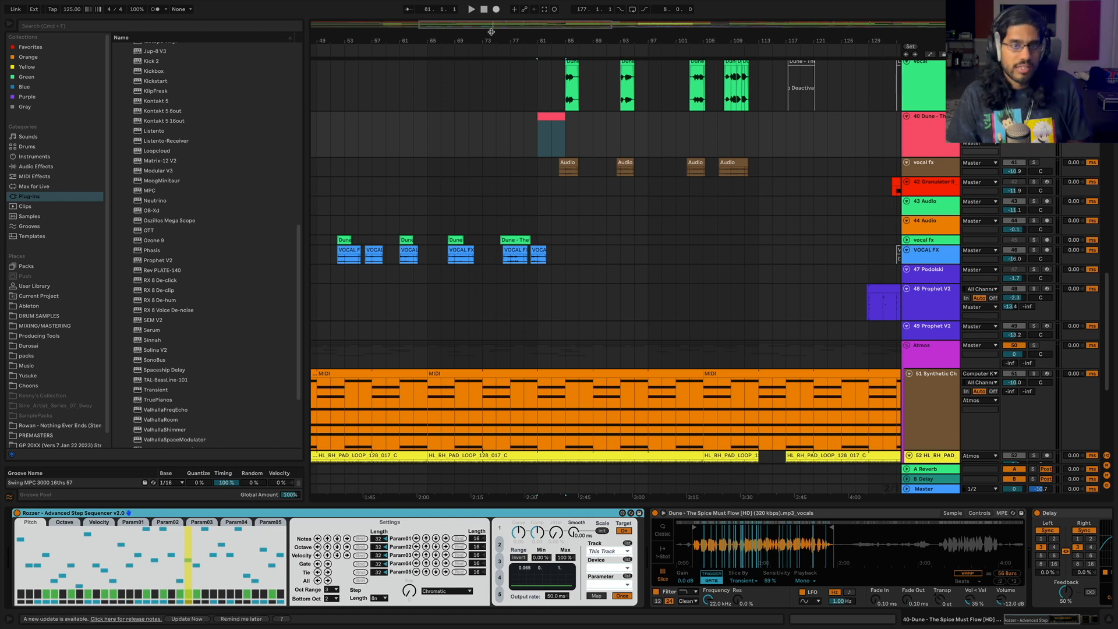
# Delete the MIDI clip at bars 81 to 85 on the Dune track and start playback.
pyautogui.moveTo(492, 29); pyautogui.dragTo(493, 47)
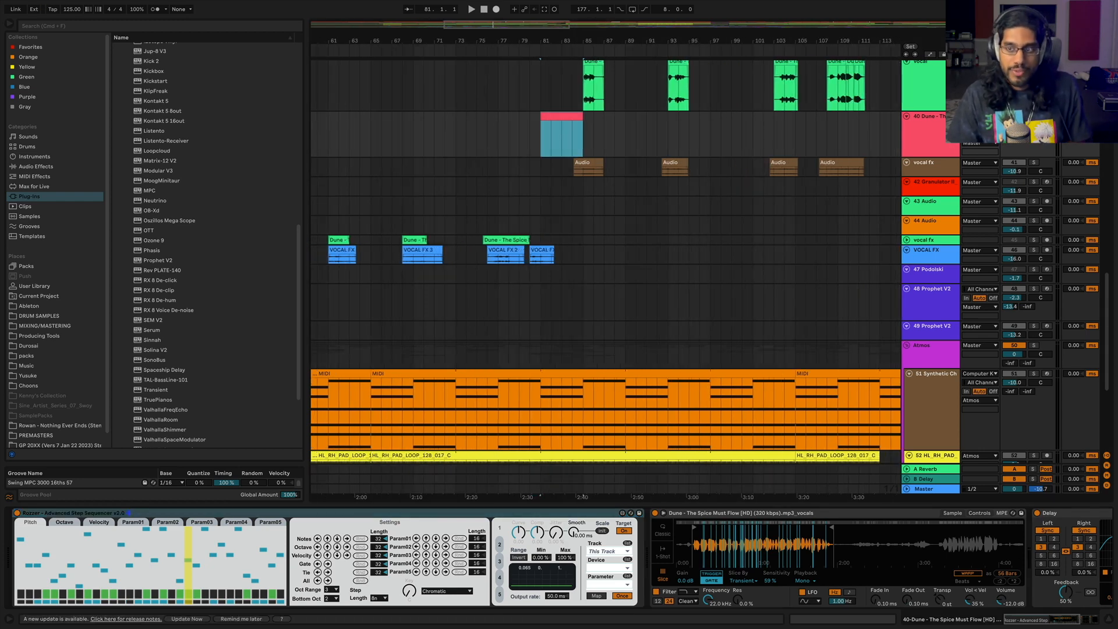
pyautogui.click(362, 581)
pyautogui.click(536, 149)
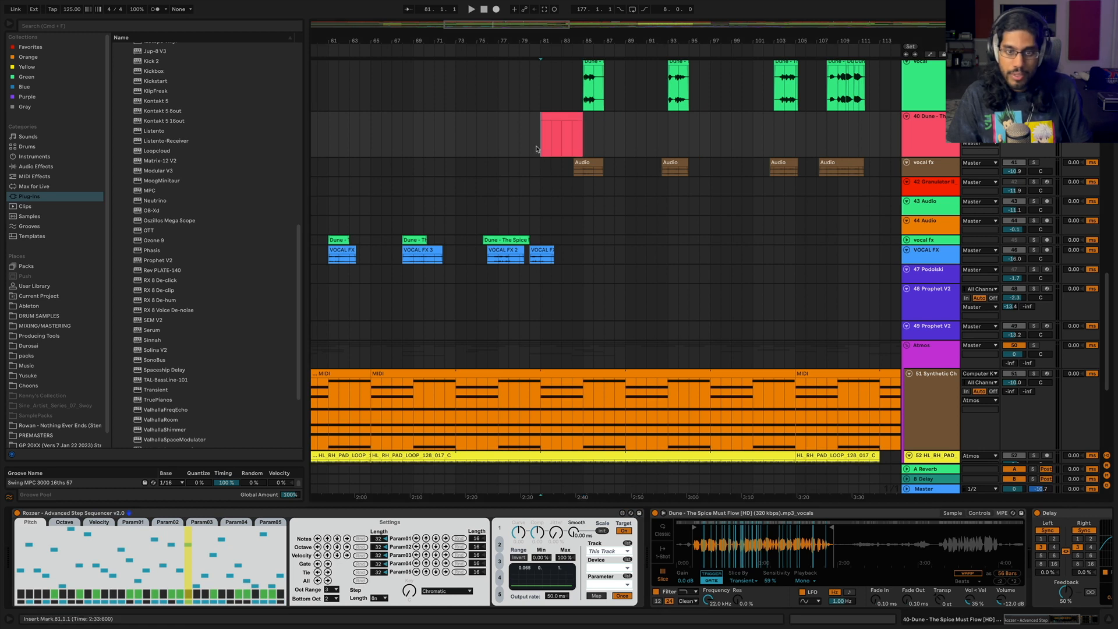
pyautogui.click(574, 122)
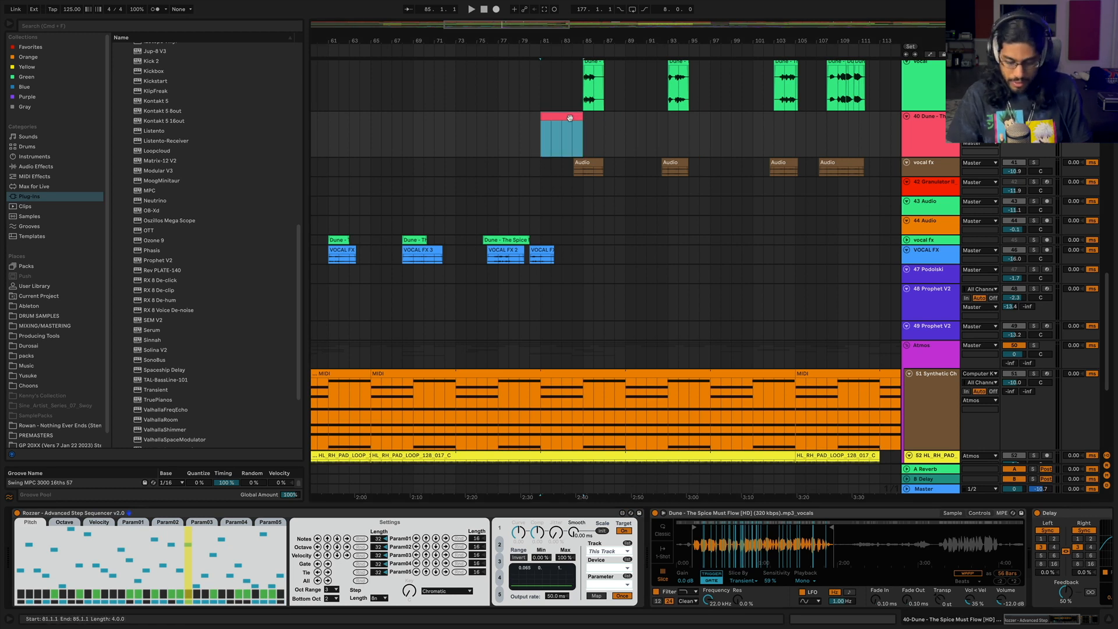
pyautogui.press('space')
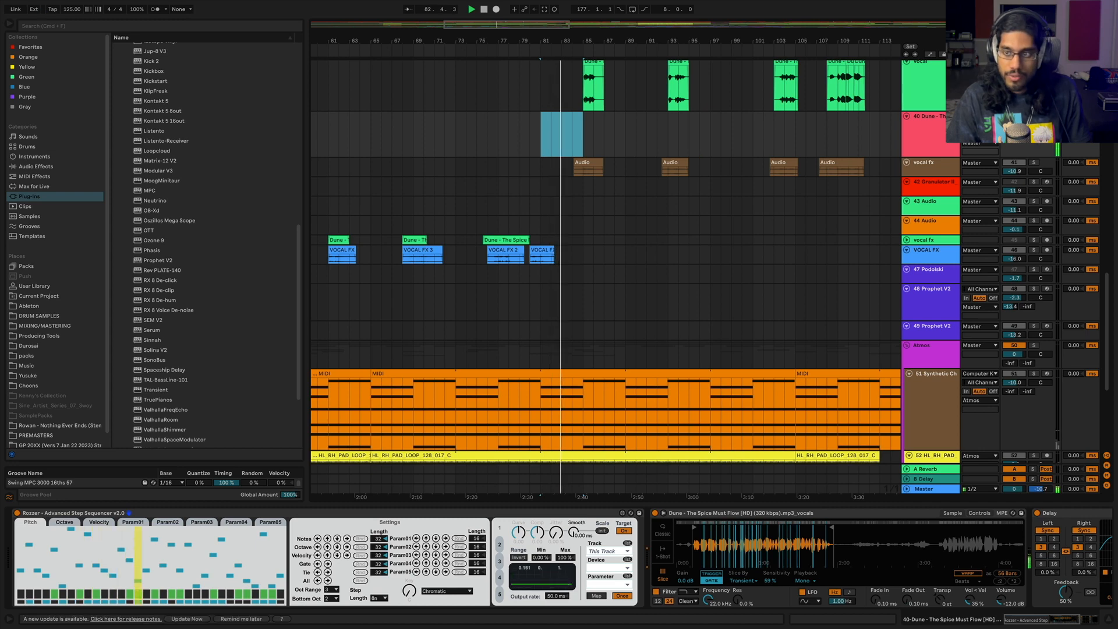
# Play the arrangement from bar 77 and lower the Simpler's filter frequency to 4.12 kHz.
pyautogui.scroll(1, 836, 129)
pyautogui.click(1033, 136)
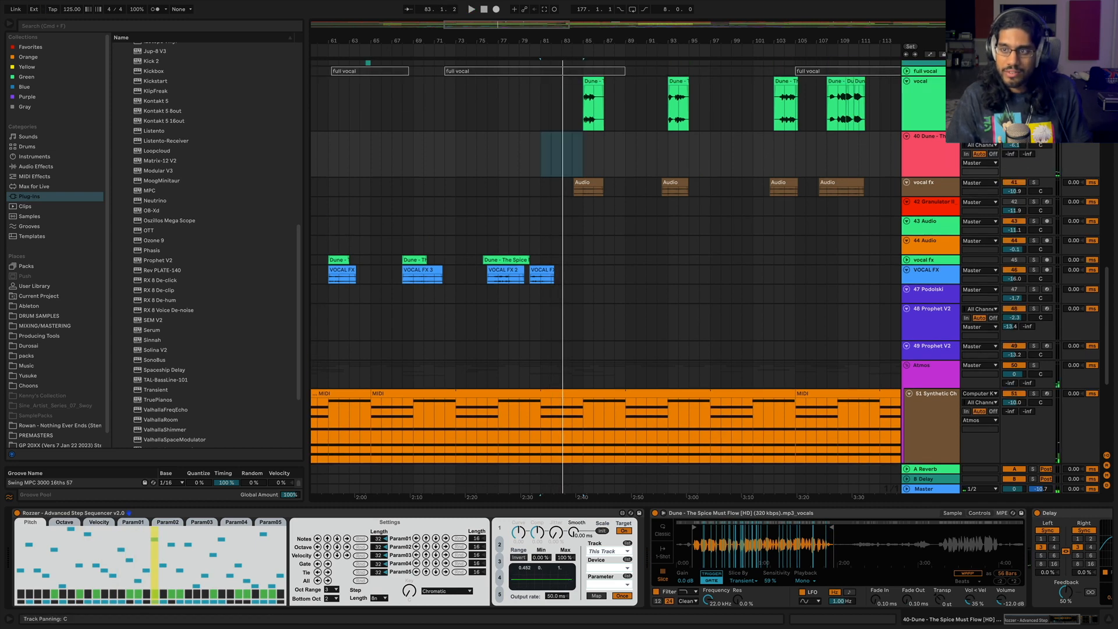
pyautogui.click(1033, 71)
pyautogui.click(498, 152)
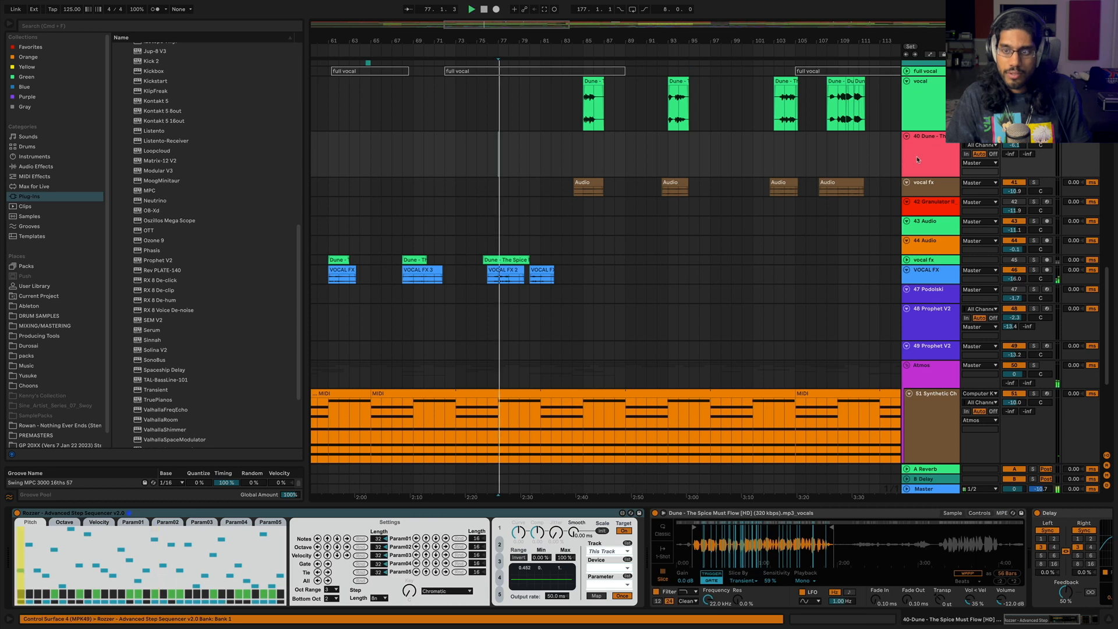
pyautogui.moveTo(708, 599); pyautogui.dragTo(708, 621)
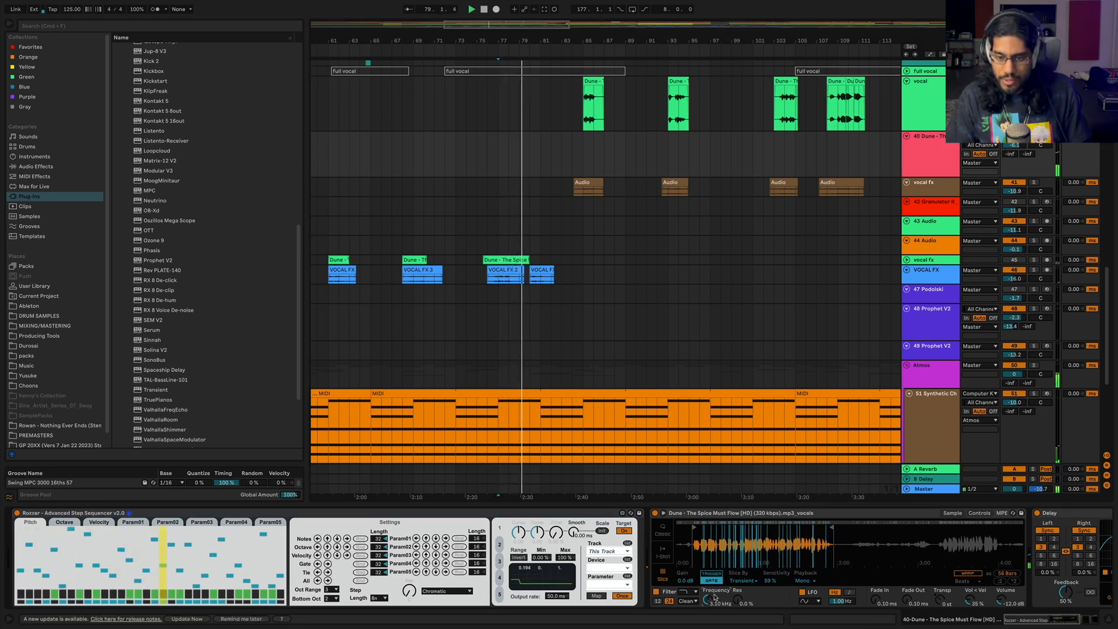
# Review the Simpler's filter, LFO and envelope controls during playback, and return to its sample view.
pyautogui.click(978, 514)
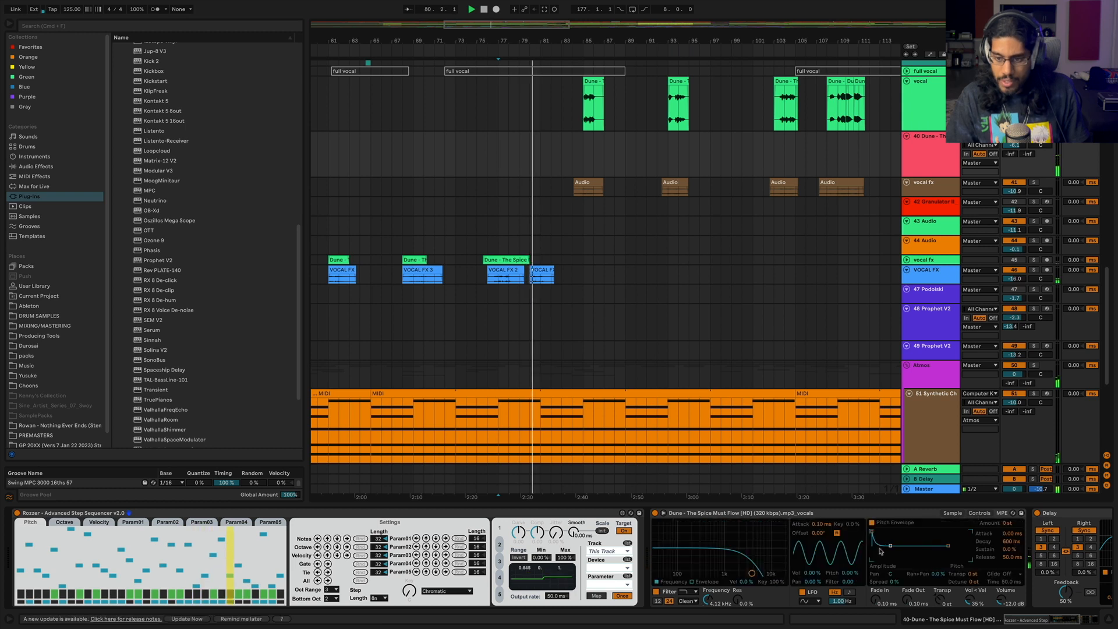
pyautogui.click(952, 513)
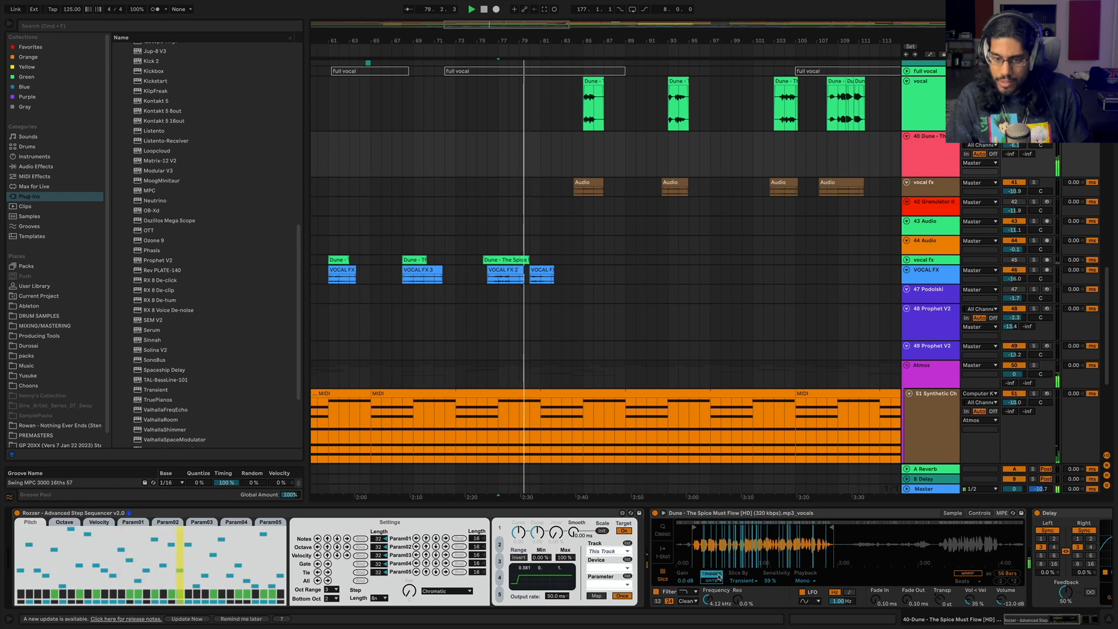
pyautogui.click(975, 514)
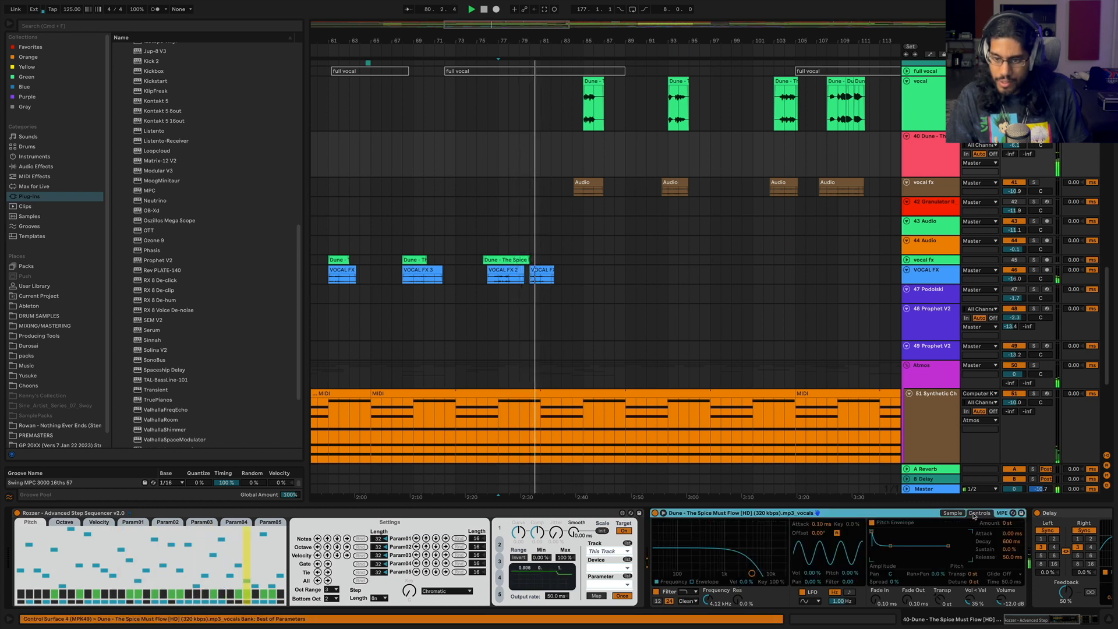
pyautogui.click(953, 514)
pyautogui.click(691, 609)
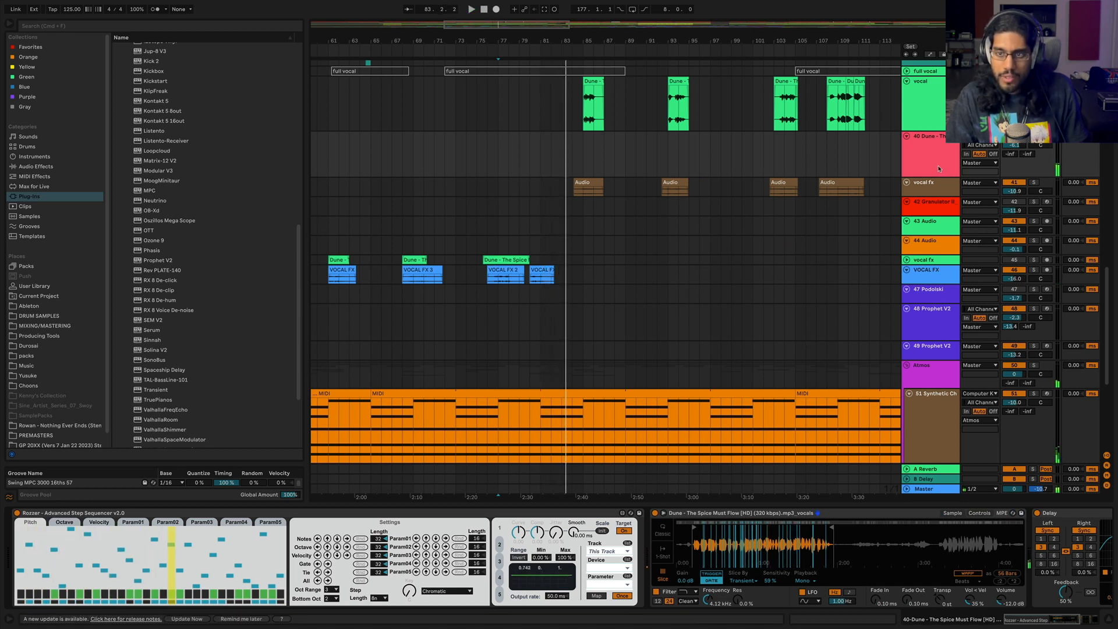
# Randomize all lanes of the step sequencer and play the Dune track from bar 77.
pyautogui.click(498, 154)
pyautogui.click(363, 583)
pyautogui.press('space')
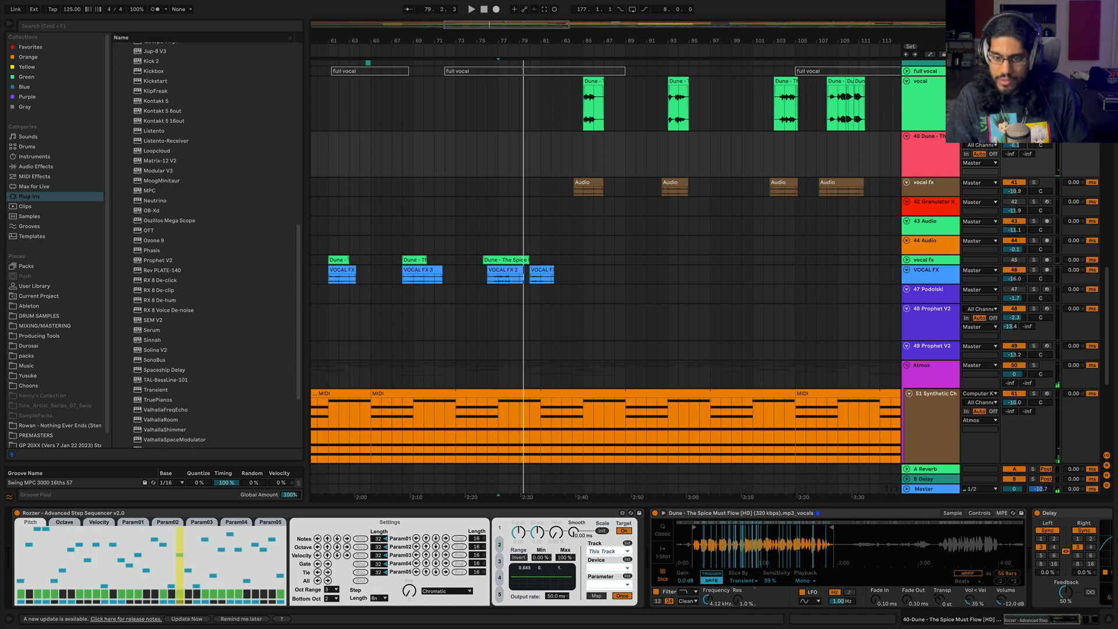
# Raise the Simpler's filter resonance to 79% and stop playback.
pyautogui.moveTo(738, 599); pyautogui.dragTo(737, 594)
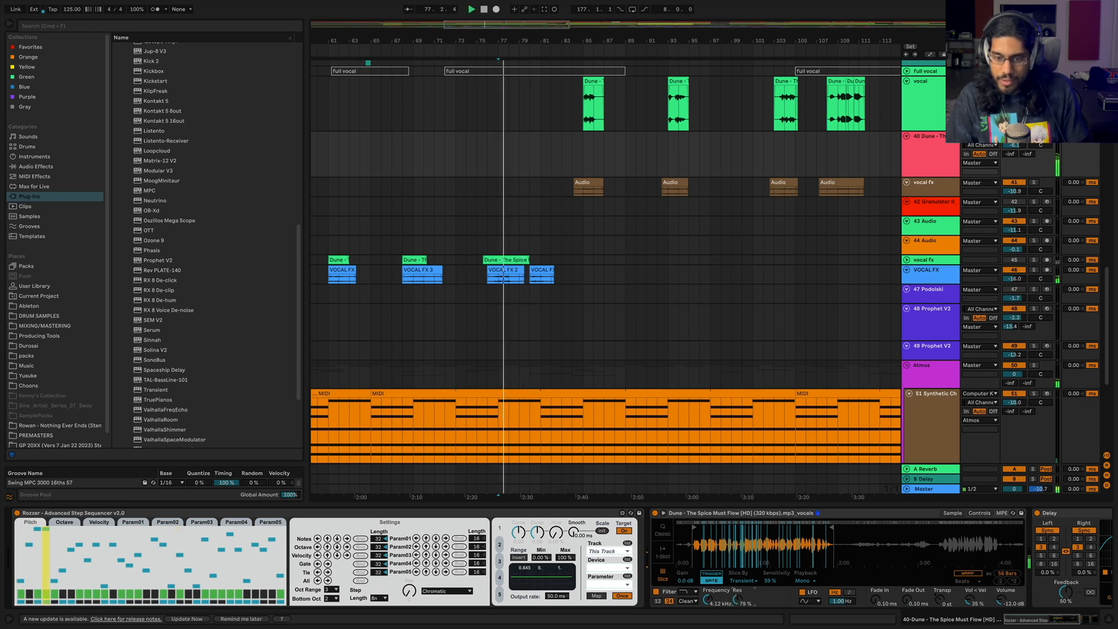
pyautogui.click(708, 600)
pyautogui.press('space')
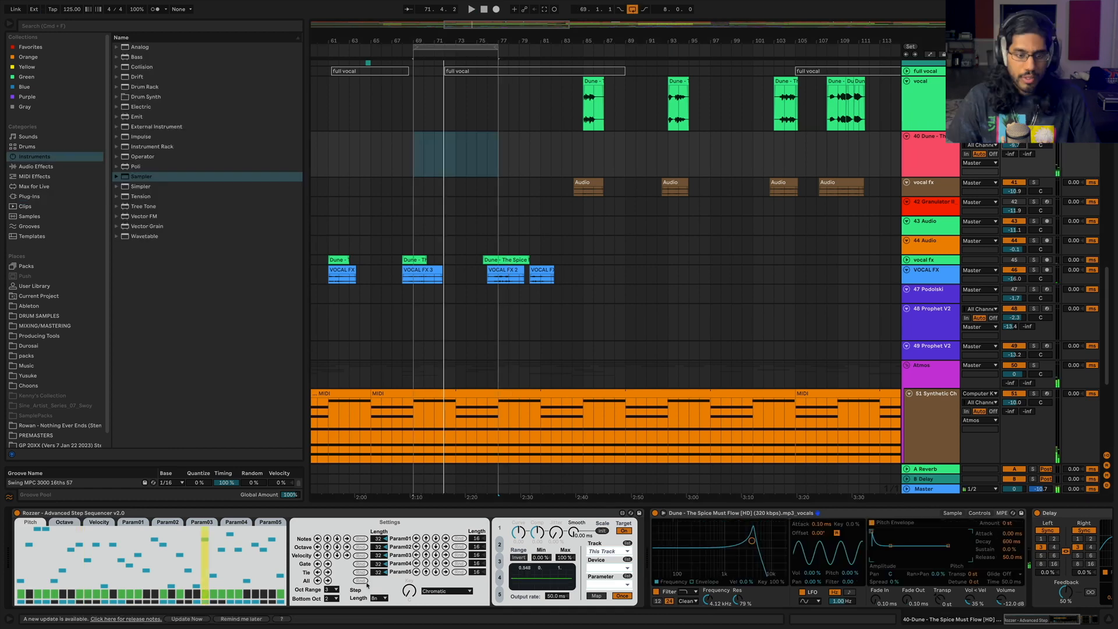
# Play the loop with the sequencer's step length at 16n, and return the step length to 8n.
pyautogui.press('space')
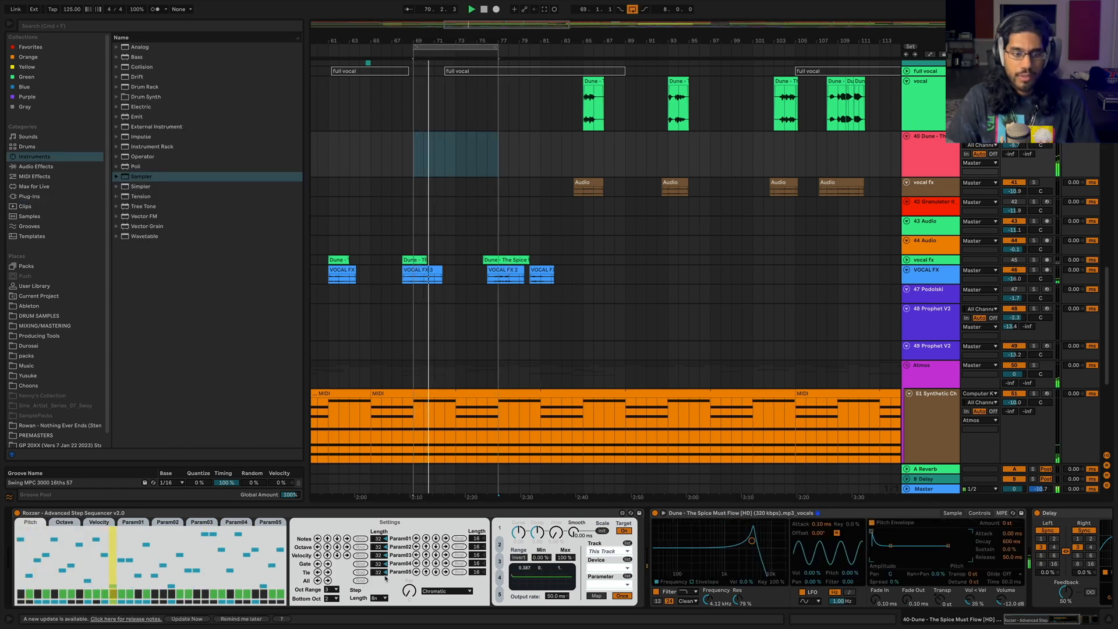
pyautogui.click(378, 598)
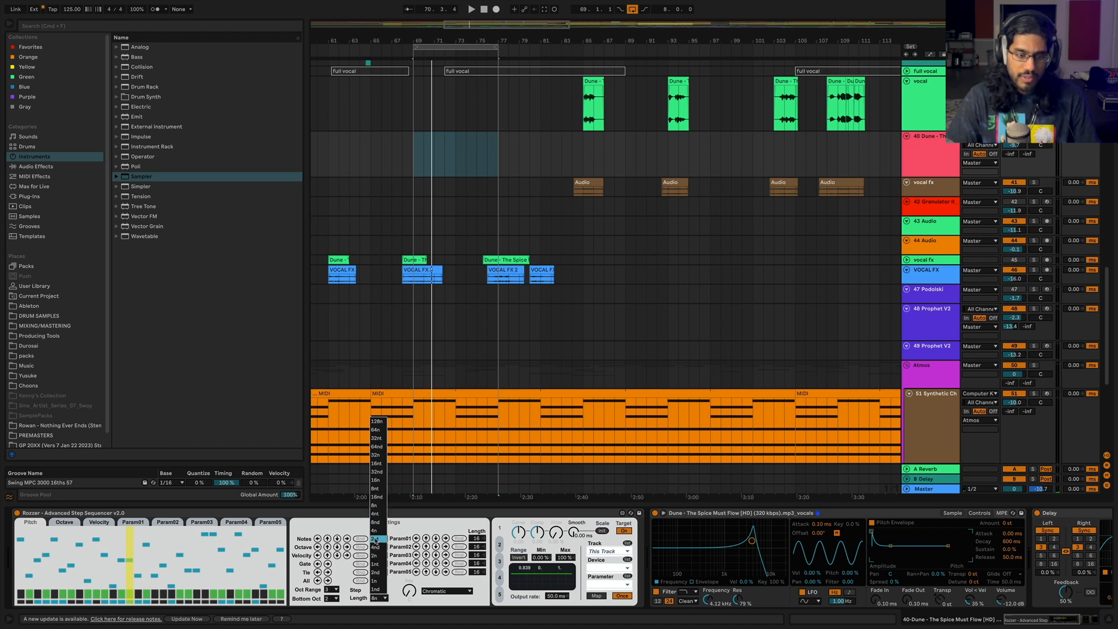
pyautogui.click(376, 481)
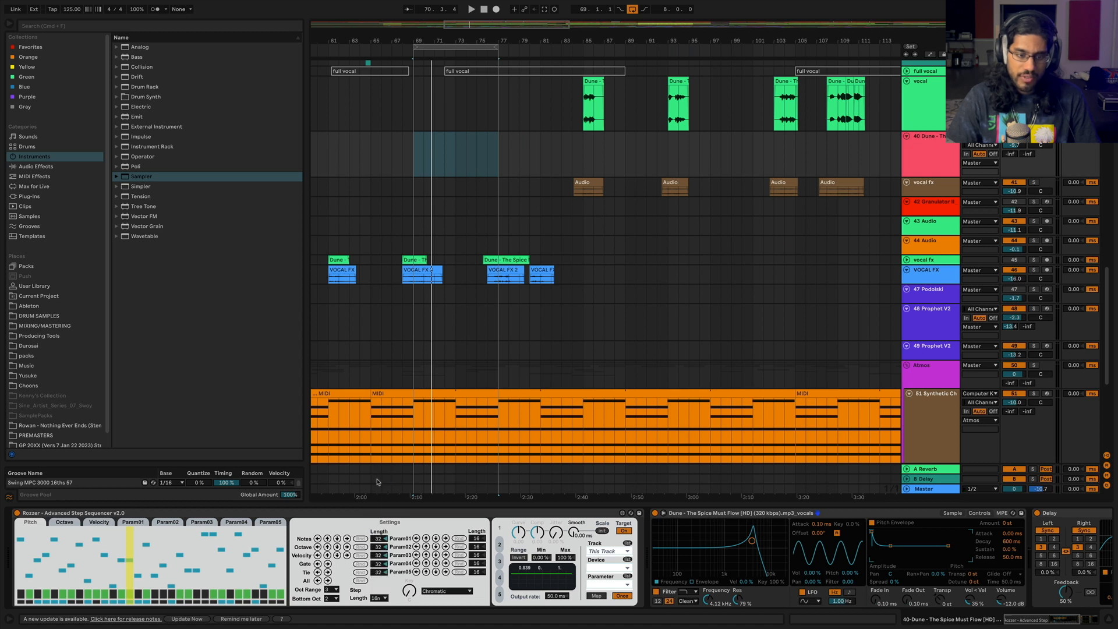
pyautogui.press('space')
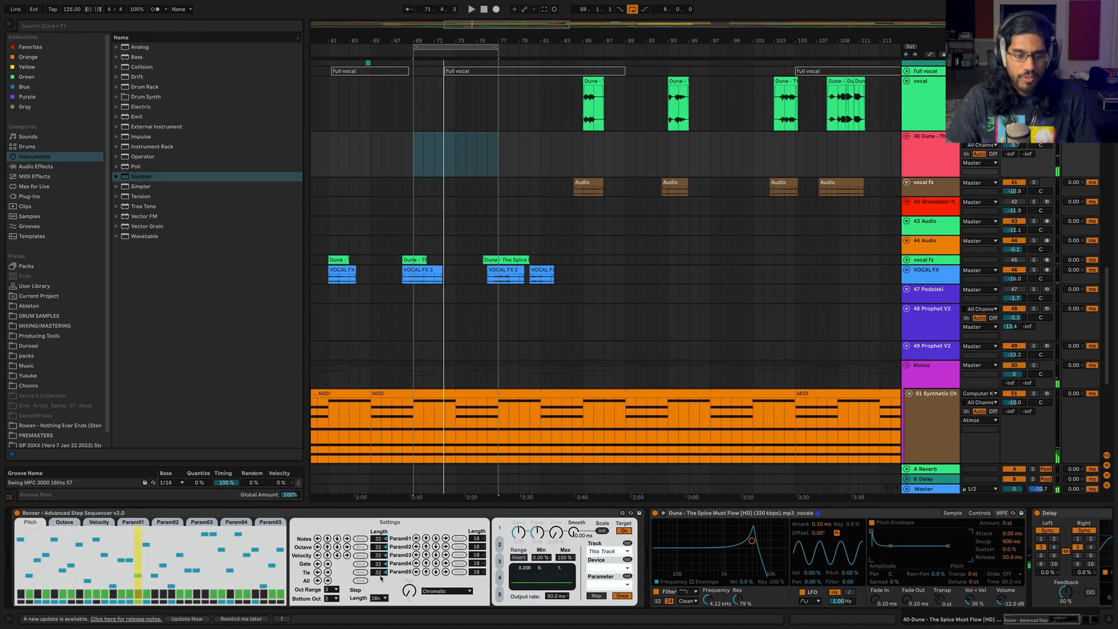
pyautogui.click(377, 598)
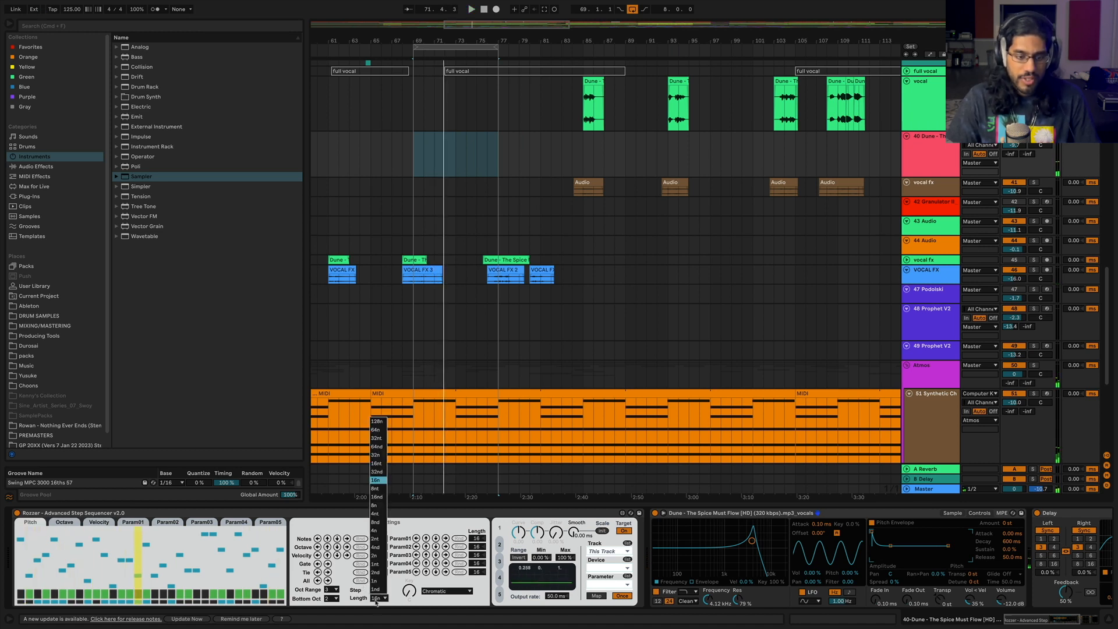
pyautogui.click(374, 506)
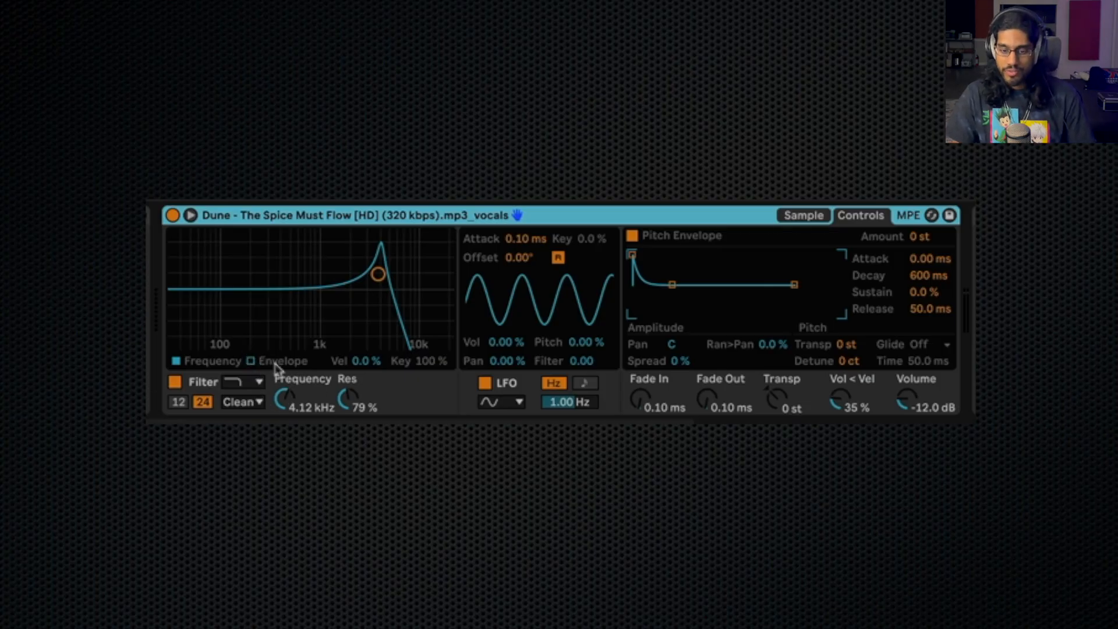
# Lower the Simpler's filter frequency to 457 Hz and set the filter envelope's decay to 370 ms.
pyautogui.click(277, 364)
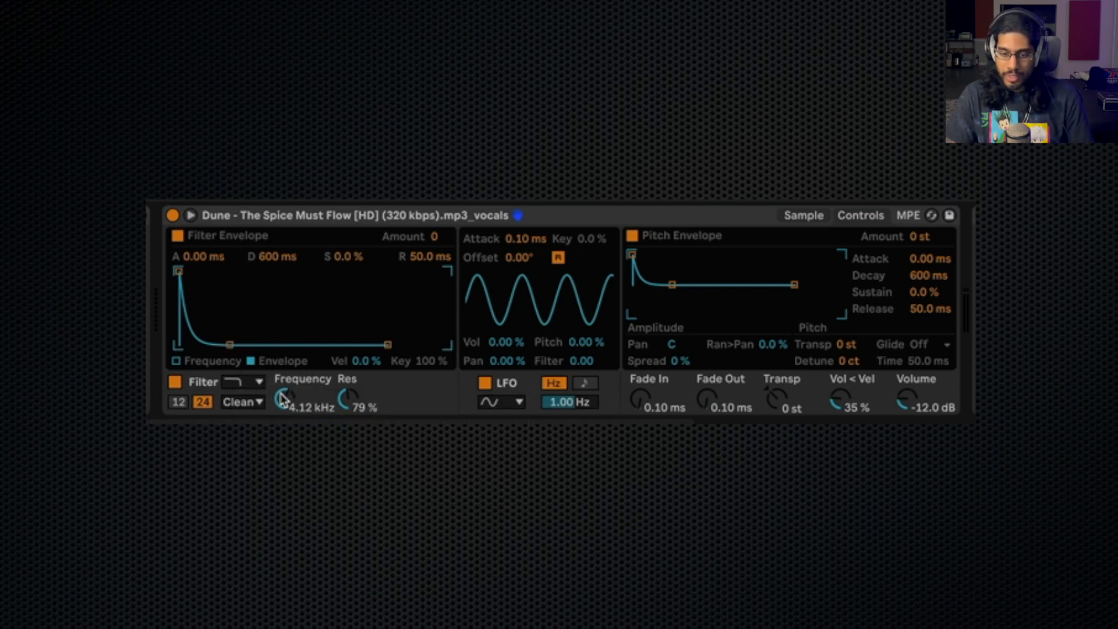
pyautogui.moveTo(281, 400); pyautogui.dragTo(282, 431)
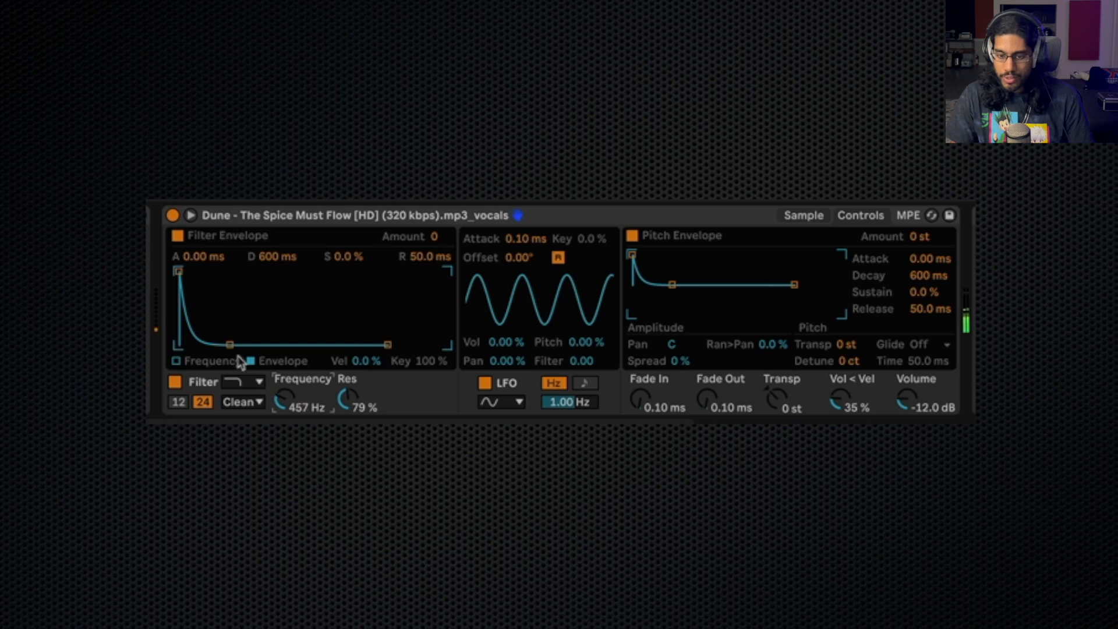
pyautogui.moveTo(230, 345); pyautogui.dragTo(226, 345)
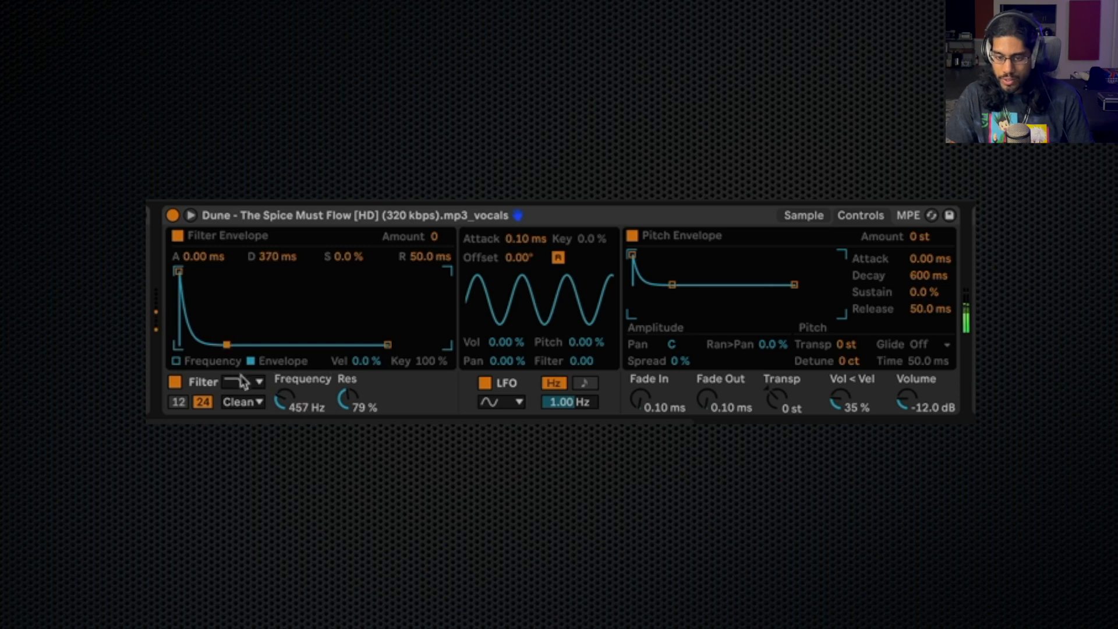
# Show the Simpler's filter frequency curve and reduce the filter resonance to 58%.
pyautogui.click(210, 362)
pyautogui.moveTo(348, 402)
pyautogui.mouseDown()
pyautogui.moveTo(348, 418)
pyautogui.moveTo(348, 408)
pyautogui.mouseUp()
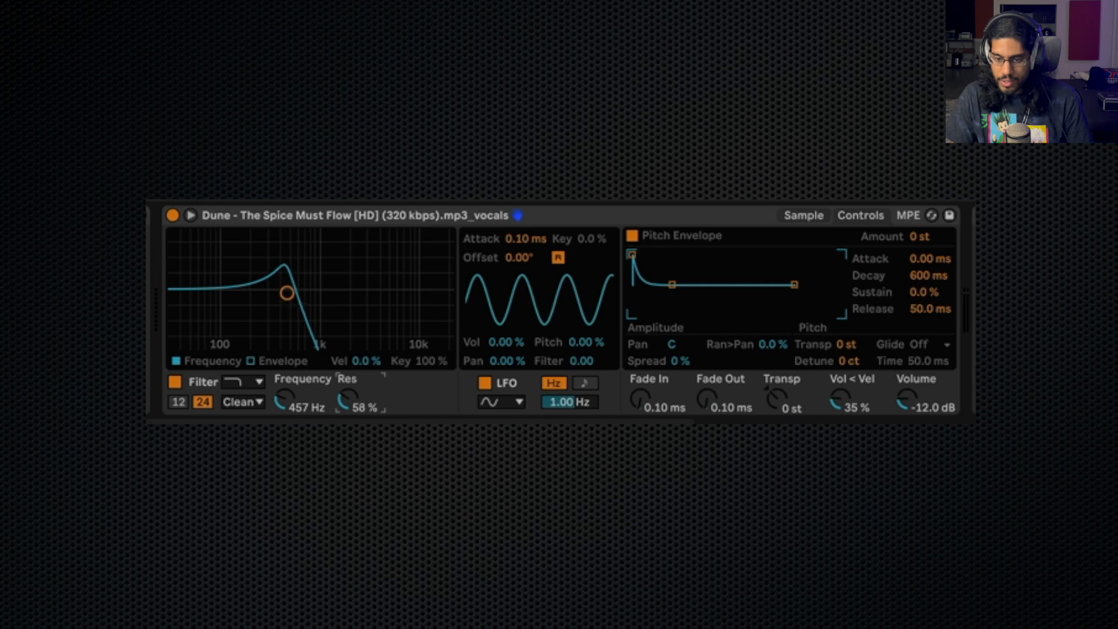
# Shape the Simpler's filter with an envelope amount of 72, decay of 425 ms, frequency of 257 Hz and resonance of 38%.
pyautogui.click(279, 362)
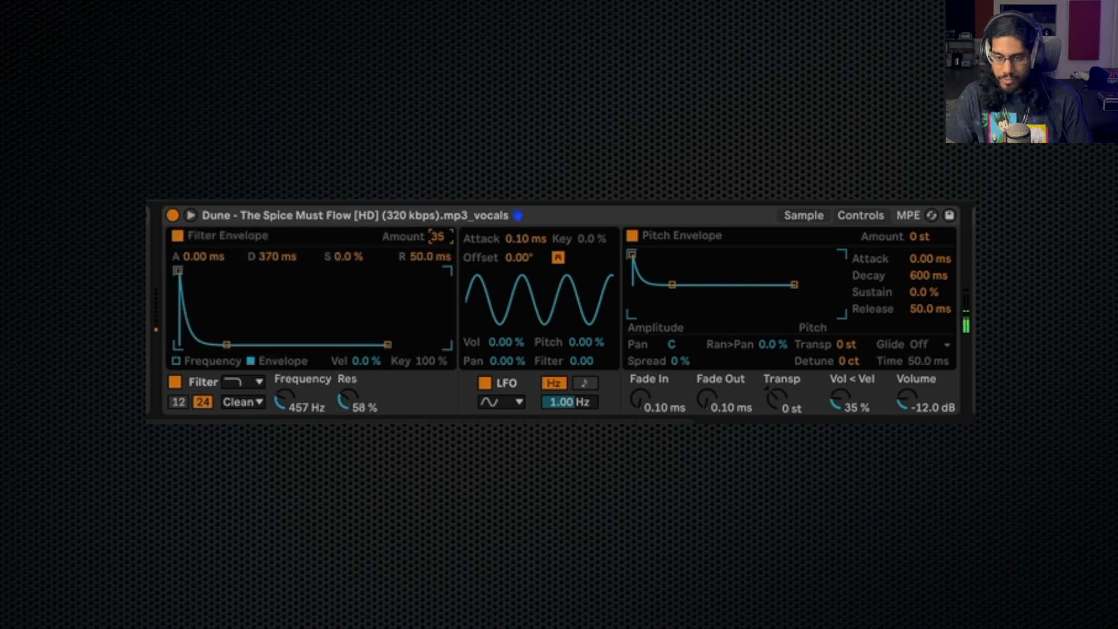
pyautogui.moveTo(438, 237); pyautogui.dragTo(437, 236)
pyautogui.moveTo(227, 344); pyautogui.dragTo(227, 344)
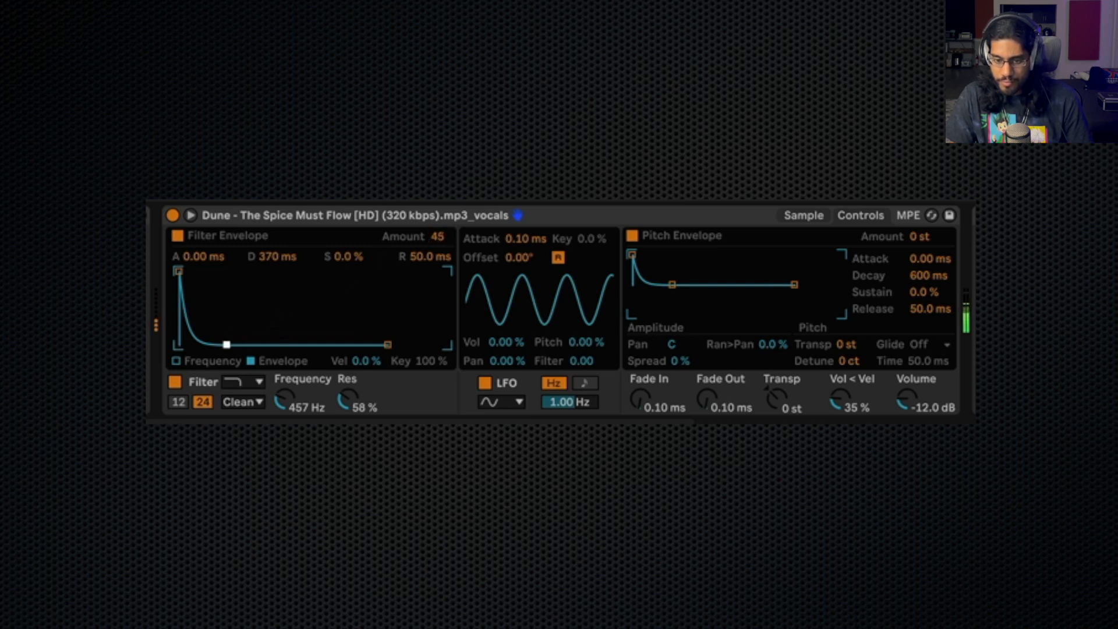
pyautogui.moveTo(342, 385); pyautogui.dragTo(279, 411)
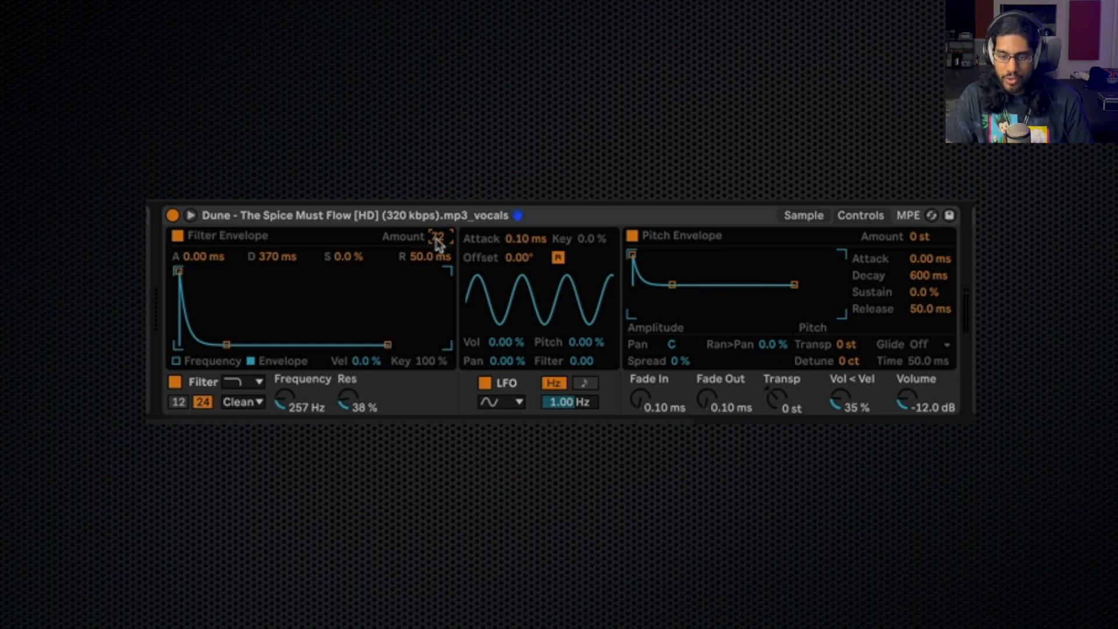
pyautogui.moveTo(227, 345); pyautogui.dragTo(228, 345)
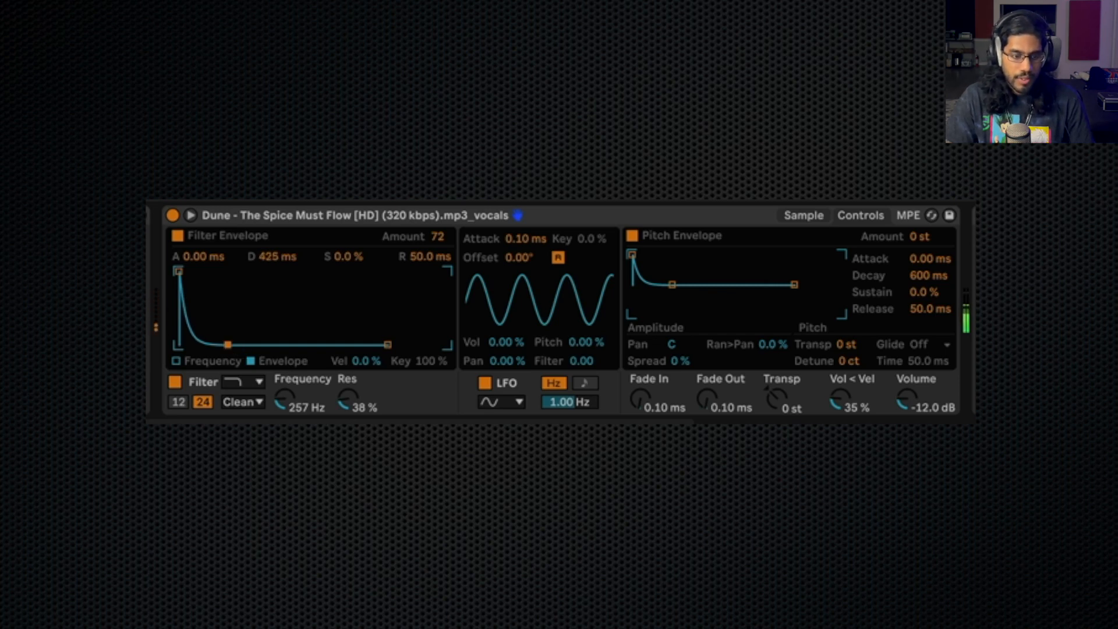
# Set the Simpler's filter resonance to 55% and the filter envelope amount to 63.
pyautogui.click(360, 404)
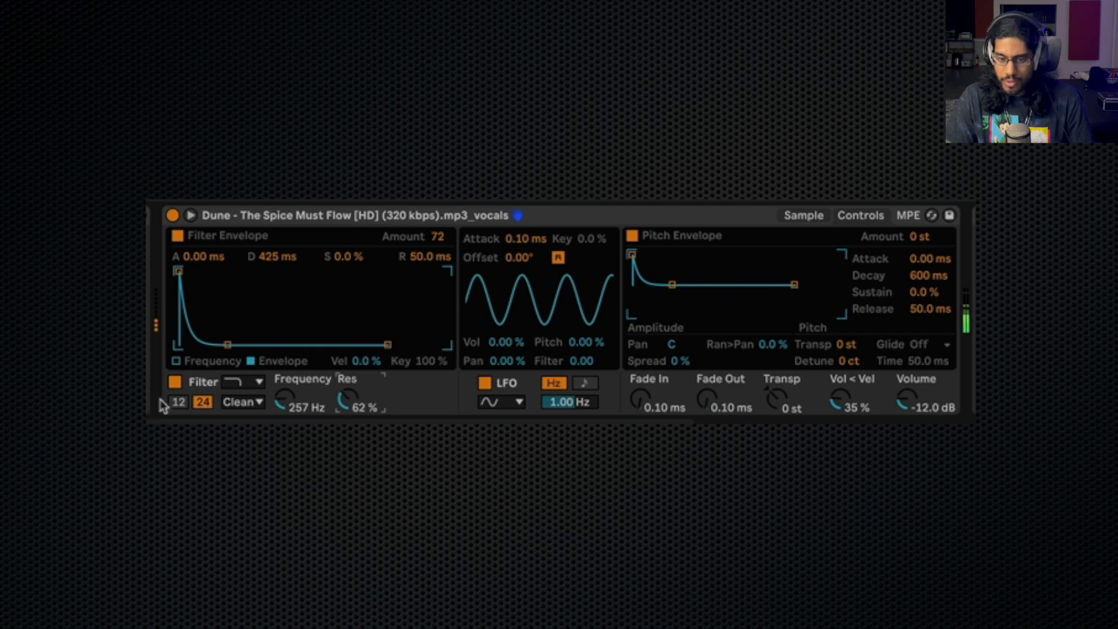
pyautogui.moveTo(351, 404); pyautogui.dragTo(350, 409)
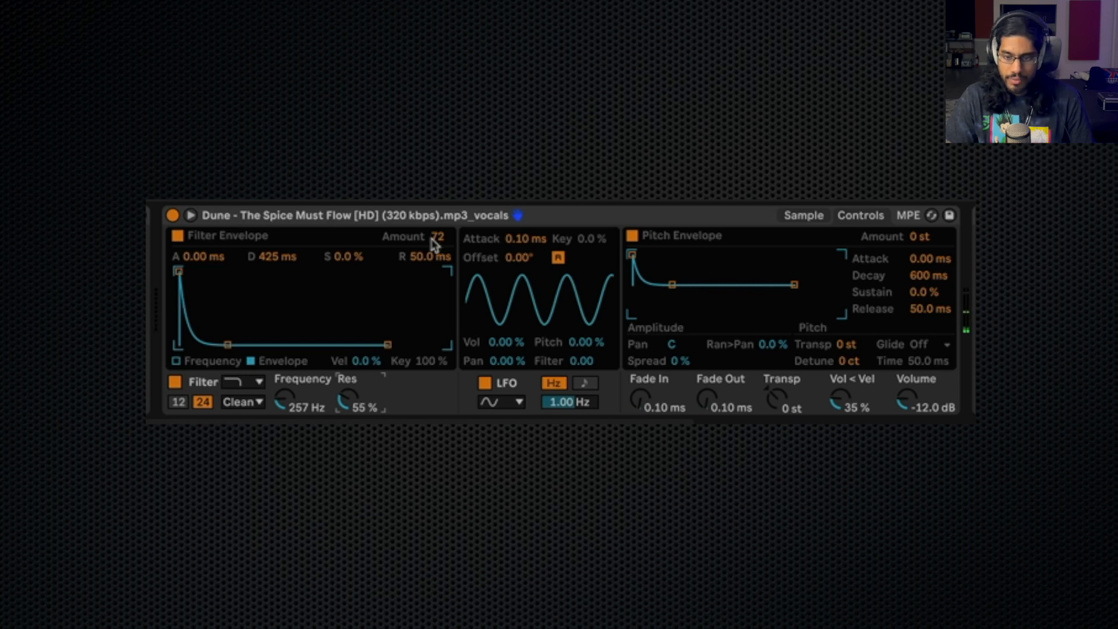
pyautogui.moveTo(436, 236); pyautogui.dragTo(436, 238)
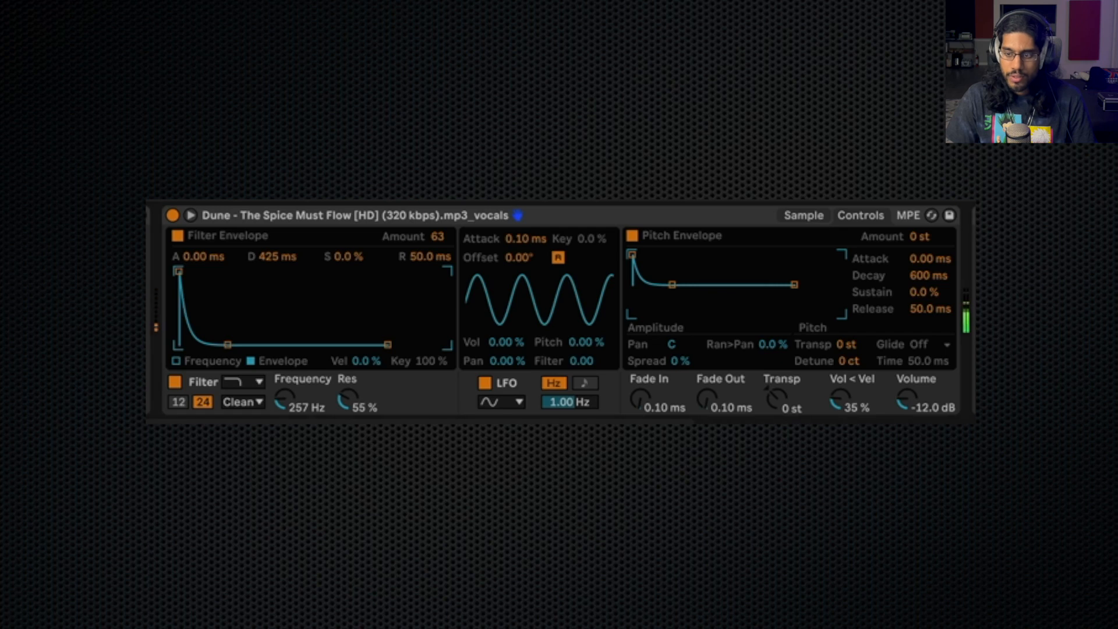
# Insert an EQ Eight between the Simpler and the Delay, with a low cut at 625 Hz.
pyautogui.hscroll(5, 463, 367)
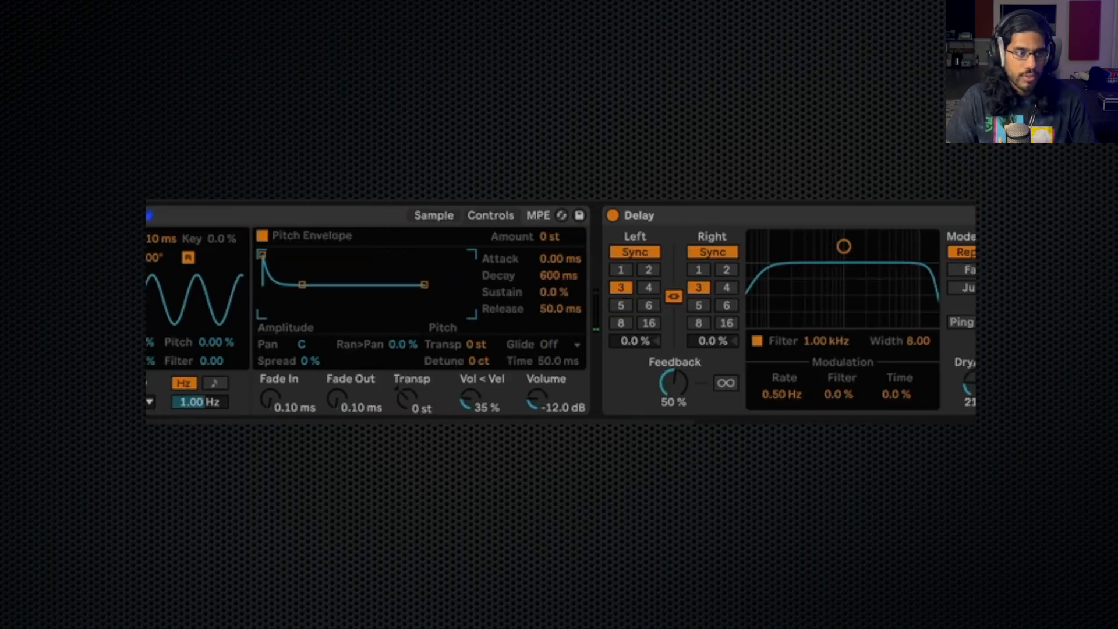
pyautogui.click(133, 78)
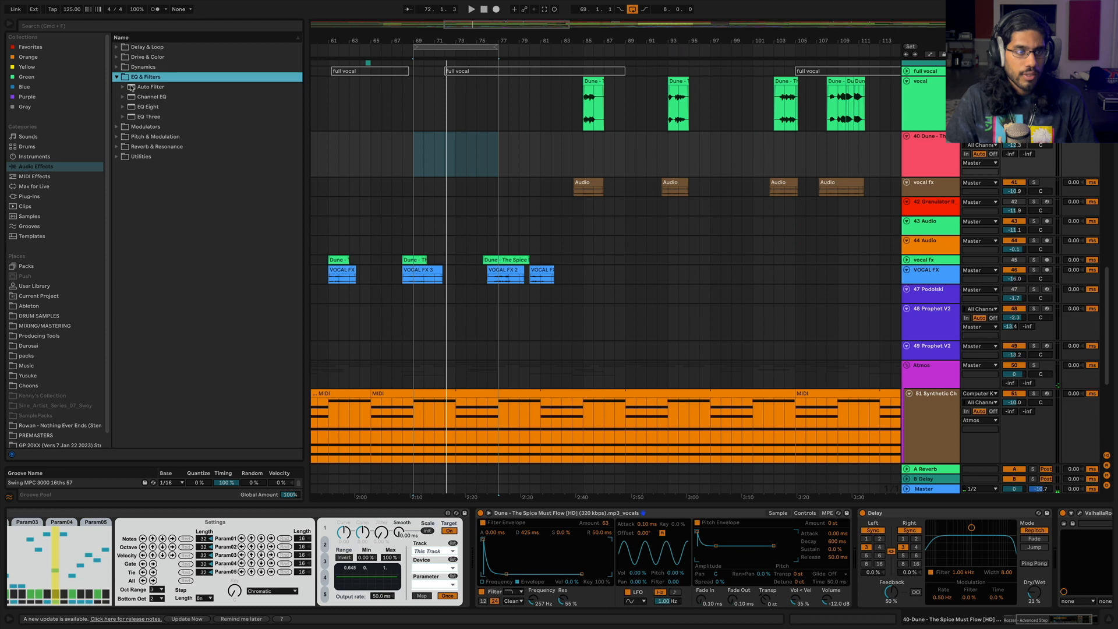
pyautogui.click(149, 109)
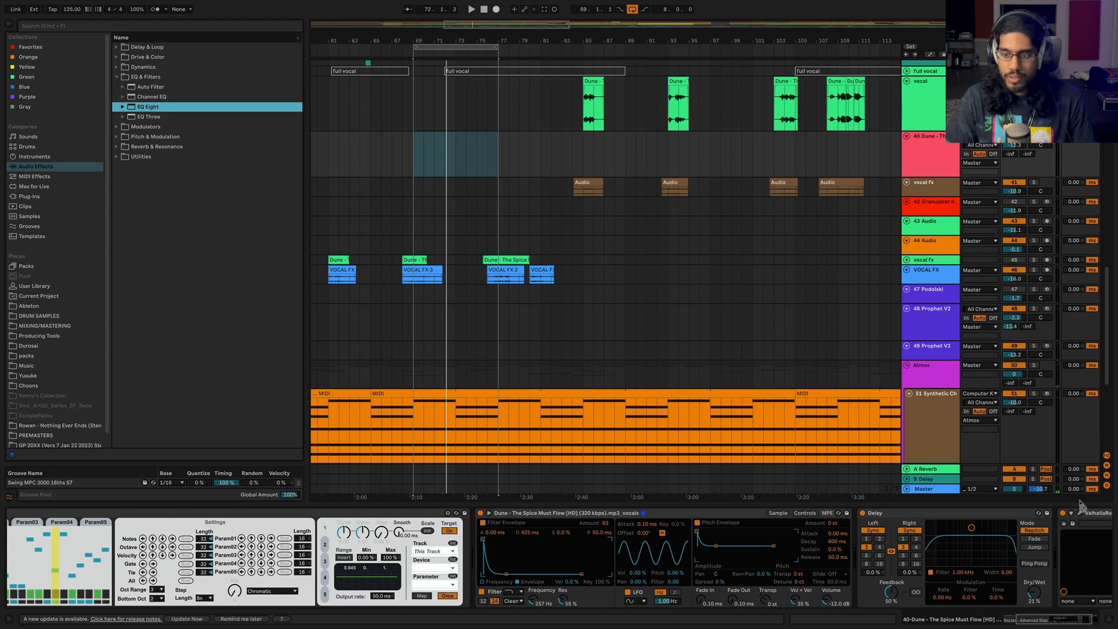
pyautogui.moveTo(1081, 502); pyautogui.dragTo(876, 570)
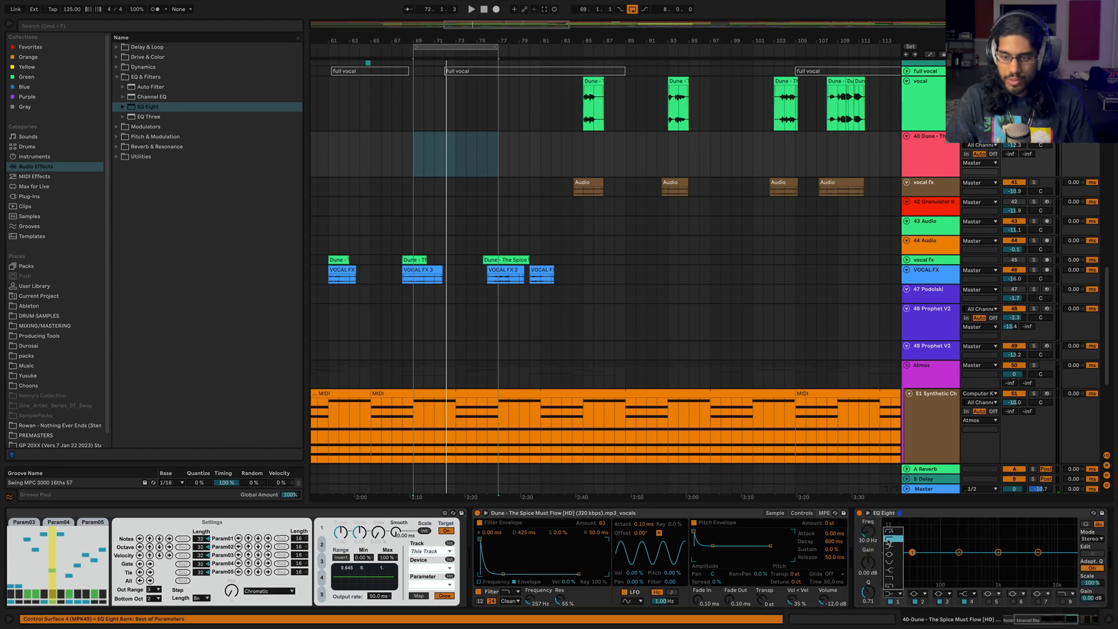
pyautogui.press('space')
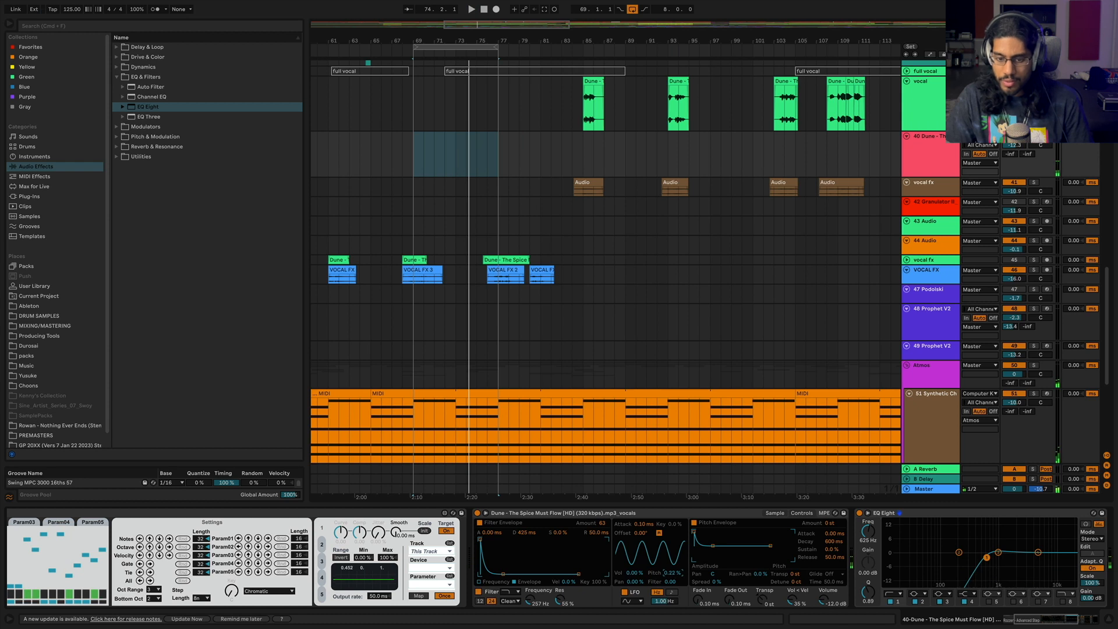
# During playback, set the Simpler LFO's pitch amount to 12.4% and its rate to 0.18 Hz.
pyautogui.press('space')
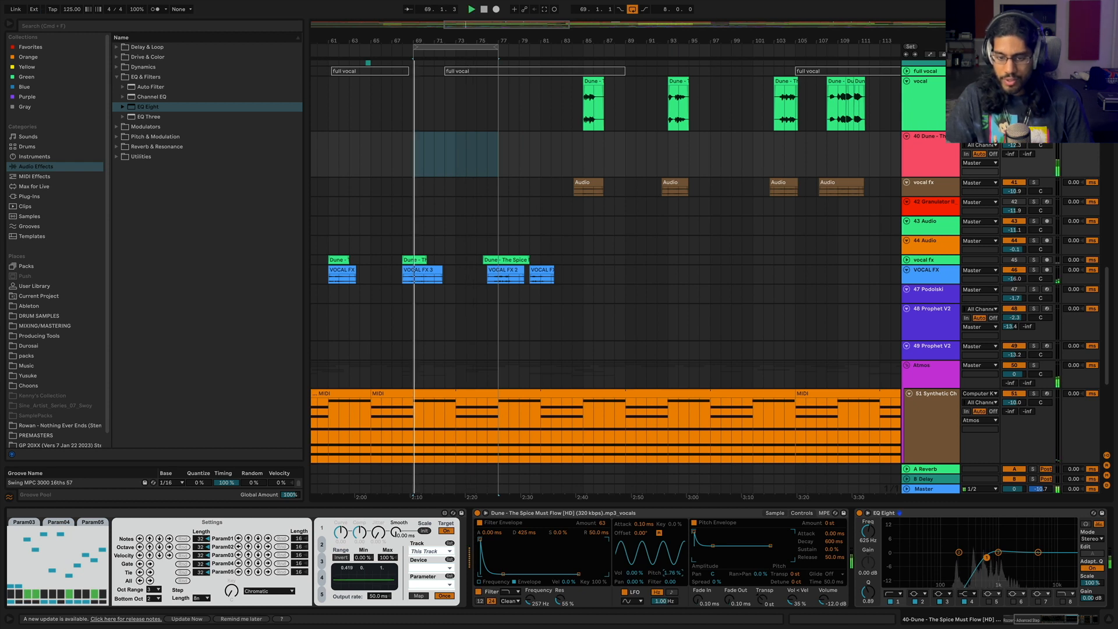
pyautogui.moveTo(671, 595); pyautogui.dragTo(670, 602)
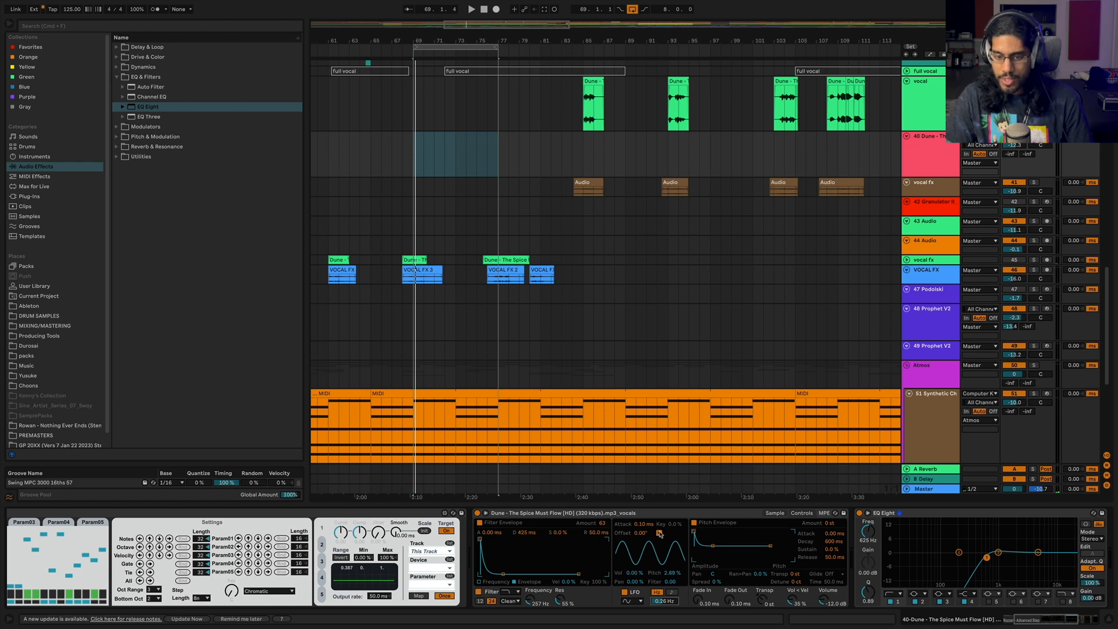
pyautogui.press('space')
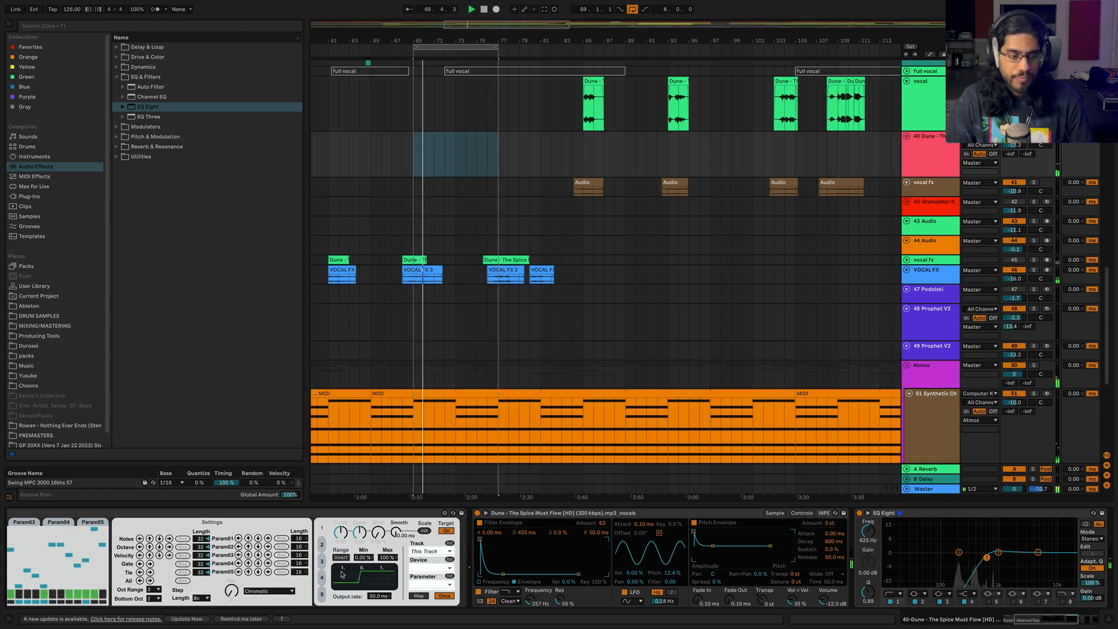
pyautogui.hscroll(-3, 350, 572)
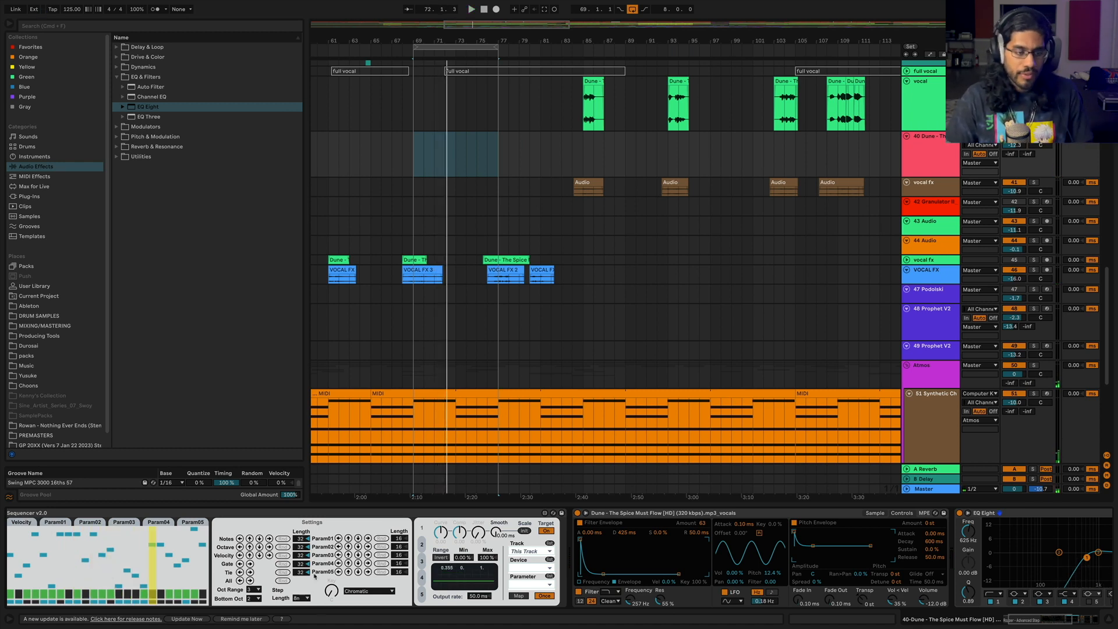
# Add a MIDI track below the Dune vocals track and take its MIDI input from the Dune vocals track.
pyautogui.click(933, 150)
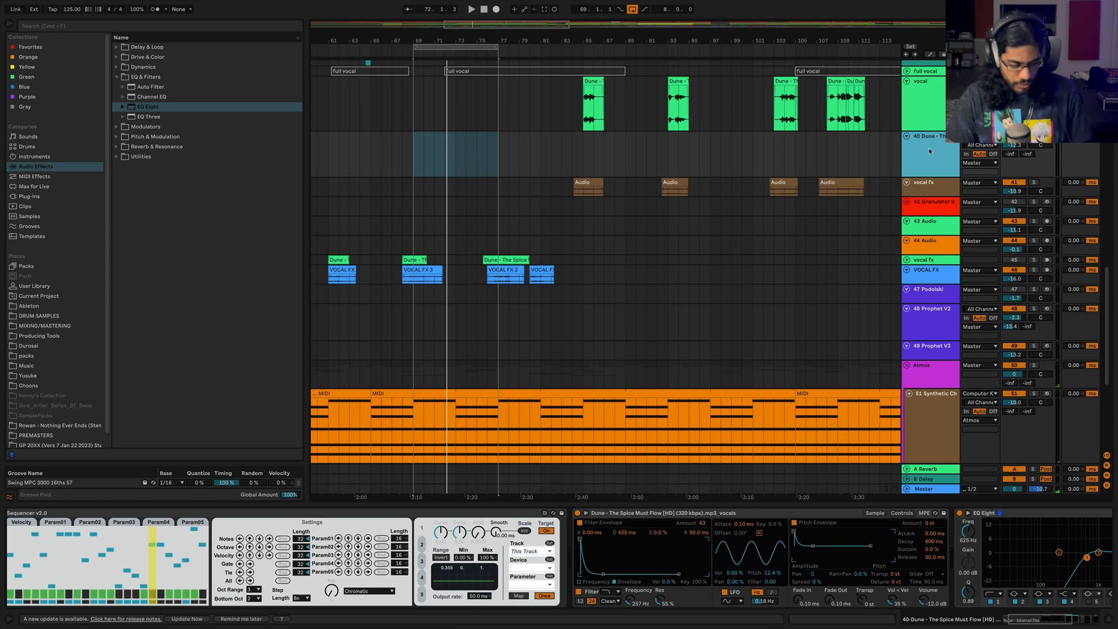
pyautogui.press('super+shift+t')
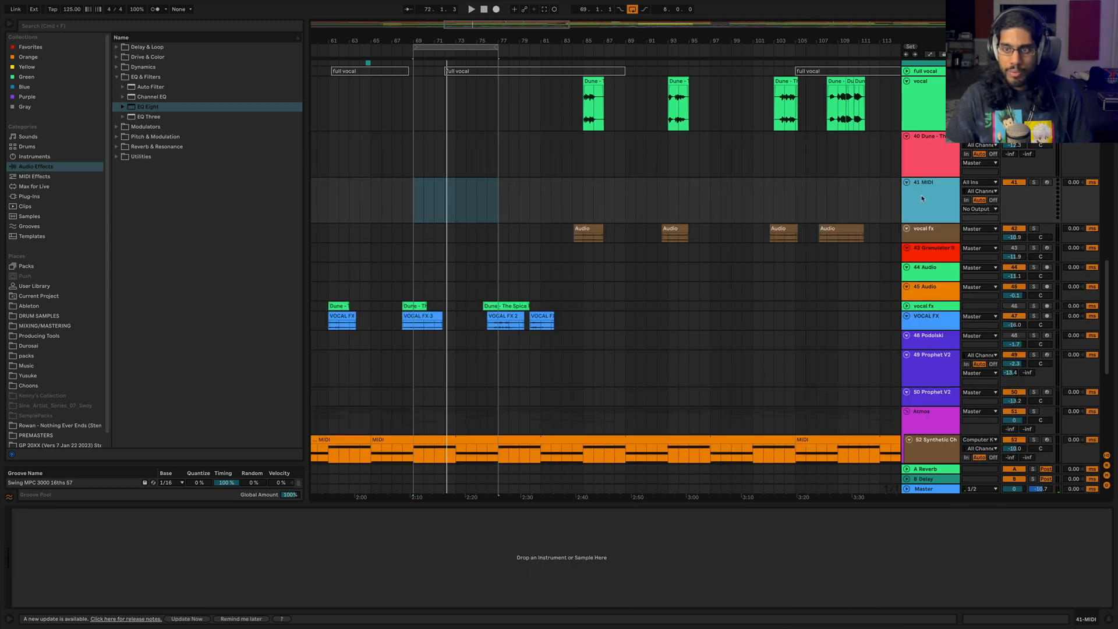
pyautogui.click(981, 182)
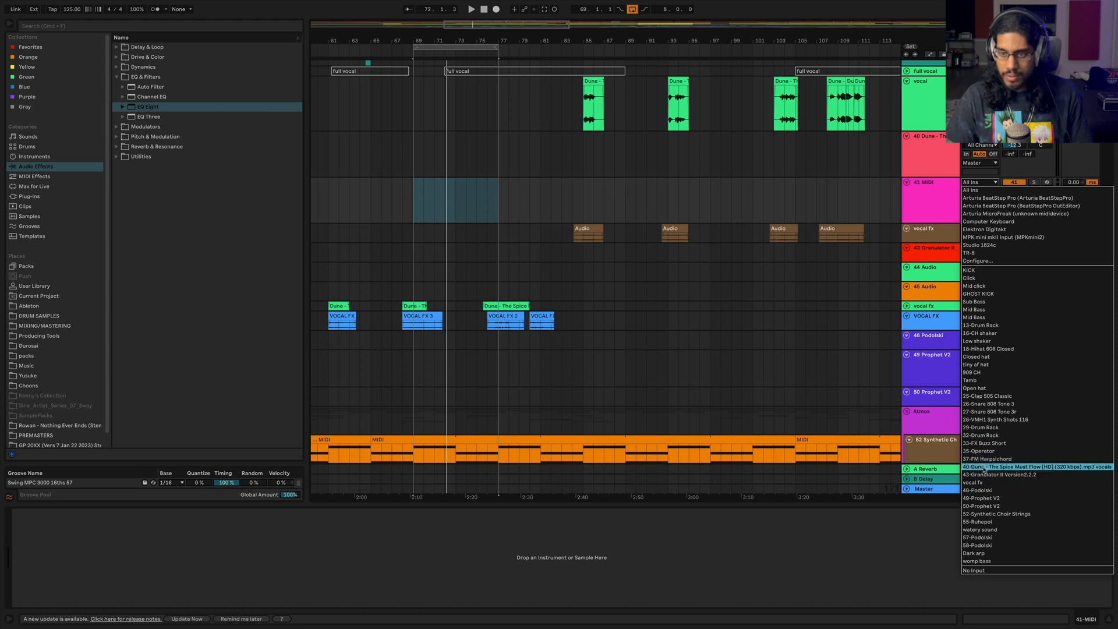
# Arm the new MIDI track for recording and show the Dune vocals track's devices.
pyautogui.click(934, 156)
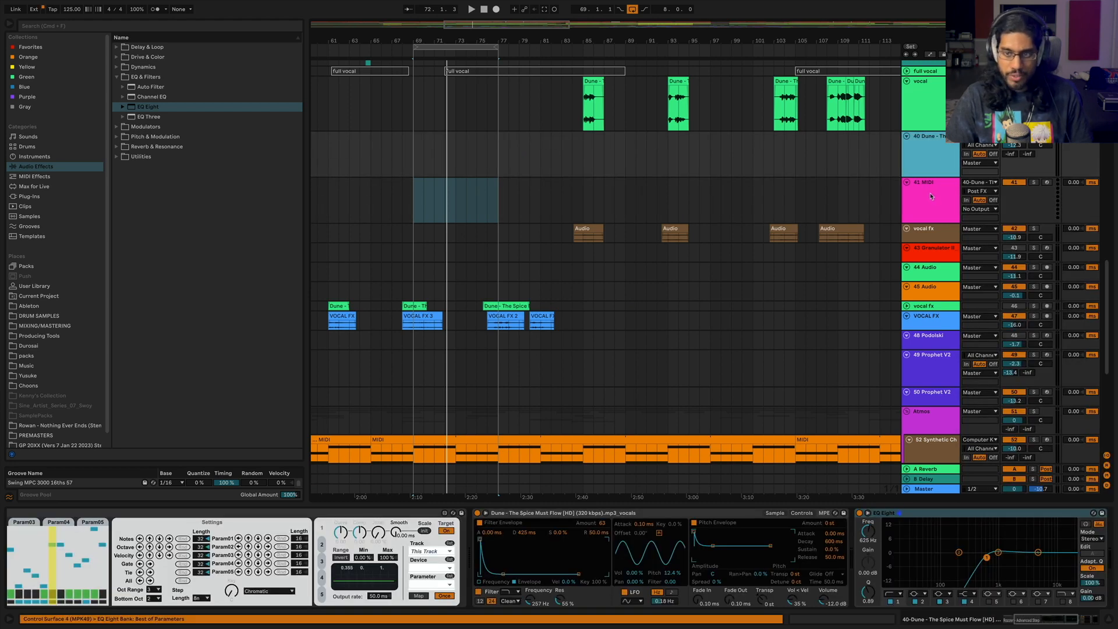
pyautogui.click(955, 193)
pyautogui.click(1015, 158)
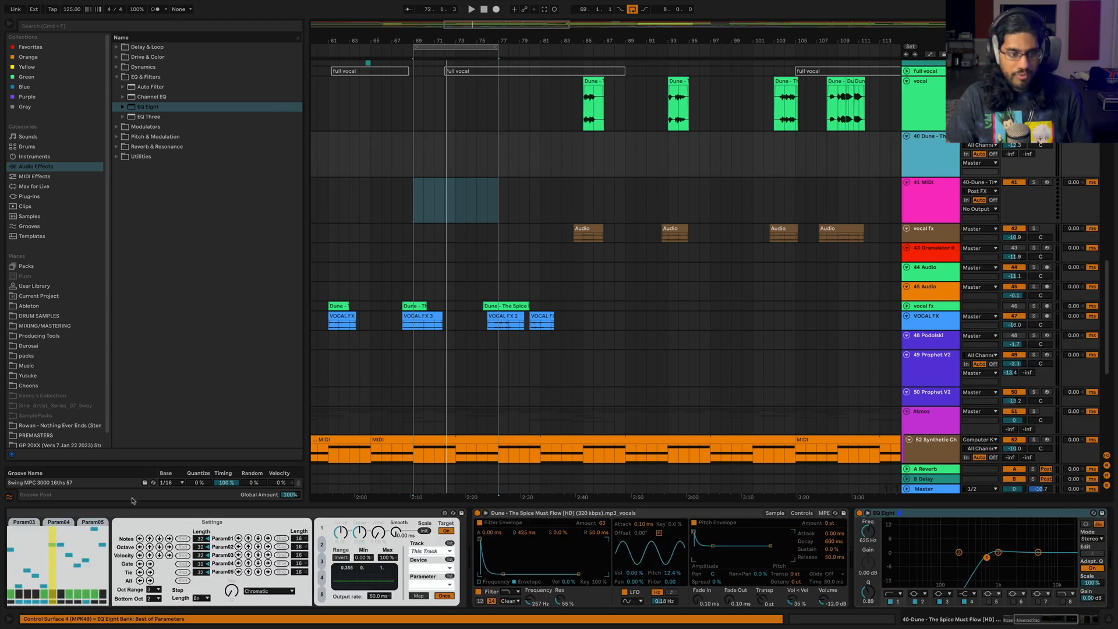
pyautogui.click(929, 198)
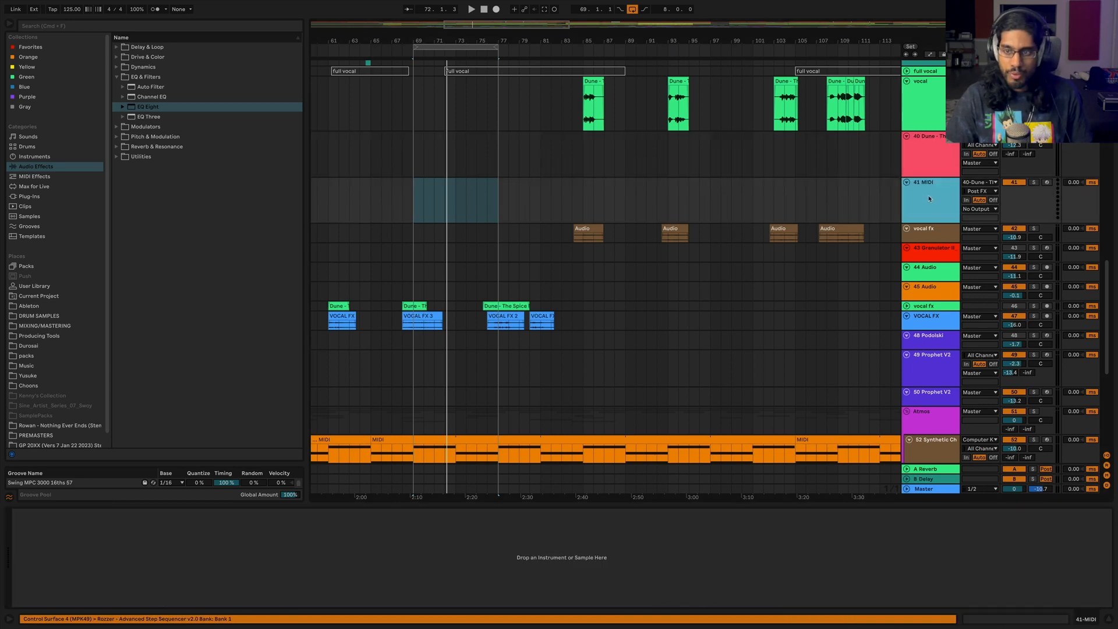
pyautogui.click(1046, 182)
pyautogui.click(947, 157)
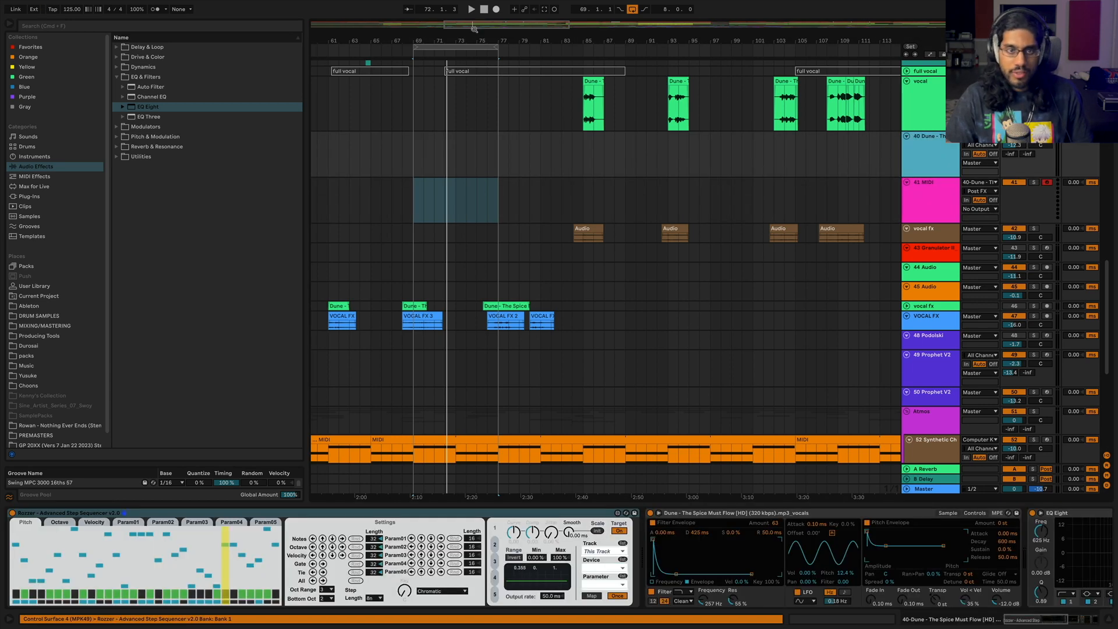
# Record the sequencer's notes onto the MIDI track from bar 69, and move the four-bar clip to bar 85.
pyautogui.click(496, 10)
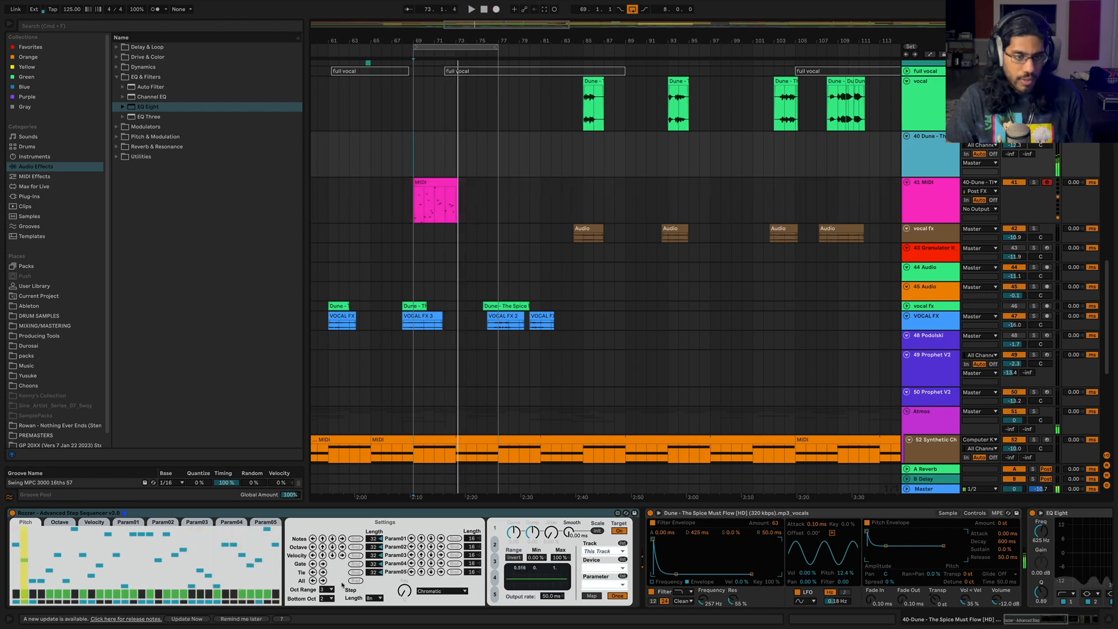
pyautogui.moveTo(458, 182)
pyautogui.mouseDown()
pyautogui.moveTo(453, 192)
pyautogui.moveTo(600, 189)
pyautogui.mouseUp()
pyautogui.click(454, 160)
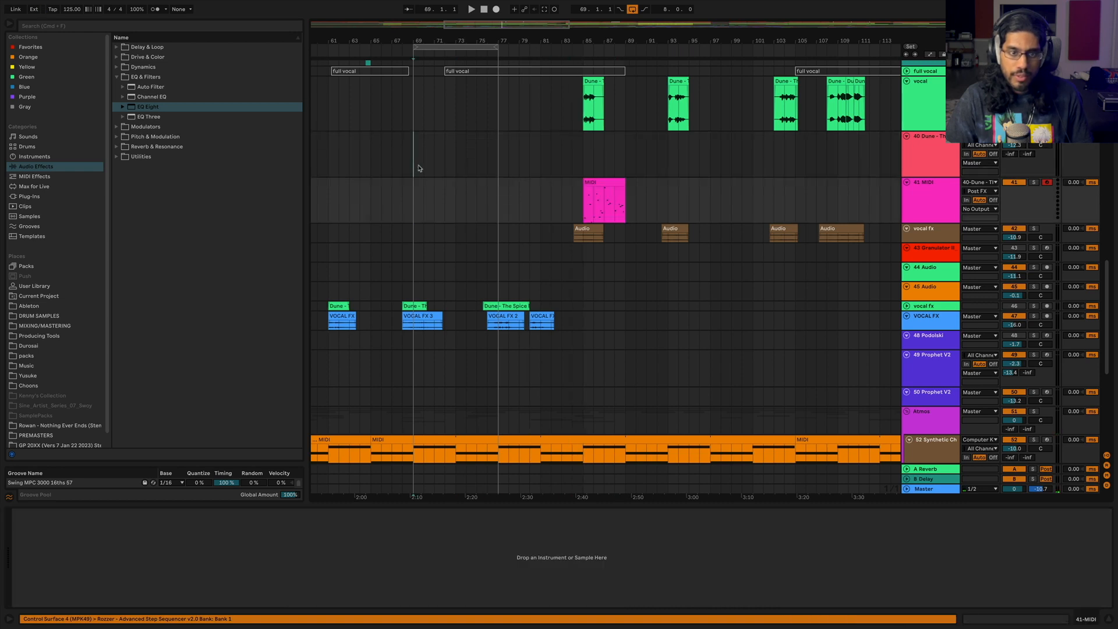
# Randomize all of the sequencer's lanes, record a second take from bar 69 and move its clip to bar 77.
pyautogui.click(419, 169)
pyautogui.click(356, 581)
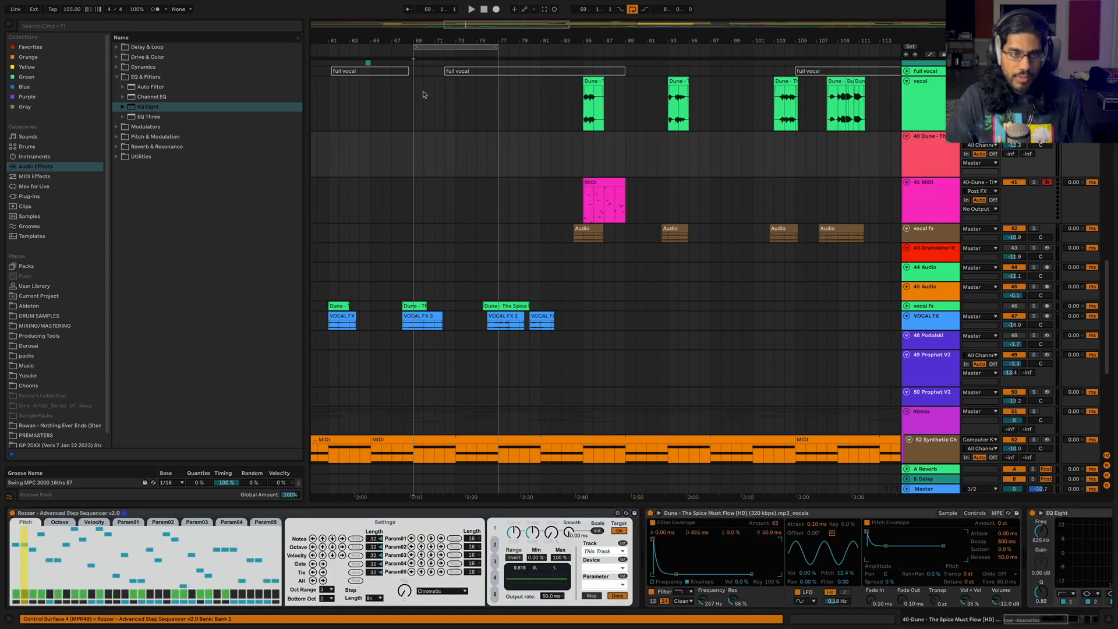
pyautogui.click(495, 9)
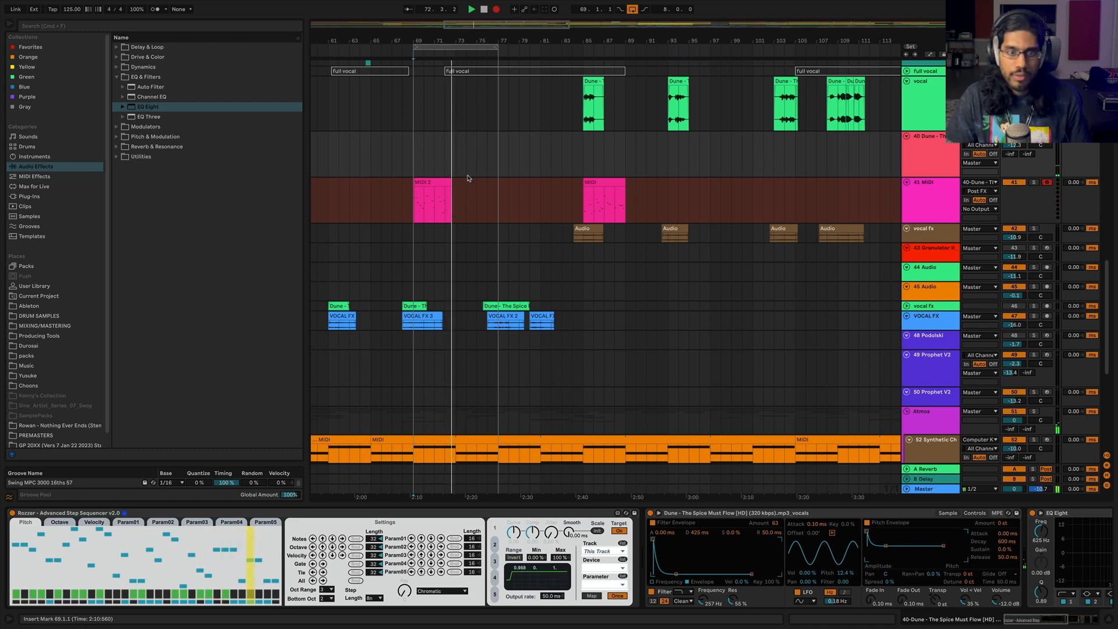
pyautogui.press('space')
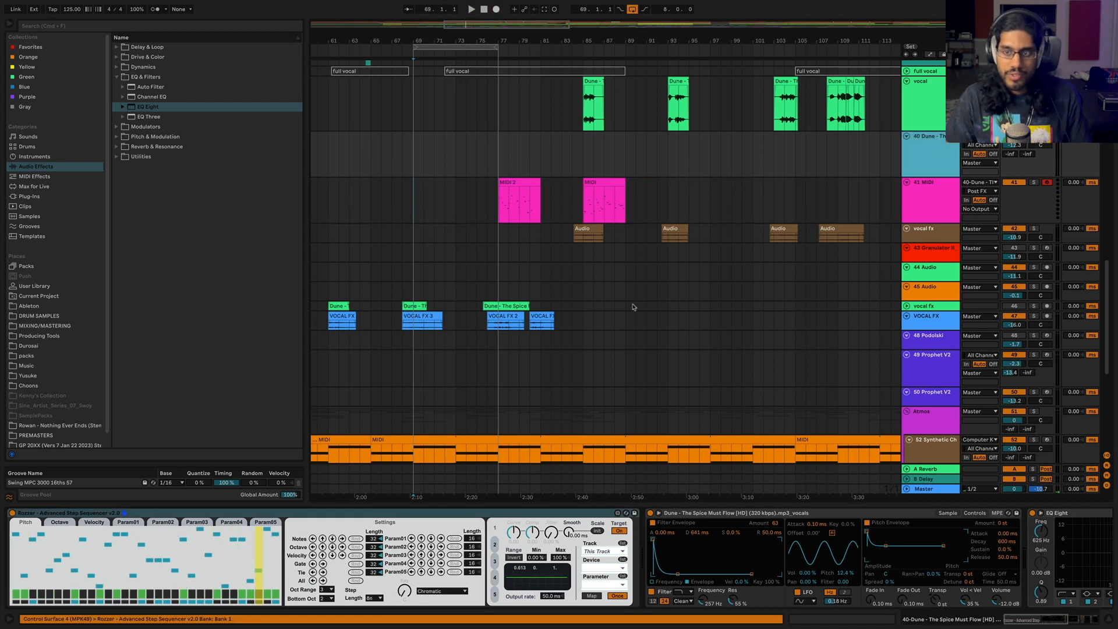
# Randomize the sequencer again and record a third take from bar 69 while raising the filter envelope's decay to 969 ms.
pyautogui.click(353, 580)
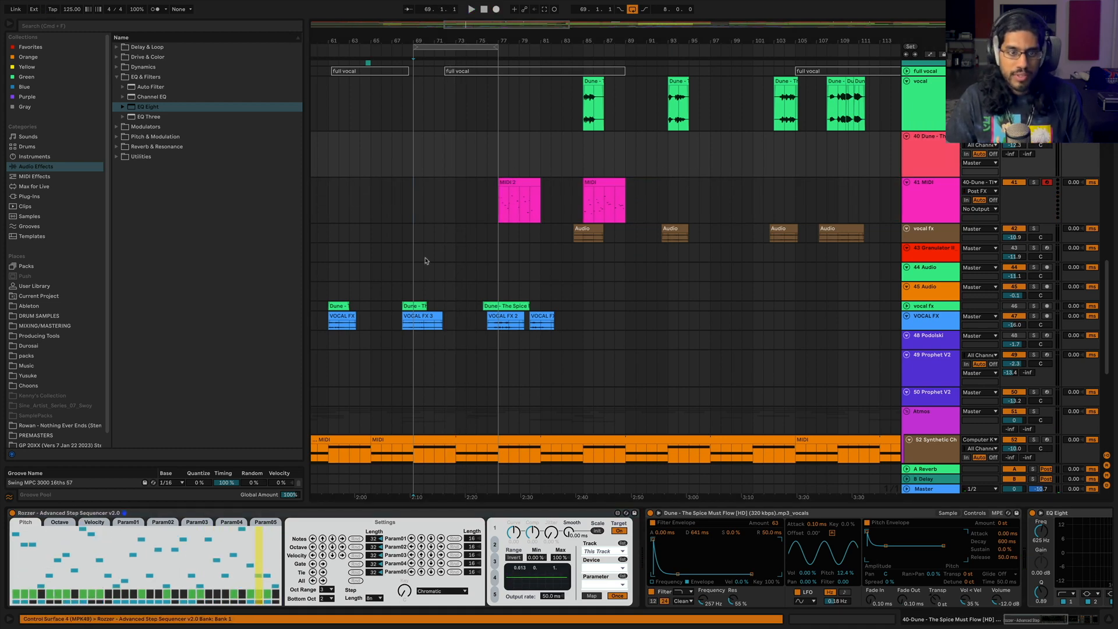
pyautogui.click(413, 206)
pyautogui.click(495, 10)
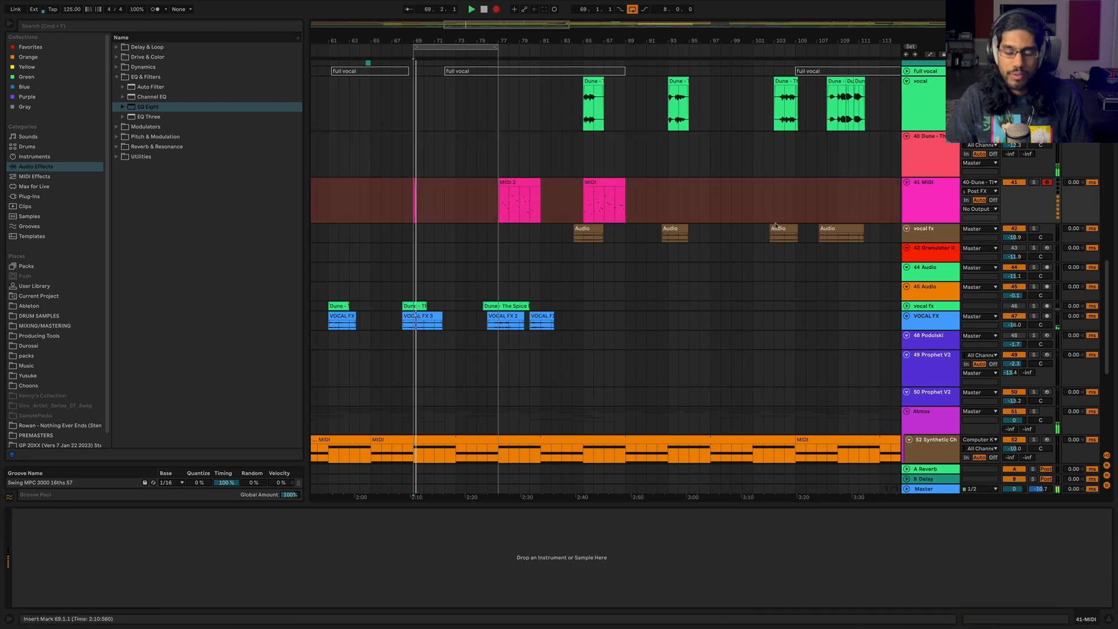
pyautogui.doubleClick(930, 156)
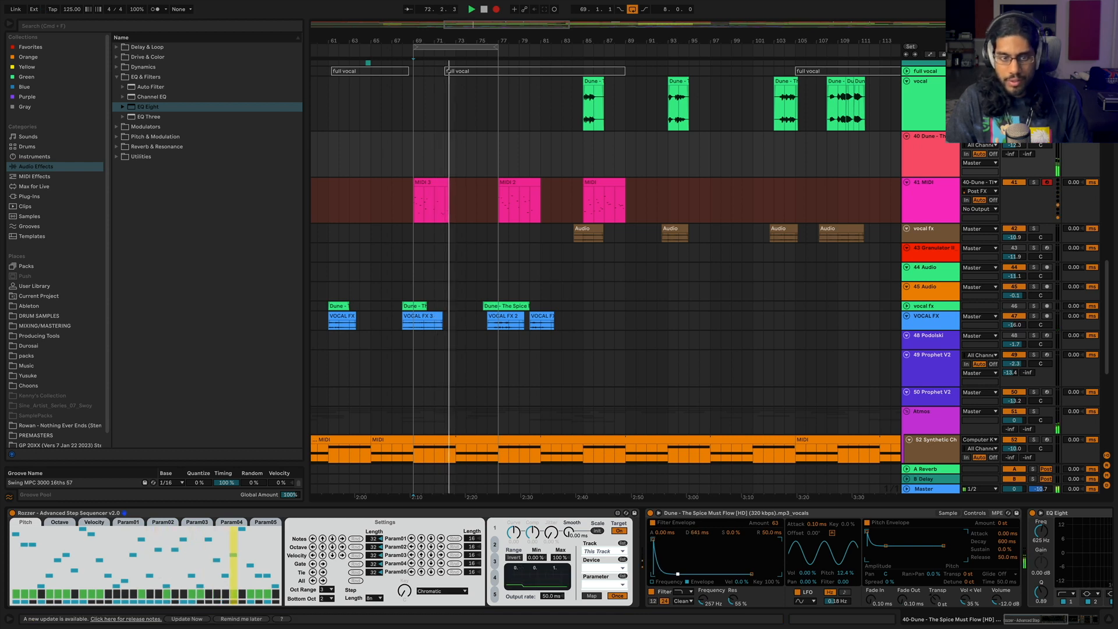
pyautogui.press('space')
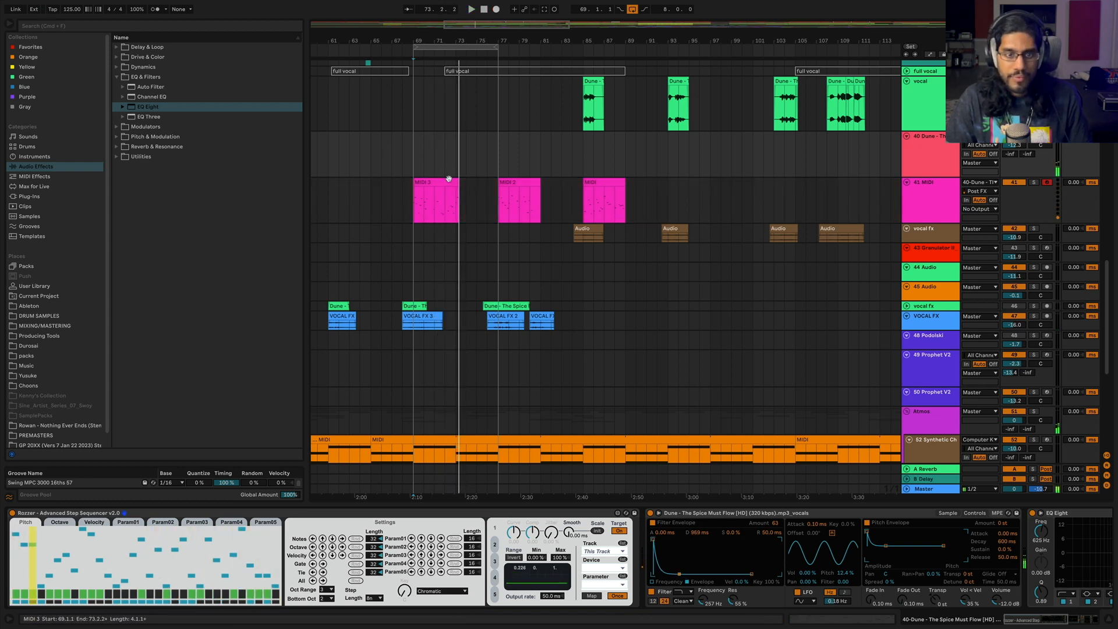
# Line up the three four-bar takes end to end from bar 69 and move them onto the Dune vocals track.
pyautogui.moveTo(458, 182)
pyautogui.mouseDown()
pyautogui.moveTo(488, 191)
pyautogui.moveTo(469, 188)
pyautogui.mouseUp()
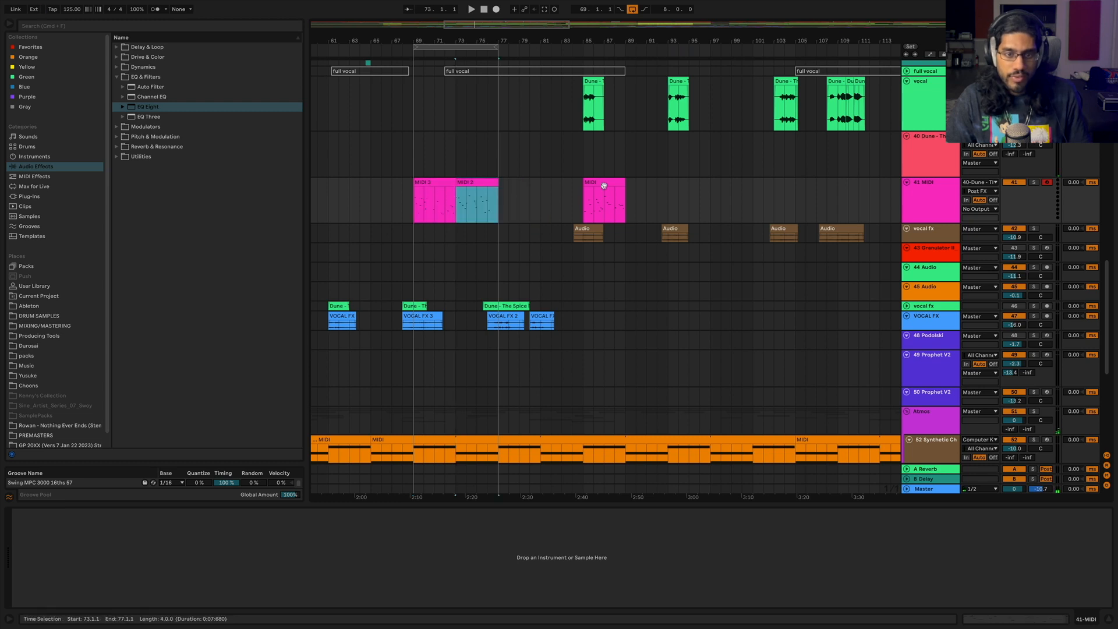
pyautogui.moveTo(604, 185); pyautogui.dragTo(522, 194)
pyautogui.keyDown('shift'); pyautogui.click(436, 182); pyautogui.keyUp('shift')
pyautogui.moveTo(437, 182); pyautogui.dragTo(540, 171)
# Turn off the Advanced Step Sequencer on the Dune vocals track and play the arranged clips from bar 69.
pyautogui.click(929, 147)
pyautogui.click(12, 513)
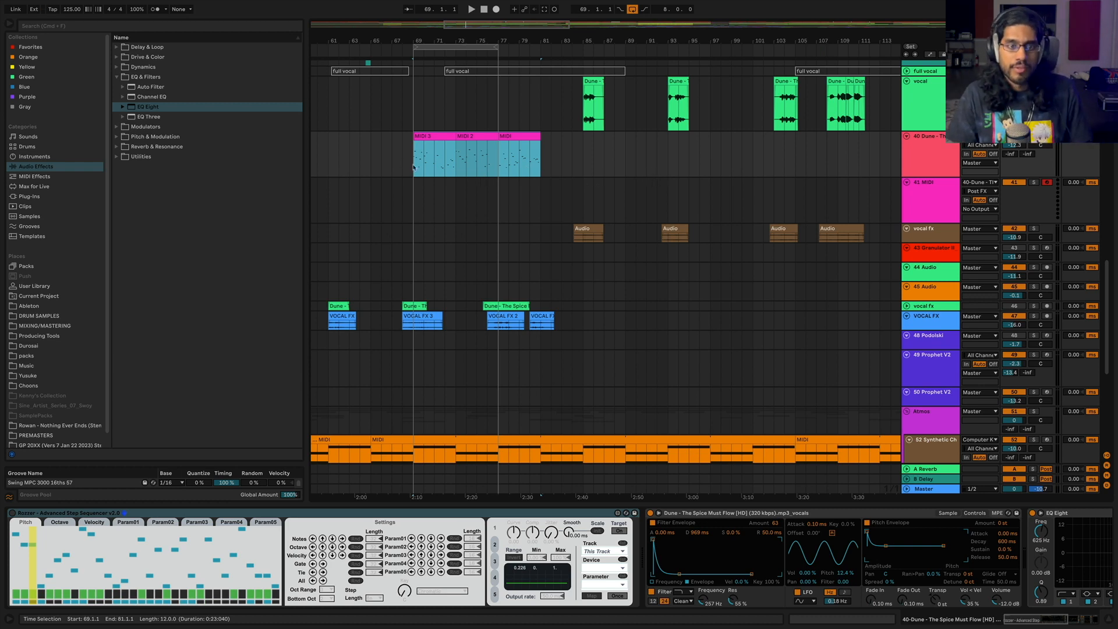
pyautogui.click(414, 168)
pyautogui.press('space')
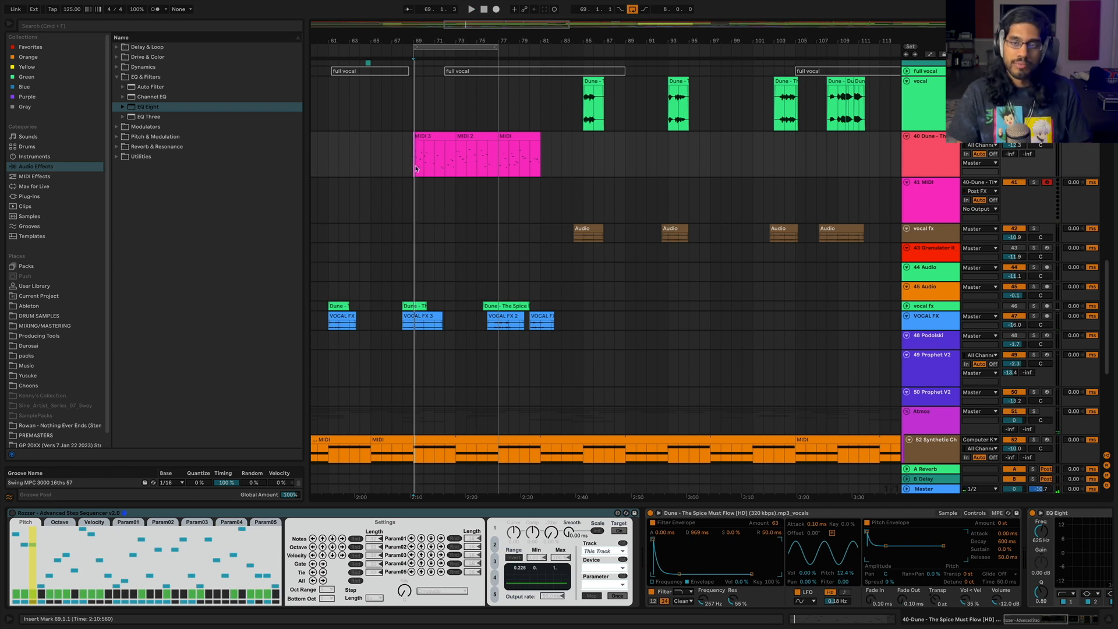
# Duplicate the Dune vocals MIDI track, then freeze and flatten the copy to audio.
pyautogui.press('space')
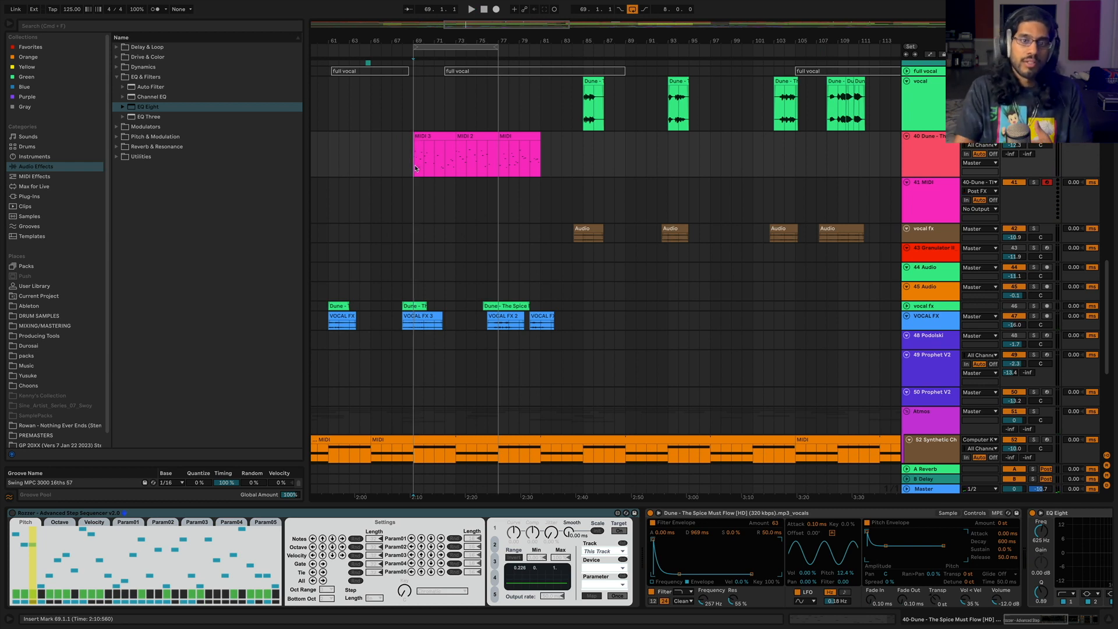
pyautogui.click(926, 165)
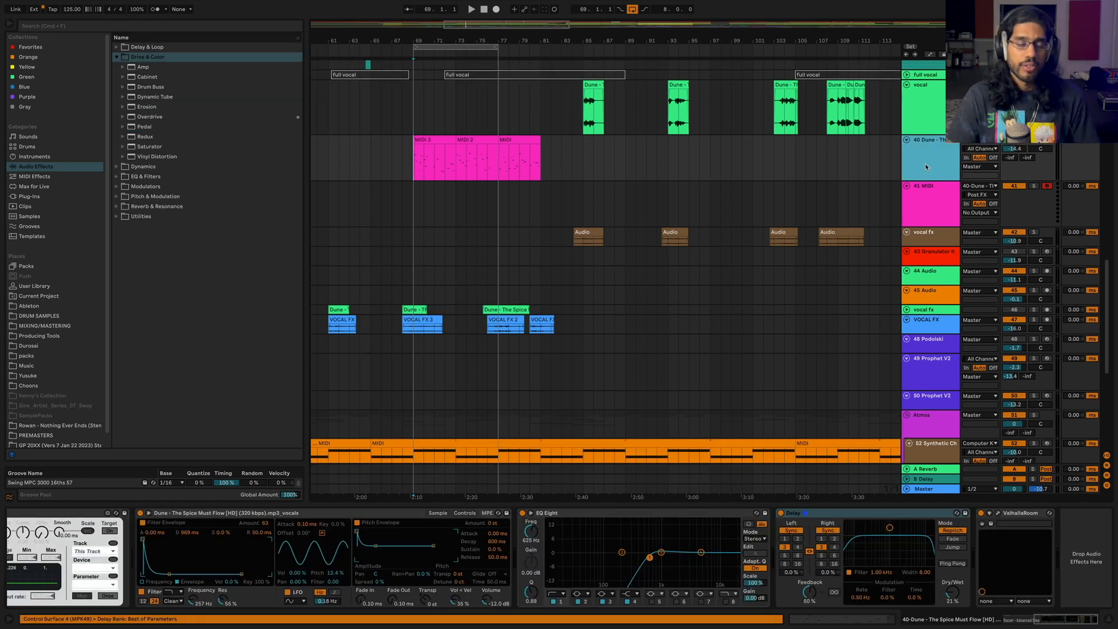
pyautogui.press('space')
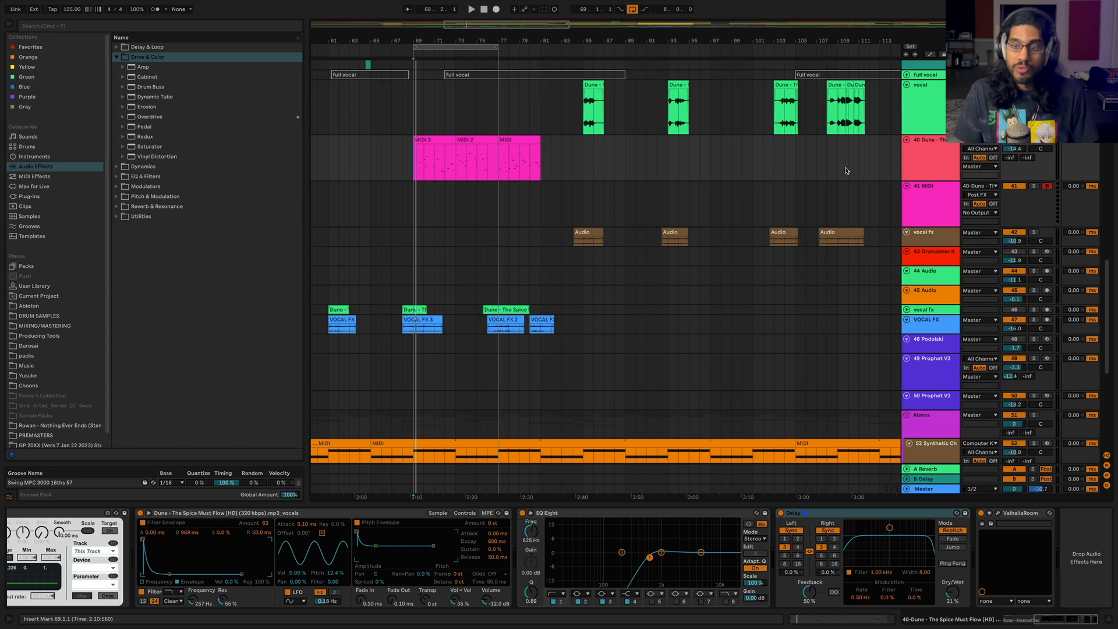
pyautogui.click(938, 163)
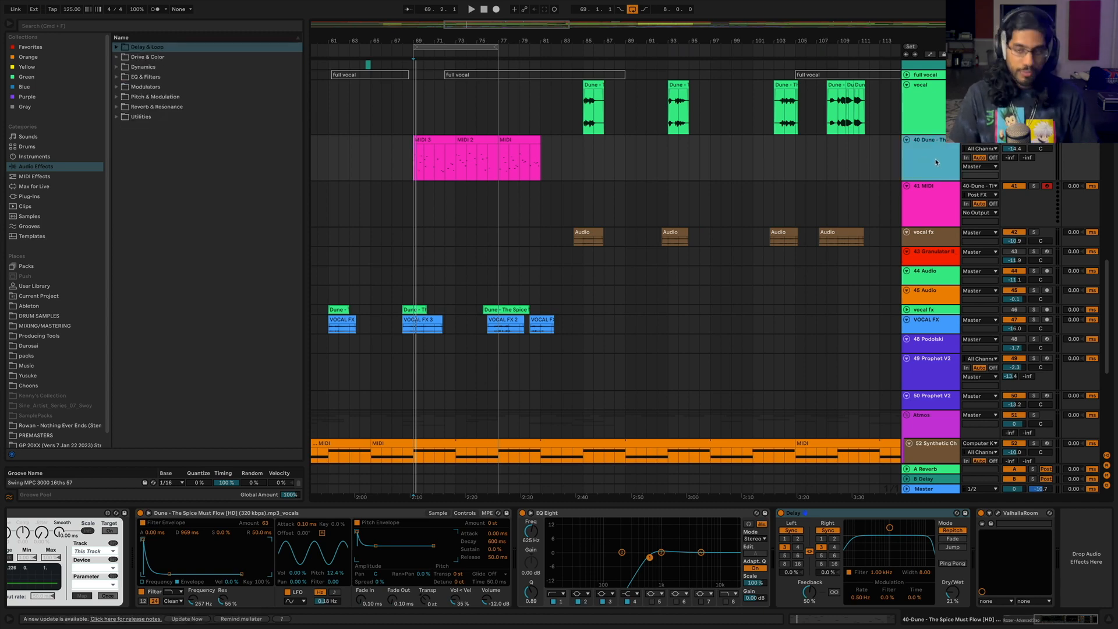
pyautogui.press('super+d')
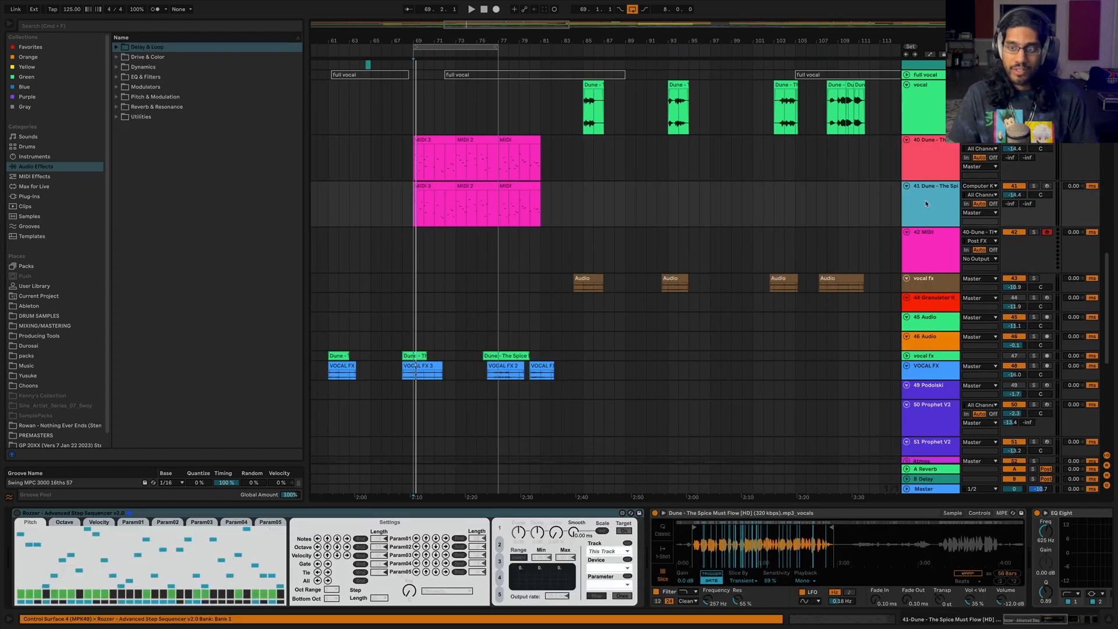
pyautogui.rightClick(917, 195)
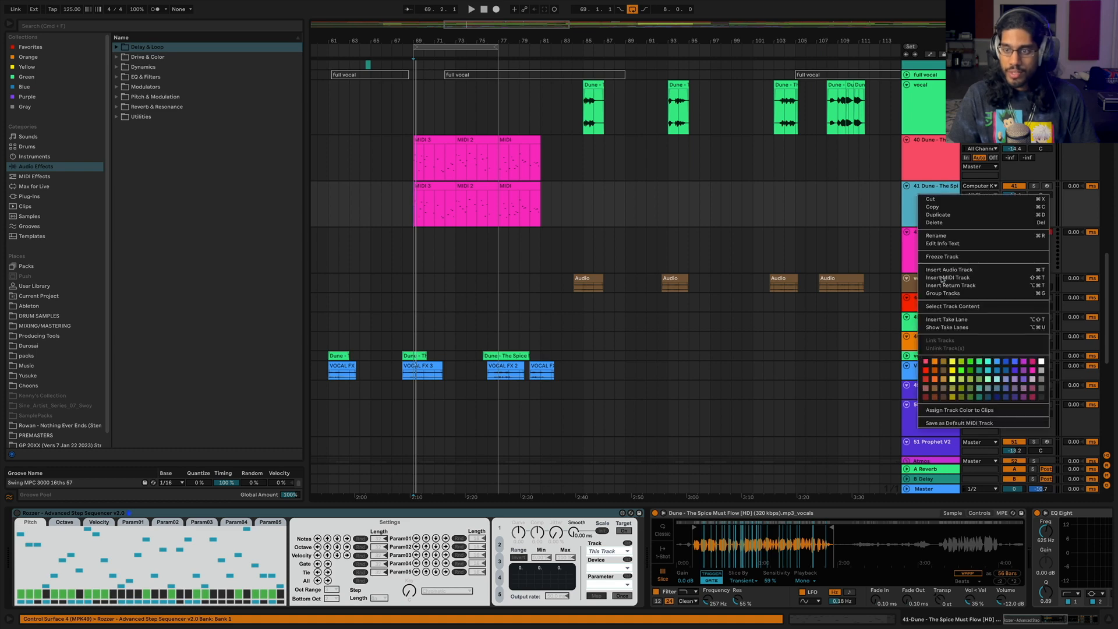
pyautogui.click(942, 257)
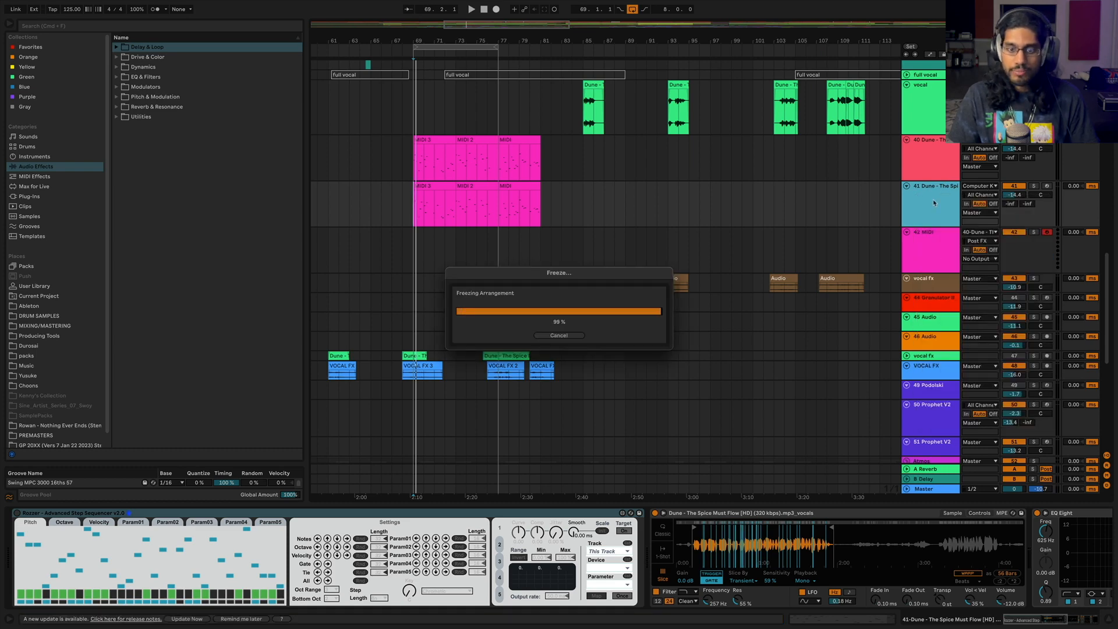
pyautogui.rightClick(933, 200)
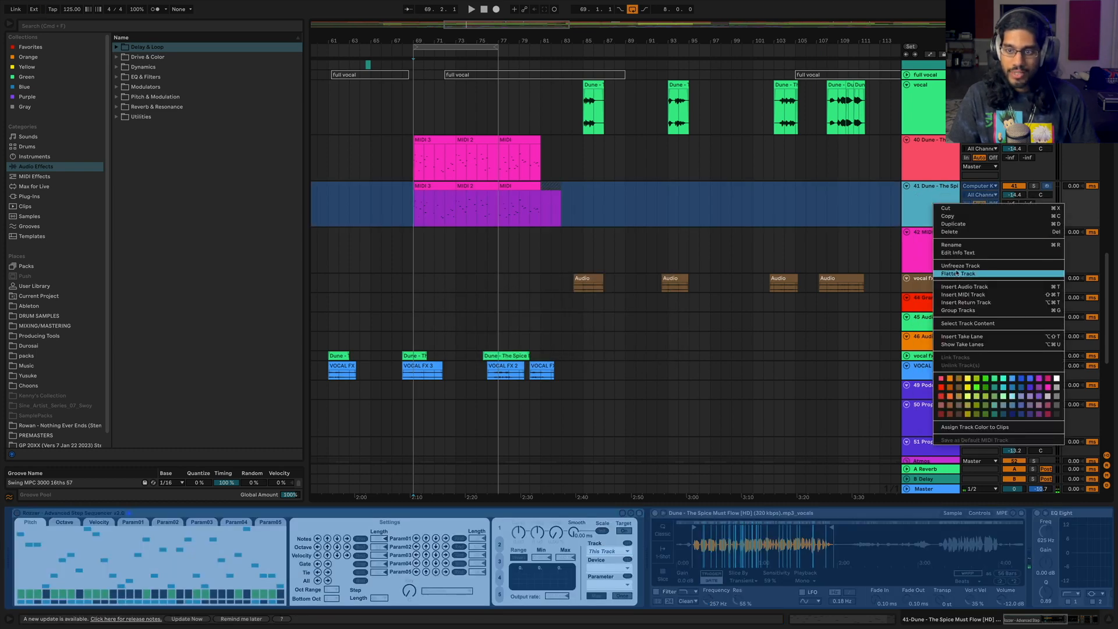
pyautogui.press('Return')
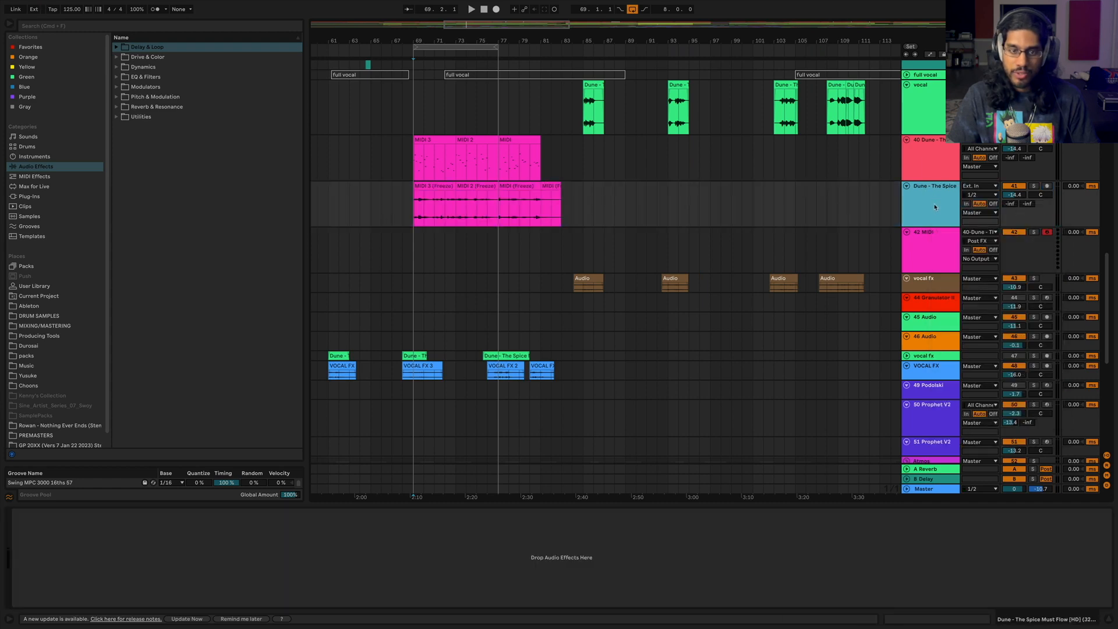
# Search the Max for Live devices for "path" and add the Pathways instrument to the empty MIDI track below the flattened vocals.
pyautogui.click(933, 165)
pyautogui.click(928, 211)
pyautogui.click(928, 249)
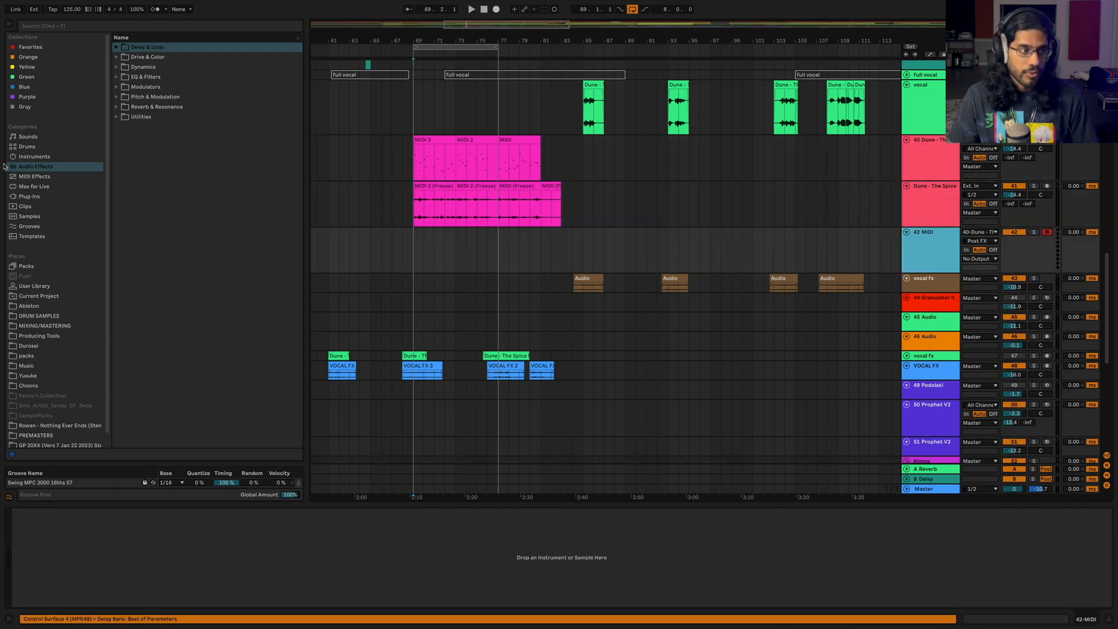
pyautogui.click(29, 157)
pyautogui.click(22, 179)
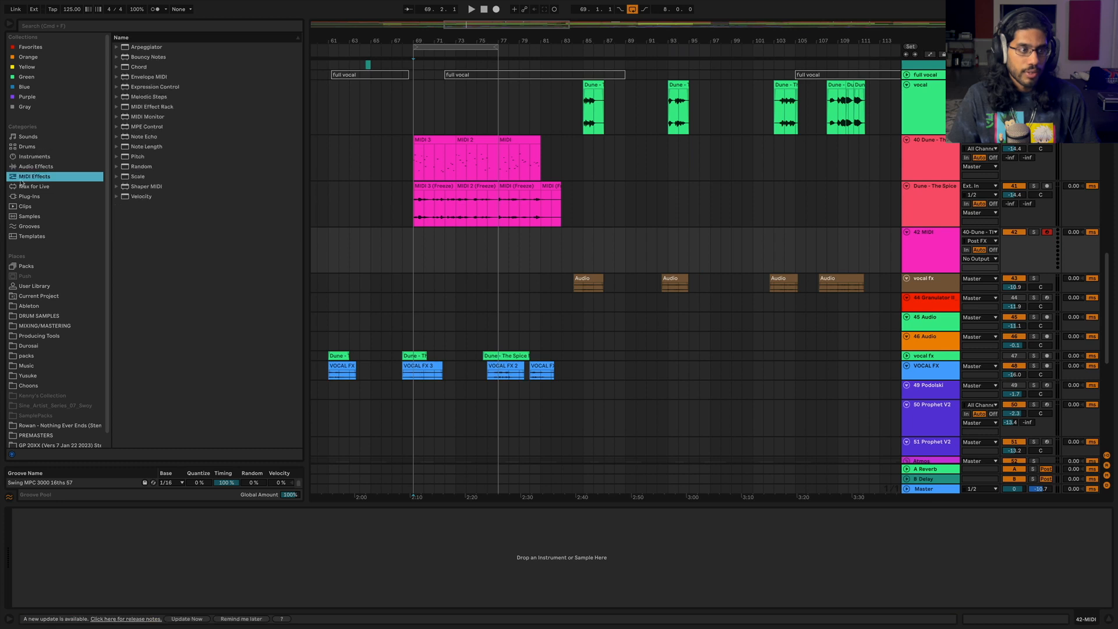
pyautogui.click(34, 186)
pyautogui.click(70, 28)
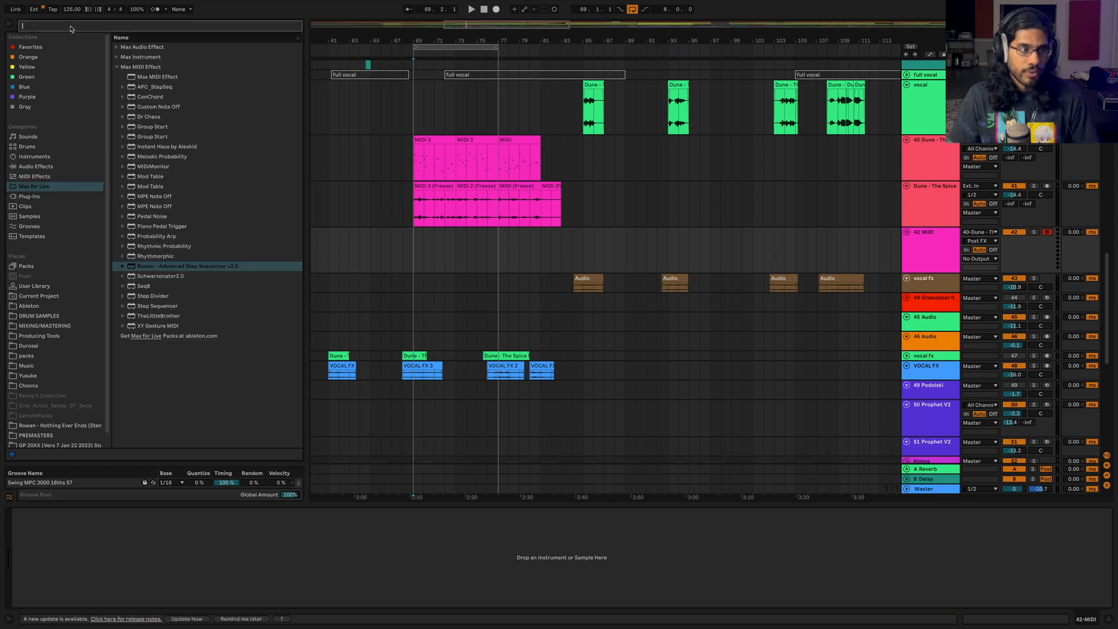
pyautogui.write('path')
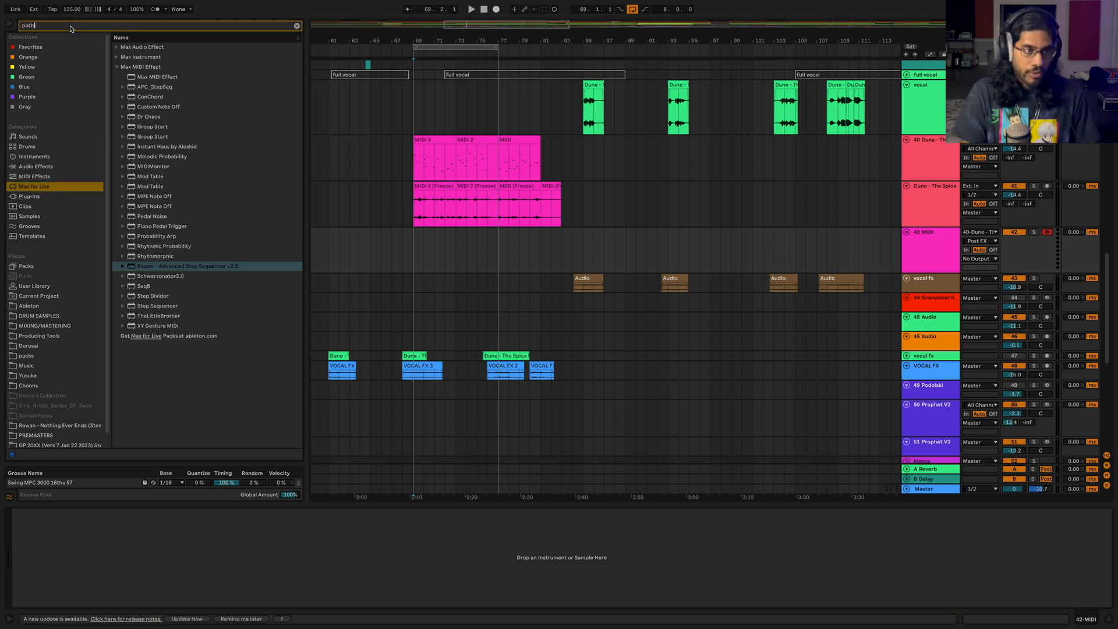
pyautogui.click(115, 47)
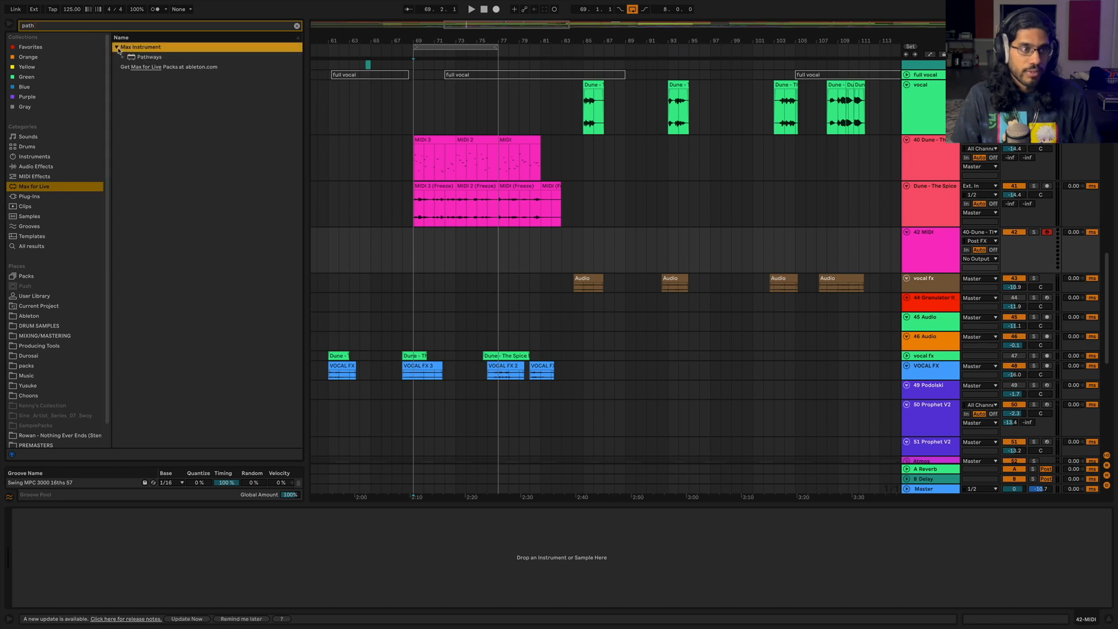
pyautogui.click(124, 58)
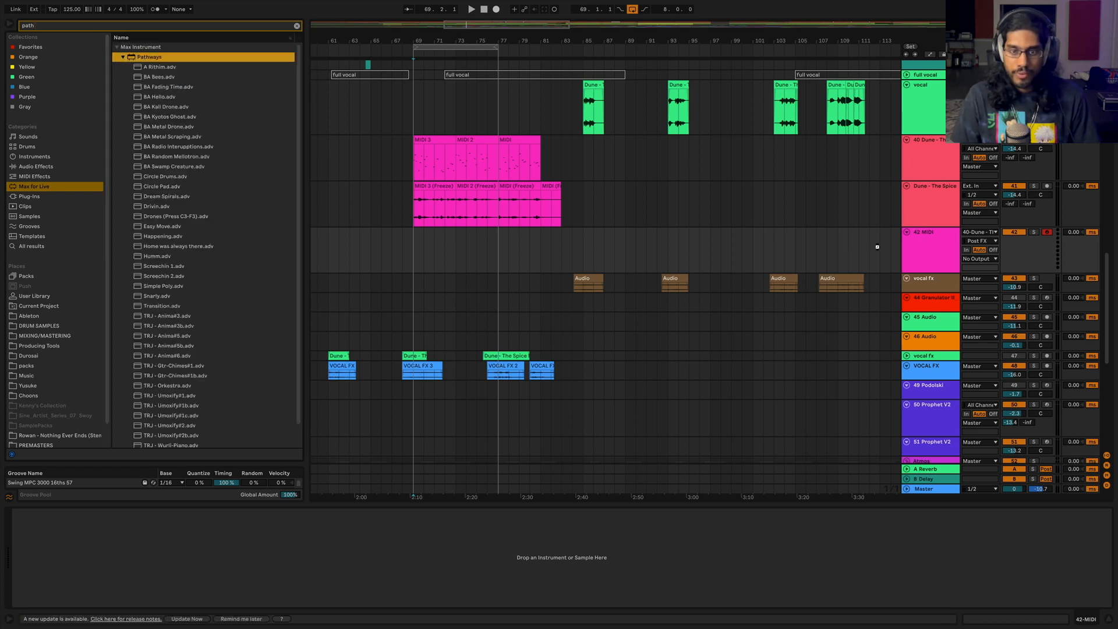
# Load the first flattened vocal clip into Pathways in Grain play mode and draw two oval paths over its spectrogram.
pyautogui.moveTo(439, 184); pyautogui.dragTo(133, 544)
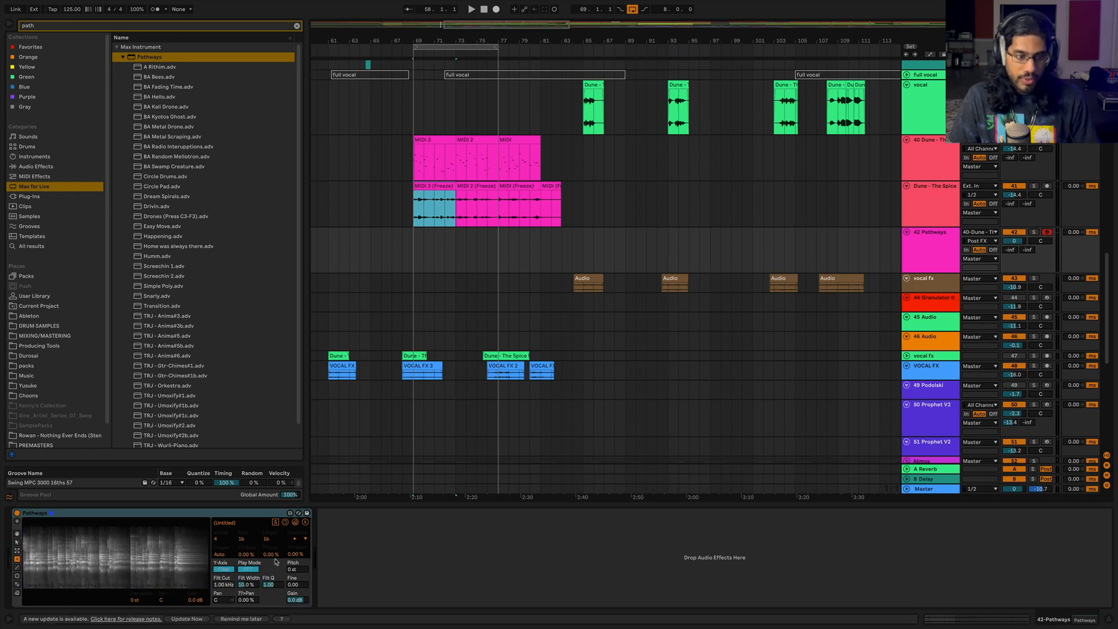
pyautogui.click(240, 570)
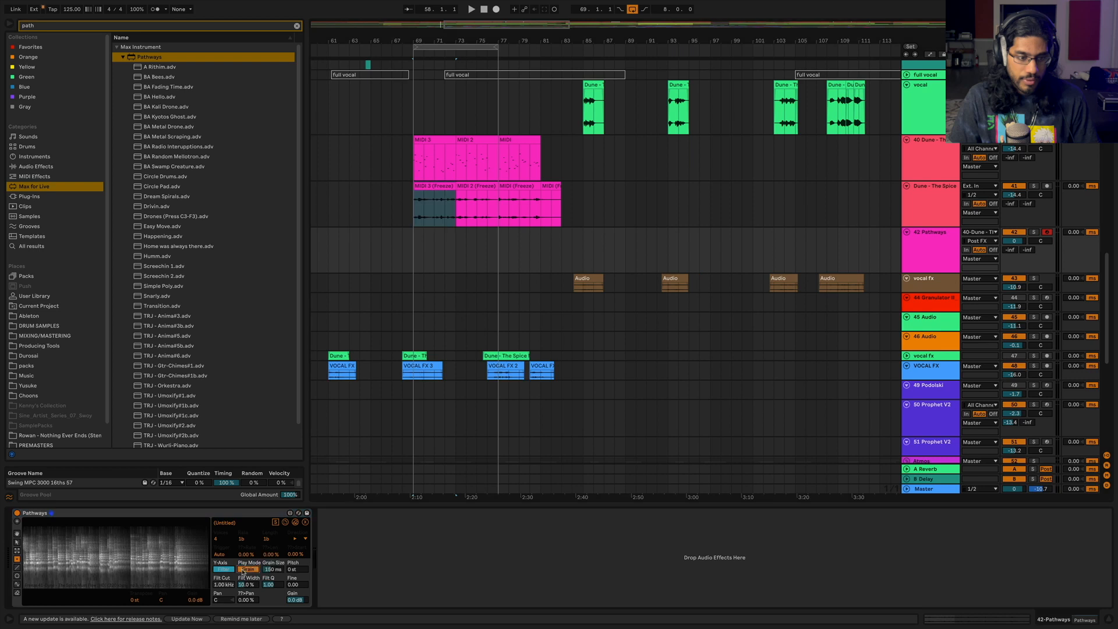
pyautogui.click(17, 575)
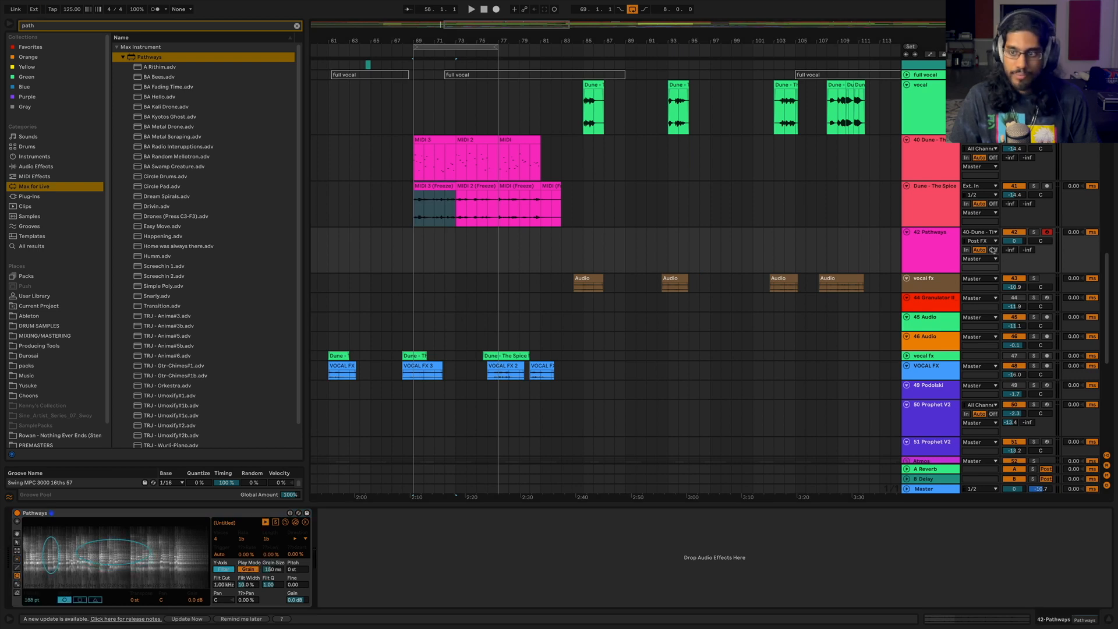
# Play the arrangement to audition Pathways while adjusting its path timing values.
pyautogui.press('space')
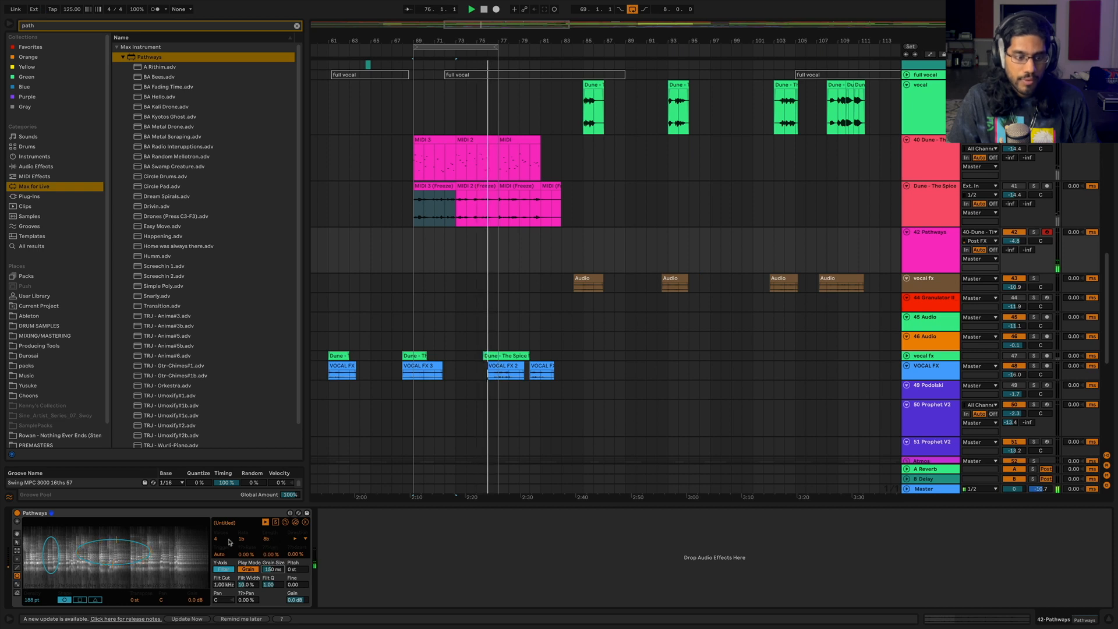
pyautogui.moveTo(242, 539); pyautogui.dragTo(241, 554)
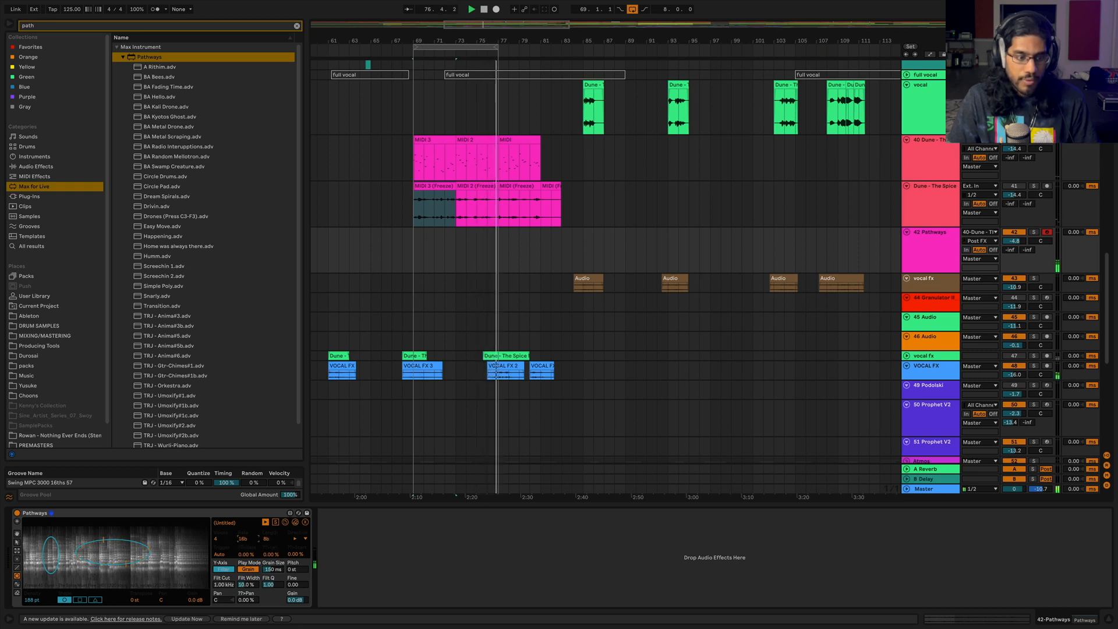
pyautogui.click(215, 540)
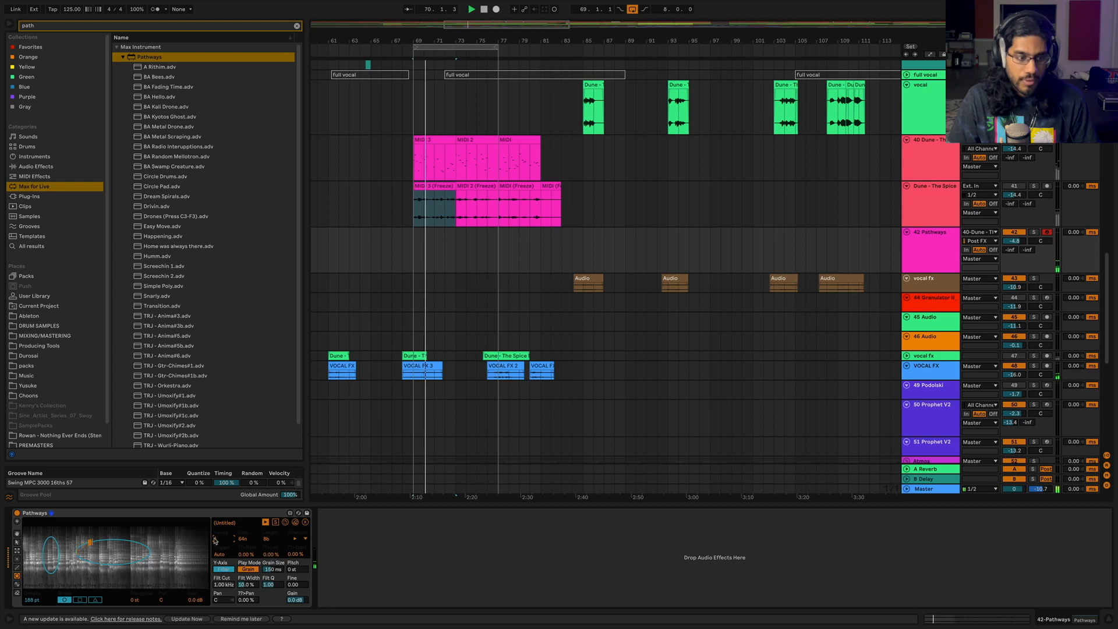
pyautogui.moveTo(243, 545); pyautogui.dragTo(243, 540)
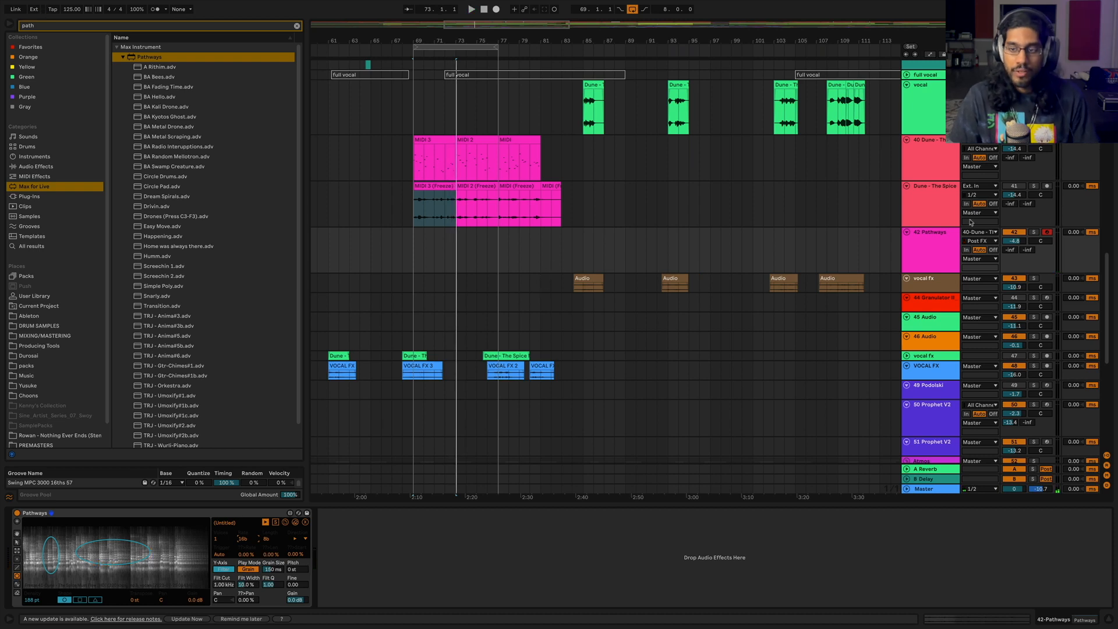
# Delete the Pathways track and the flattened audio copy of the Dune vocals track.
pyautogui.click(939, 219)
pyautogui.click(934, 235)
pyautogui.click(933, 225)
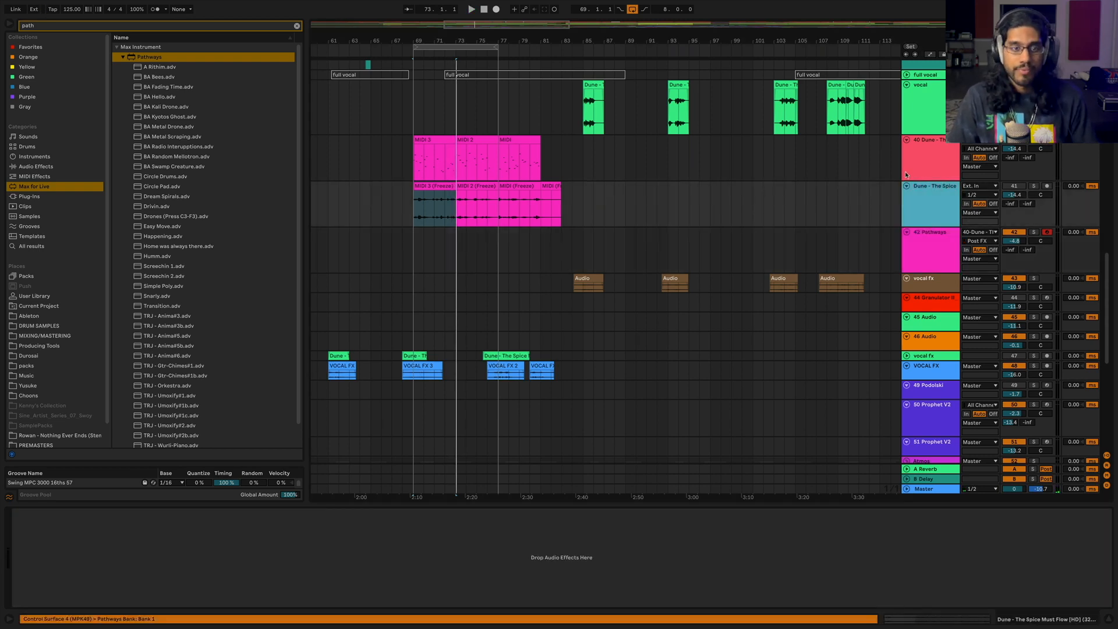
pyautogui.click(928, 251)
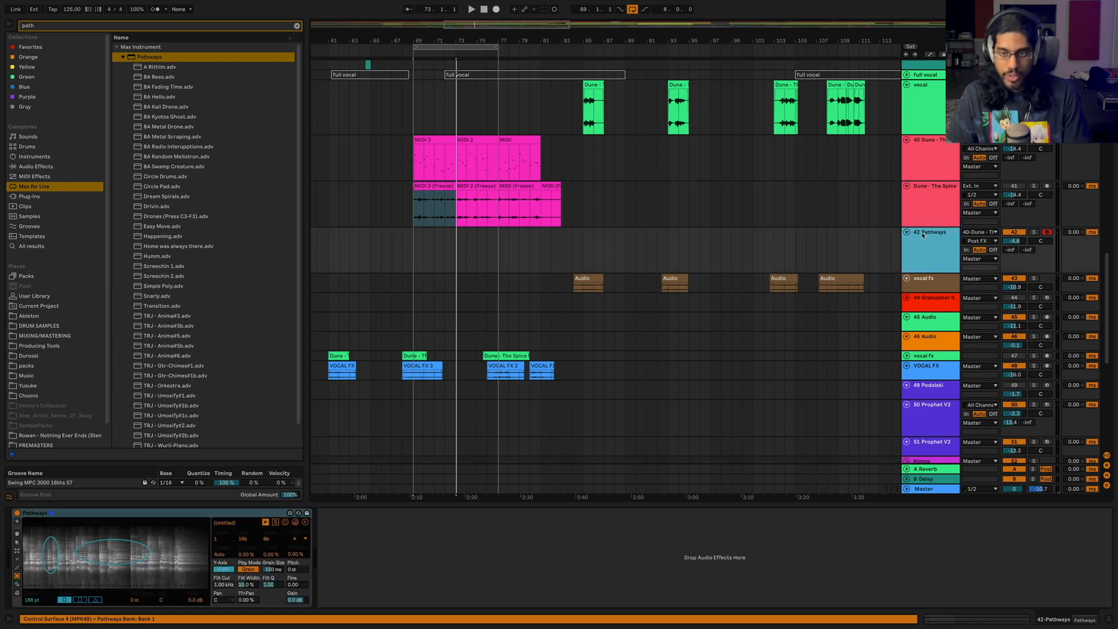
pyautogui.press('Delete')
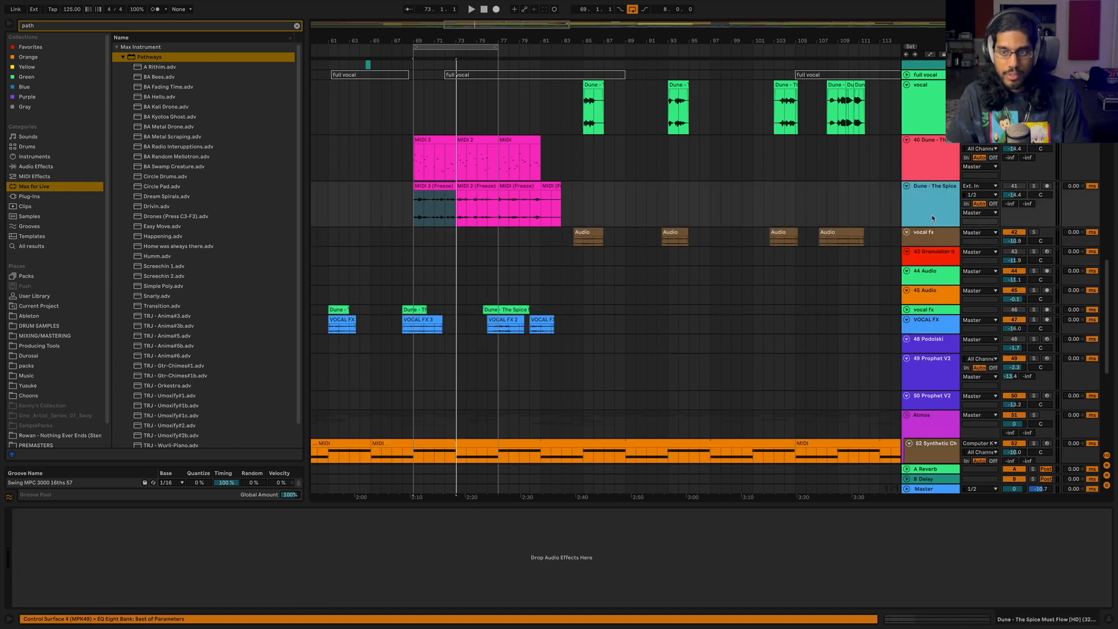
pyautogui.press('Delete')
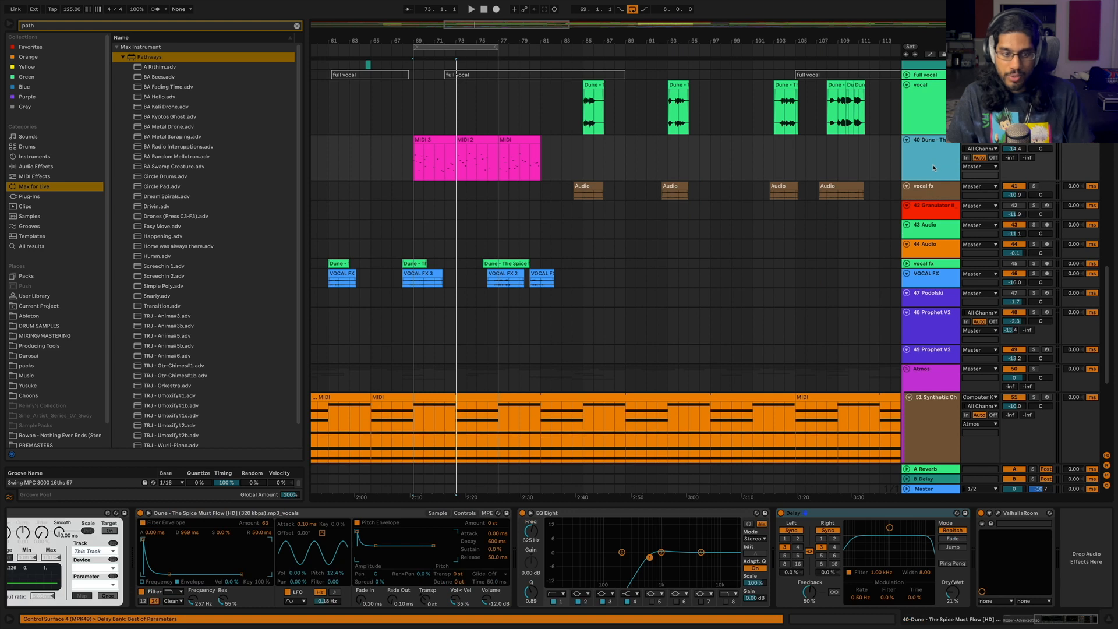
# Search the browser for "grain" and insert Grain Delay on the Dune vocals track between Delay and ValhallaRoom.
pyautogui.click(297, 26)
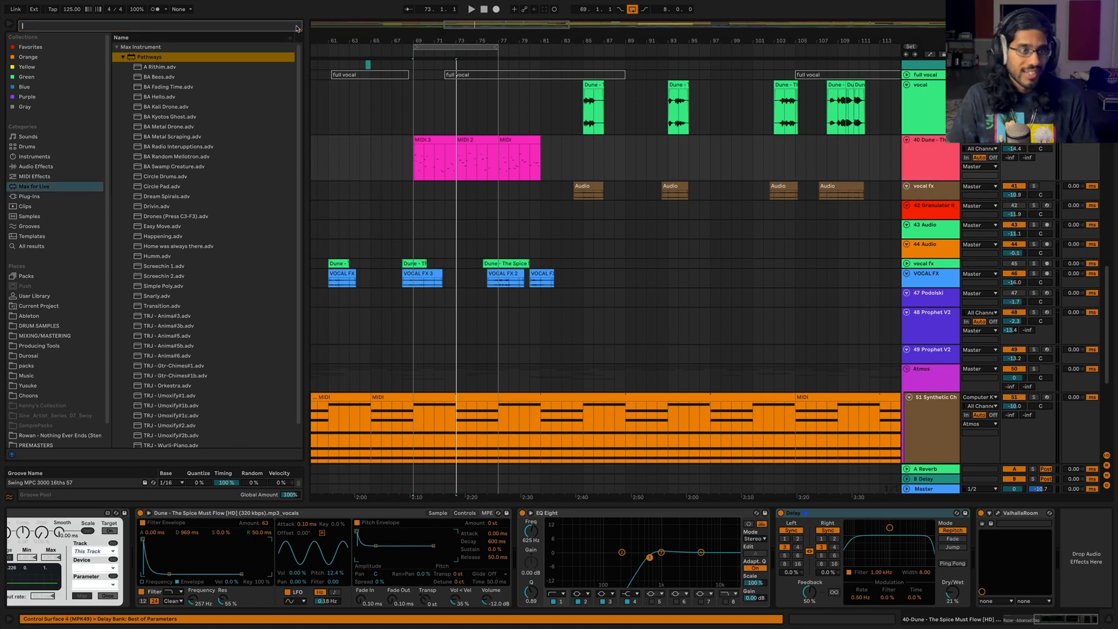
pyautogui.click(36, 166)
pyautogui.click(39, 158)
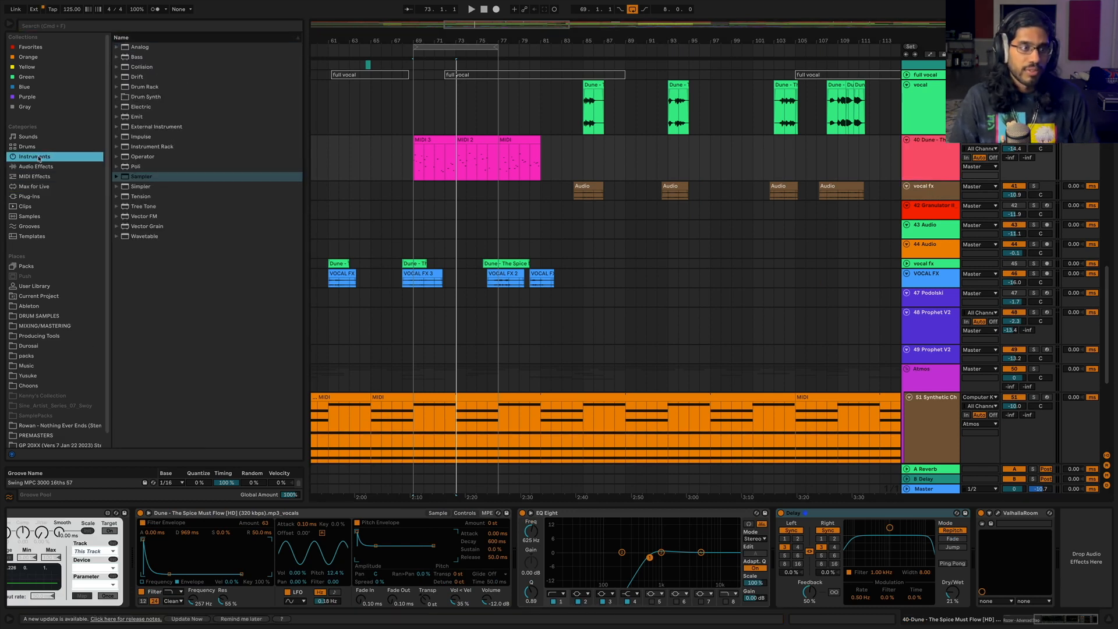
pyautogui.click(29, 196)
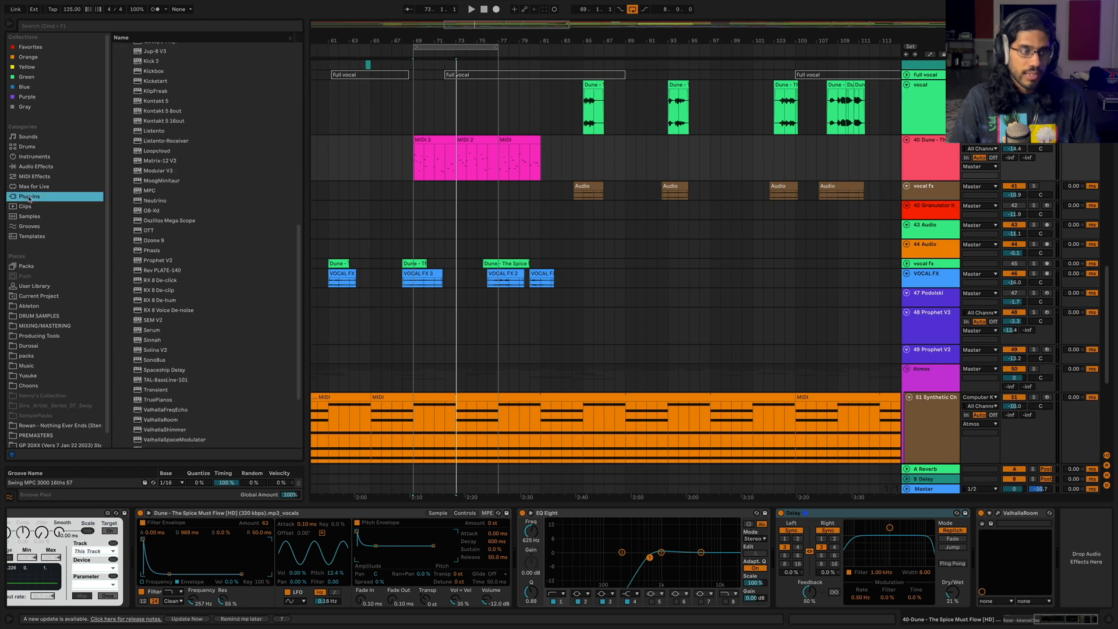
pyautogui.click(24, 157)
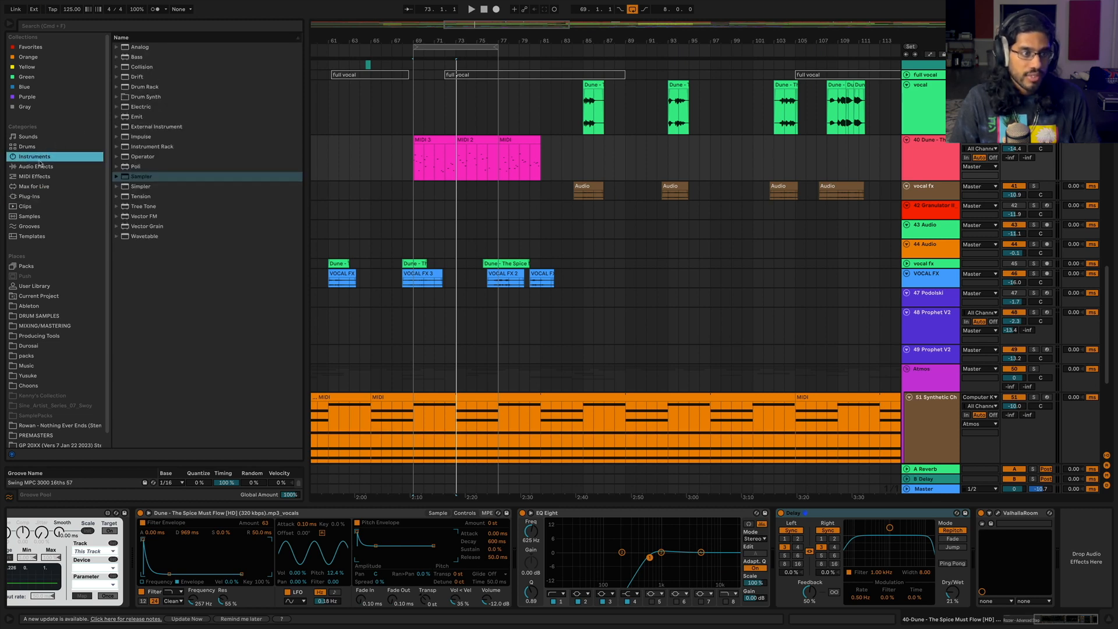
pyautogui.click(125, 25)
pyautogui.write('grain')
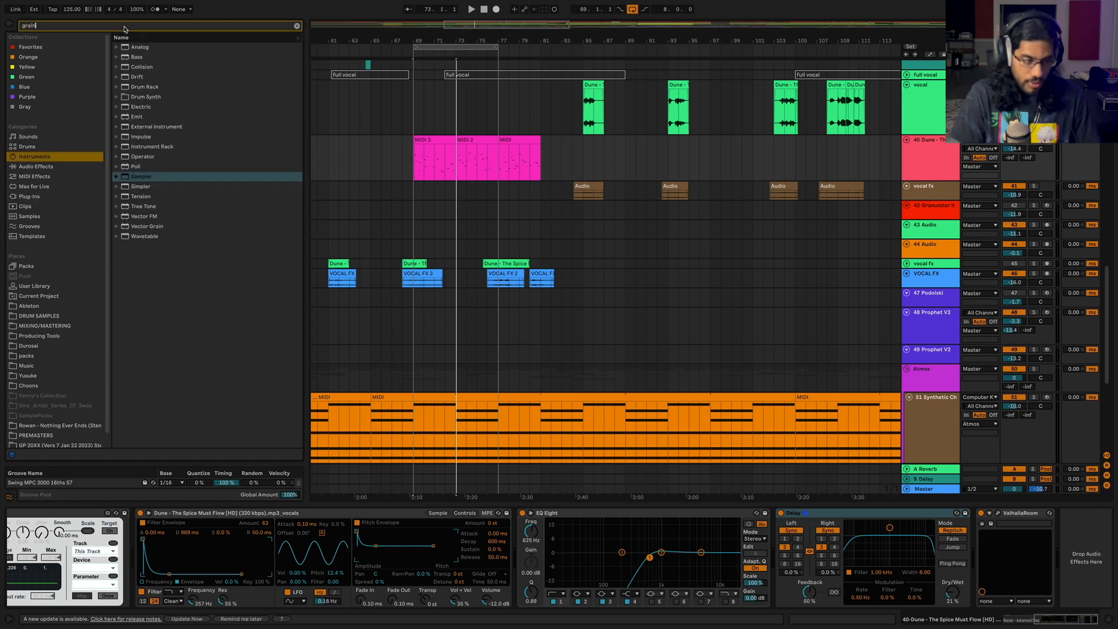
pyautogui.moveTo(936, 513); pyautogui.dragTo(851, 564)
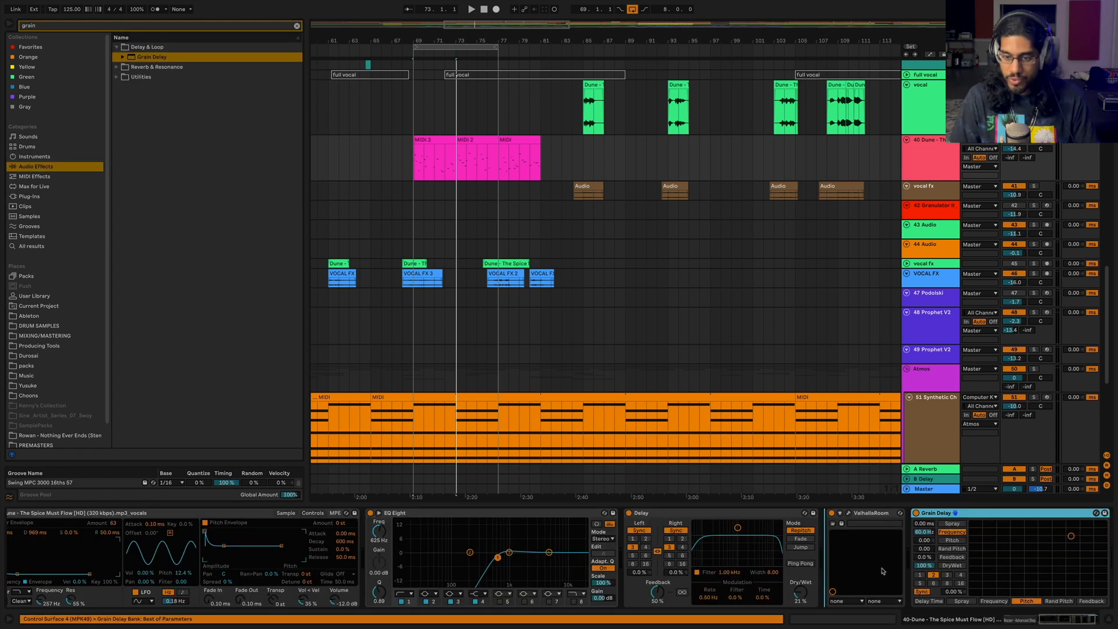
# Set Grain Delay's pitch to 12, frequency to 4.60 Hz, feedback to 41 % and dry/wet to 35 %.
pyautogui.click(816, 541)
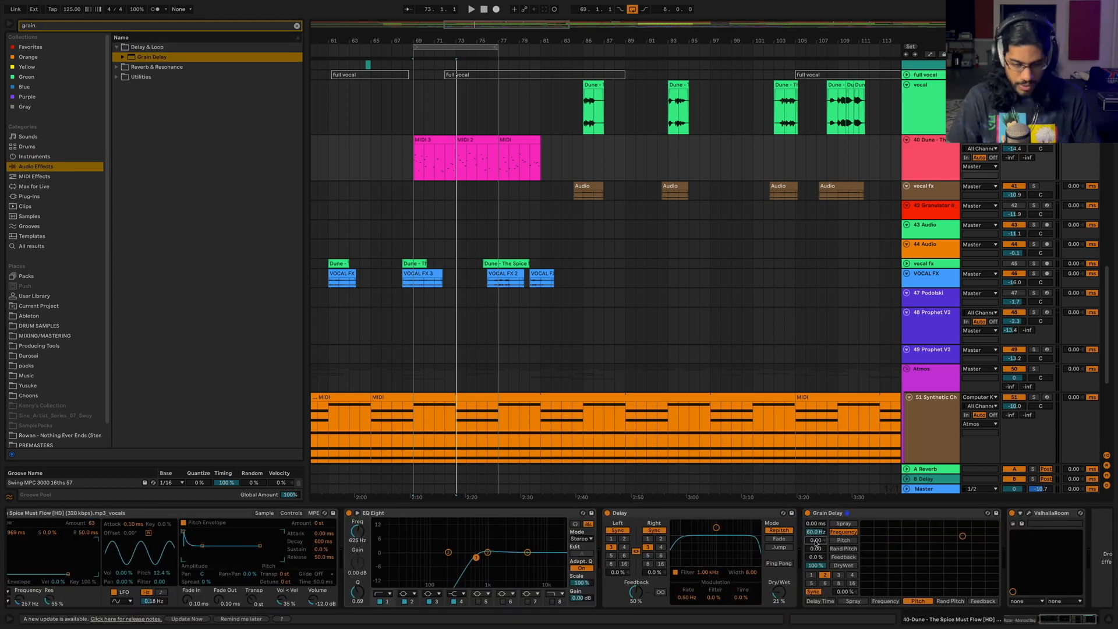
pyautogui.write('12')
pyautogui.press('Return')
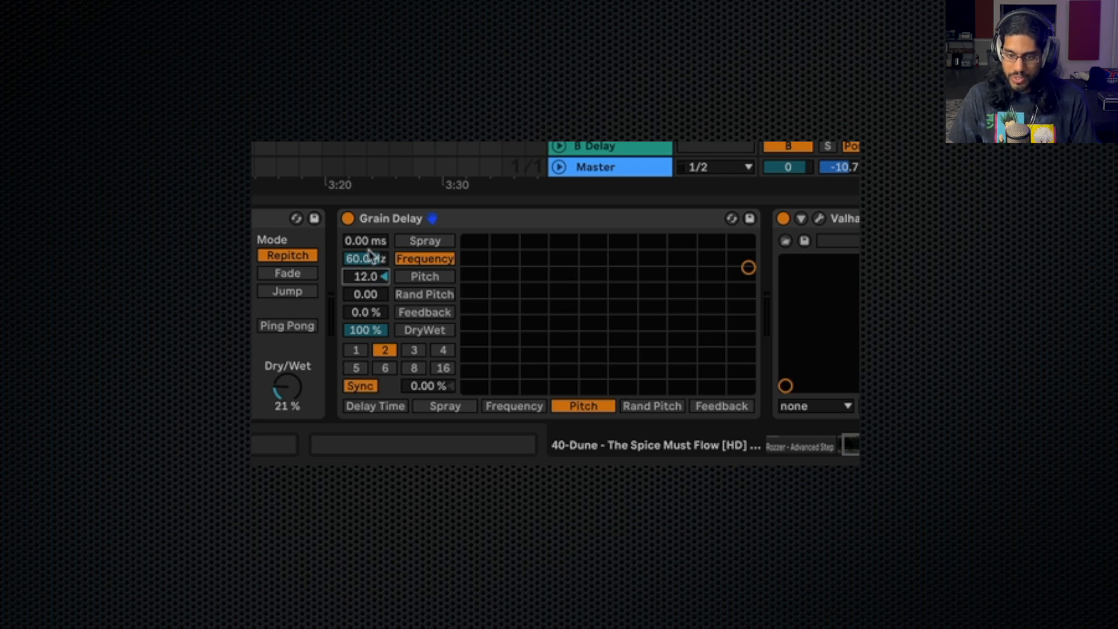
pyautogui.moveTo(369, 253); pyautogui.dragTo(365, 346)
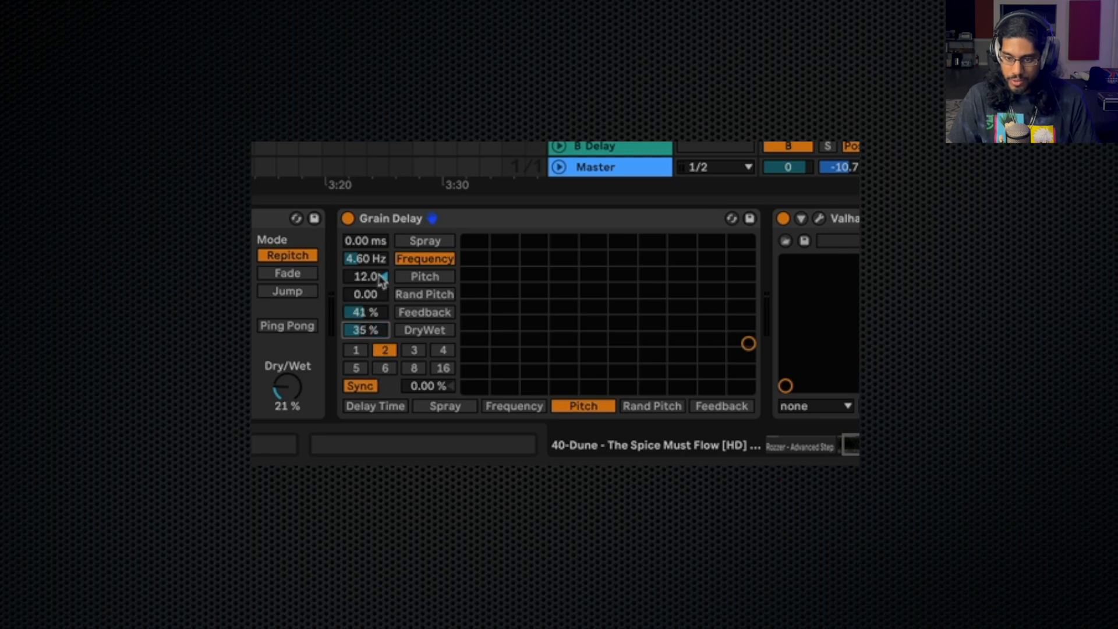
# Set Grain Delay's spray to 2.47 ms, frequency to 2.66 Hz, pitch to 0.10, feedback to 43 % and dry/wet to 37 %.
pyautogui.moveTo(373, 242); pyautogui.dragTo(375, 276)
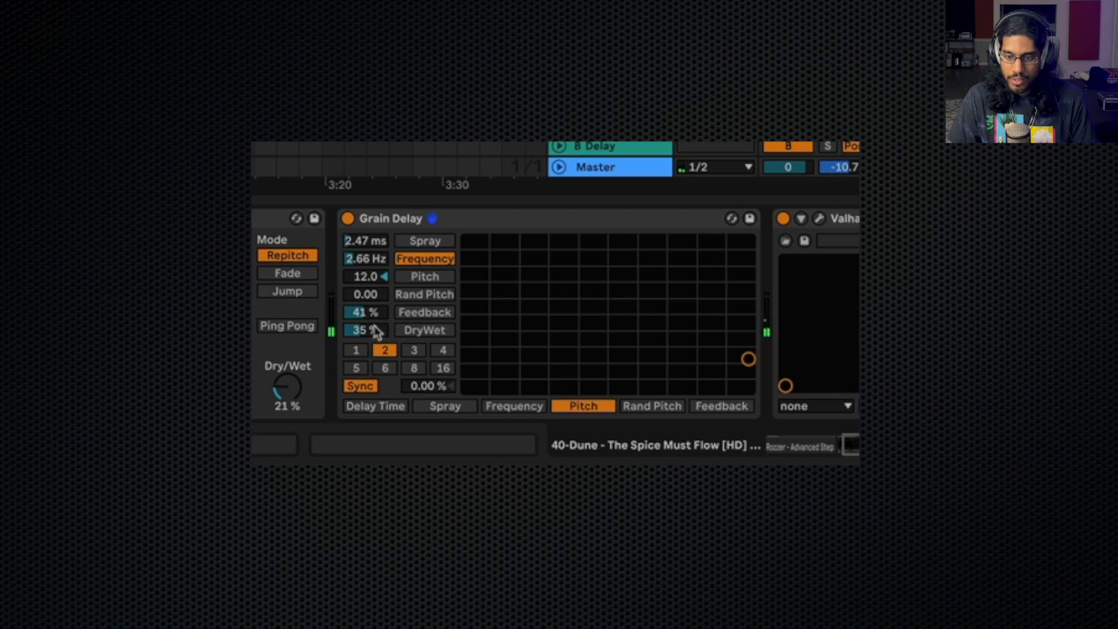
pyautogui.moveTo(376, 332)
pyautogui.mouseDown()
pyautogui.moveTo(373, 305)
pyautogui.moveTo(366, 315)
pyautogui.mouseUp()
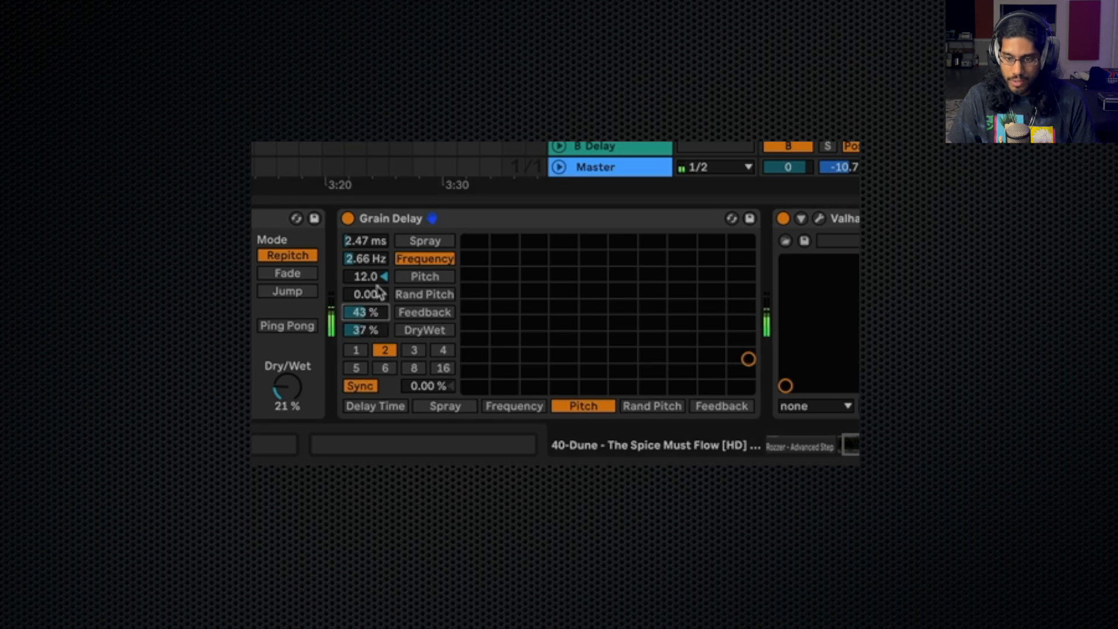
pyautogui.click(376, 277)
pyautogui.write('0.')
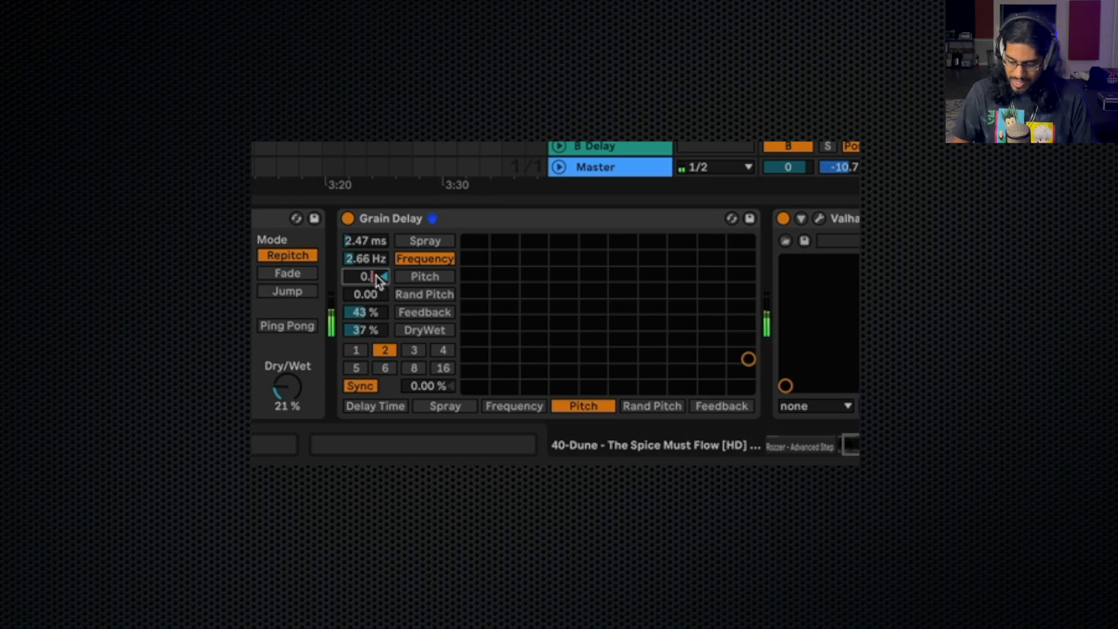
pyautogui.write('1')
pyautogui.press('Return')
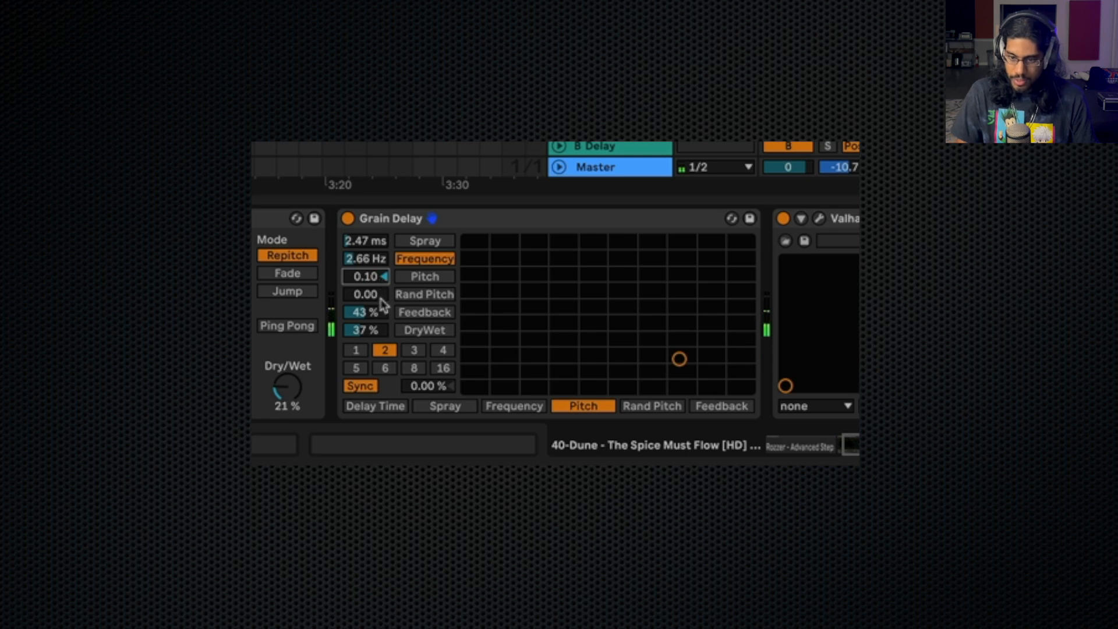
# Raise Grain Delay's feedback to 57 % and dry/wet to 45 %, and set its pitch to 0.20.
pyautogui.moveTo(382, 311); pyautogui.dragTo(368, 323)
pyautogui.click(382, 276)
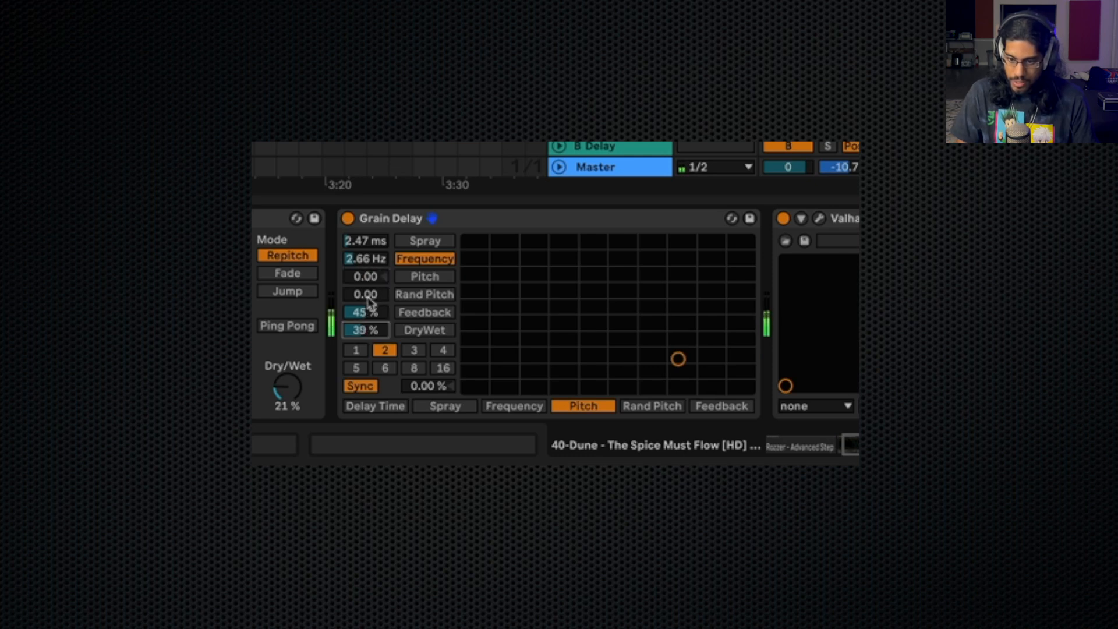
pyautogui.click(367, 282)
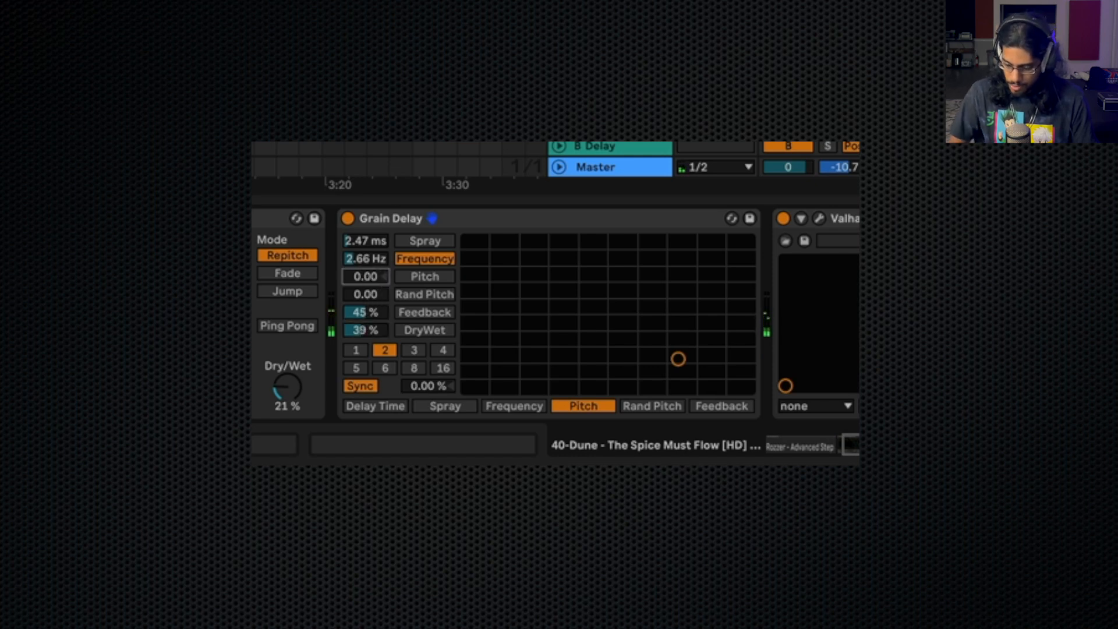
pyautogui.write('0.2')
pyautogui.press('Return')
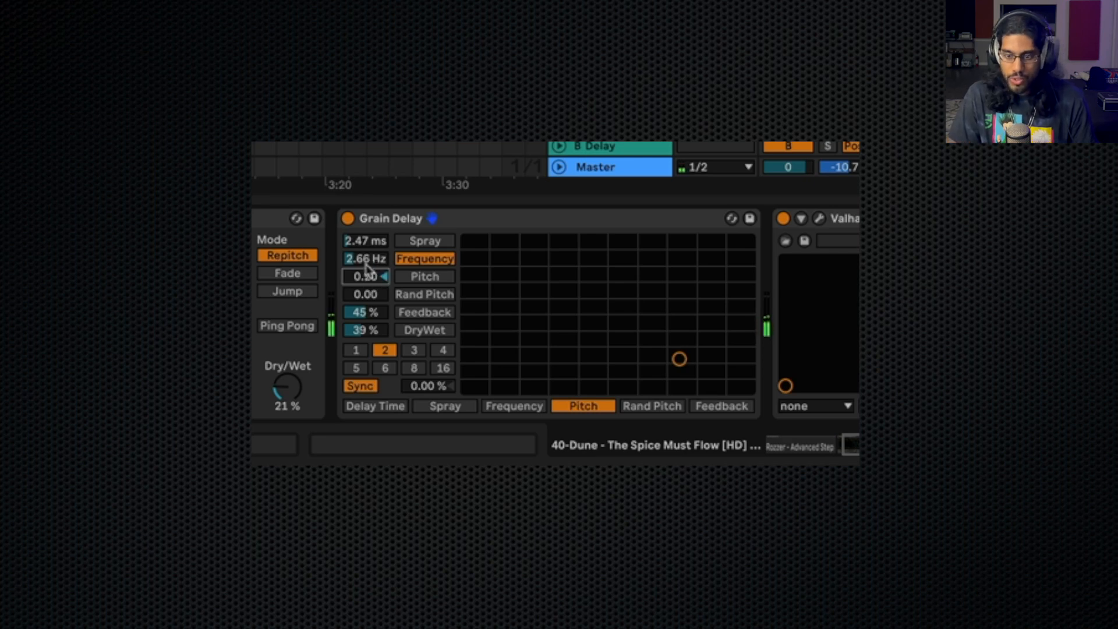
pyautogui.moveTo(352, 317); pyautogui.dragTo(365, 332)
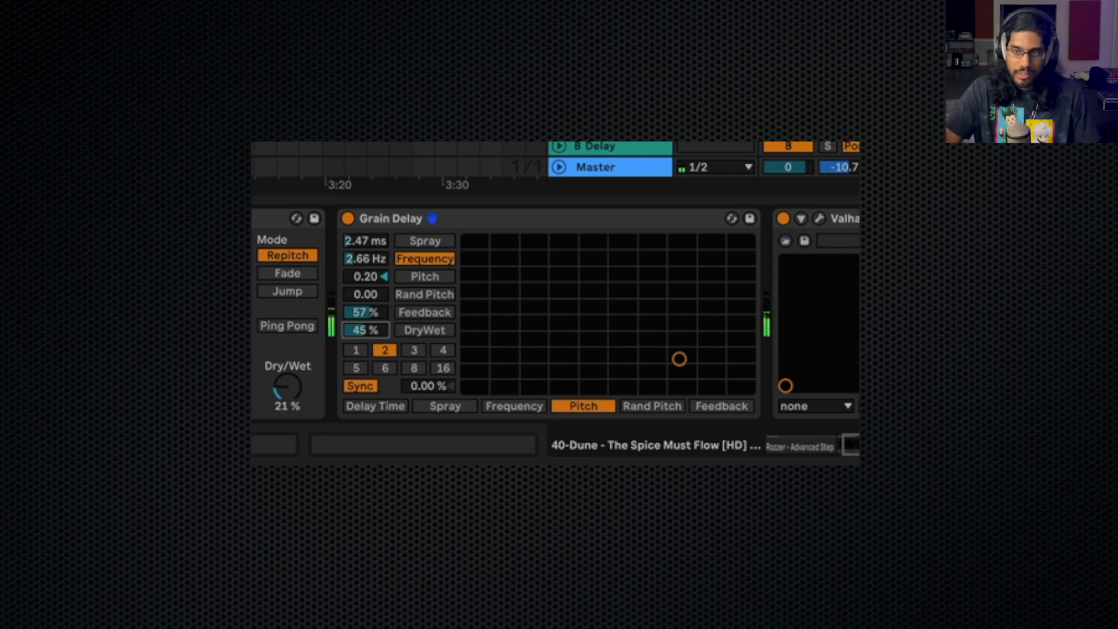
pyautogui.click(375, 277)
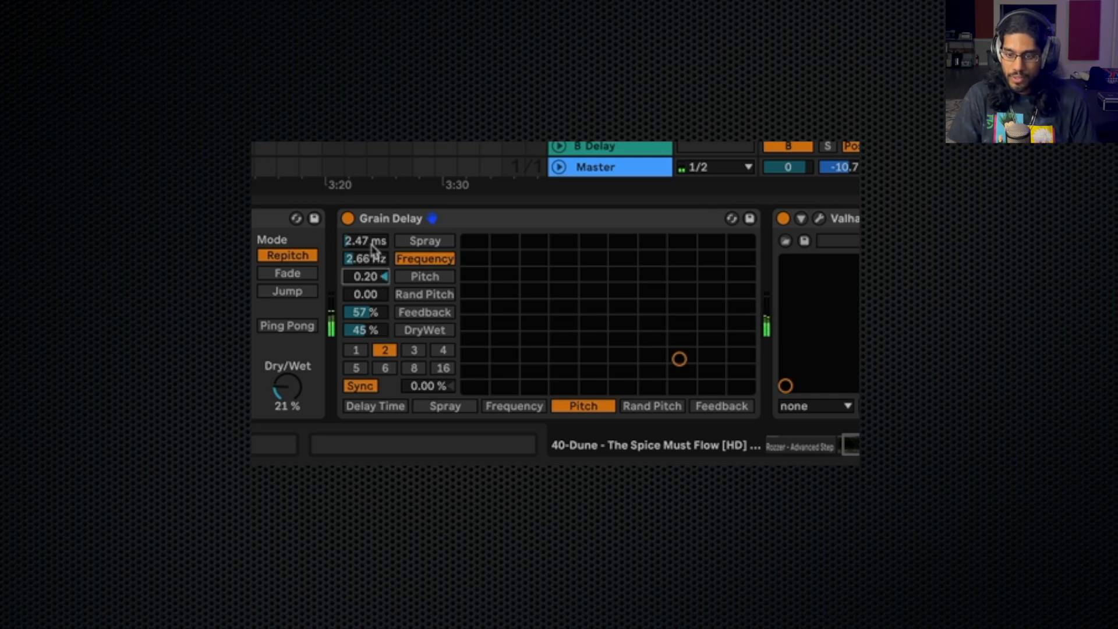
# Switch Grain Delay from synced to free time at 76.4 ms, with spray at 79.4 ms and feedback at 71 %.
pyautogui.moveTo(375, 244); pyautogui.dragTo(375, 225)
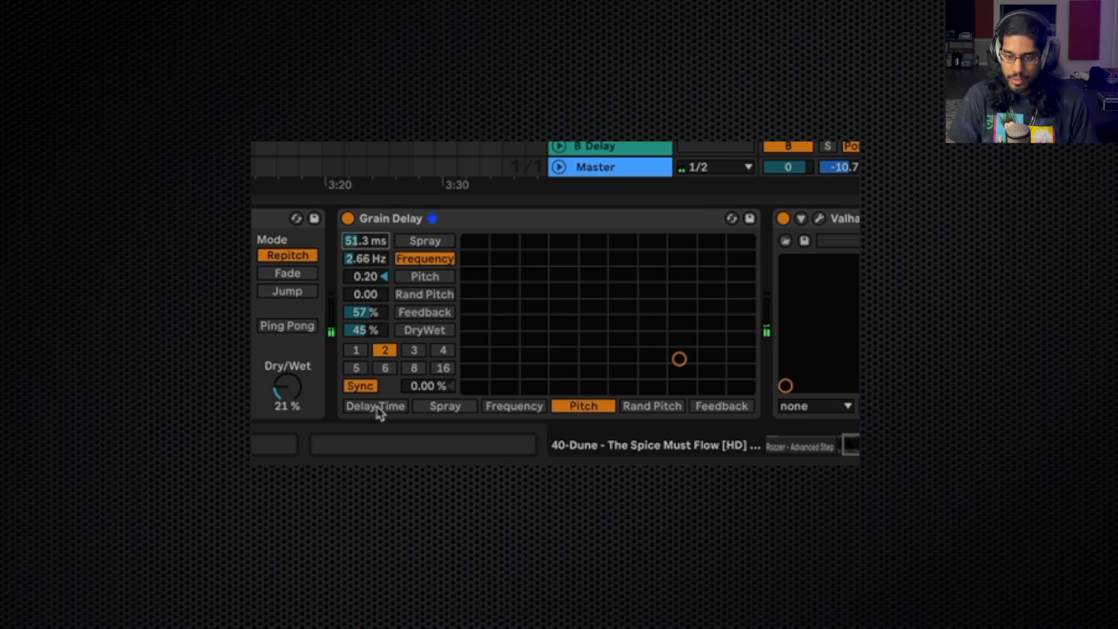
pyautogui.click(360, 386)
pyautogui.moveTo(428, 386); pyautogui.dragTo(428, 373)
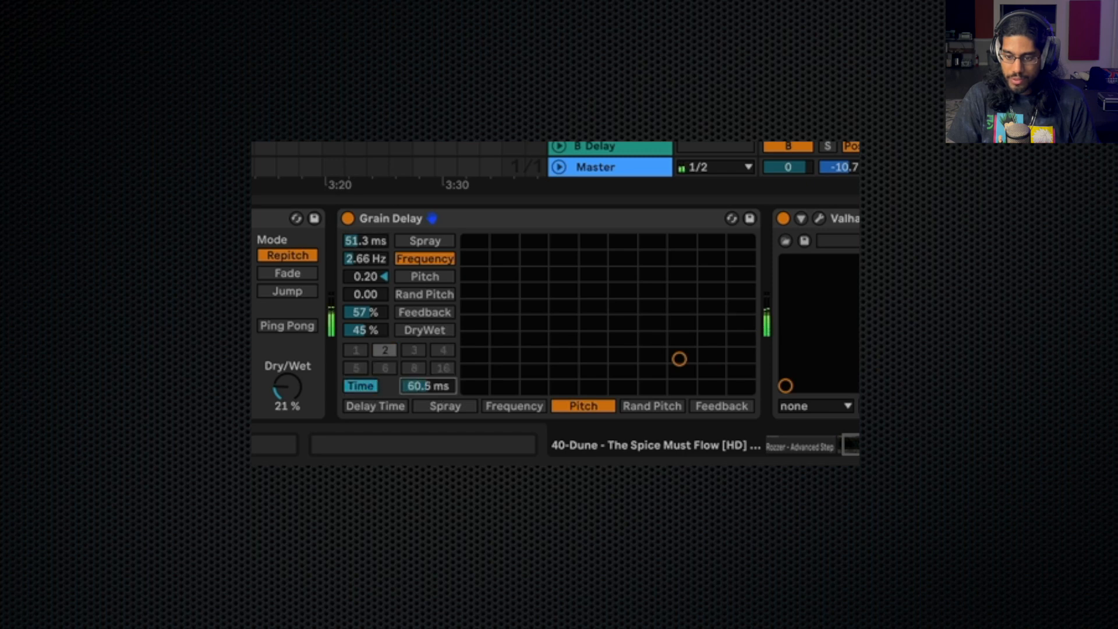
pyautogui.click(372, 259)
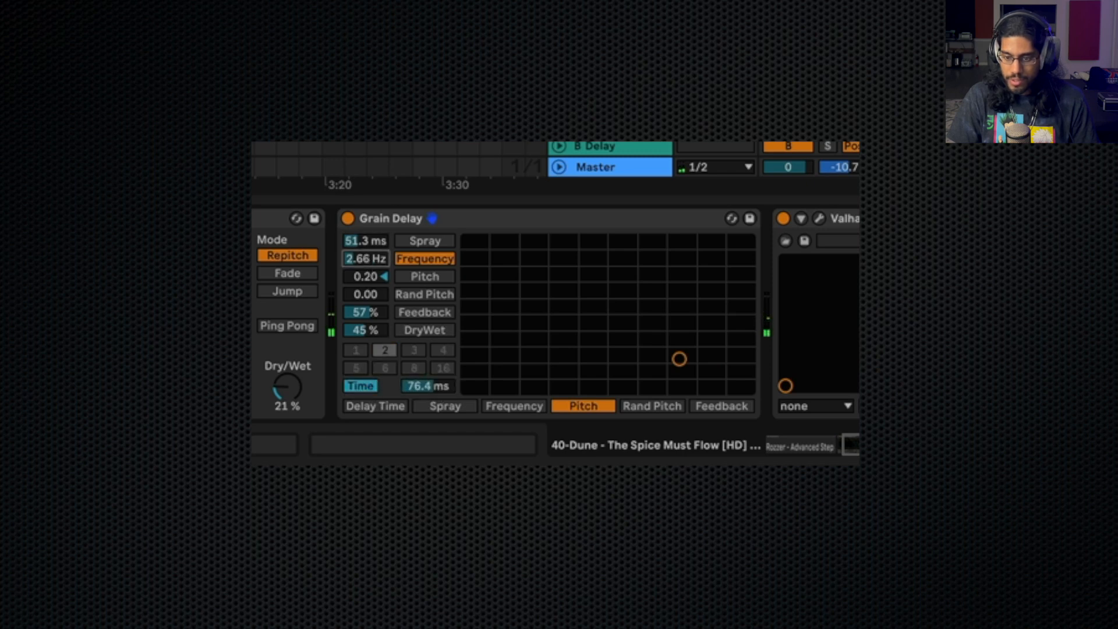
pyautogui.moveTo(370, 244); pyautogui.dragTo(370, 229)
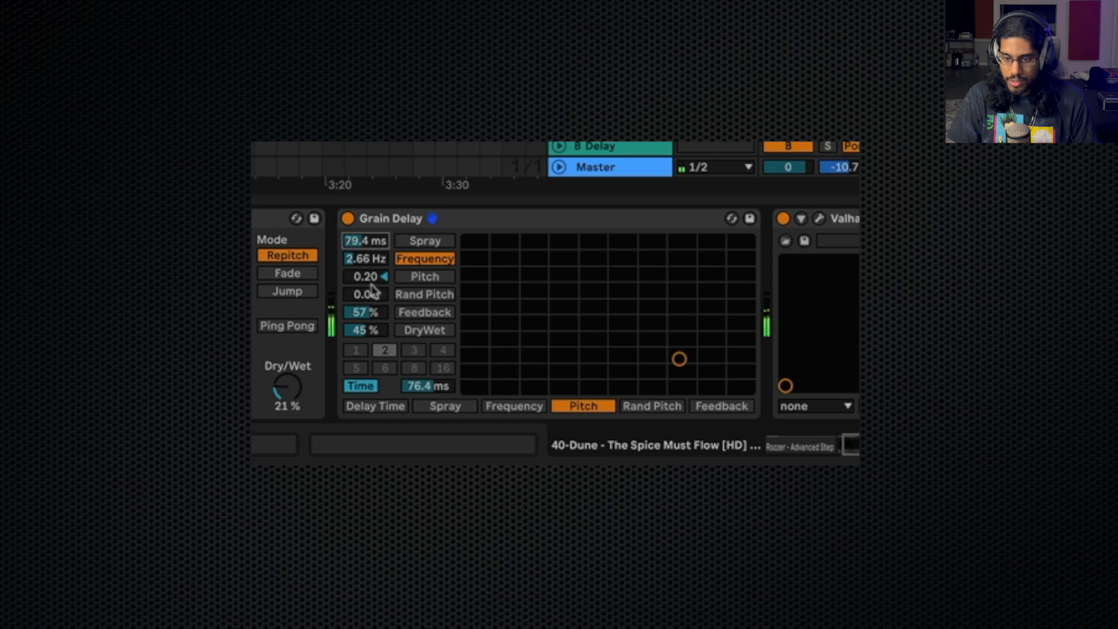
pyautogui.moveTo(374, 310); pyautogui.dragTo(375, 306)
pyautogui.click(374, 328)
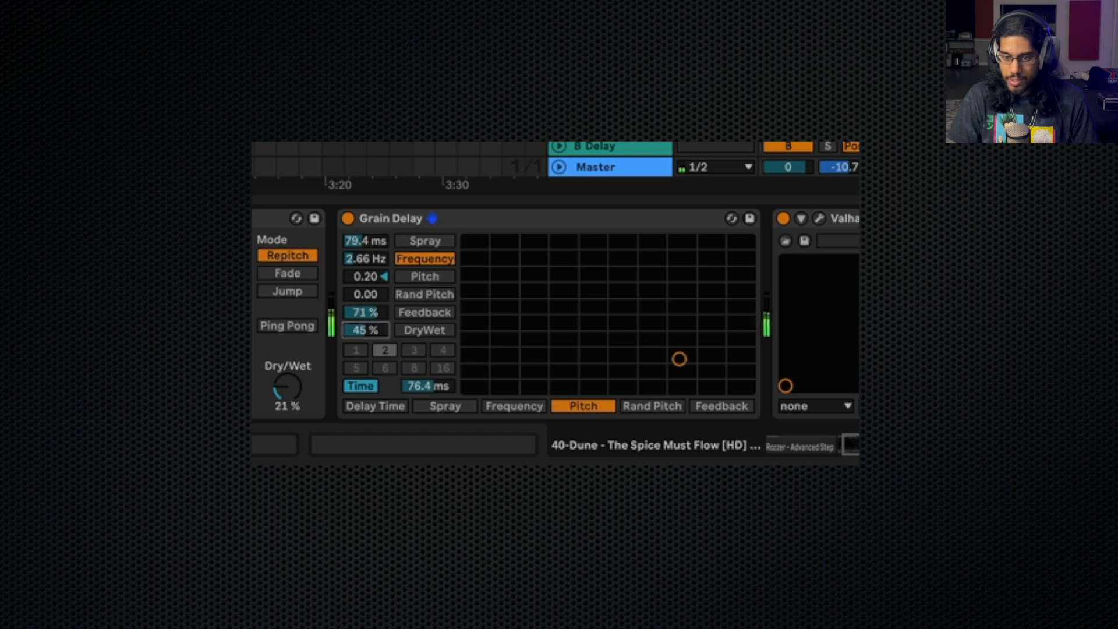
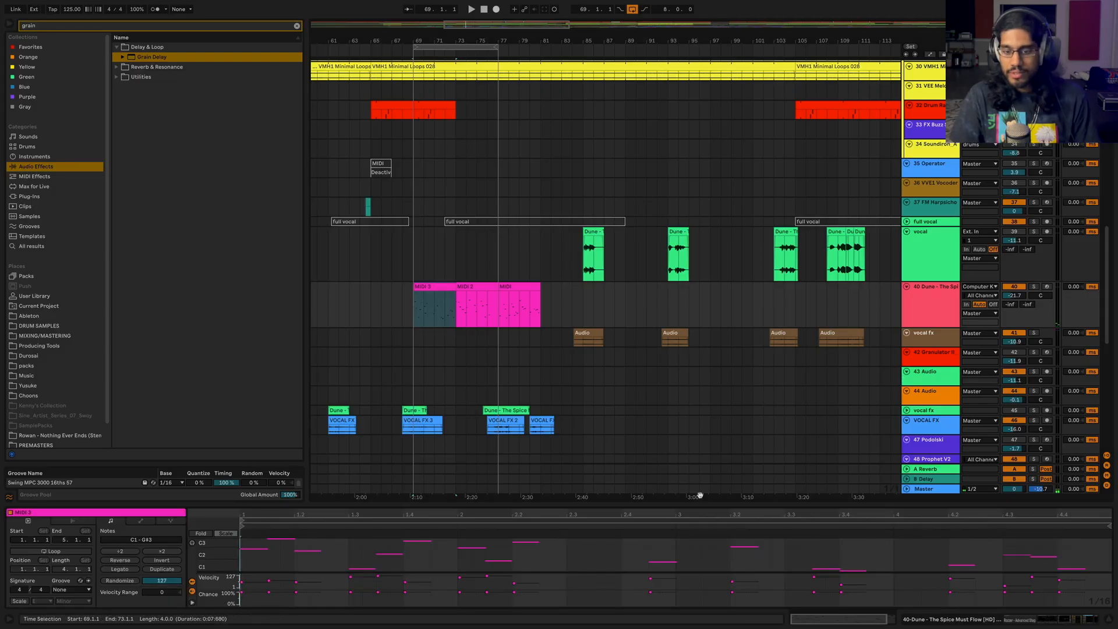
# Enlarge the note editor and deactivate the first two notes, two notes around beat 1.4 and the C3 note at 3.2 in the first clip.
pyautogui.moveTo(699, 501); pyautogui.dragTo(623, 229)
pyautogui.click(339, 353)
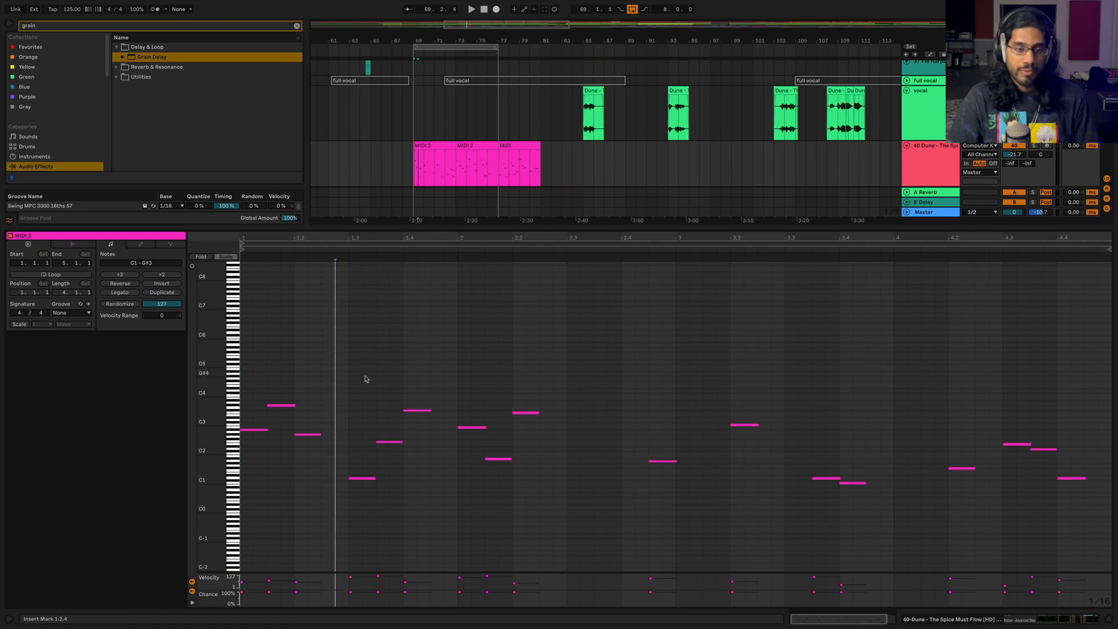
pyautogui.moveTo(364, 377); pyautogui.dragTo(440, 455)
pyautogui.moveTo(278, 381); pyautogui.dragTo(240, 463)
pyautogui.moveTo(760, 386); pyautogui.dragTo(738, 442)
pyautogui.press('0')
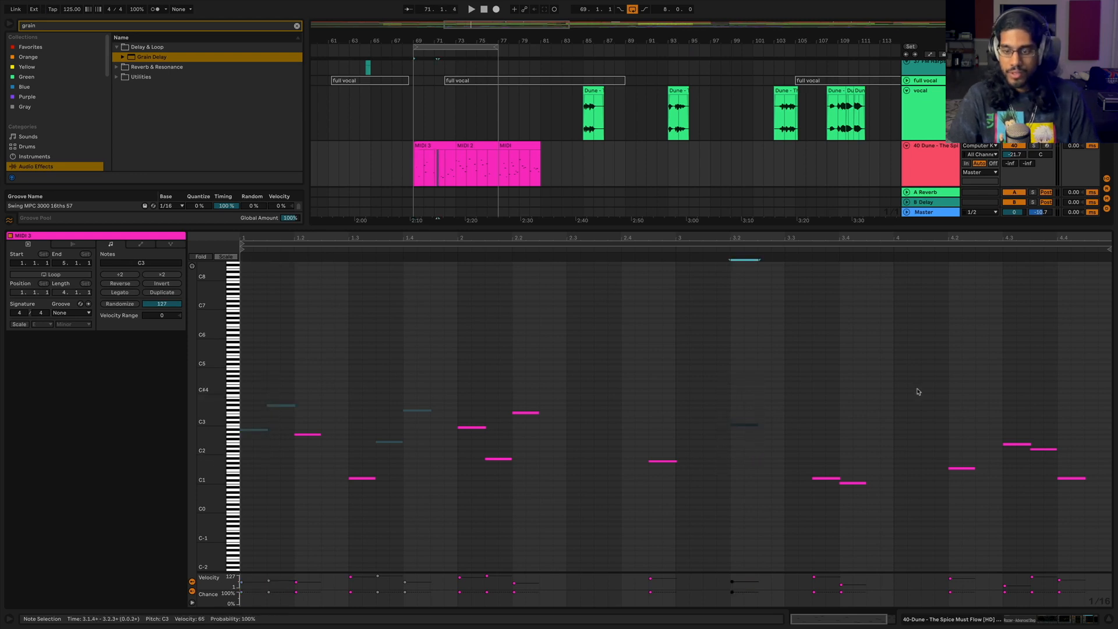
# Deactivate the D2 and E2 notes around 4.3 and the B2 note at 2 in the first clip, and start playback.
pyautogui.moveTo(988, 408); pyautogui.dragTo(1044, 461)
pyautogui.press('0')
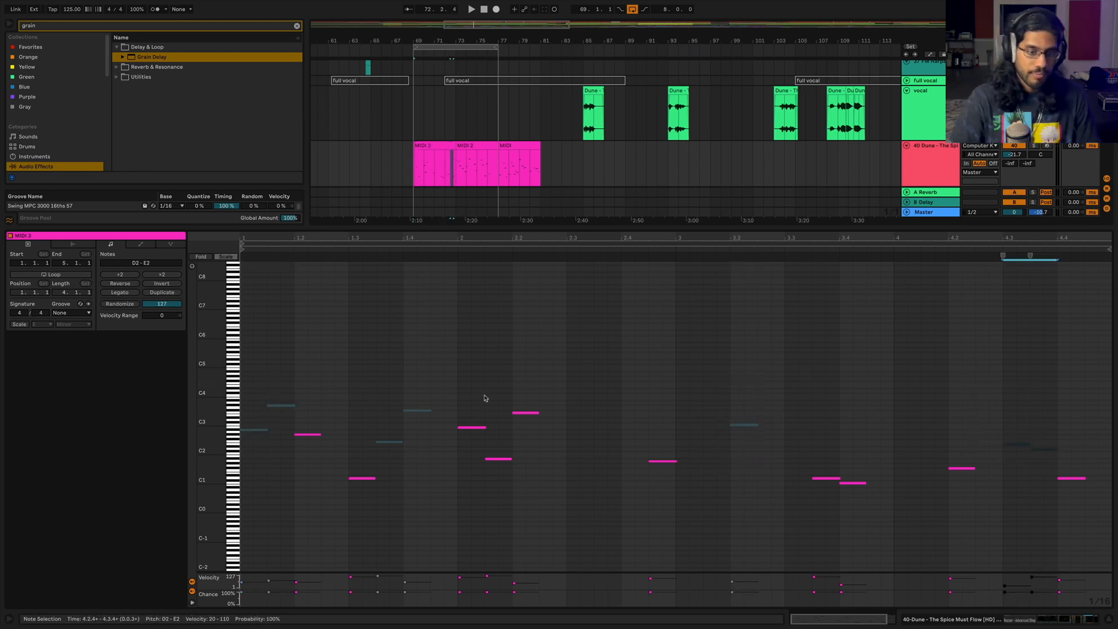
pyautogui.moveTo(486, 396); pyautogui.dragTo(469, 460)
pyautogui.press('0')
pyautogui.press('space')
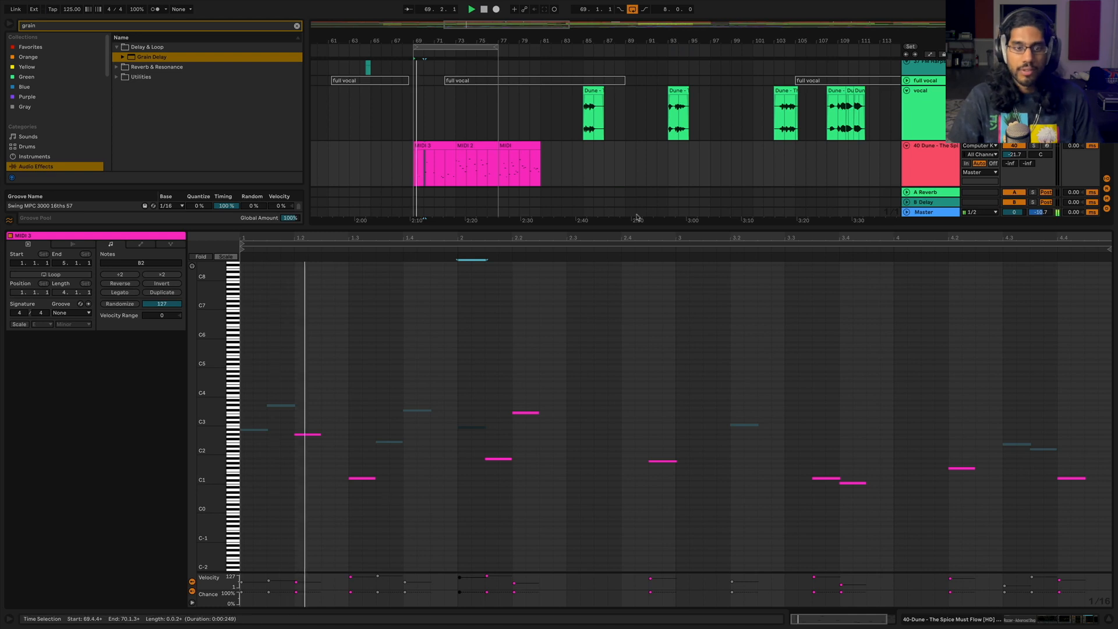
# Deactivate the G3, F2, B1, C#2, D3 and G1 notes in the second MIDI clip.
pyautogui.click(467, 146)
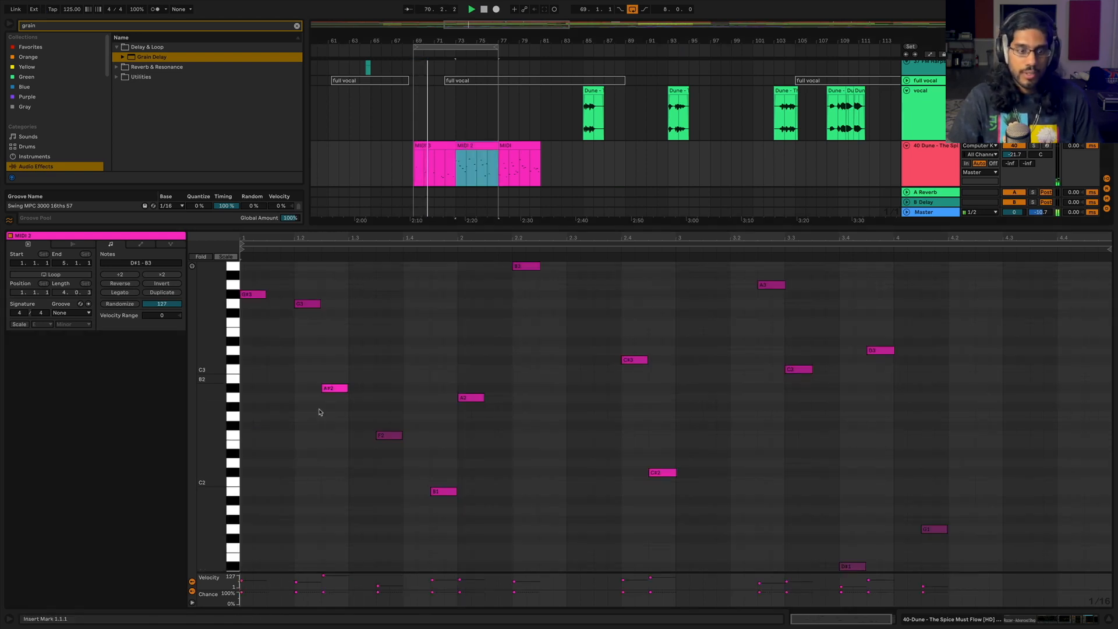
pyautogui.moveTo(320, 432); pyautogui.dragTo(288, 283)
pyautogui.press('0')
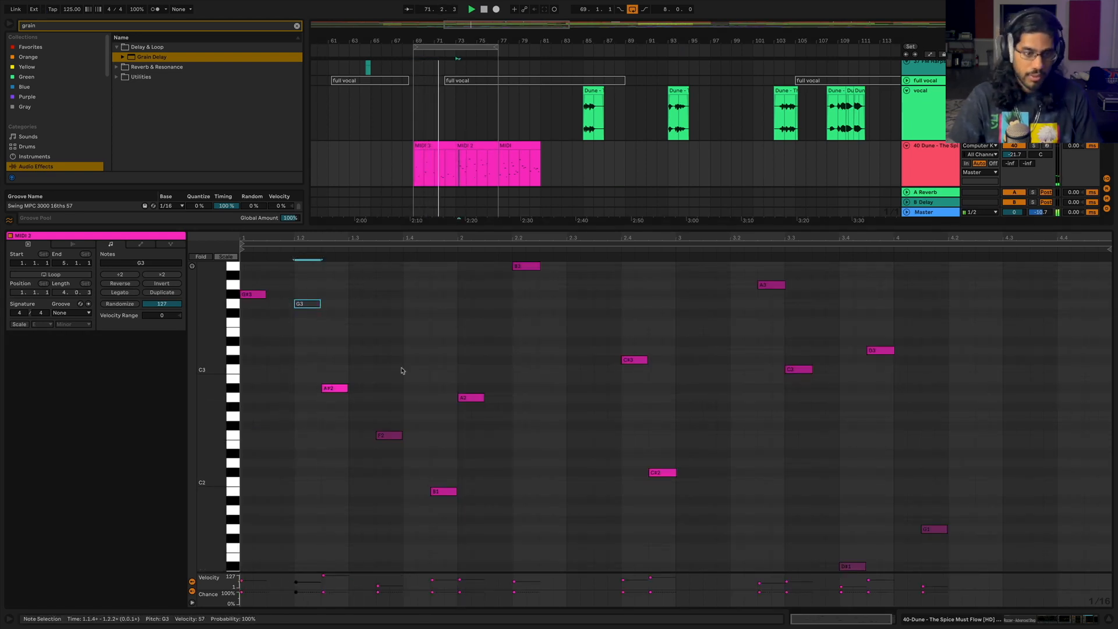
pyautogui.moveTo(372, 346); pyautogui.dragTo(440, 524)
pyautogui.press('0')
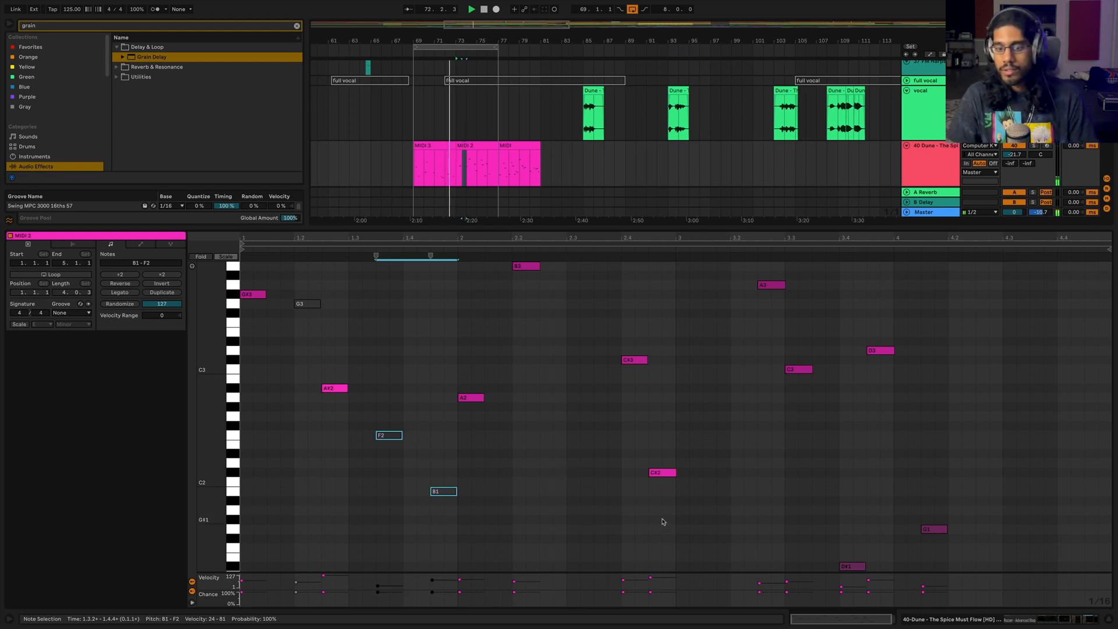
pyautogui.moveTo(666, 529); pyautogui.dragTo(656, 456)
pyautogui.press('0')
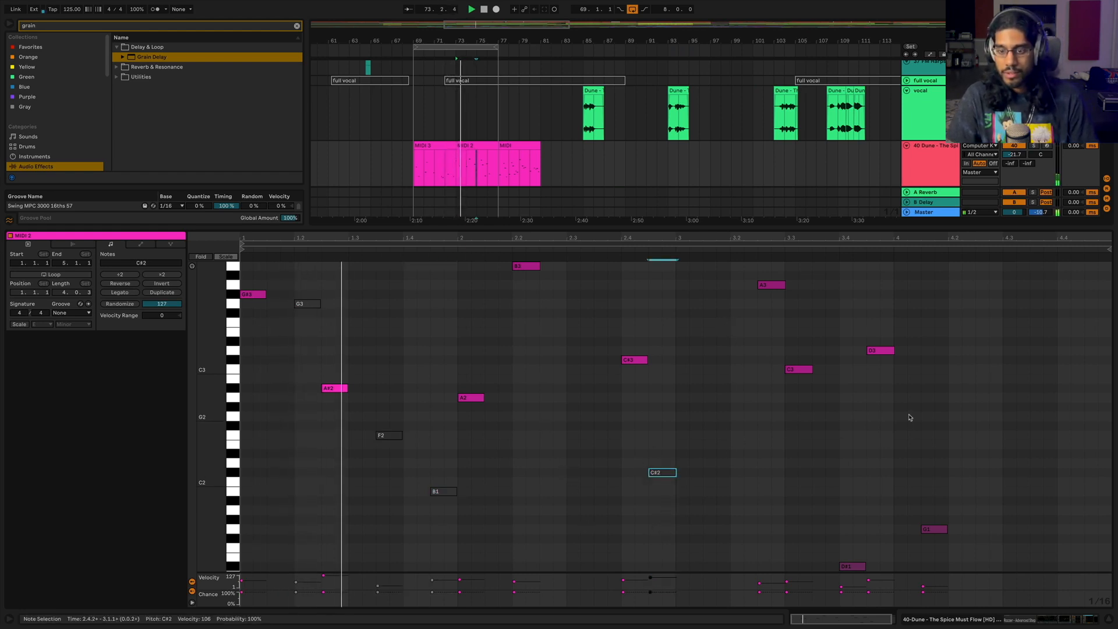
pyautogui.moveTo(867, 324); pyautogui.dragTo(977, 536)
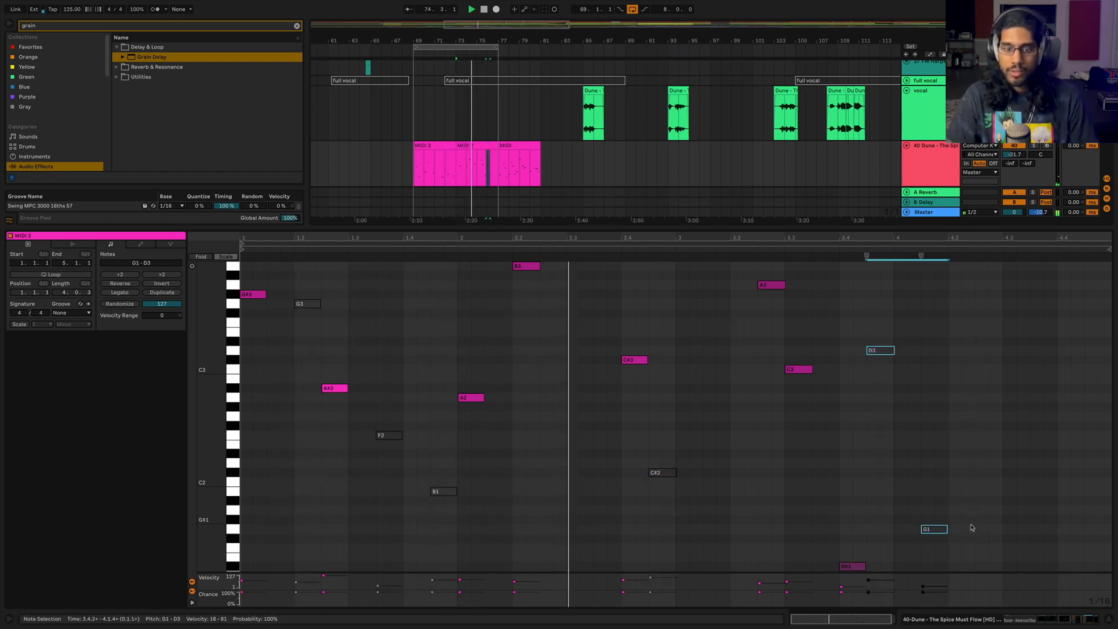
# Check the notes of the third MIDI clip, and return to the first clip's notes during playback.
pyautogui.click(484, 163)
pyautogui.click(510, 144)
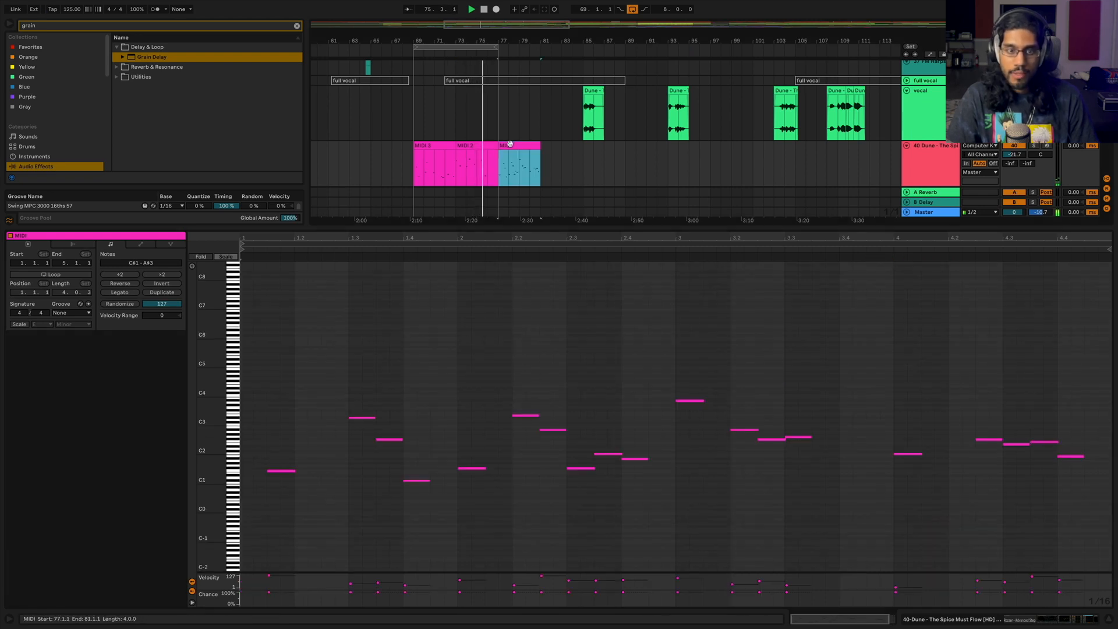
pyautogui.click(474, 144)
pyautogui.click(448, 143)
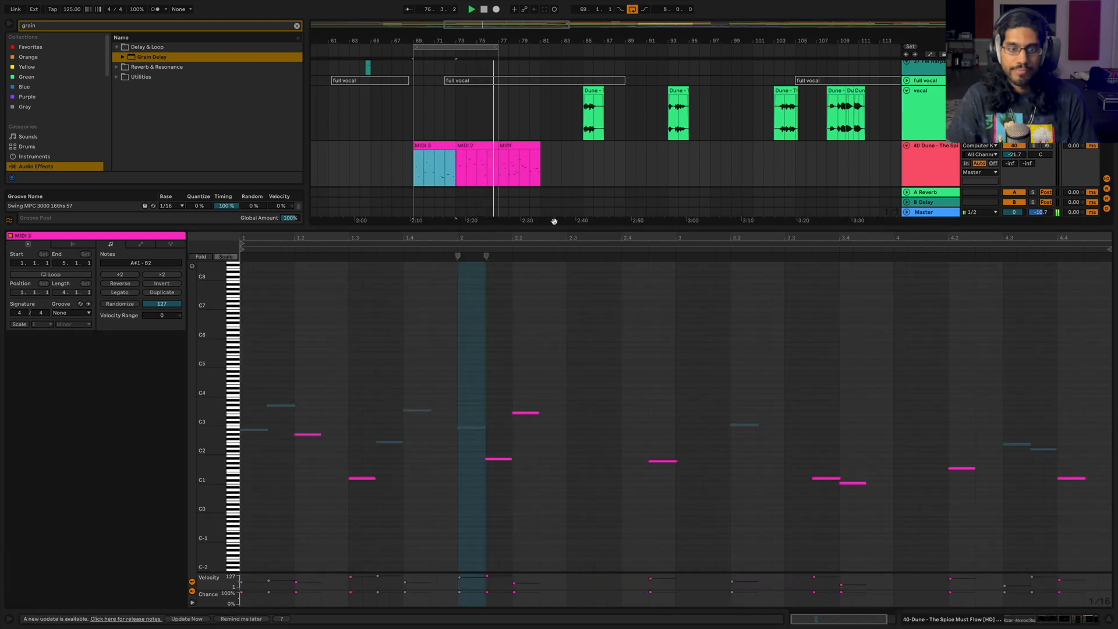
# Collapse the note editor to show the arrangement and raise the Dune vocals track's volume to about -20.1 dB.
pyautogui.moveTo(554, 229); pyautogui.dragTo(539, 571)
pyautogui.click(446, 165)
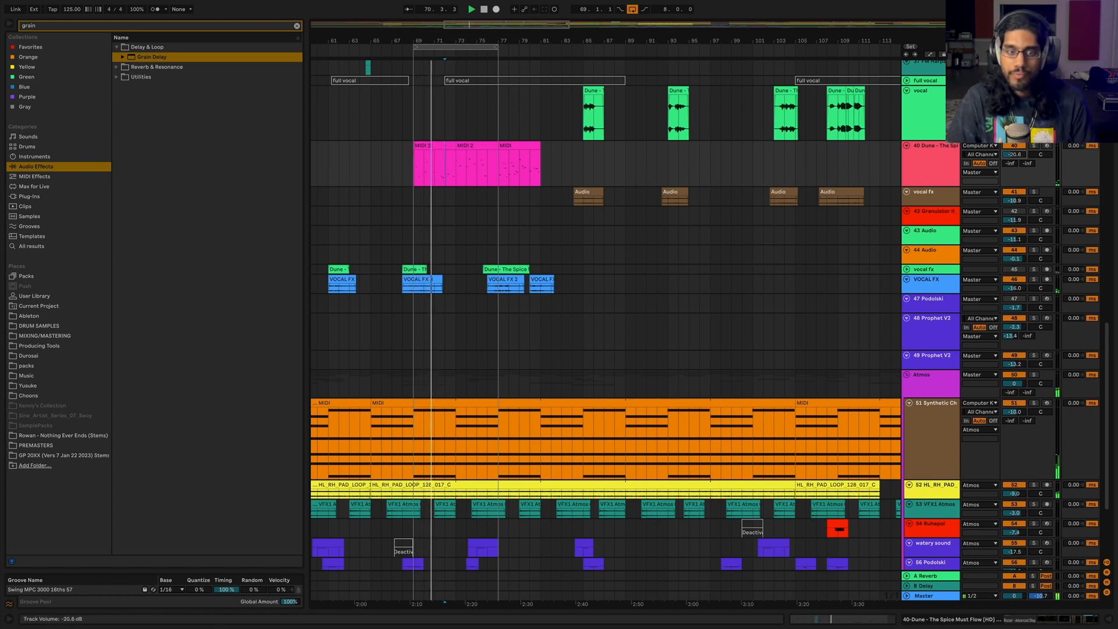
pyautogui.moveTo(1018, 155); pyautogui.dragTo(1018, 154)
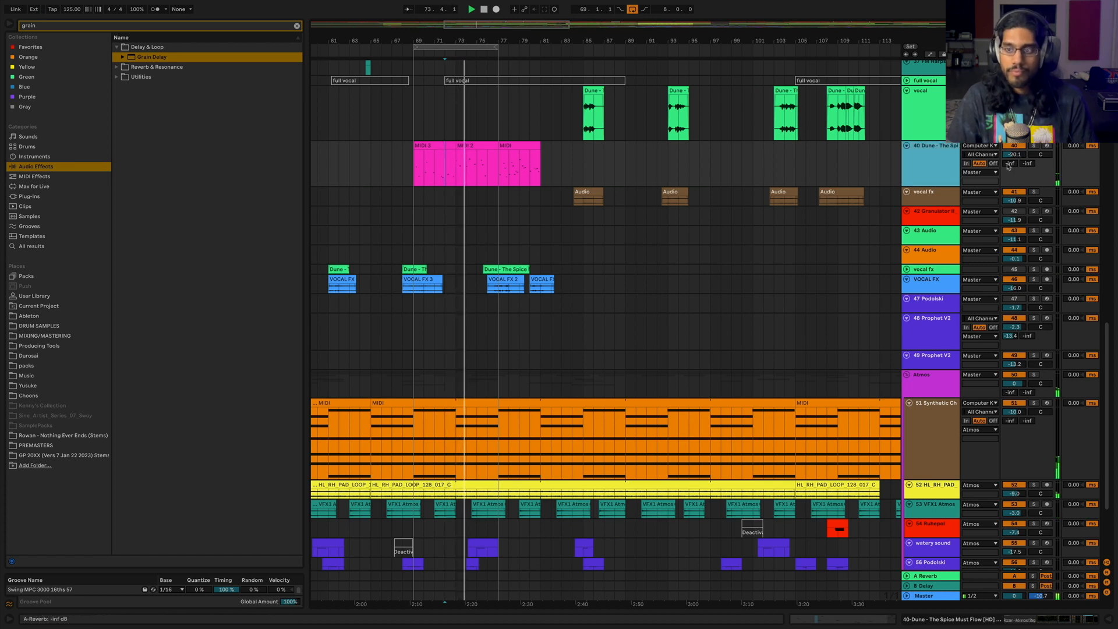
pyautogui.moveTo(1014, 157); pyautogui.dragTo(1012, 157)
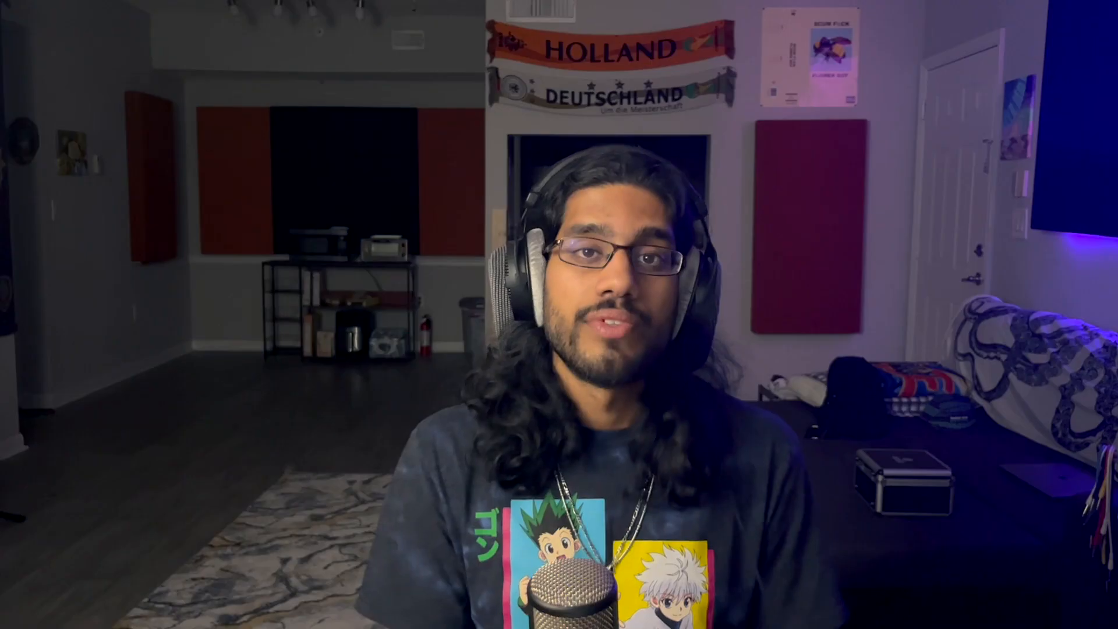